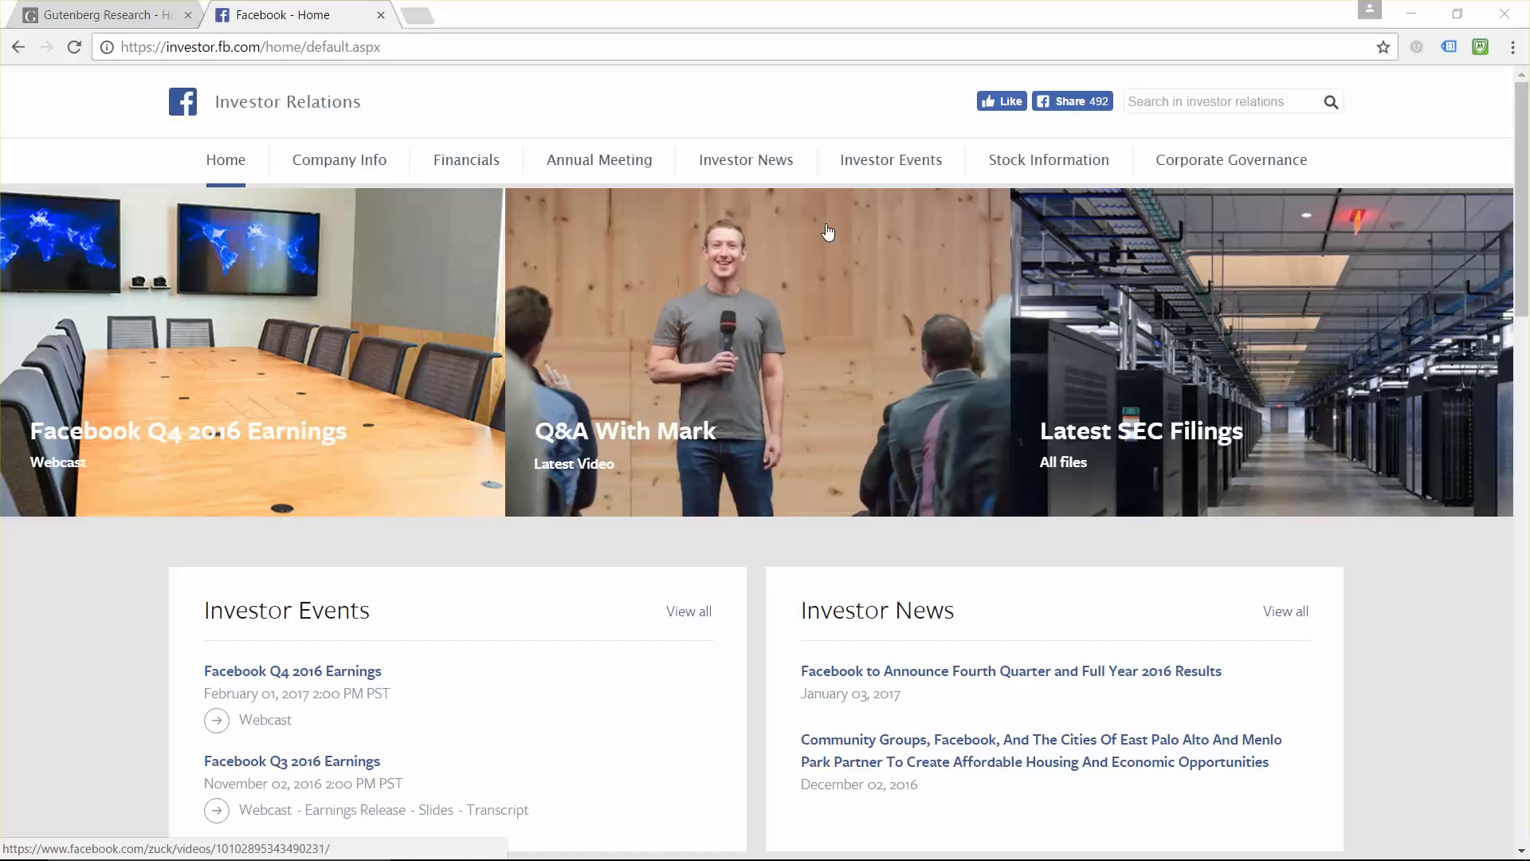
Step: Open the Facebook Q3 2016 Earnings transcript PDF from the past investor events
click(767, 170)
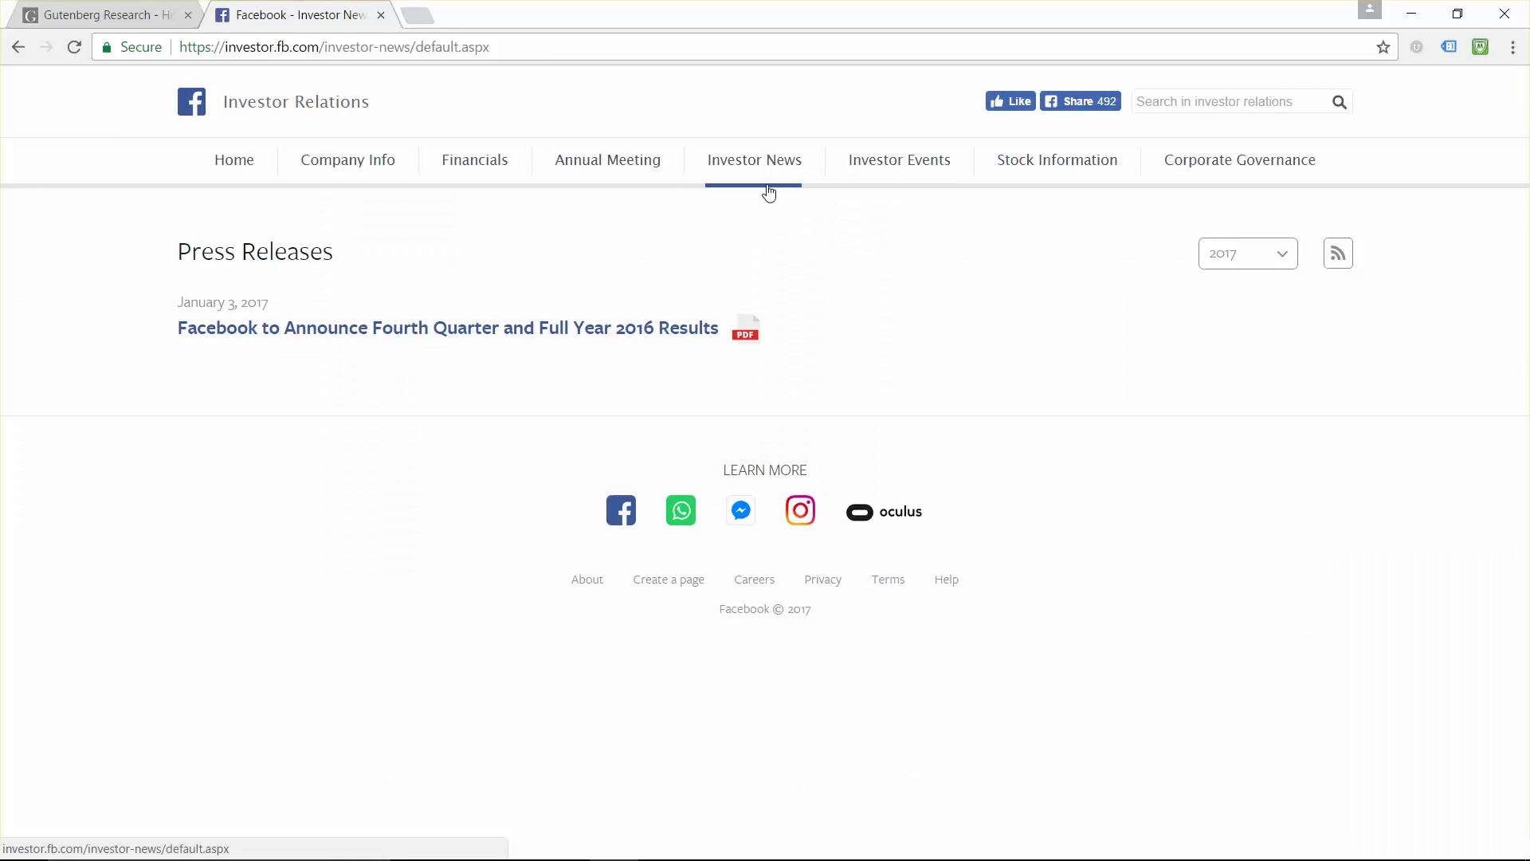
mouse_move(952, 184)
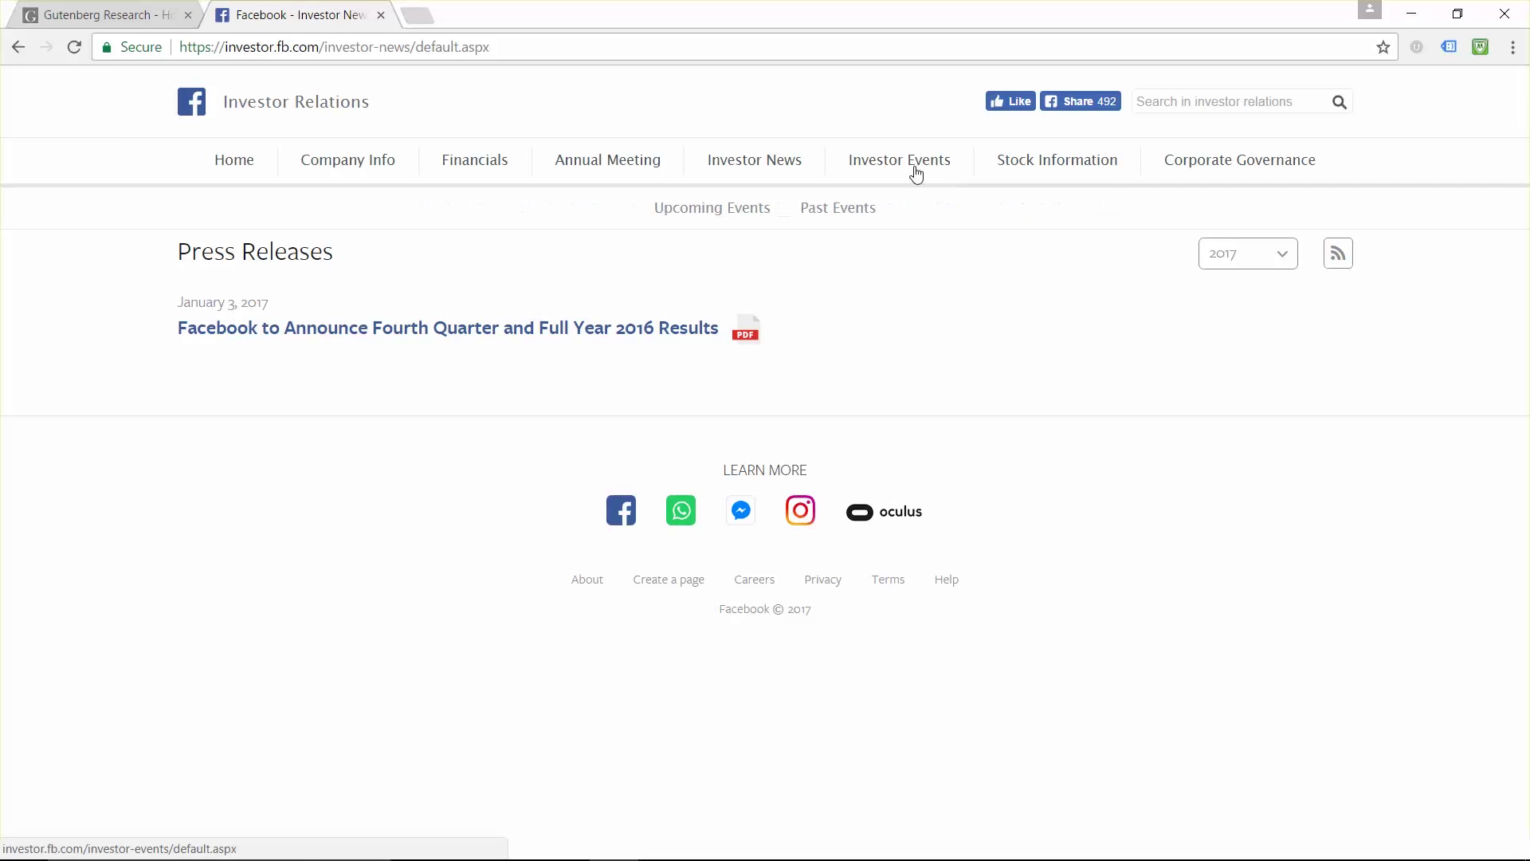
click(852, 208)
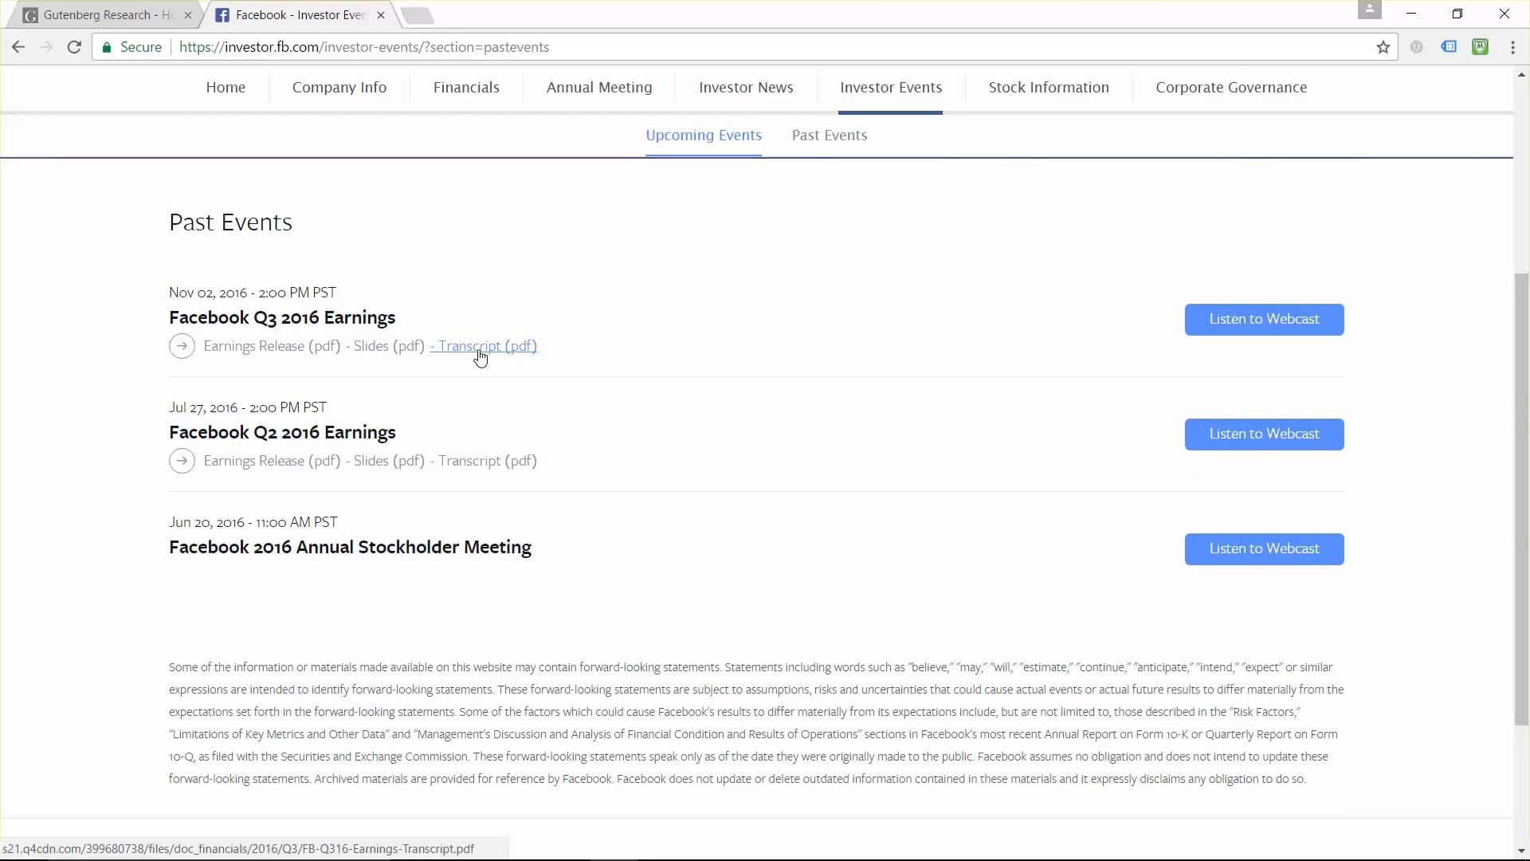
click(479, 350)
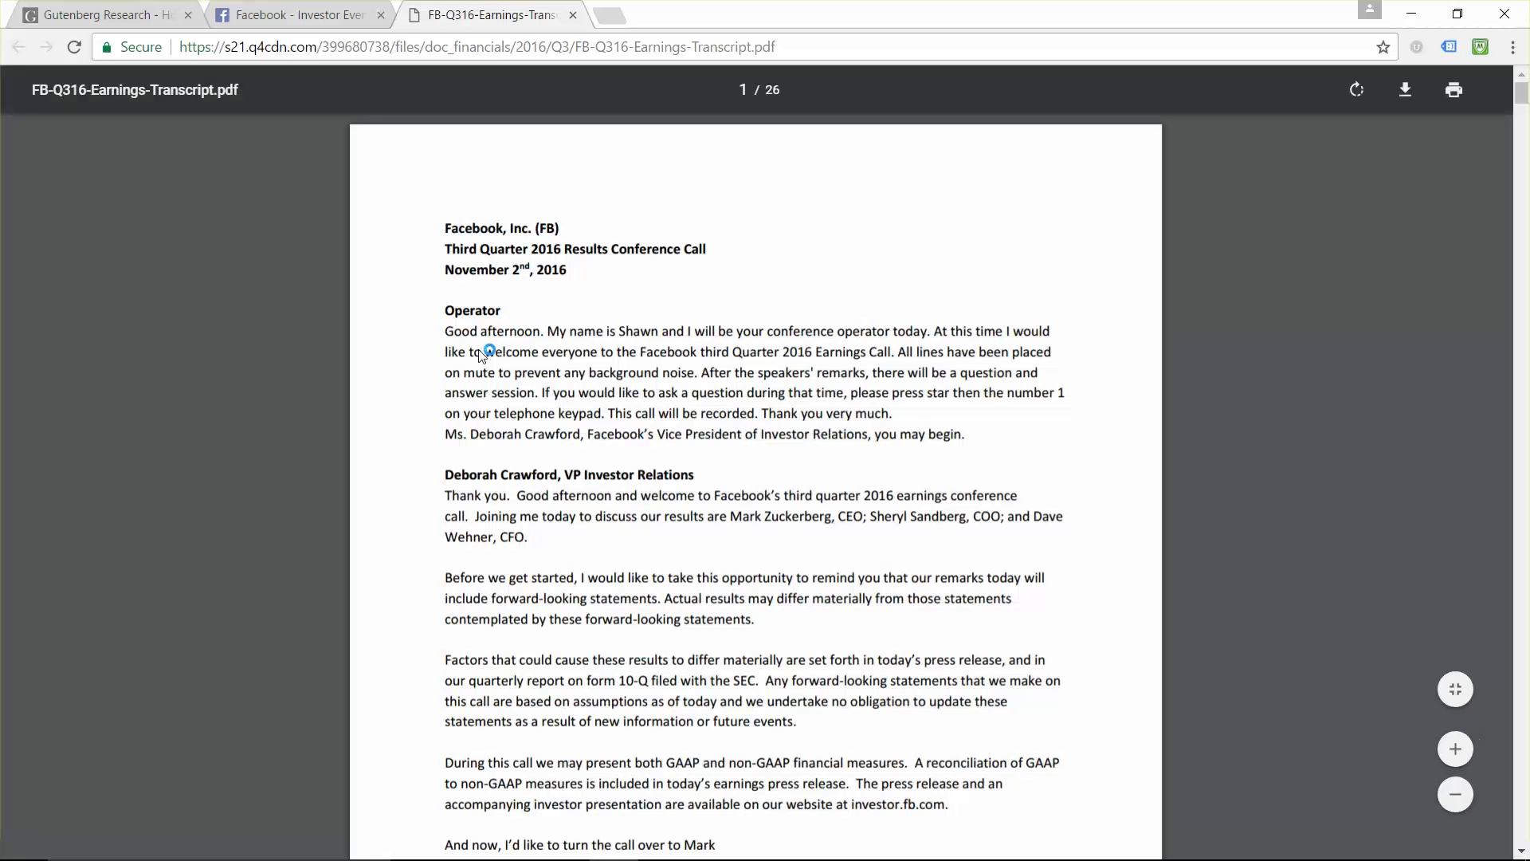
Step: Find the 2016 outlook section on page 8 of the transcript and select "Turning now to the outlook for the remainder of 2016."
click(1452, 707)
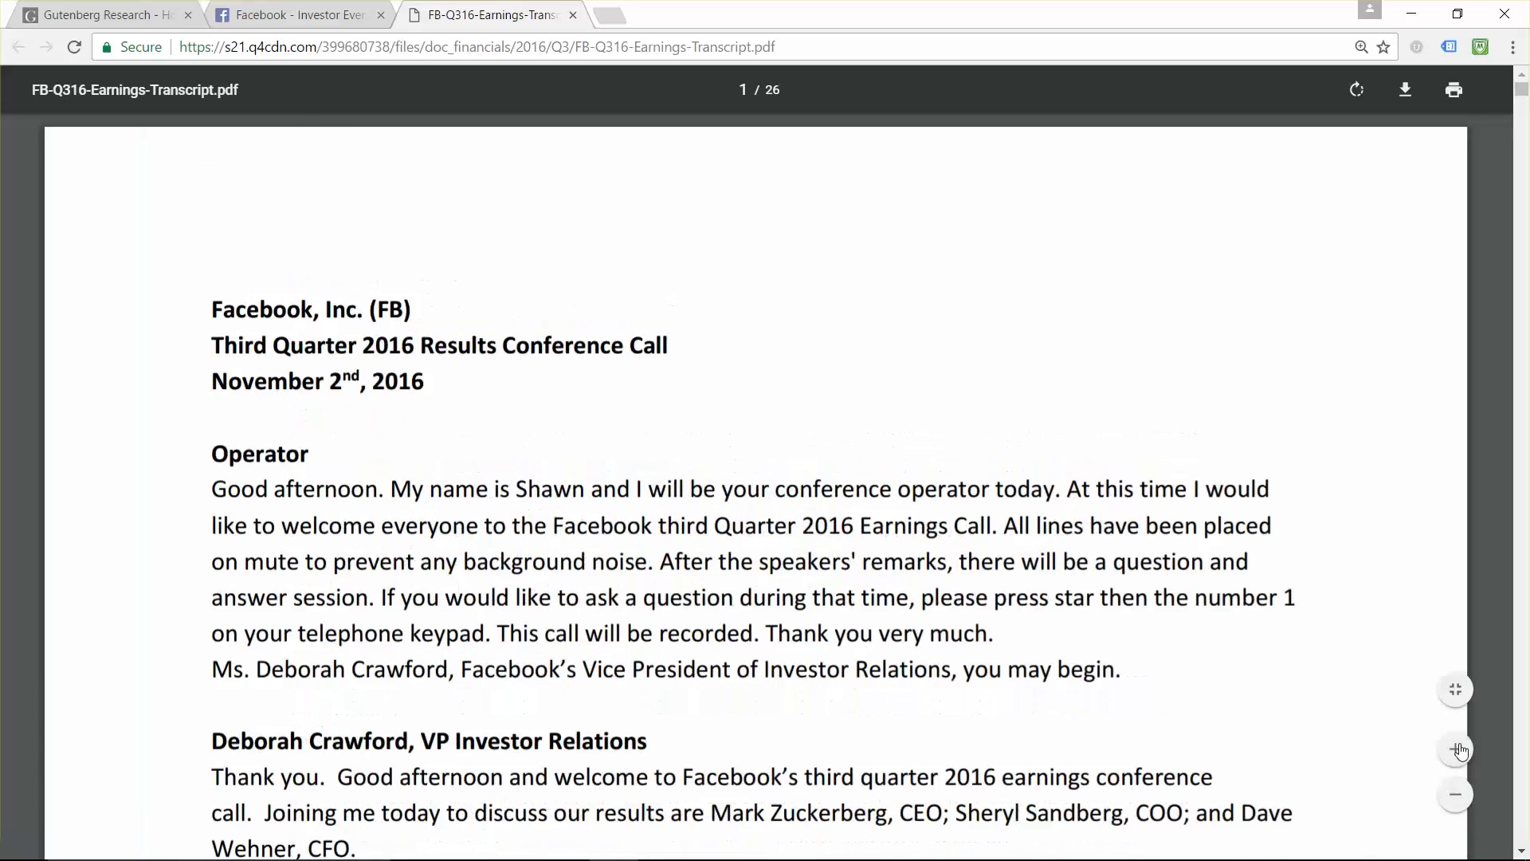
drag(1522, 94, 1524, 308)
scroll(1351, 351, up, 6)
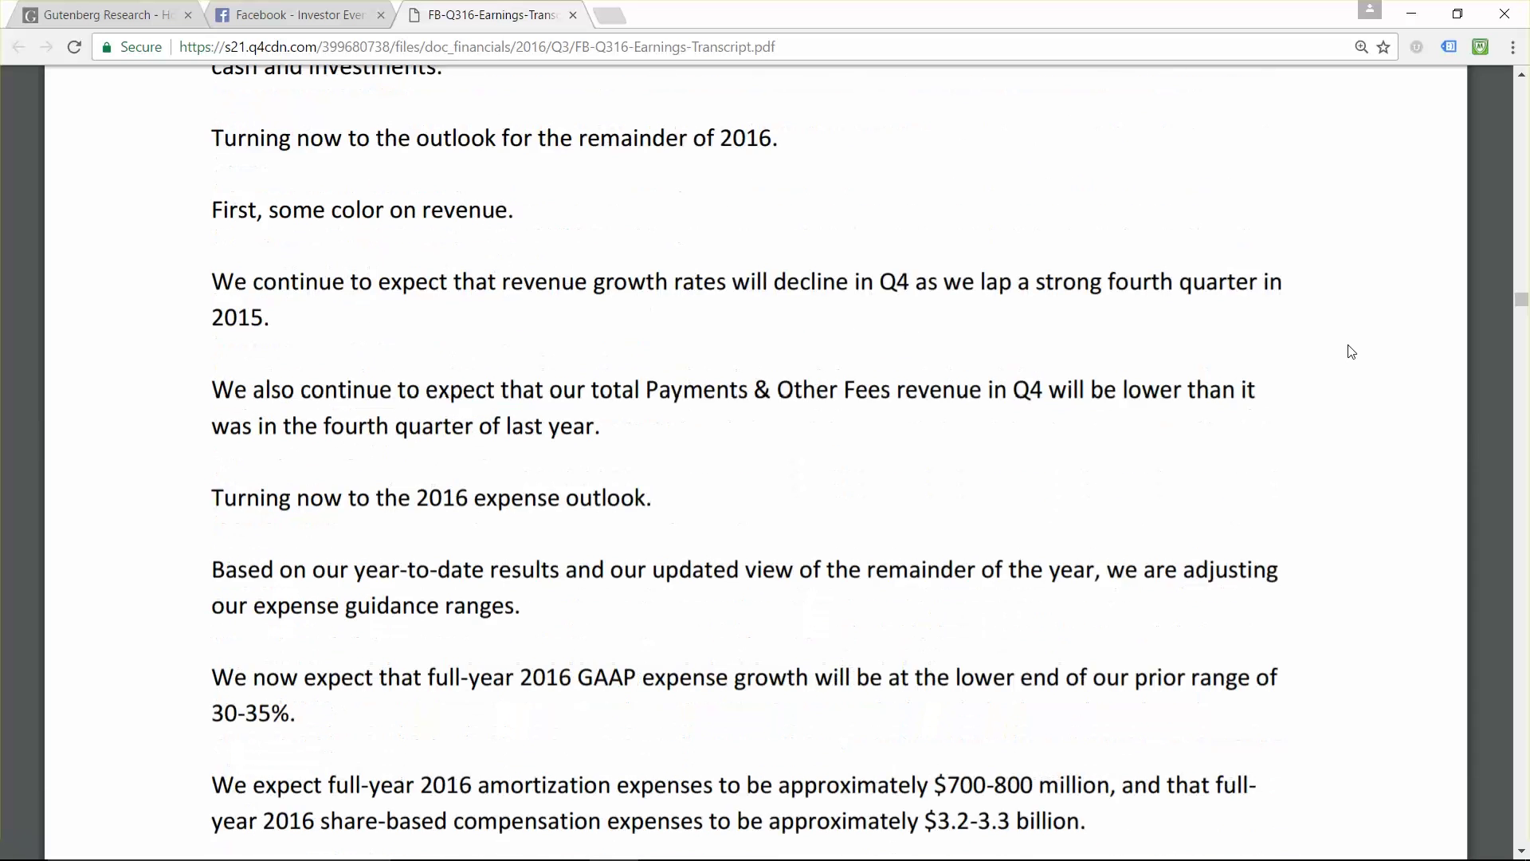
scroll(1346, 345, up, 4)
scroll(1349, 348, down, 6)
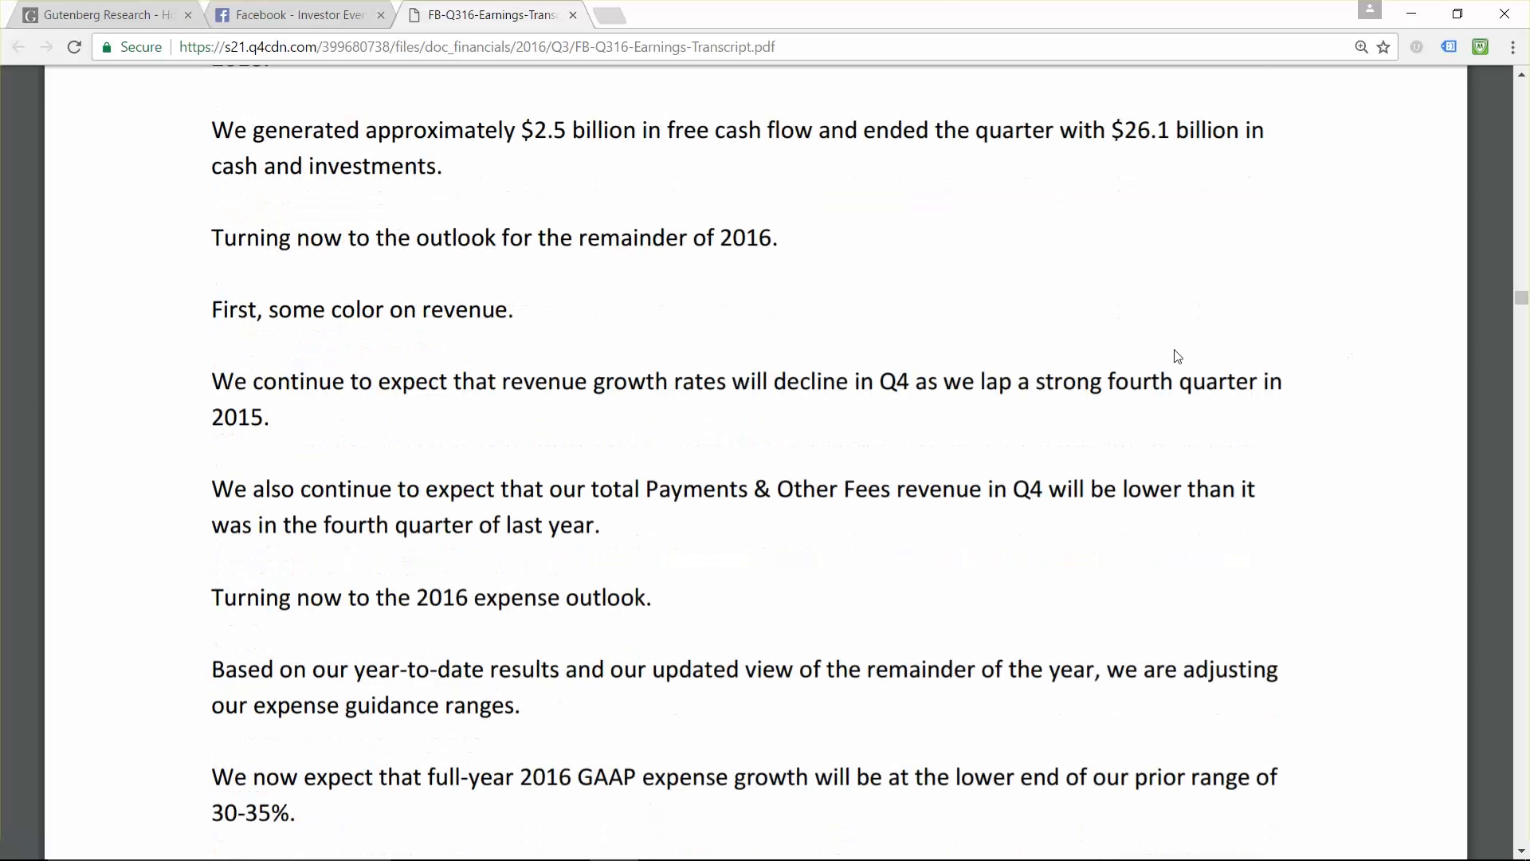
drag(213, 238, 812, 269)
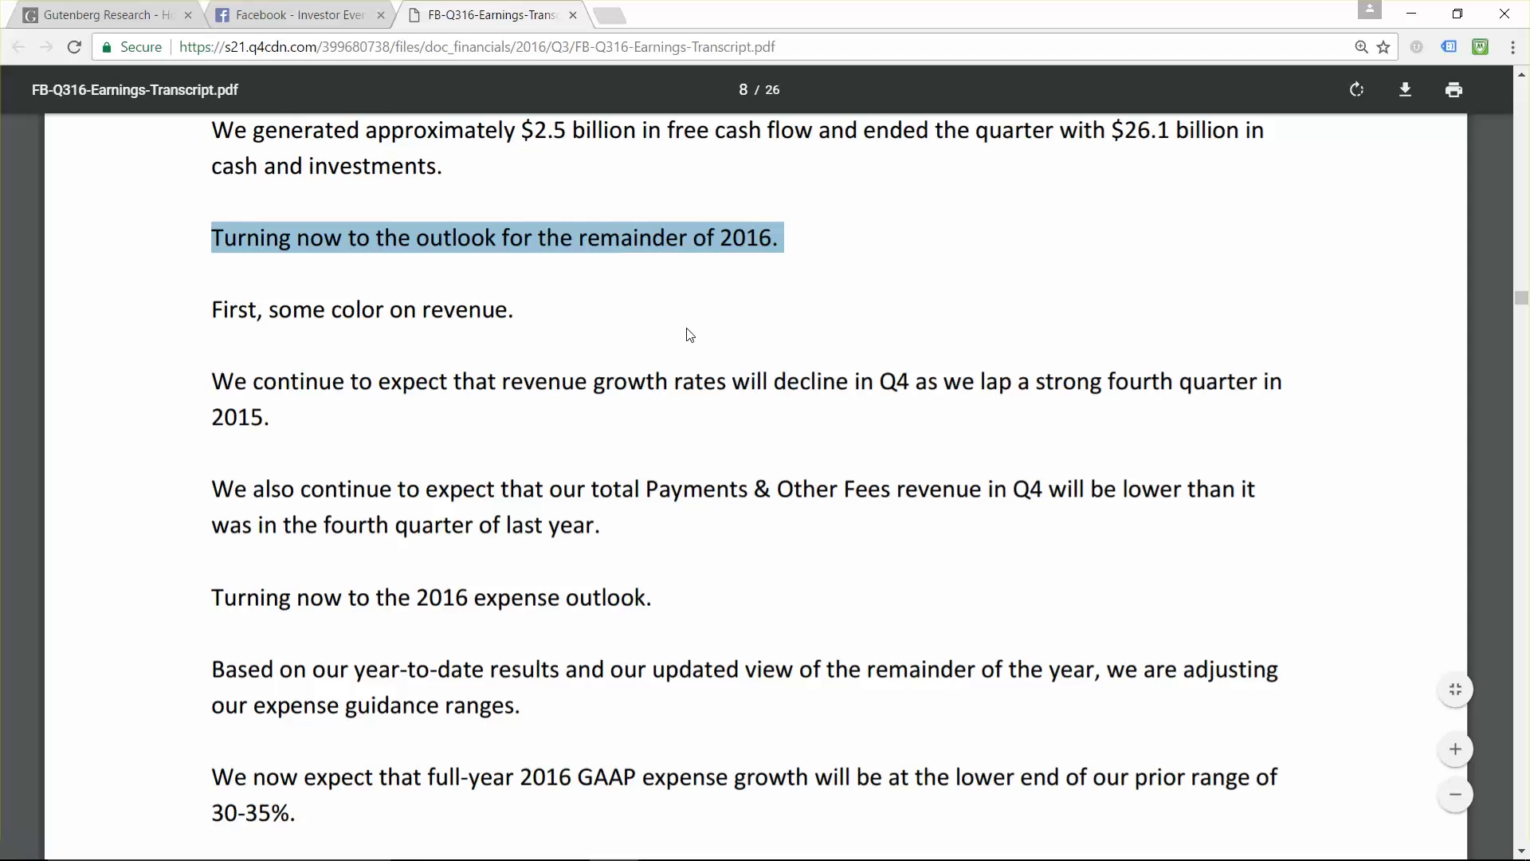
Step: On the Gutenberg Research site, open the Facebook Inc (NASDAQ:FB) model page and download FB Cons-Based Model.xlsx
click(128, 14)
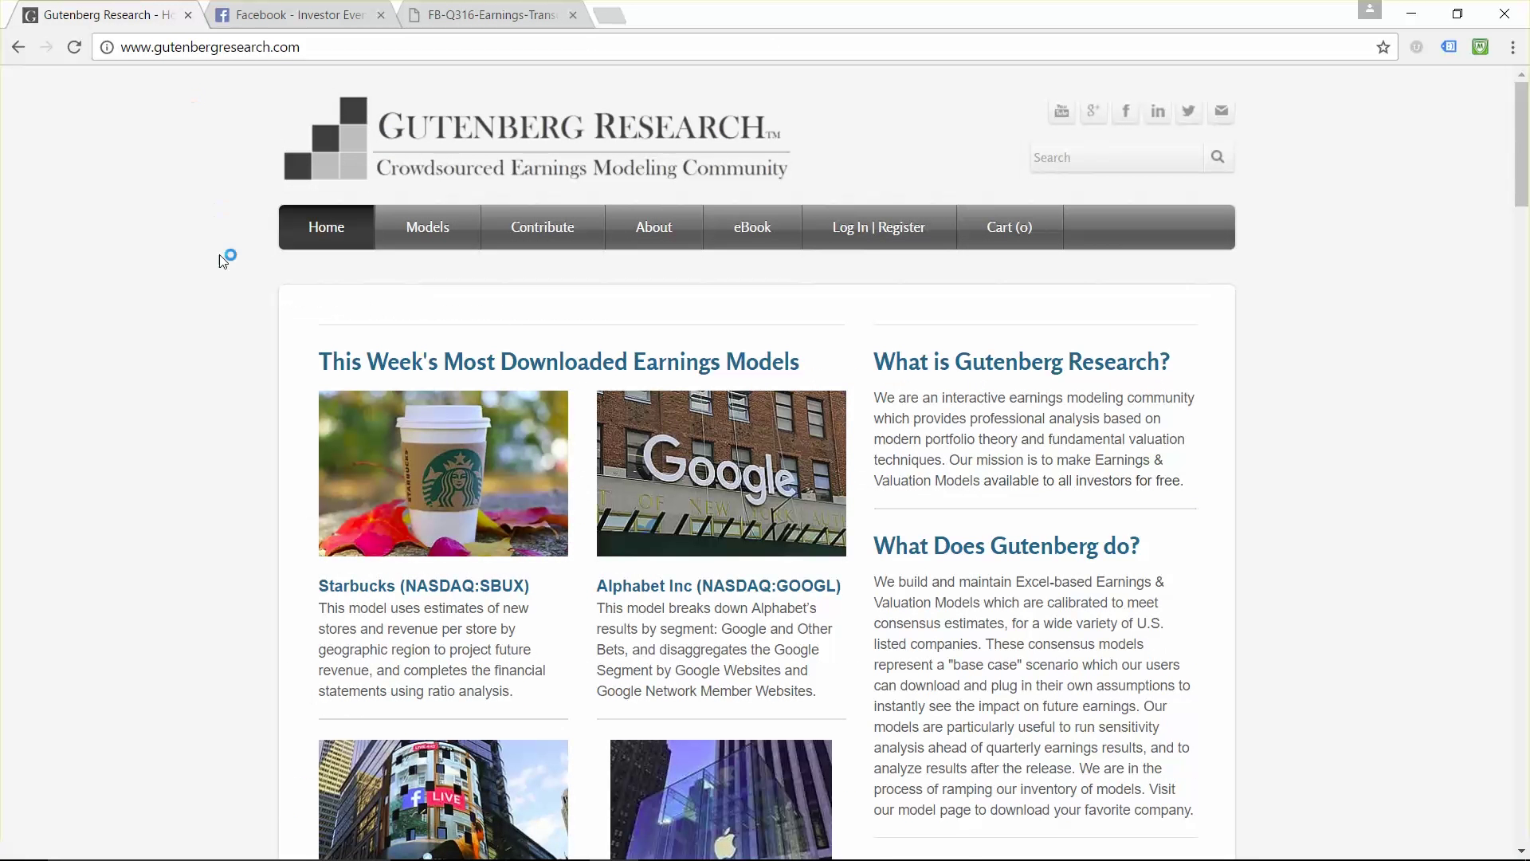
scroll(178, 435, down, 5)
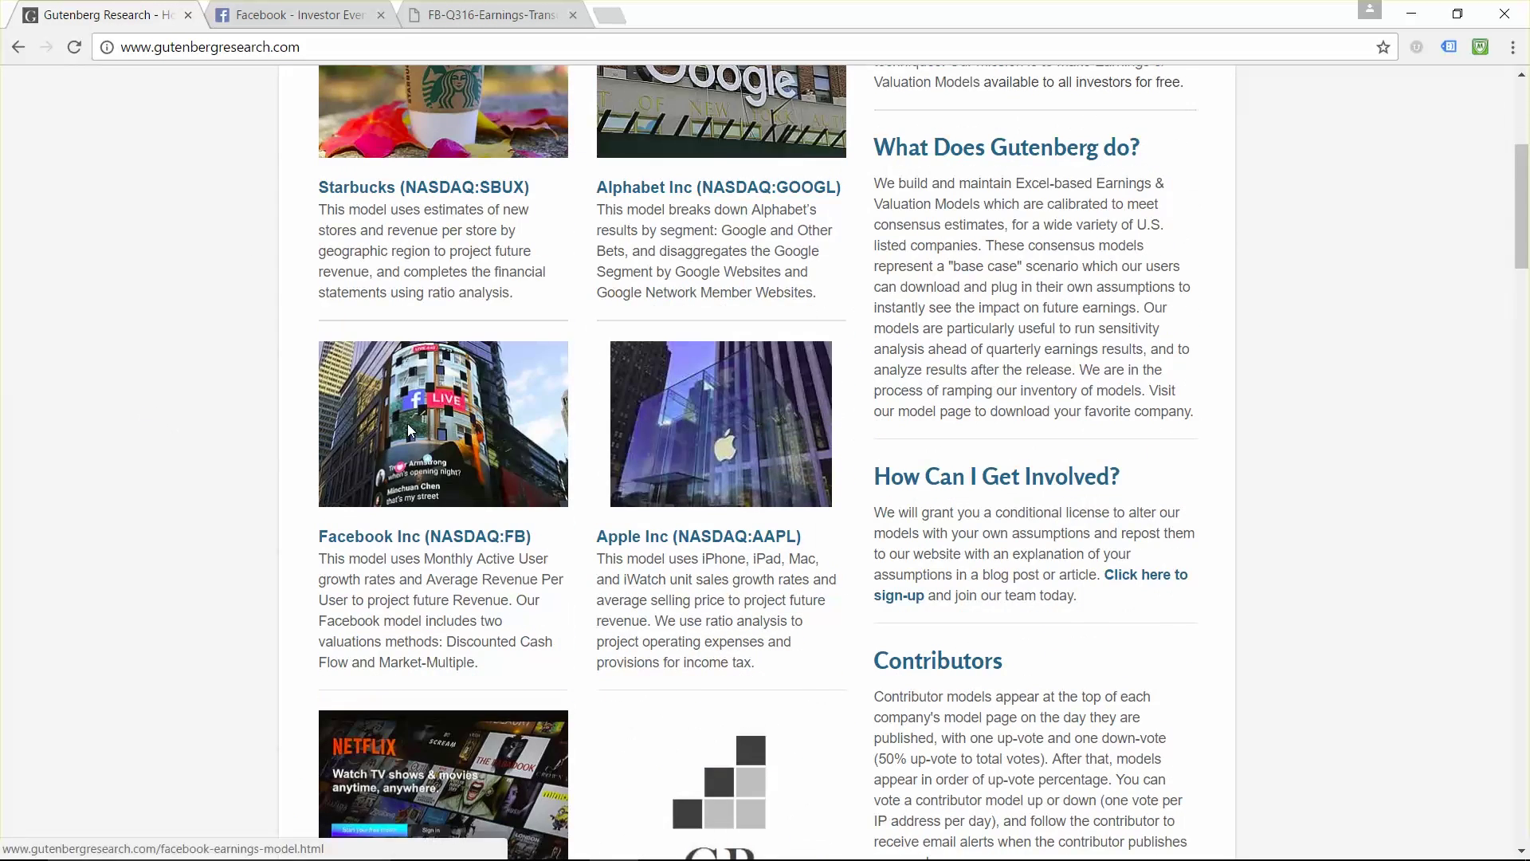
click(408, 428)
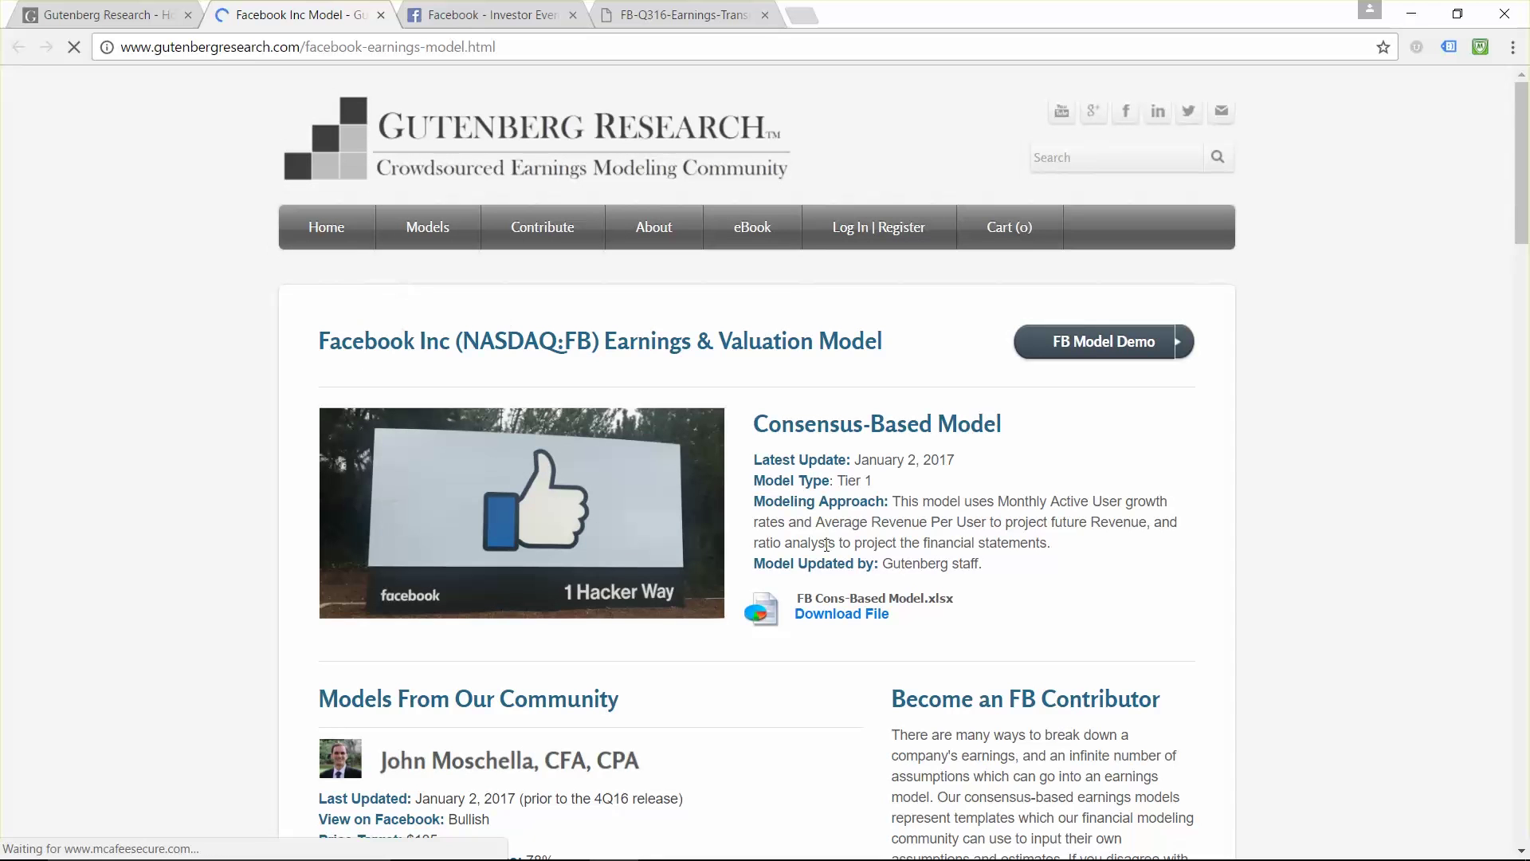
click(836, 618)
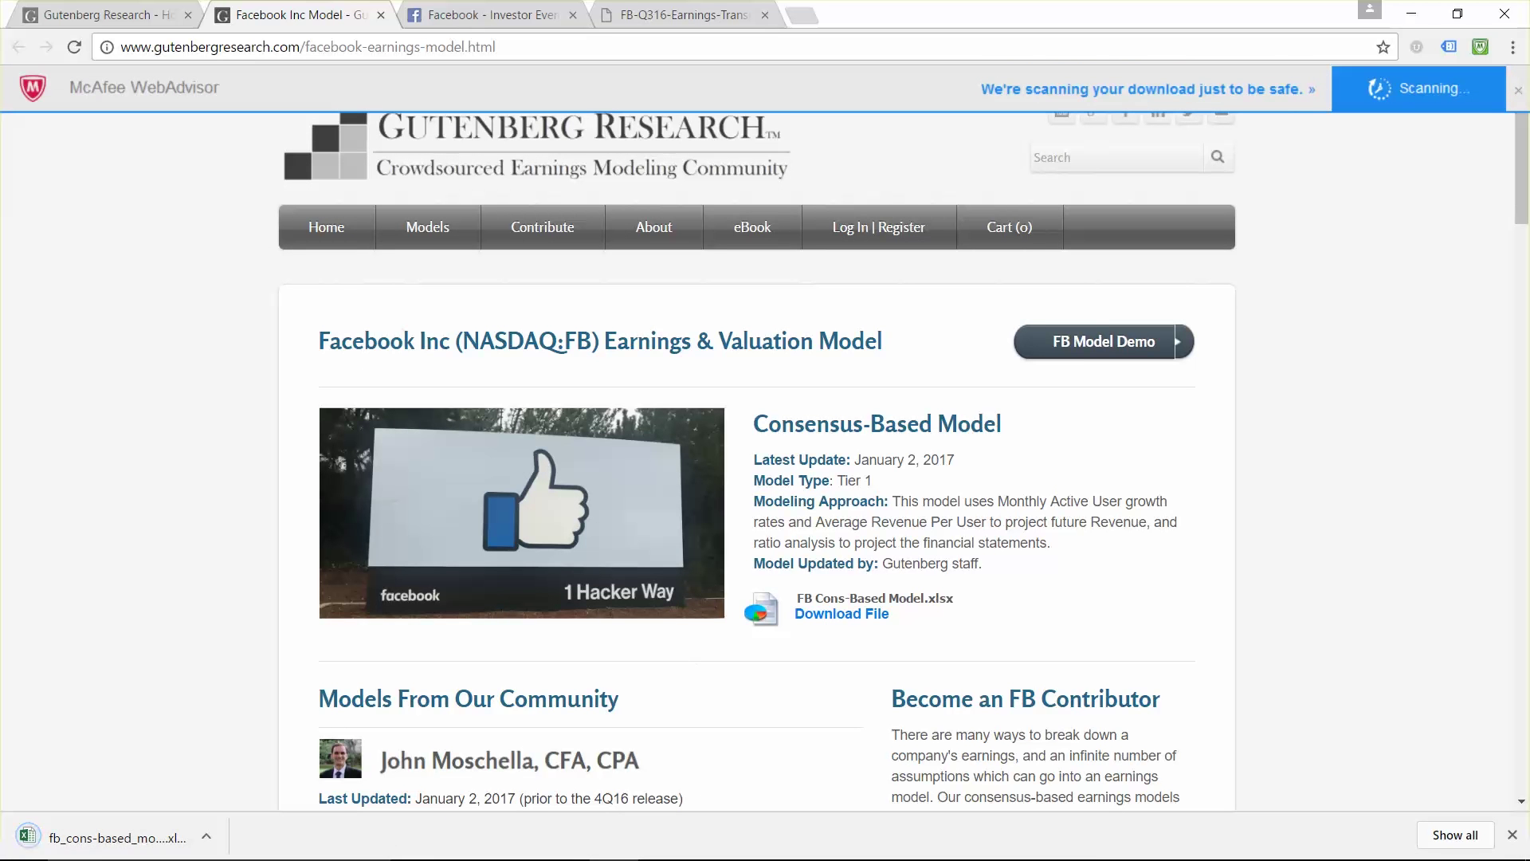
Step: Switch to the Facebook Charts 1-15-2017.xlsx workbook in Excel and examine the 2016 actual quarter columns and the estimate columns beginning at 4Q16E
click(665, 848)
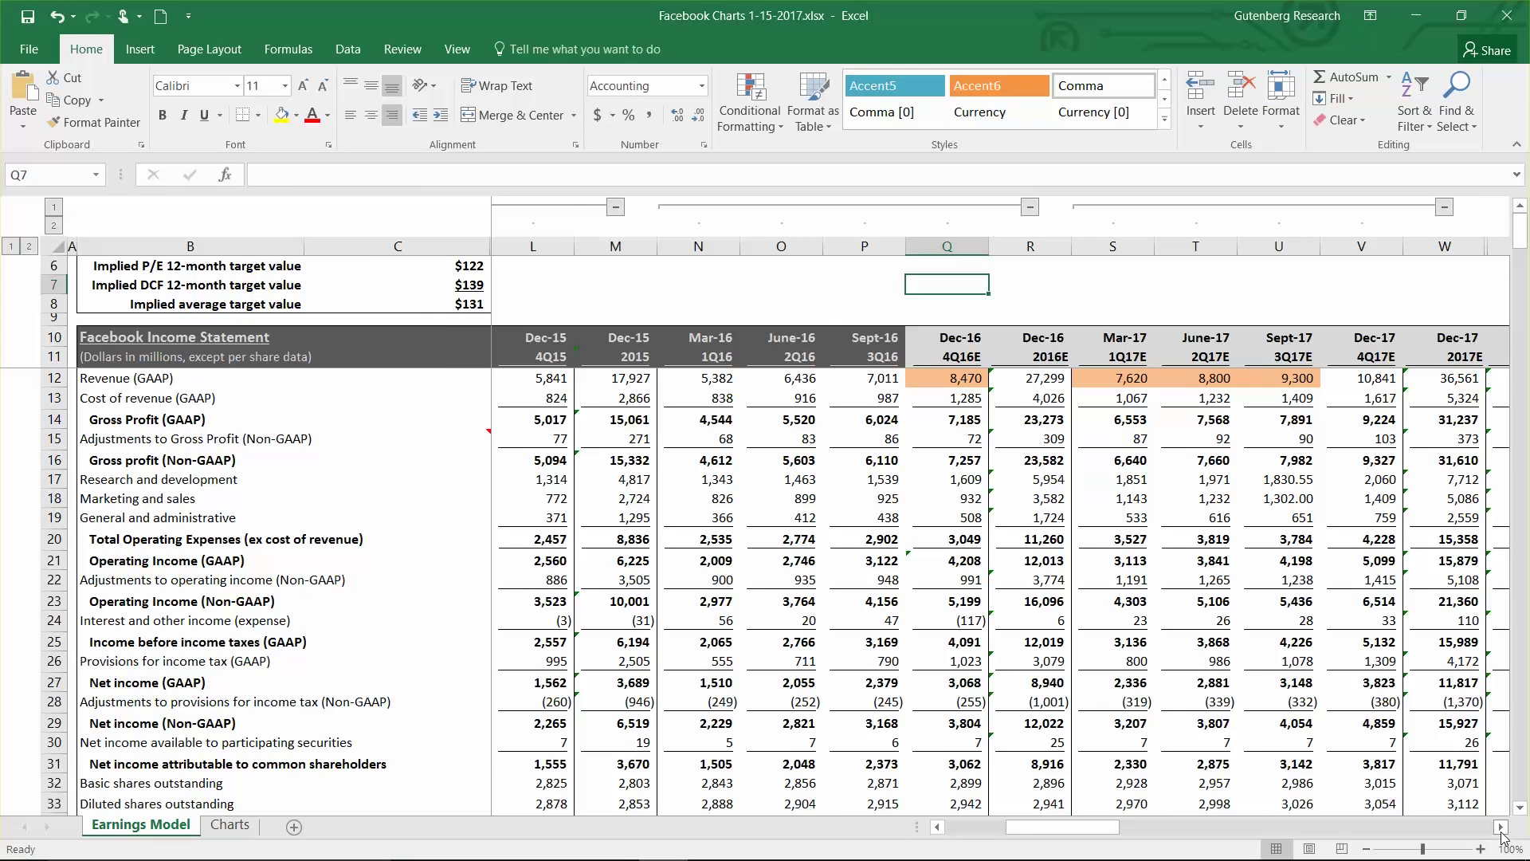
click(1501, 827)
click(1500, 826)
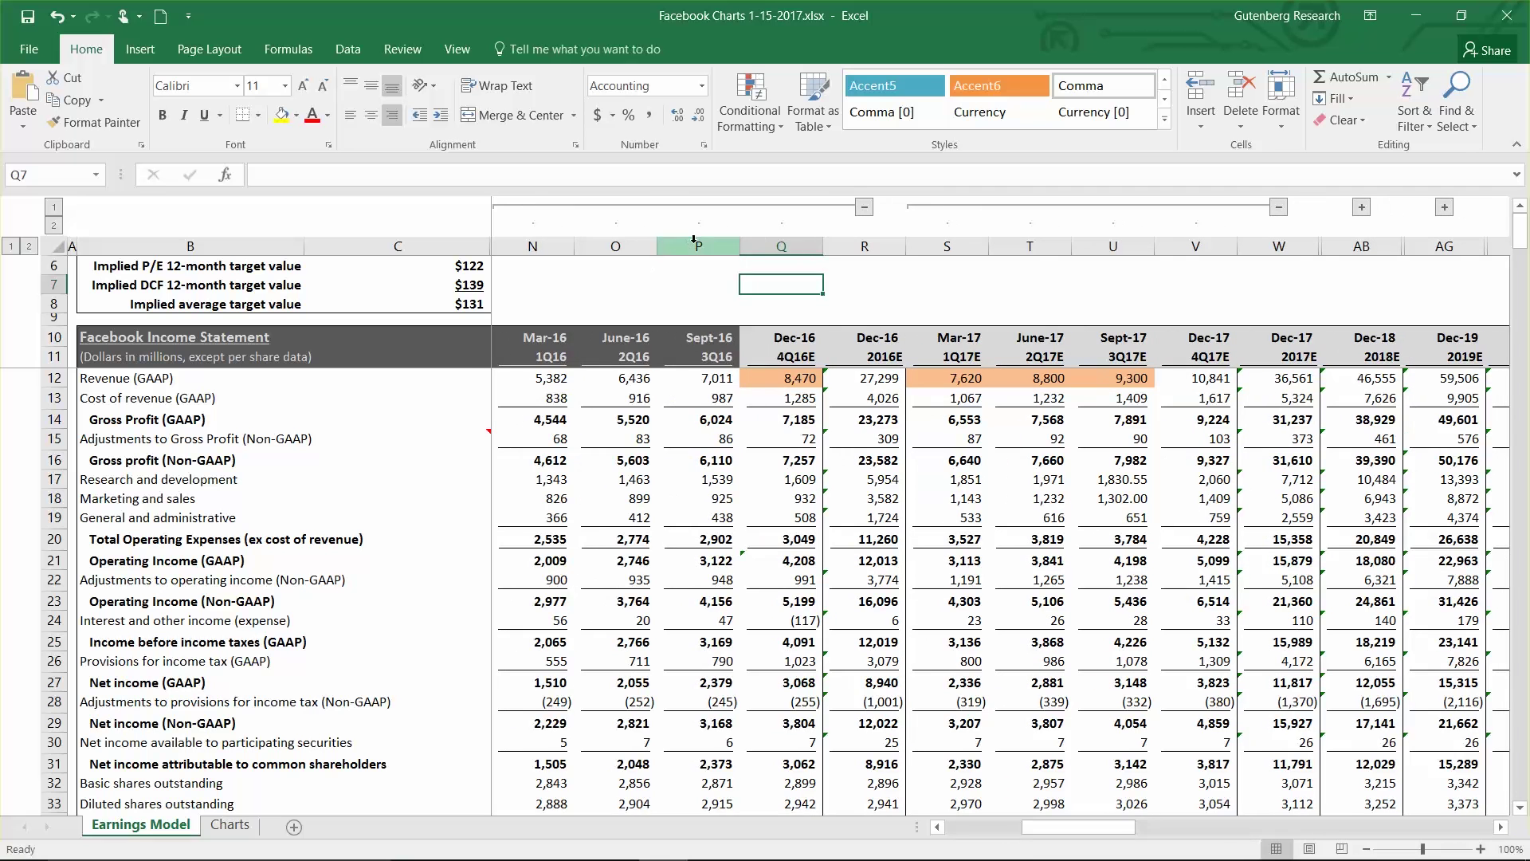
drag(694, 247, 553, 258)
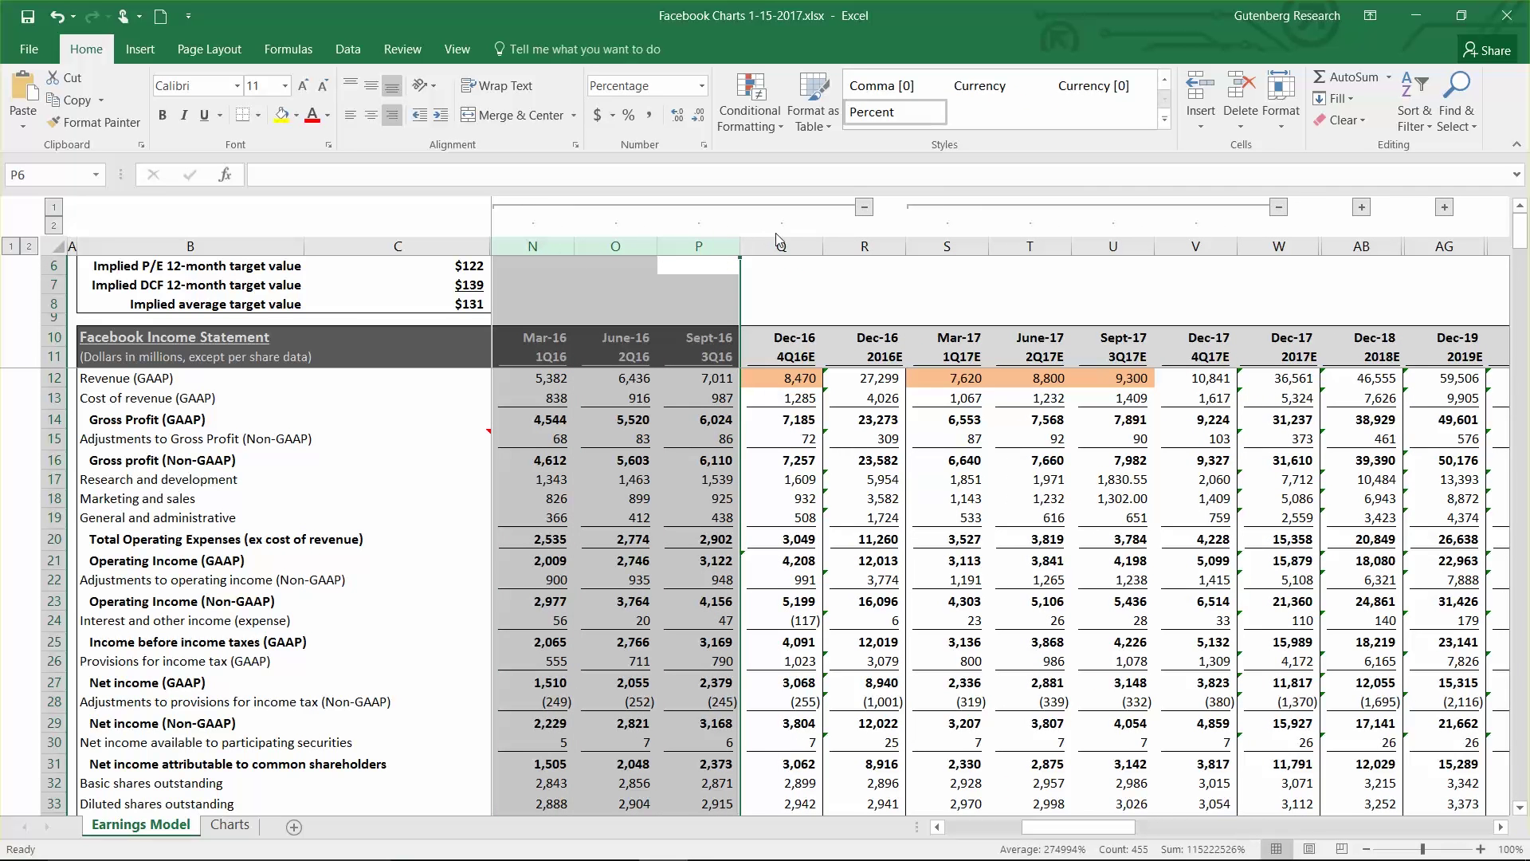
drag(781, 246, 1190, 245)
Step: Examine the highlighted Revenue (GAAP) and Diluted EPS (Non-GAAP) estimates from 4Q16E through 3Q17E in the income statement
click(779, 379)
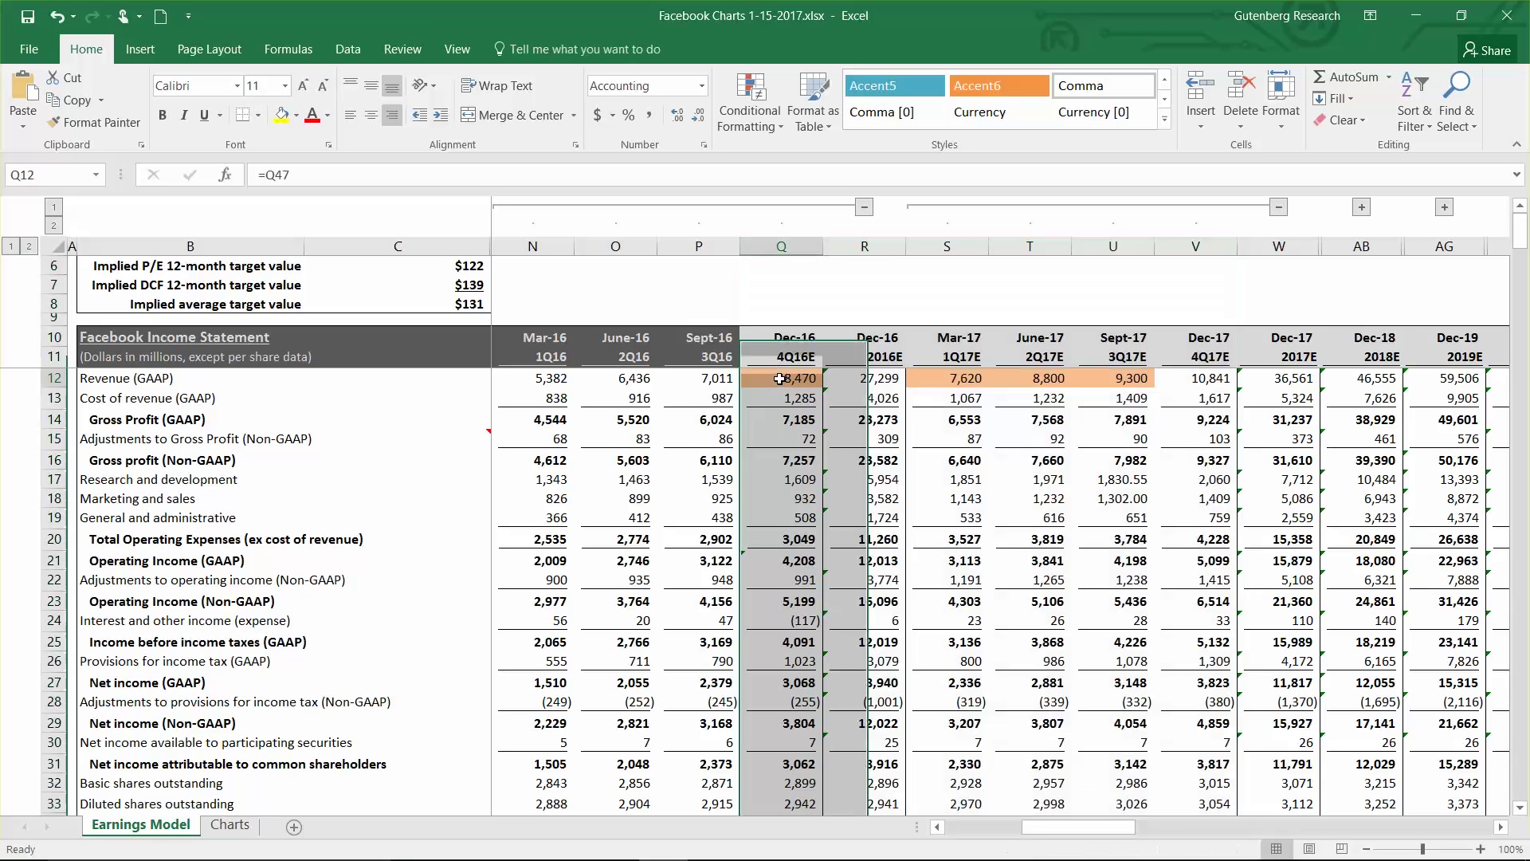
drag(780, 379, 1116, 378)
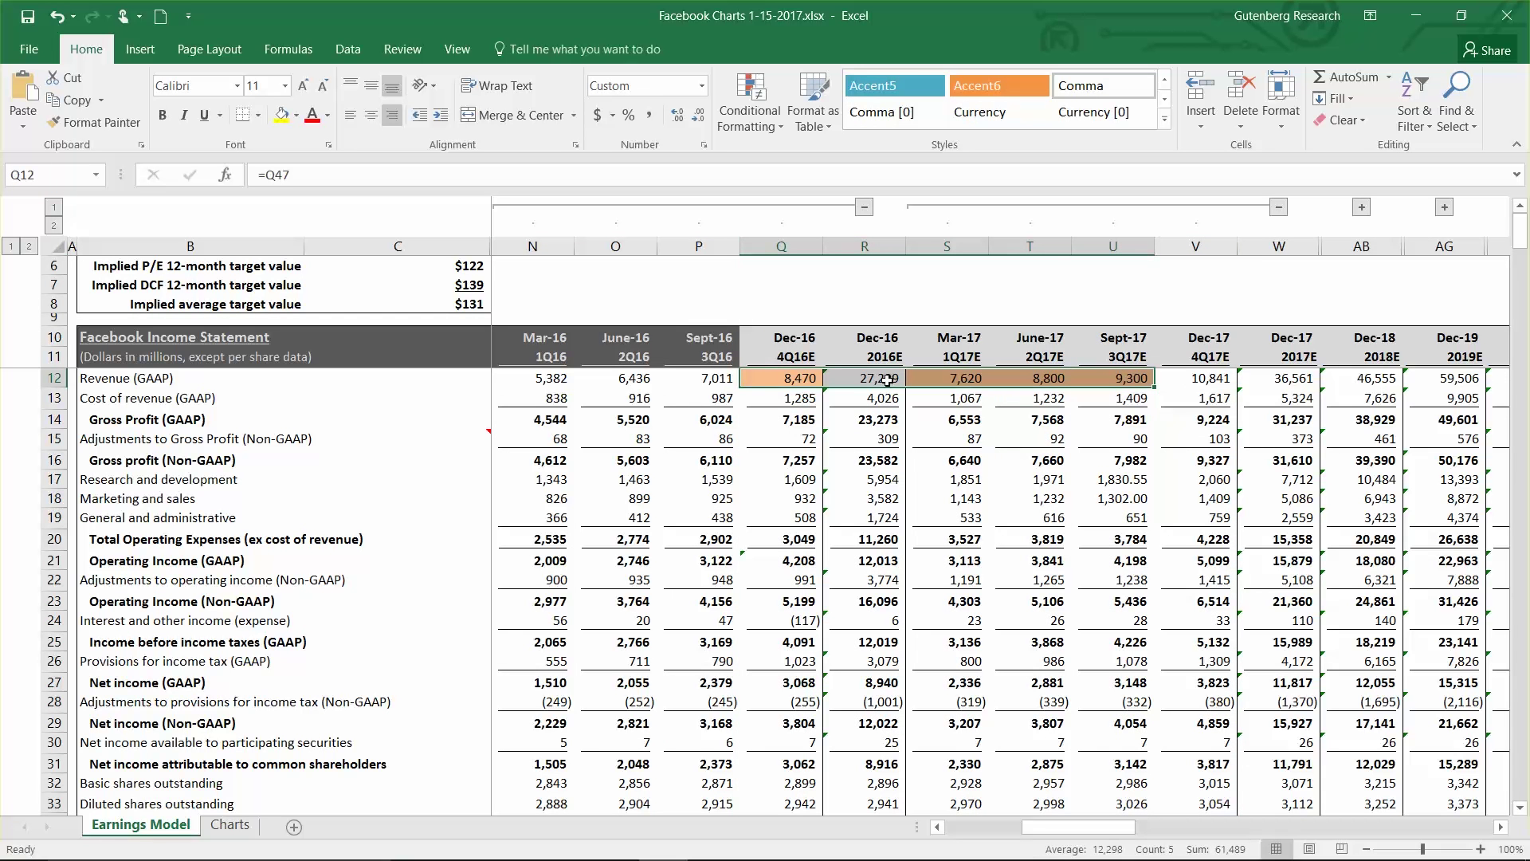
scroll(890, 419, down, 3)
drag(788, 676, 1124, 679)
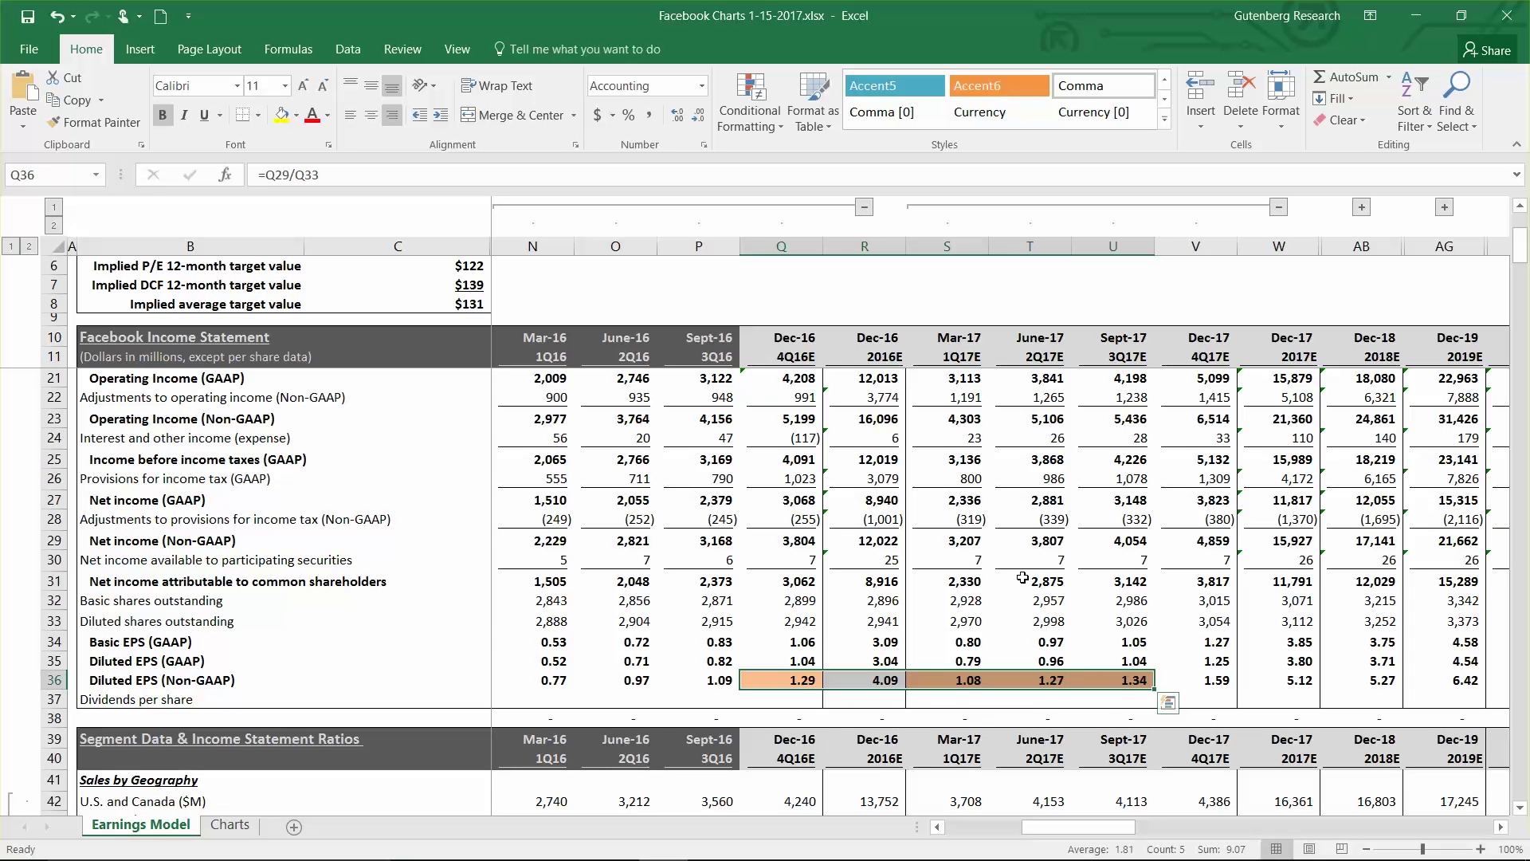
scroll(846, 647, down, 3)
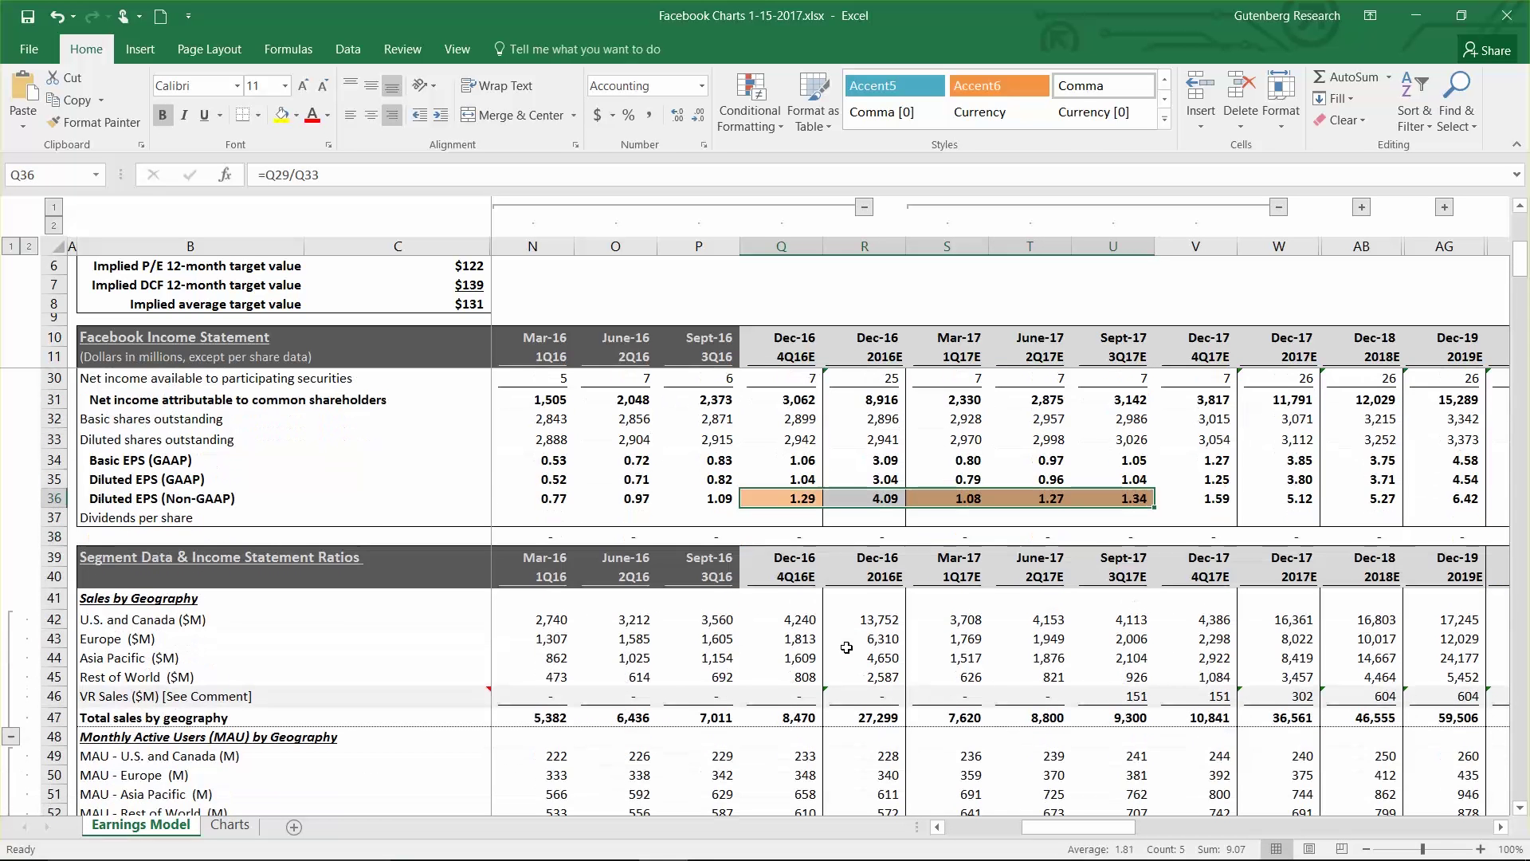
scroll(857, 577, up, 6)
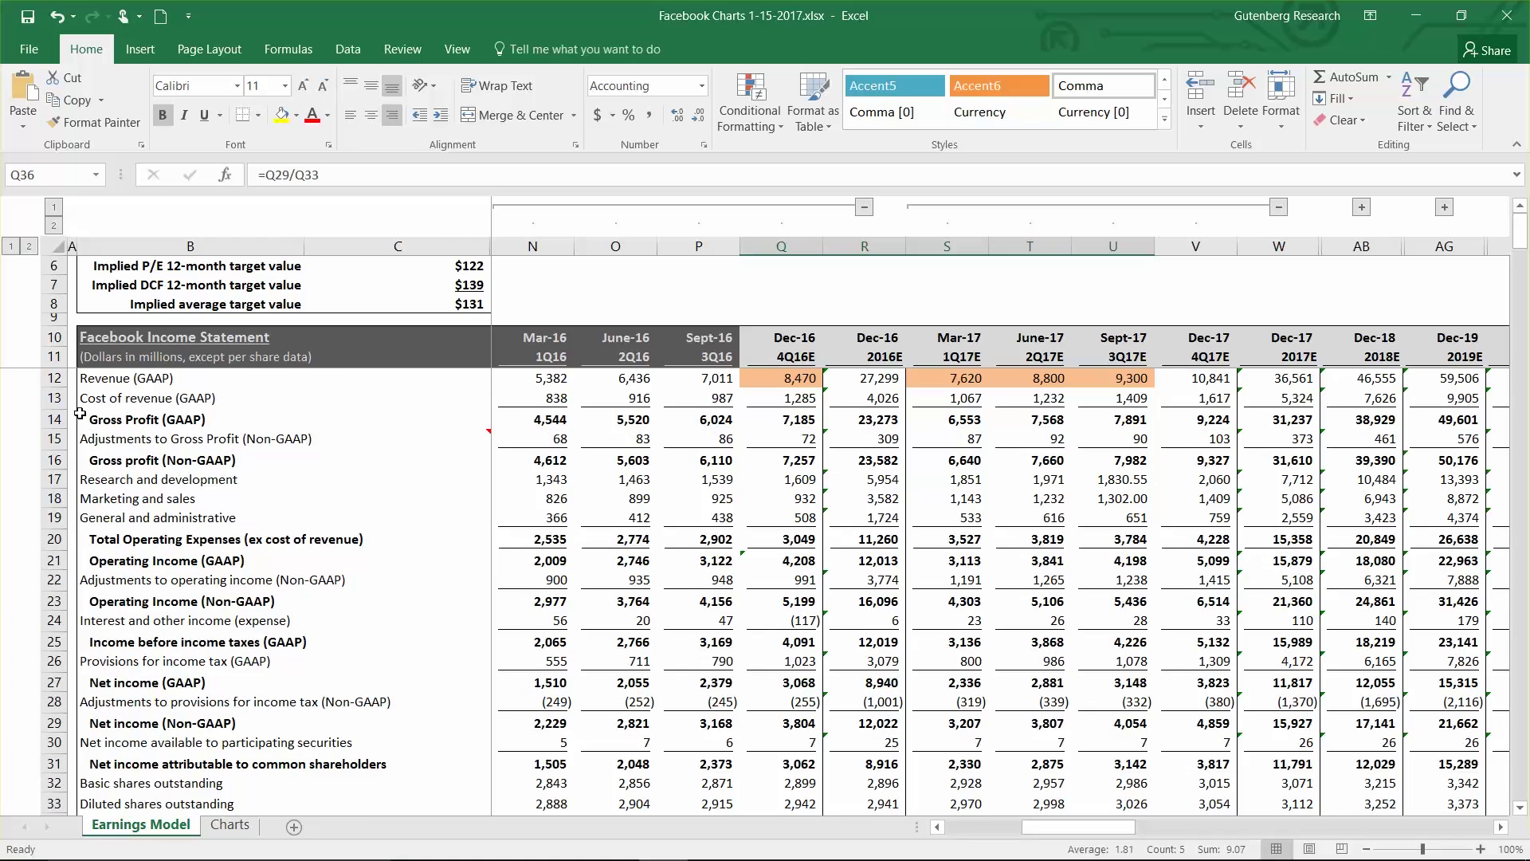
Step: Select the income statement rows from Revenue downward, and inspect the 4Q16E Europe sales formula under Sales by Geography
drag(58, 377, 60, 803)
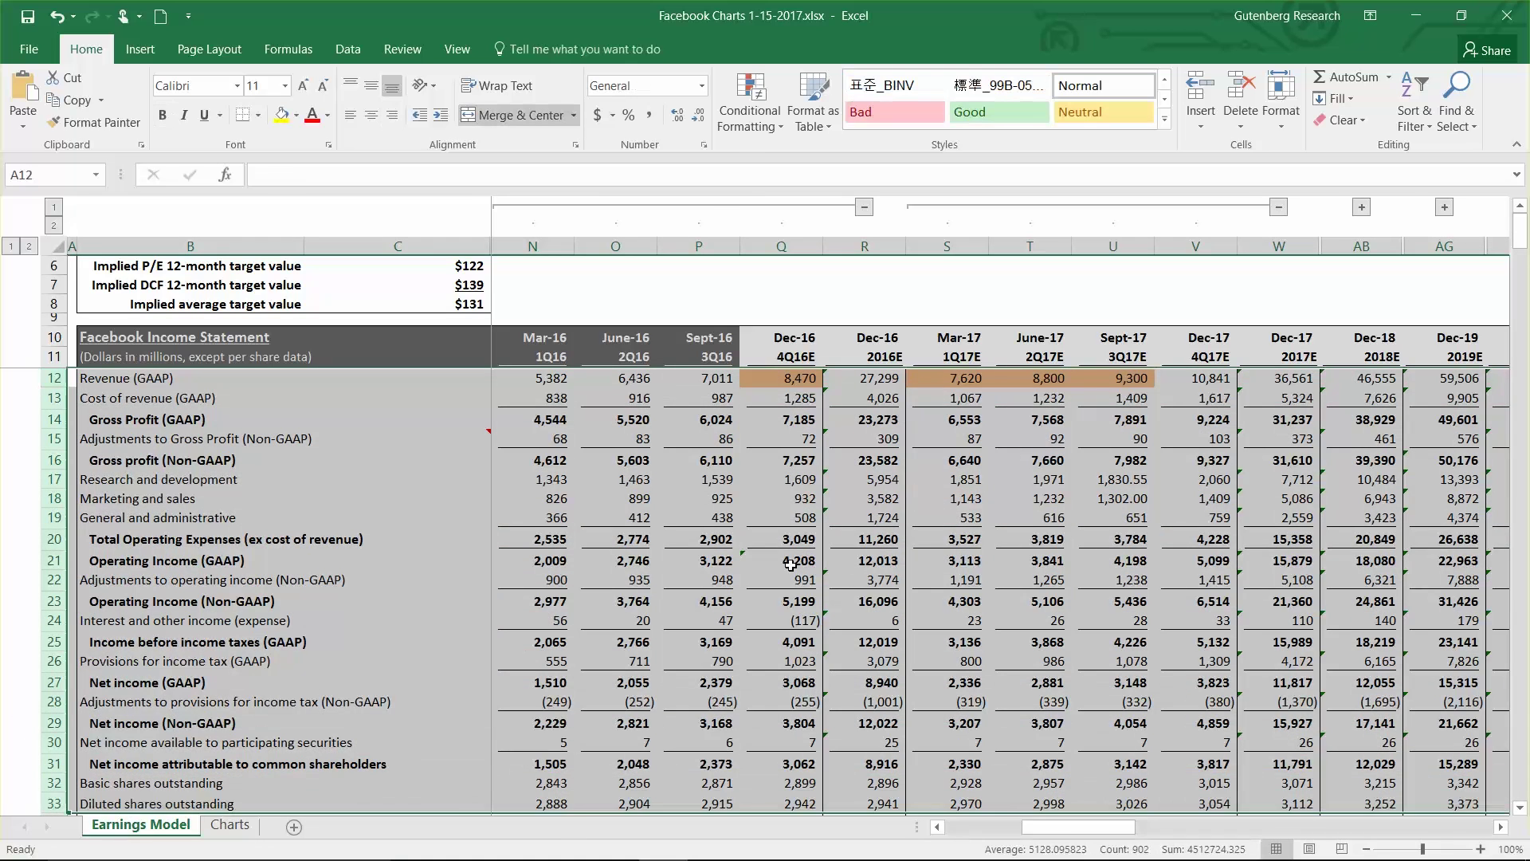
scroll(834, 538, down, 2)
scroll(833, 538, down, 7)
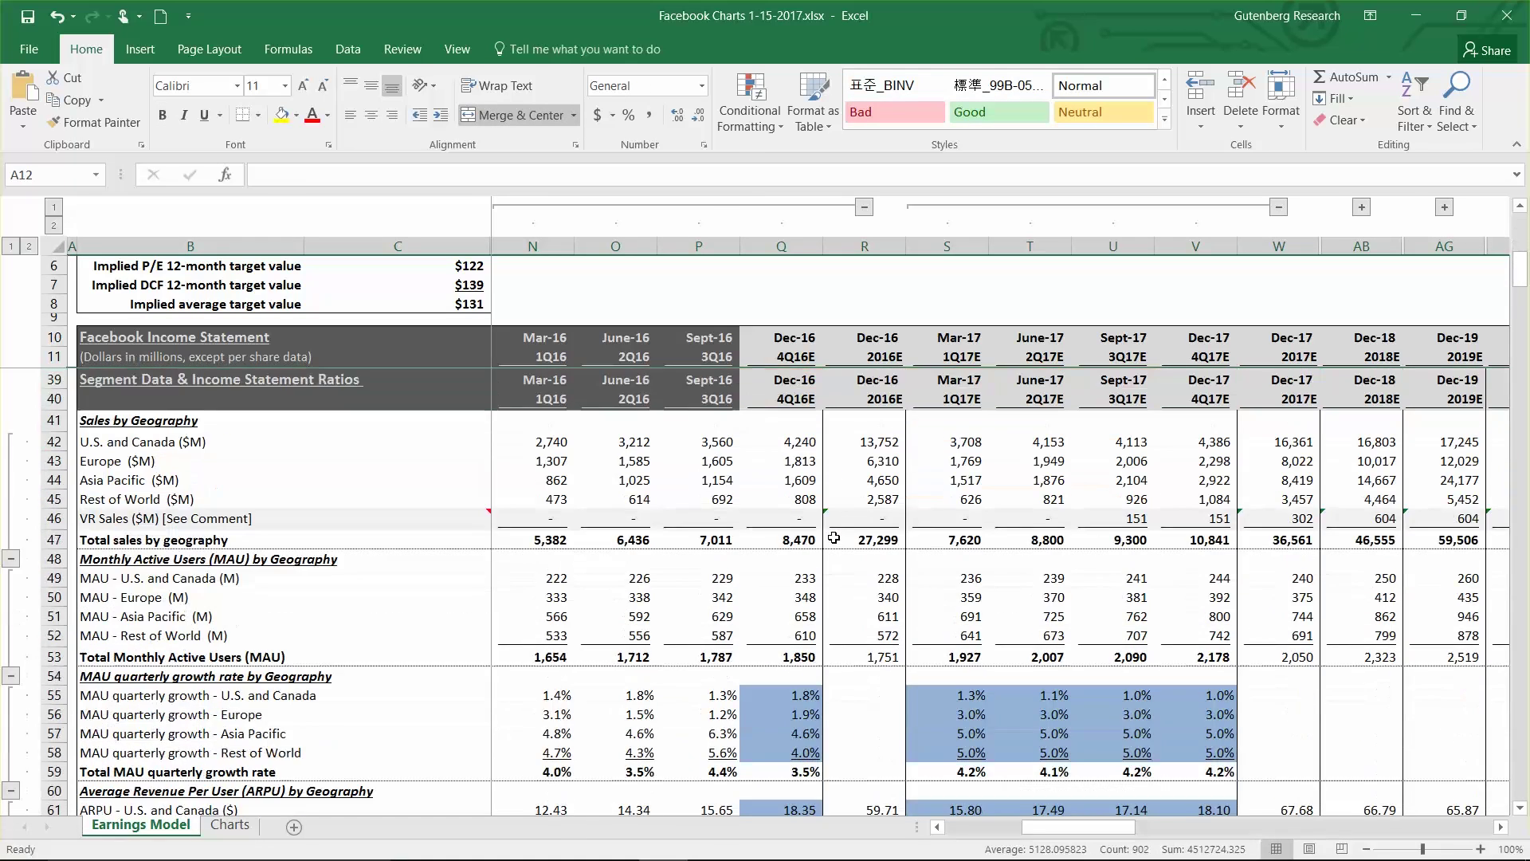
click(797, 461)
scroll(489, 529, down, 1)
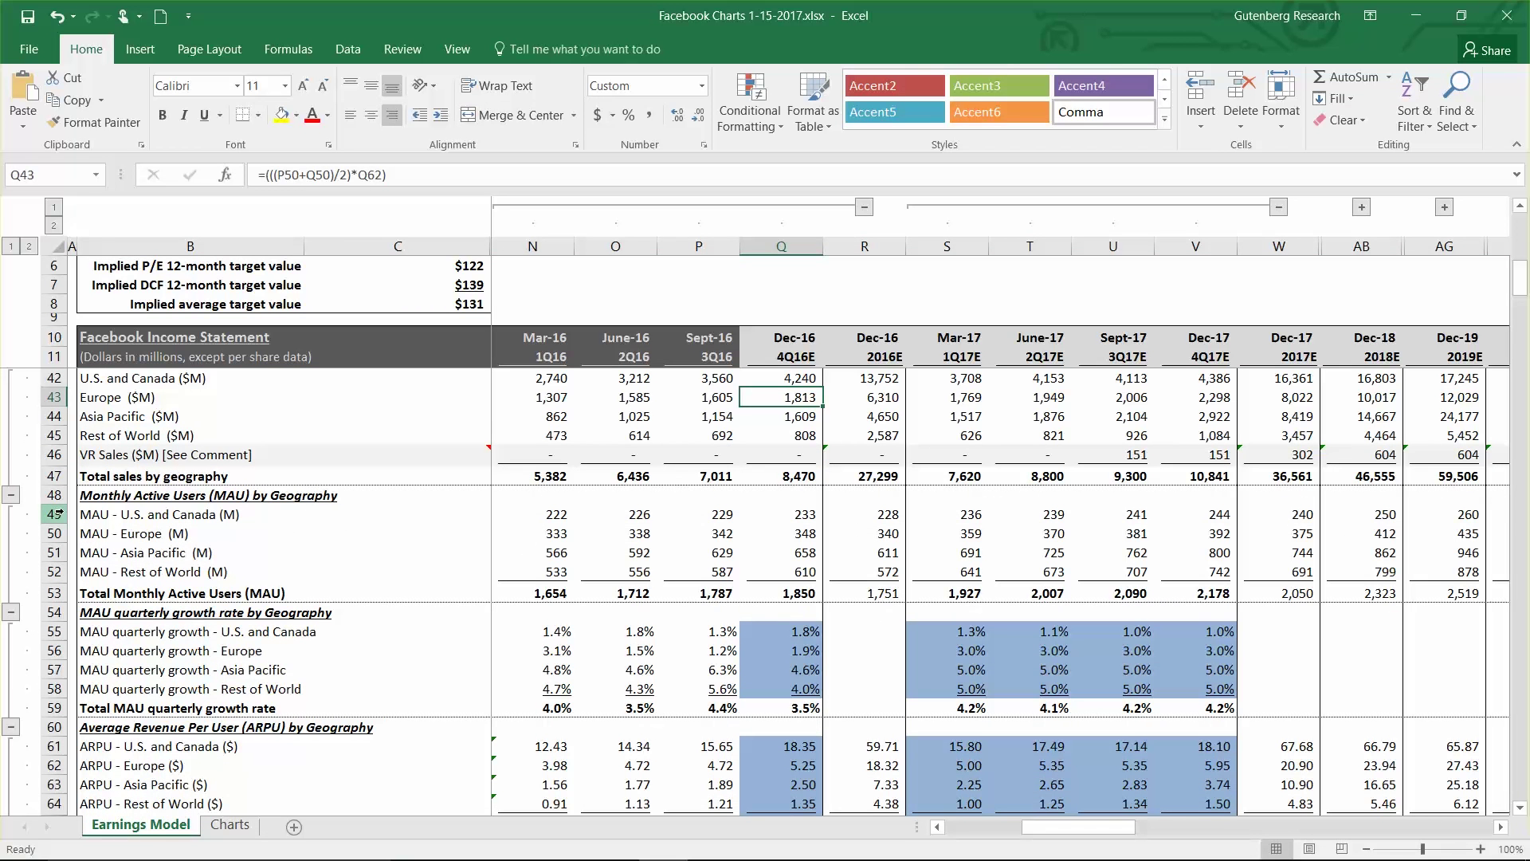
Step: Select the regional MAU quarterly growth rows 55 to 58, followed by the regional ARPU rows 61 to 64
drag(54, 514, 63, 690)
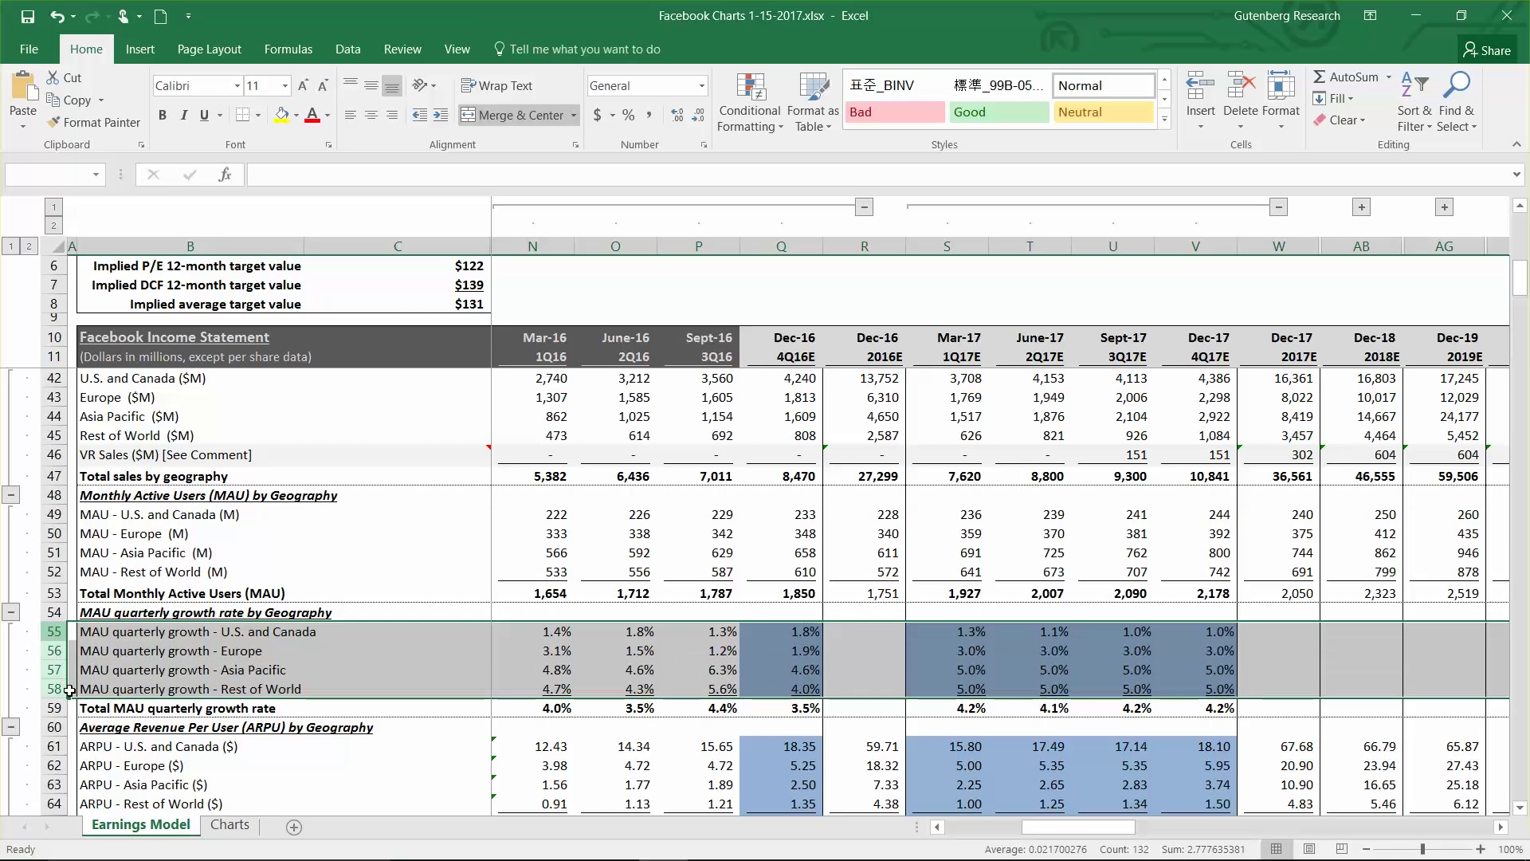
scroll(600, 691, down, 1)
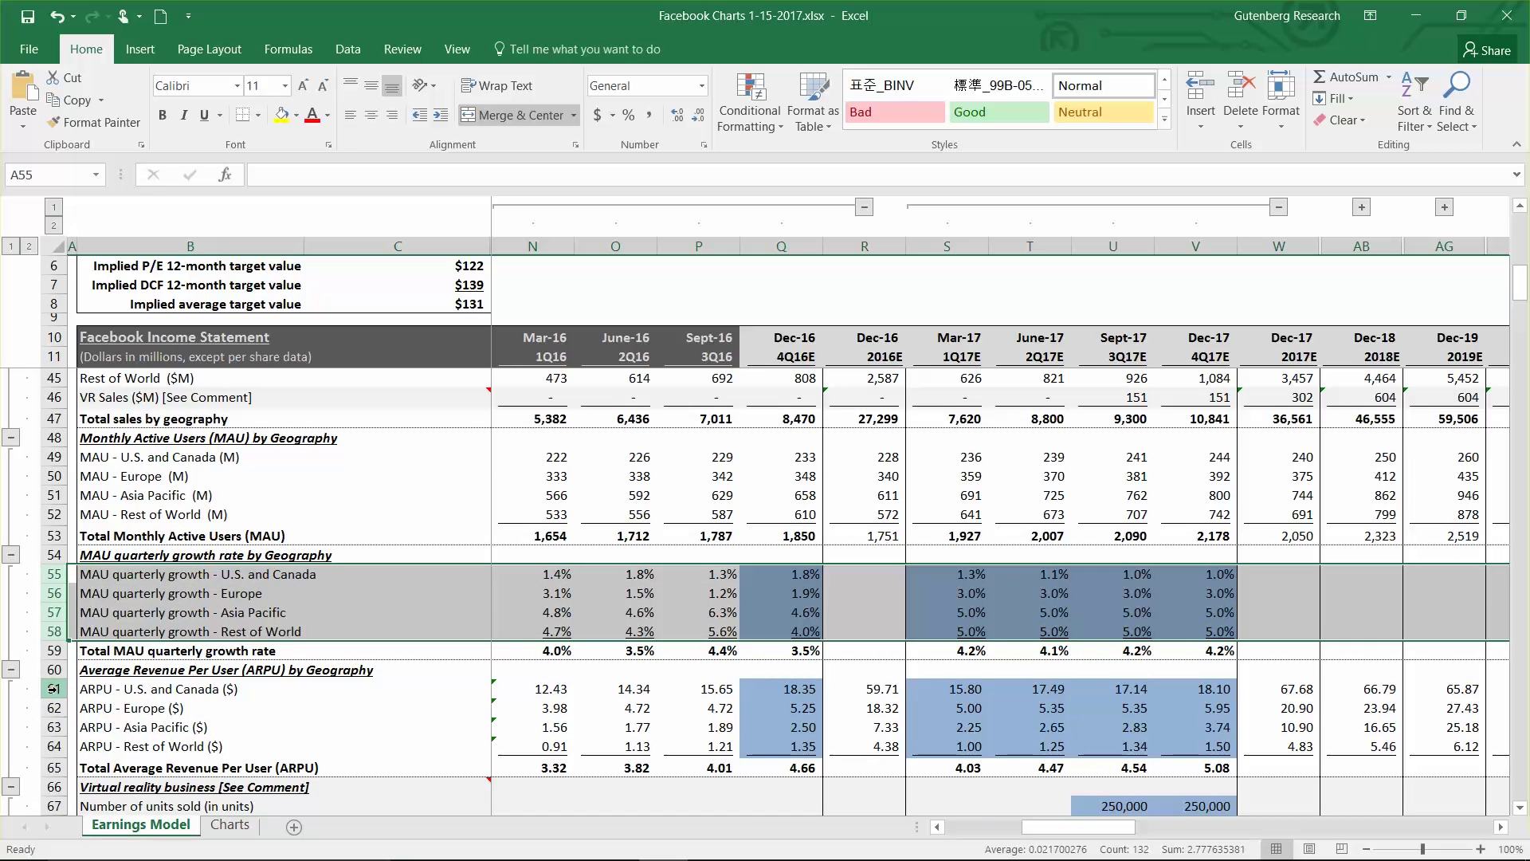
drag(55, 689, 75, 749)
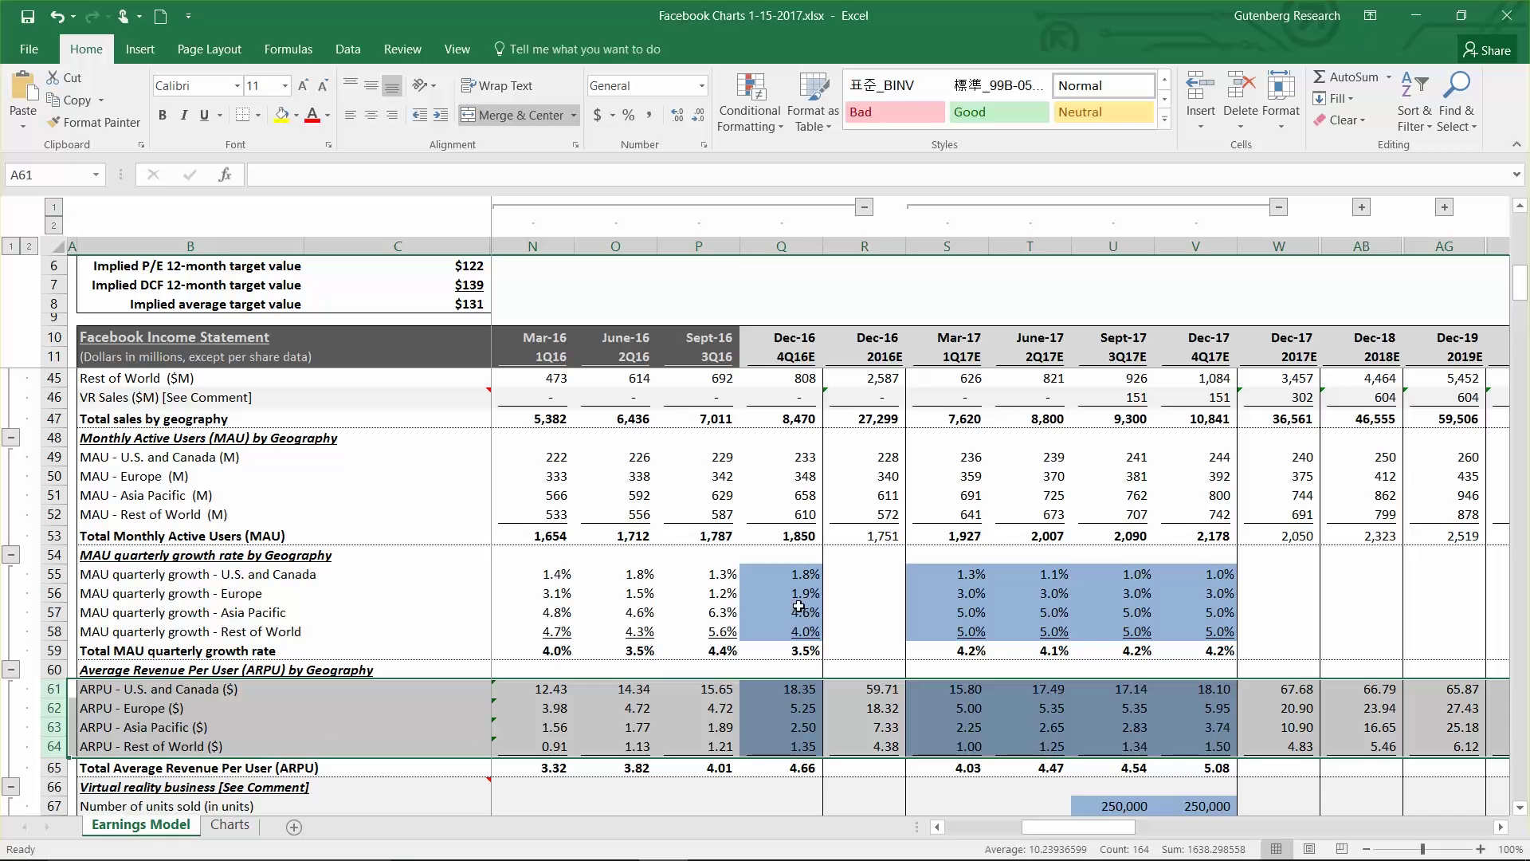
Step: Inspect the 4Q16E U.S. and Canada monthly active users, ARPU and sales formula cells
click(792, 449)
click(792, 688)
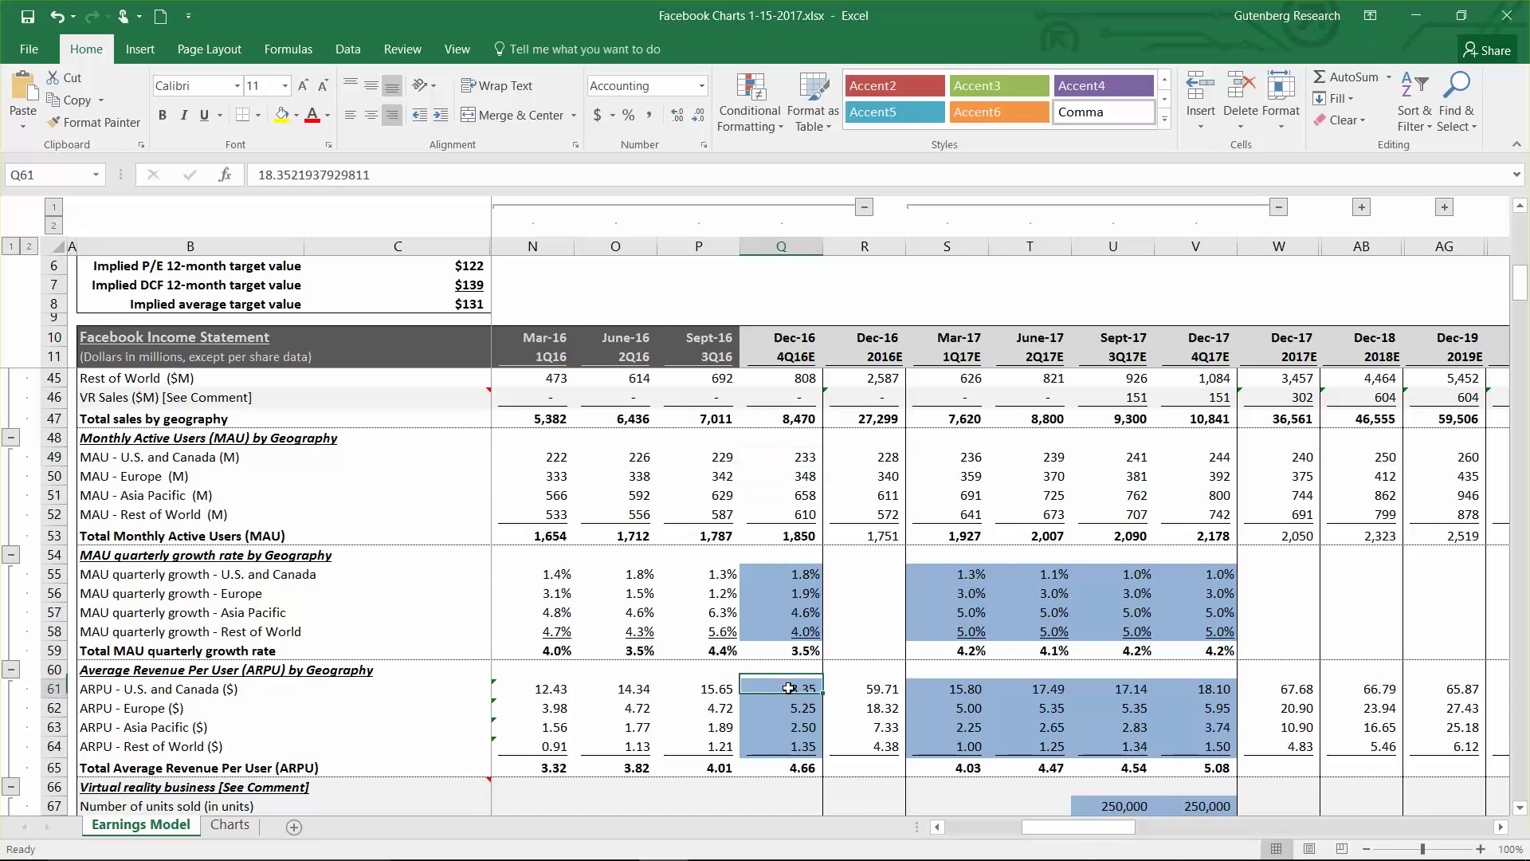
scroll(791, 688, up, 2)
scroll(792, 690, up, 1)
click(781, 502)
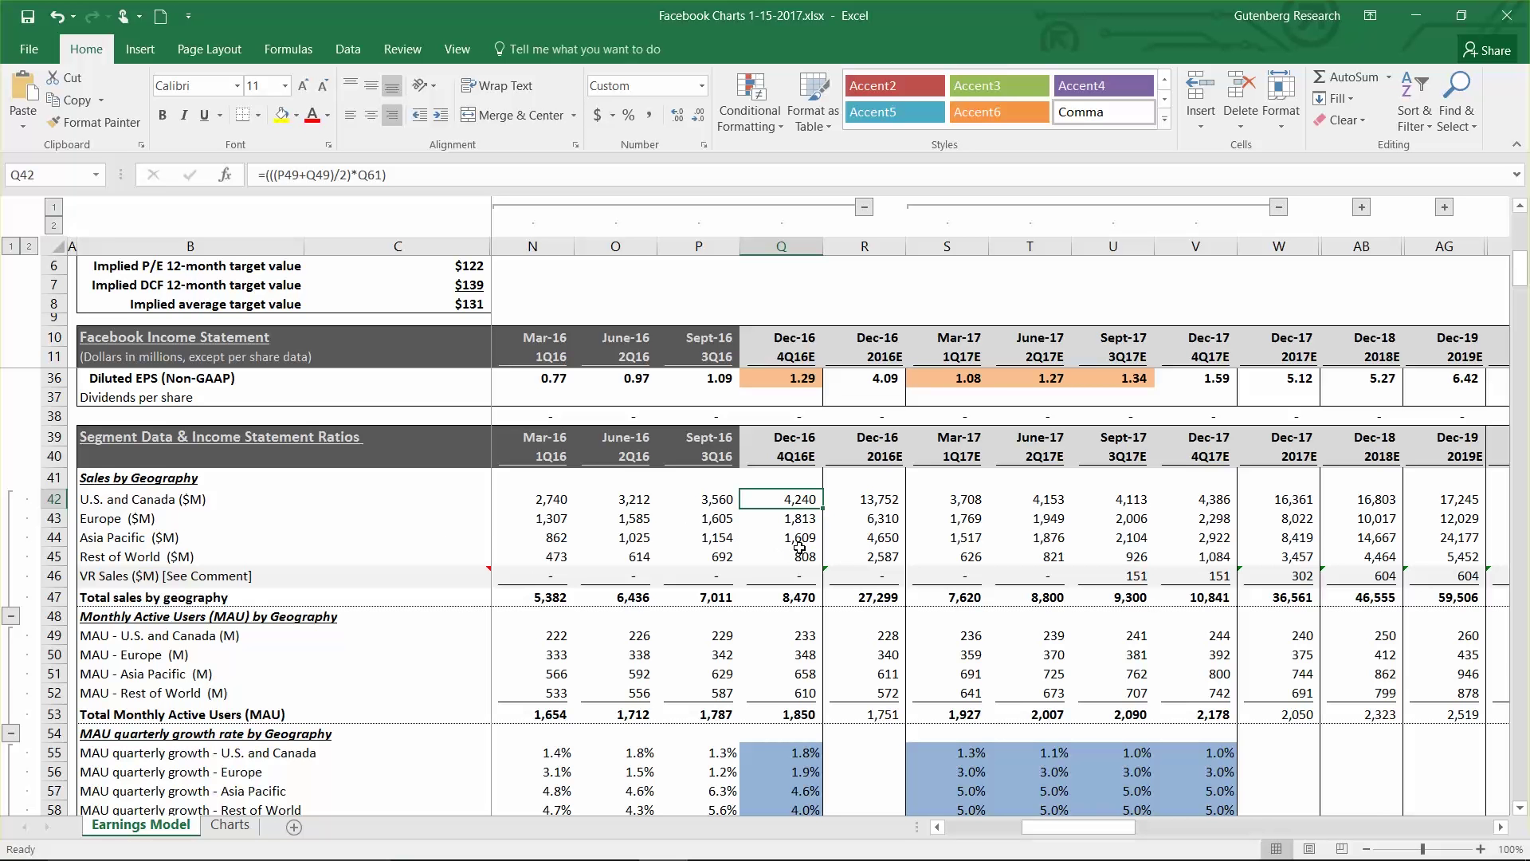
Step: Review the regional MAU quarterly growth assumptions for 4Q16E and for 1Q17E through 4Q17E
scroll(799, 546, up, 8)
scroll(796, 541, down, 8)
scroll(796, 541, down, 2)
drag(791, 636, 791, 690)
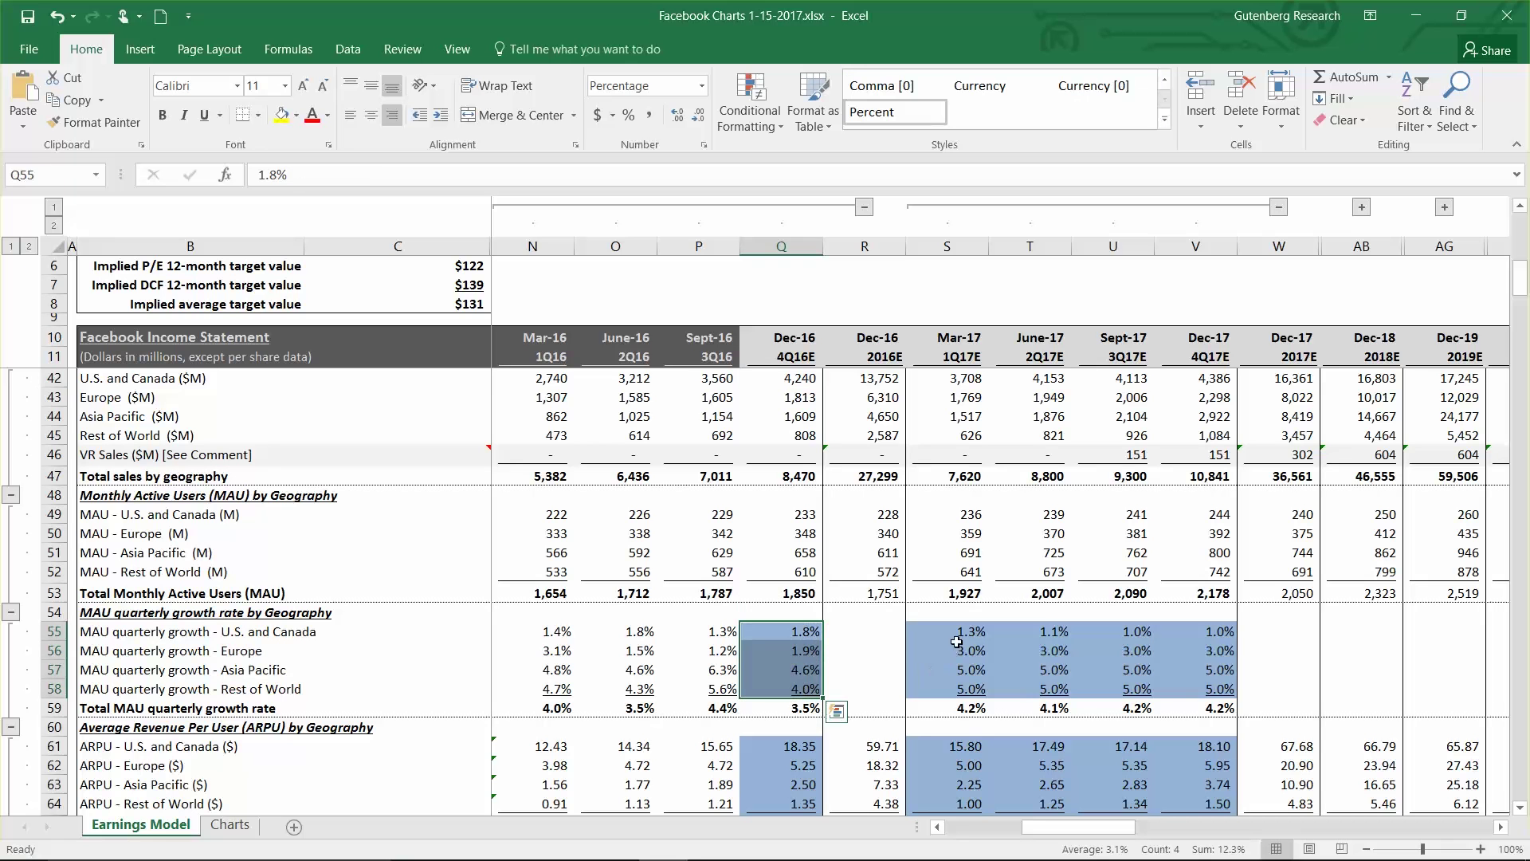
drag(956, 640, 1231, 709)
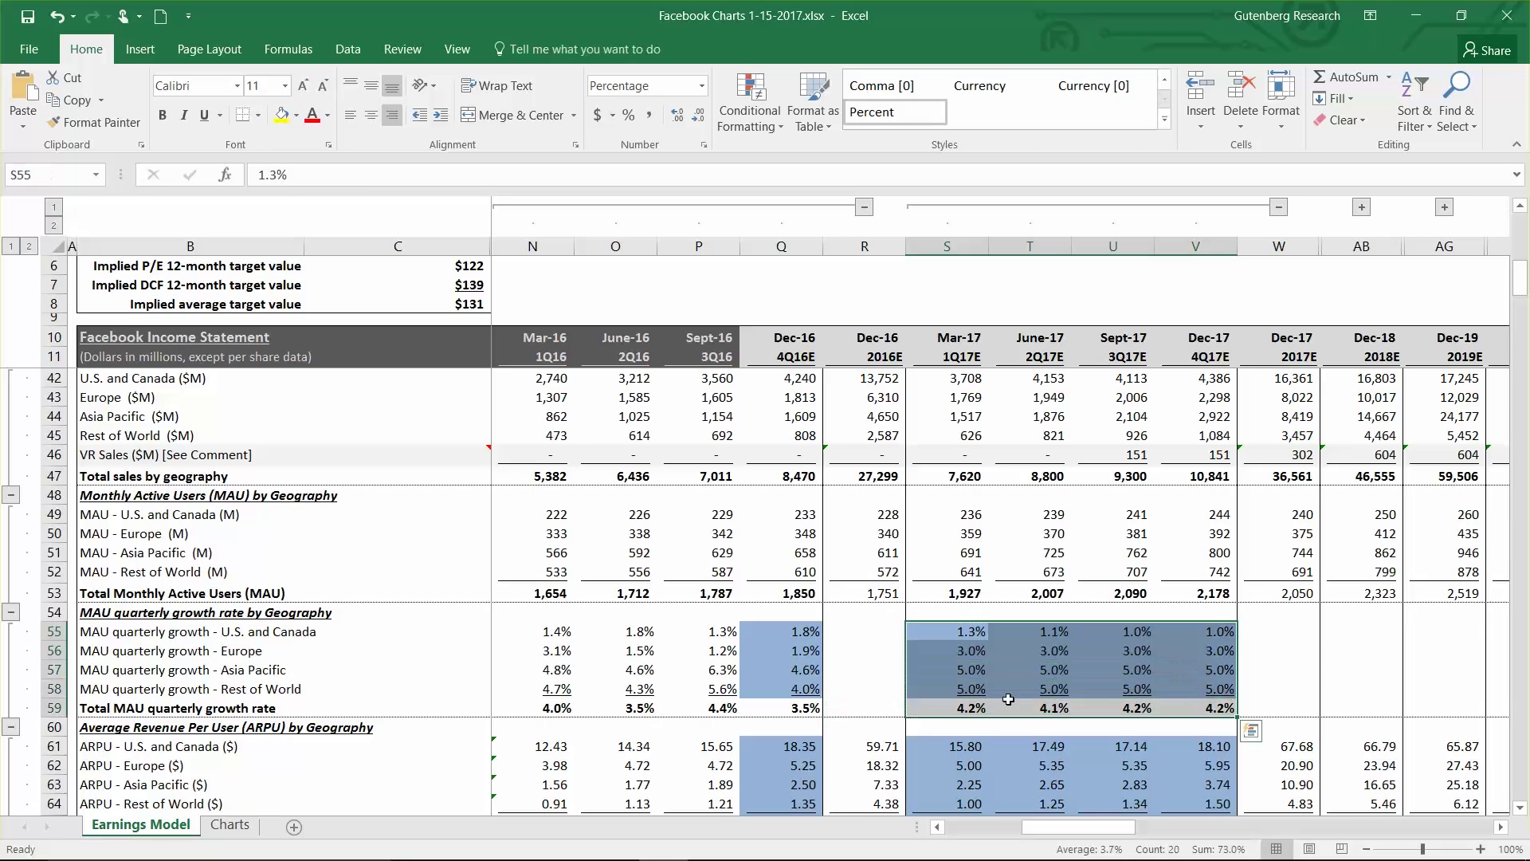
click(798, 649)
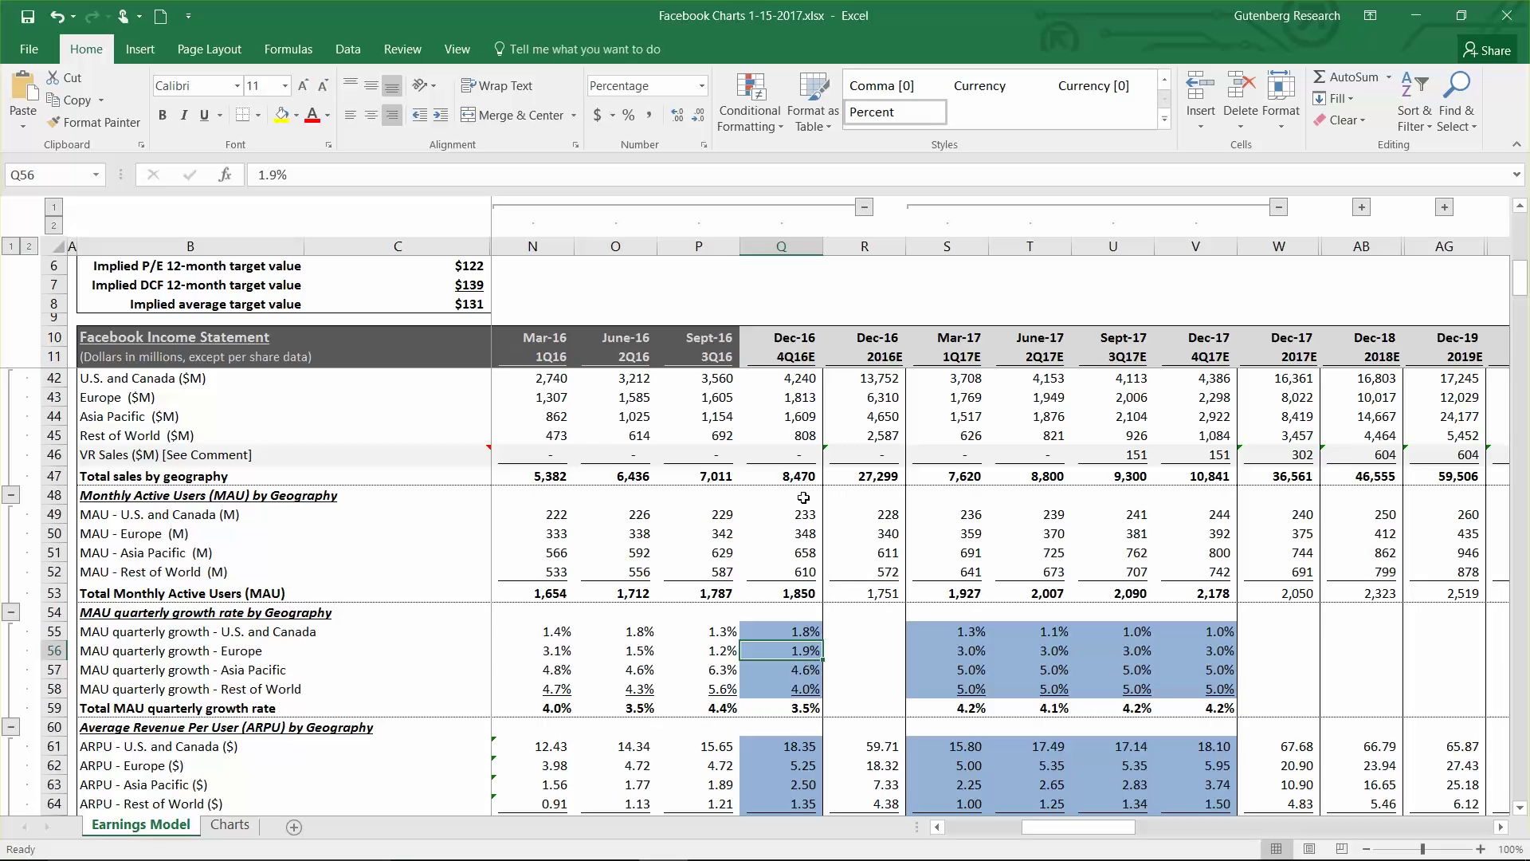
Step: Review the virtual reality, advertising and Ratio Analysis sections, and inspect the 4Q16E year-over-year revenue growth formula
scroll(803, 497, down, 2)
scroll(804, 499, down, 3)
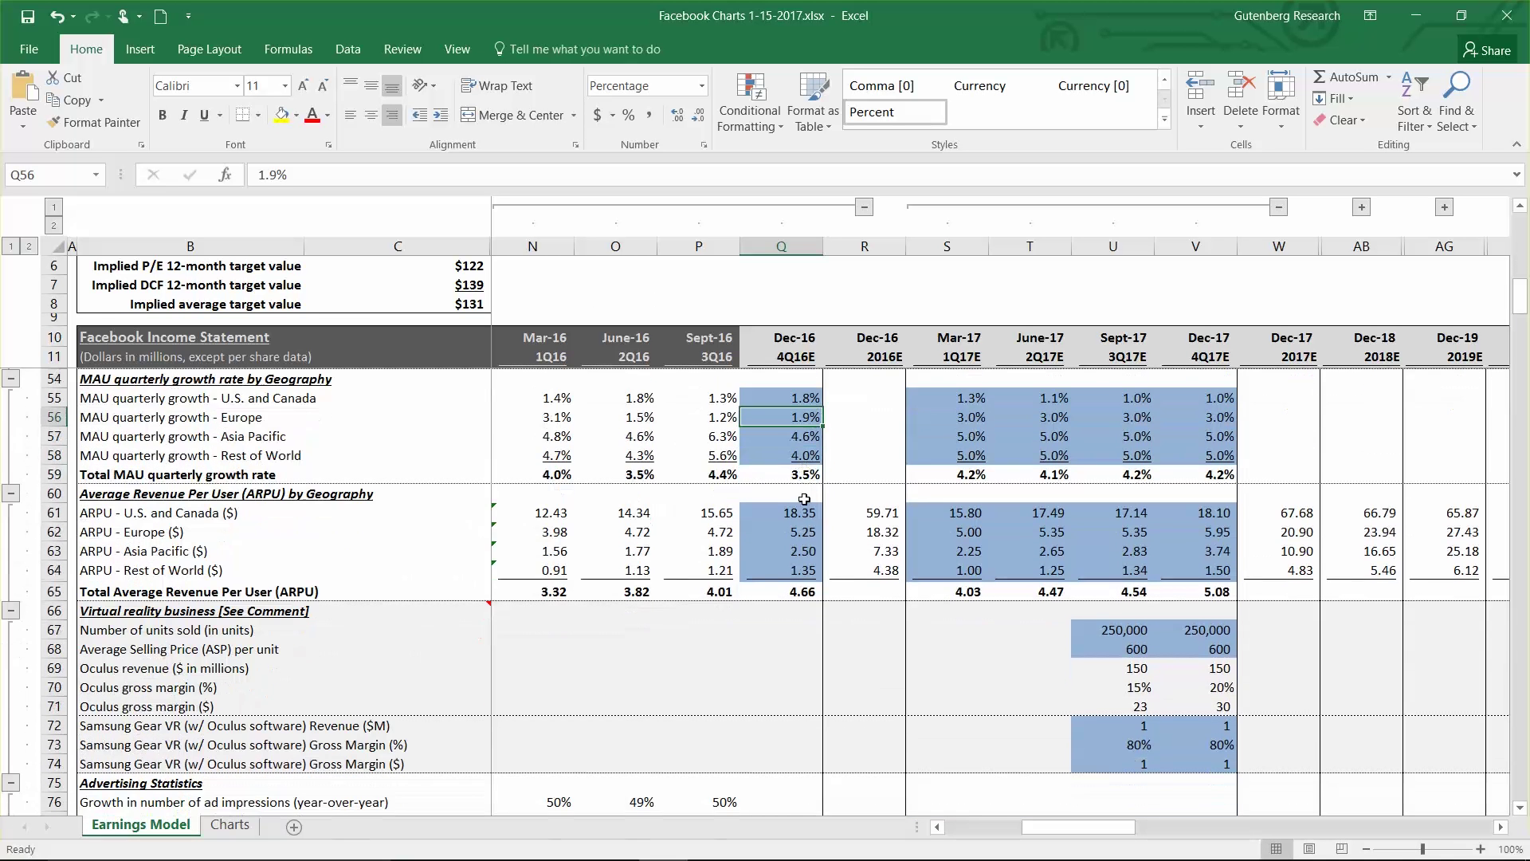
scroll(804, 499, down, 2)
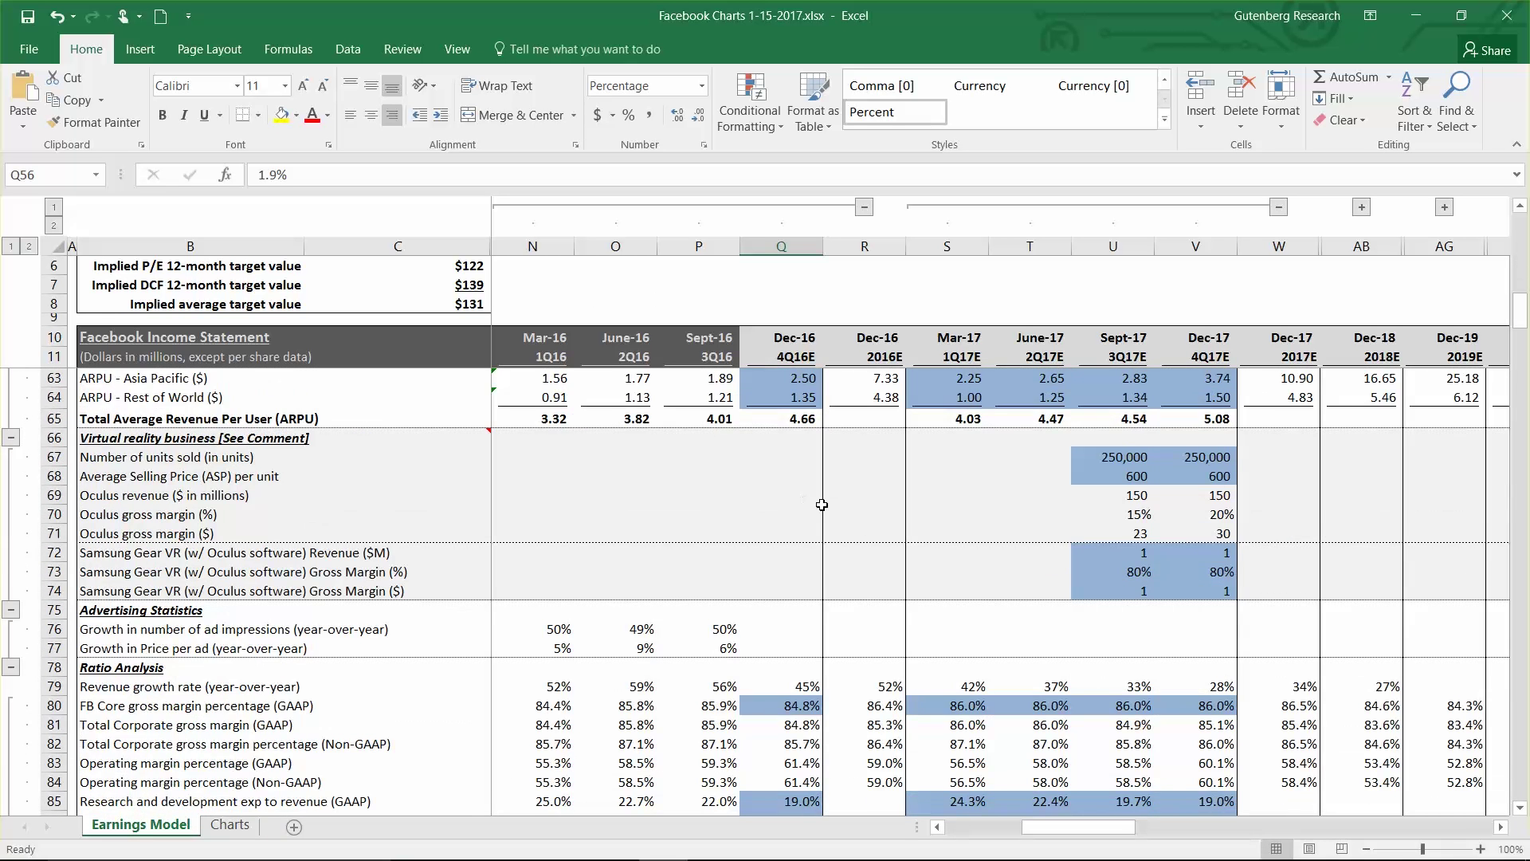
scroll(814, 504, down, 2)
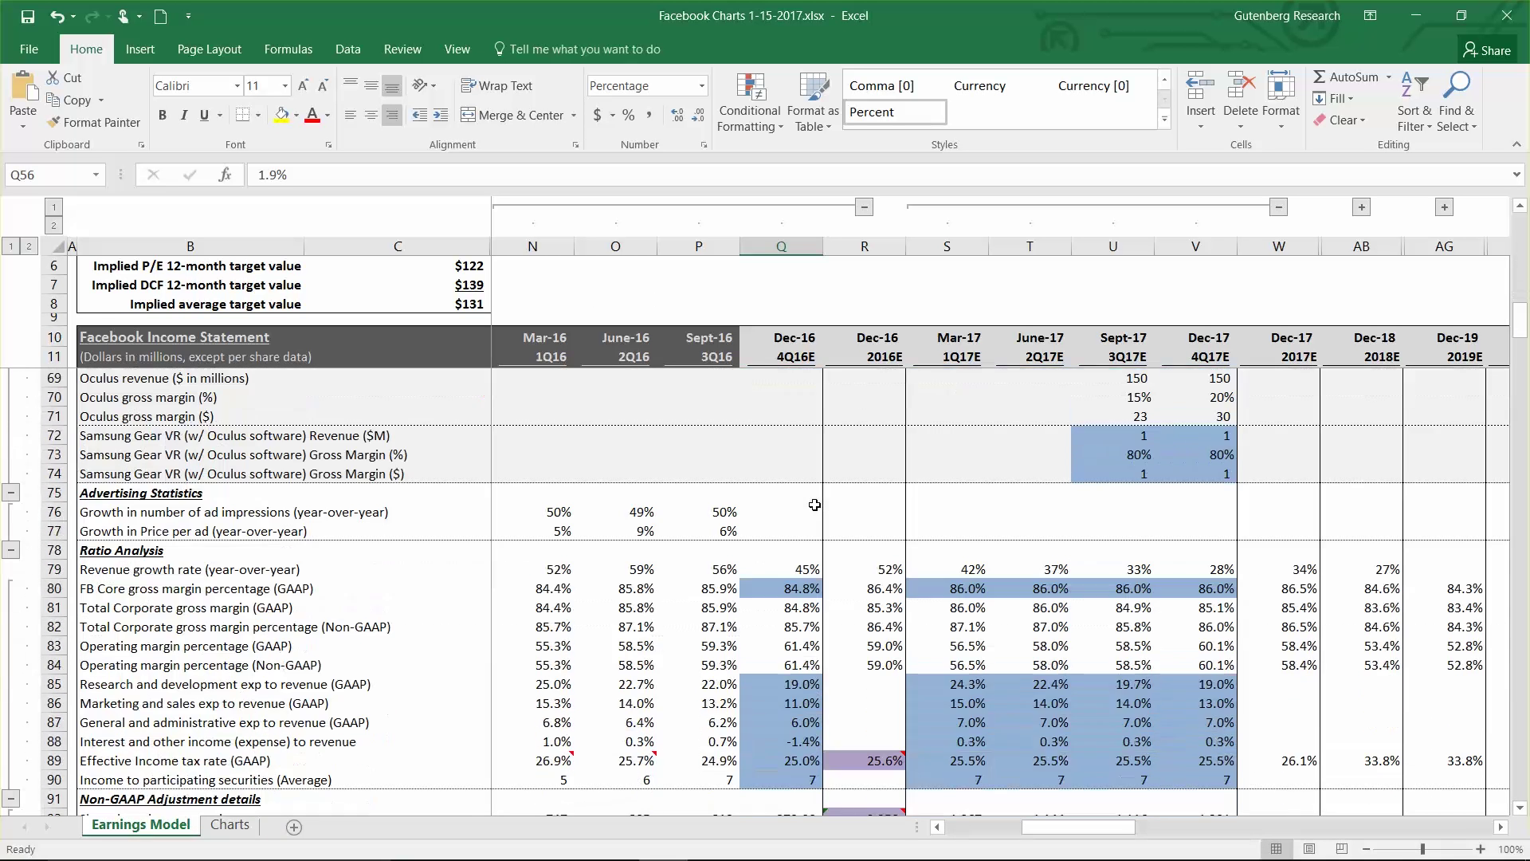
click(812, 563)
scroll(797, 570, down, 1)
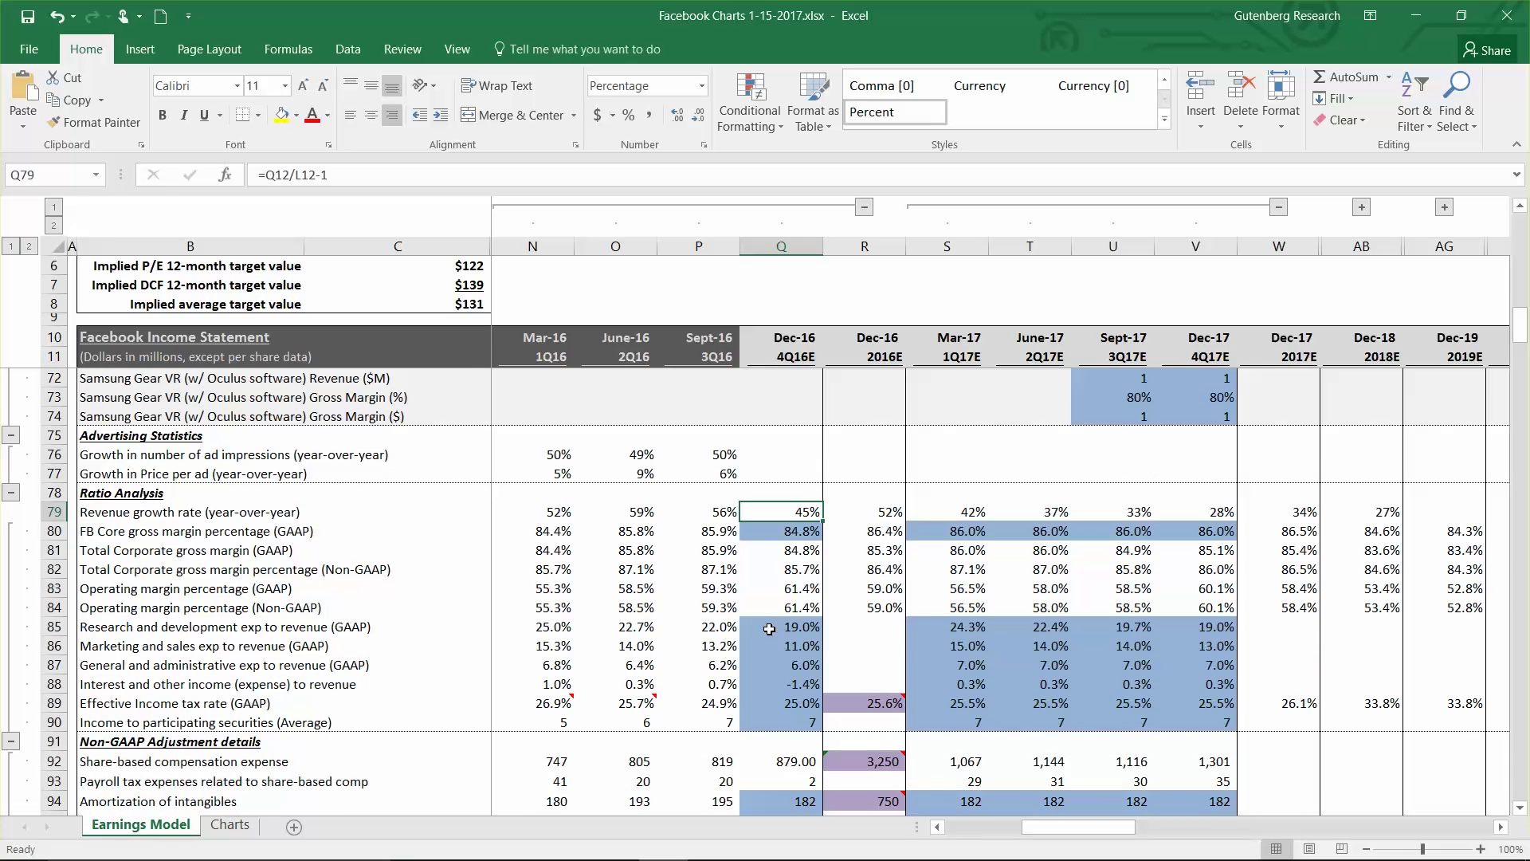
Step: Inspect the operating expense ratio rows 85 to 87 and the 4Q16E R&D ratio, effective tax rate and participating securities cells
click(55, 627)
drag(53, 635, 61, 656)
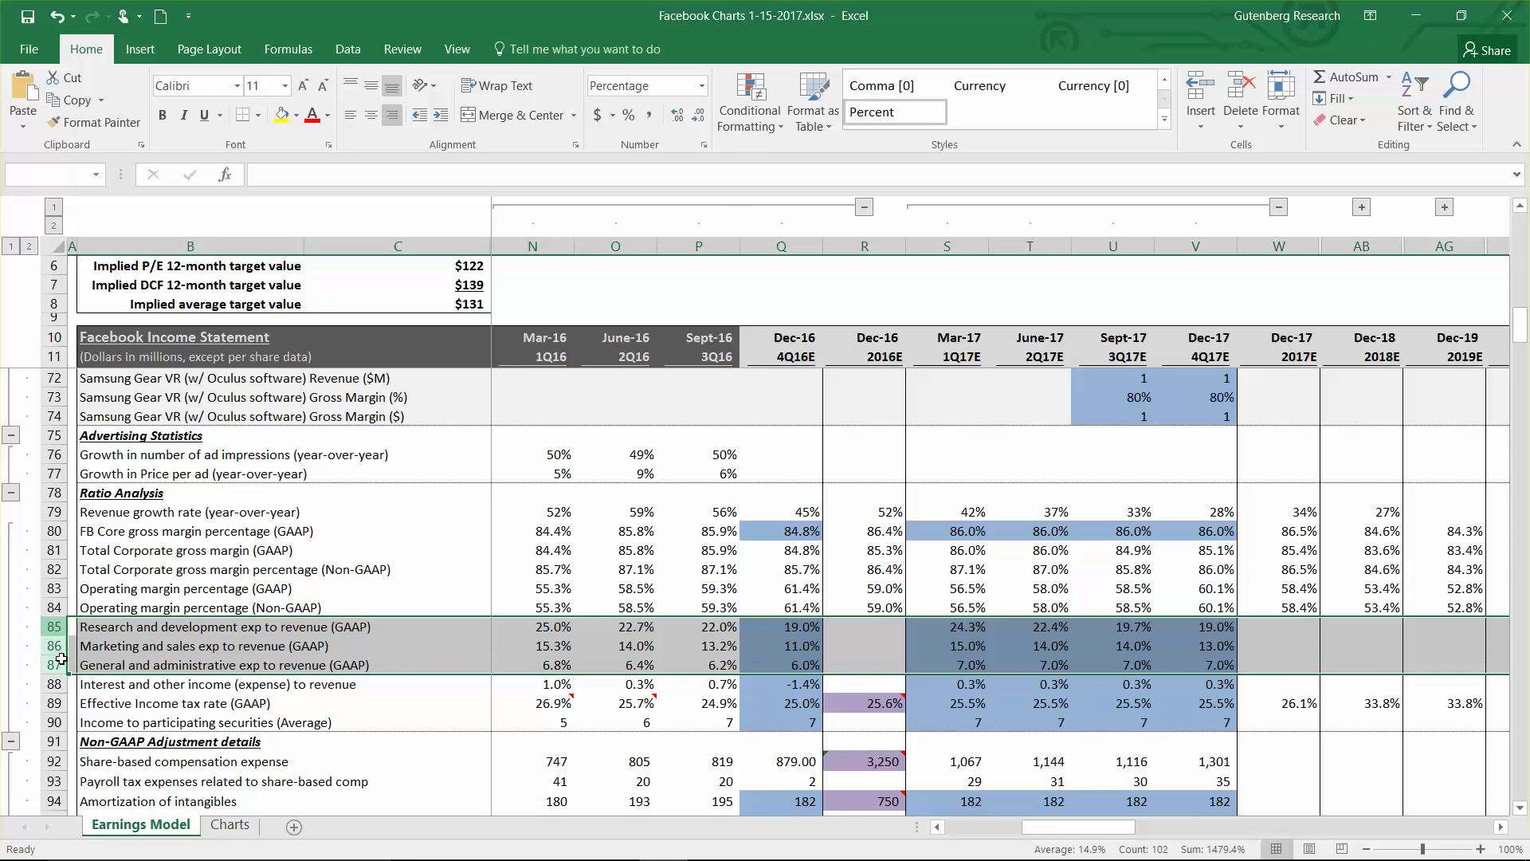
click(807, 628)
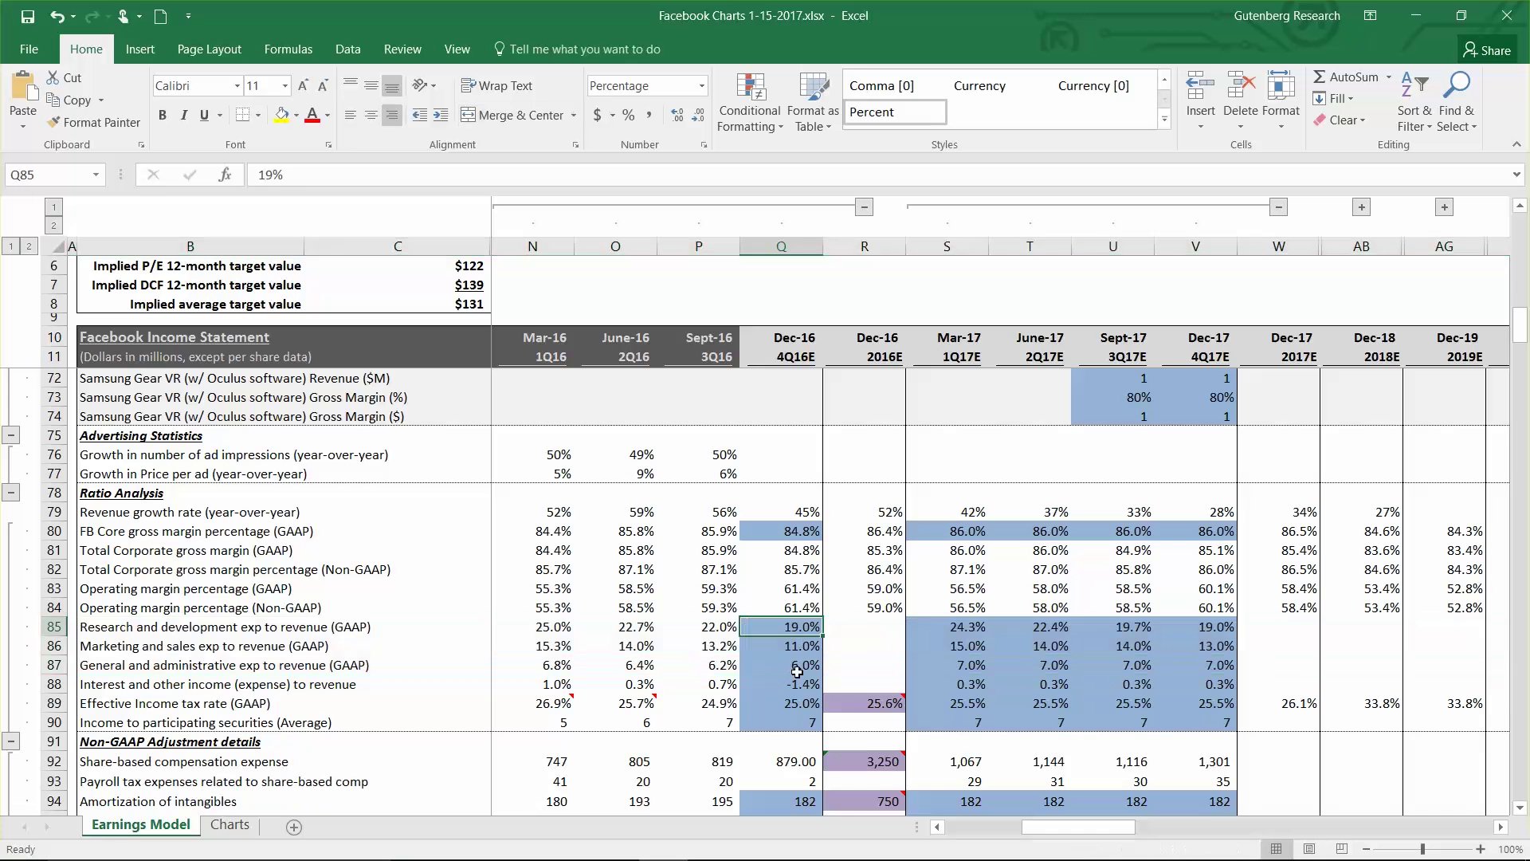
click(780, 699)
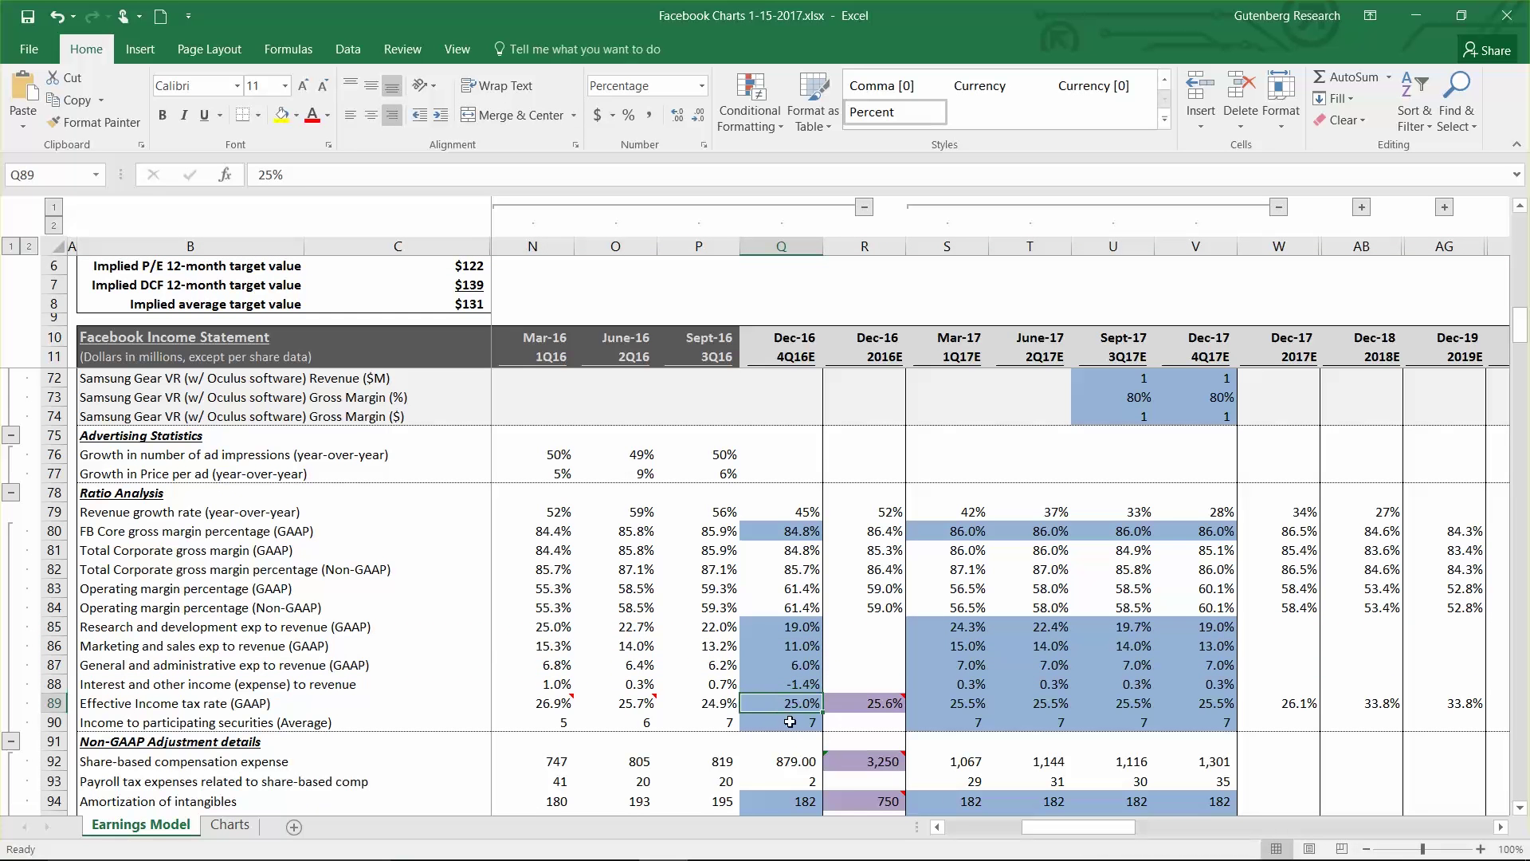
click(798, 722)
Step: Examine the Non-GAAP Adjustment details, including amortization of intangibles in row 94 and the 2016E cells R92 to R94
scroll(801, 715, down, 2)
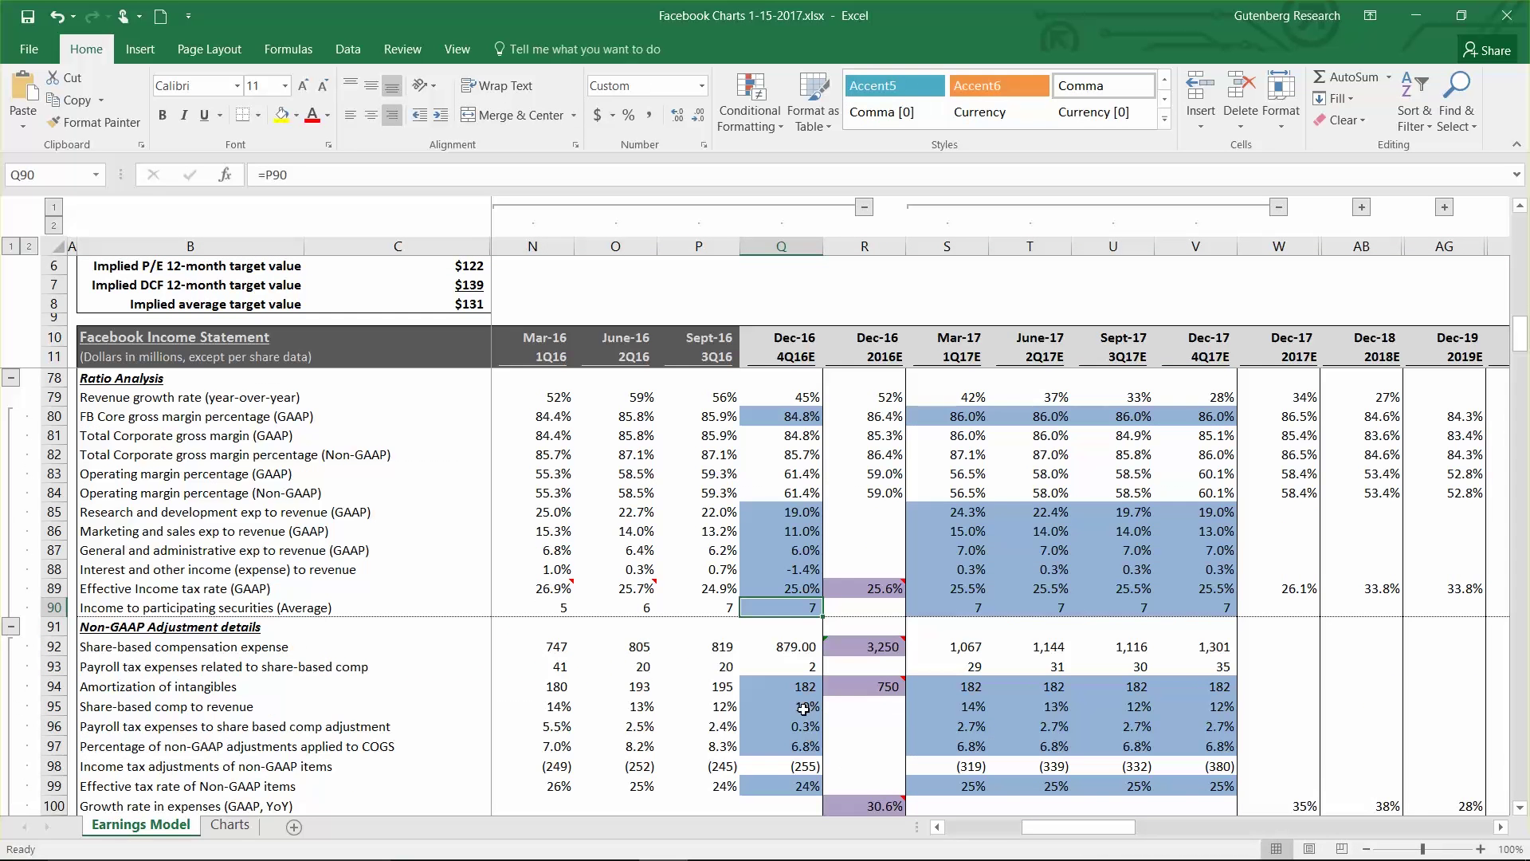
click(795, 687)
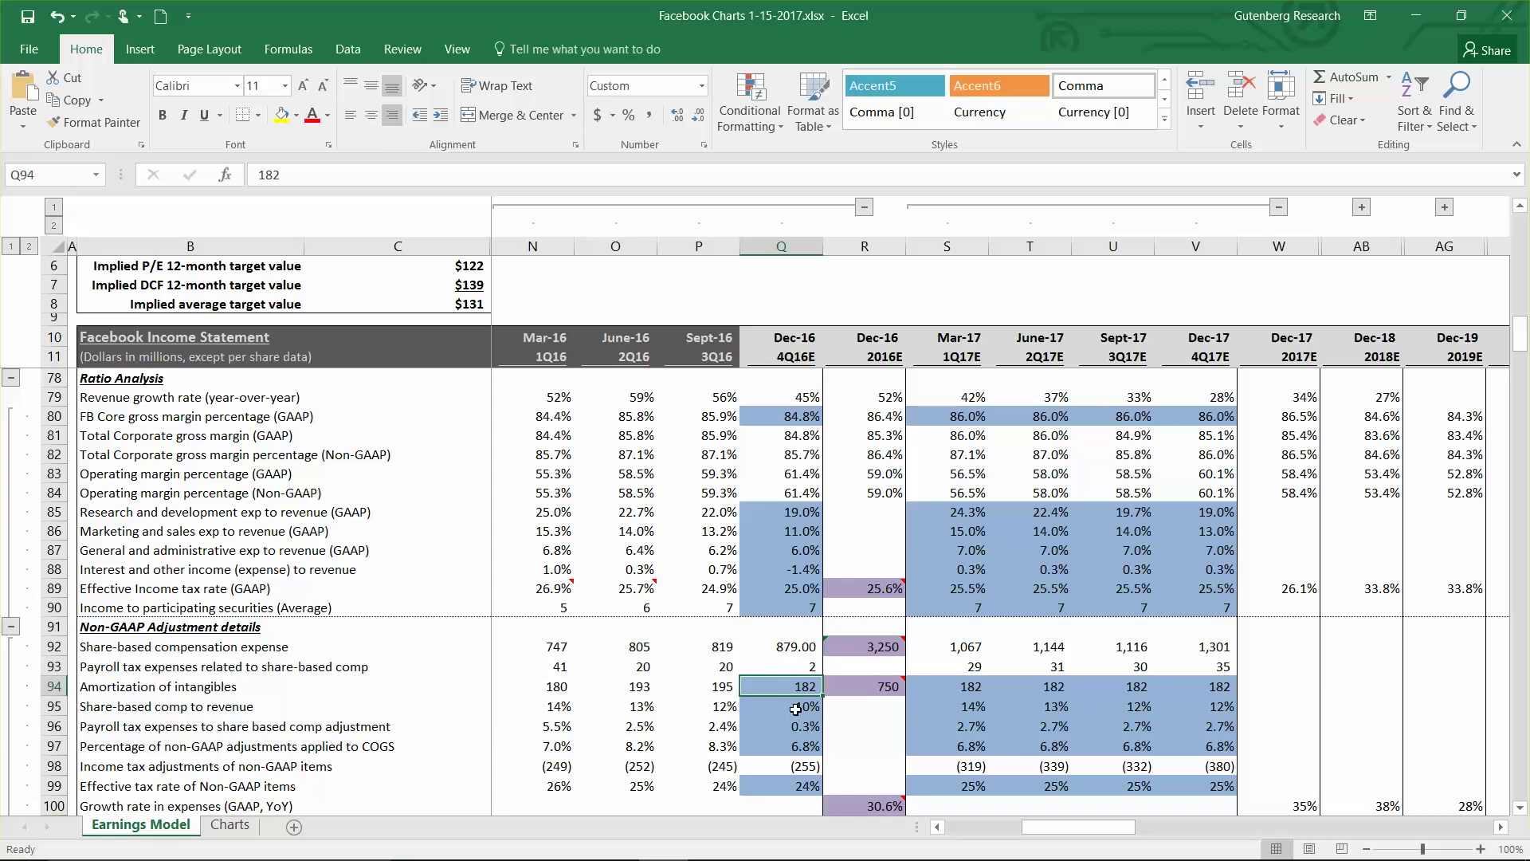
scroll(795, 708, down, 2)
scroll(798, 696, down, 1)
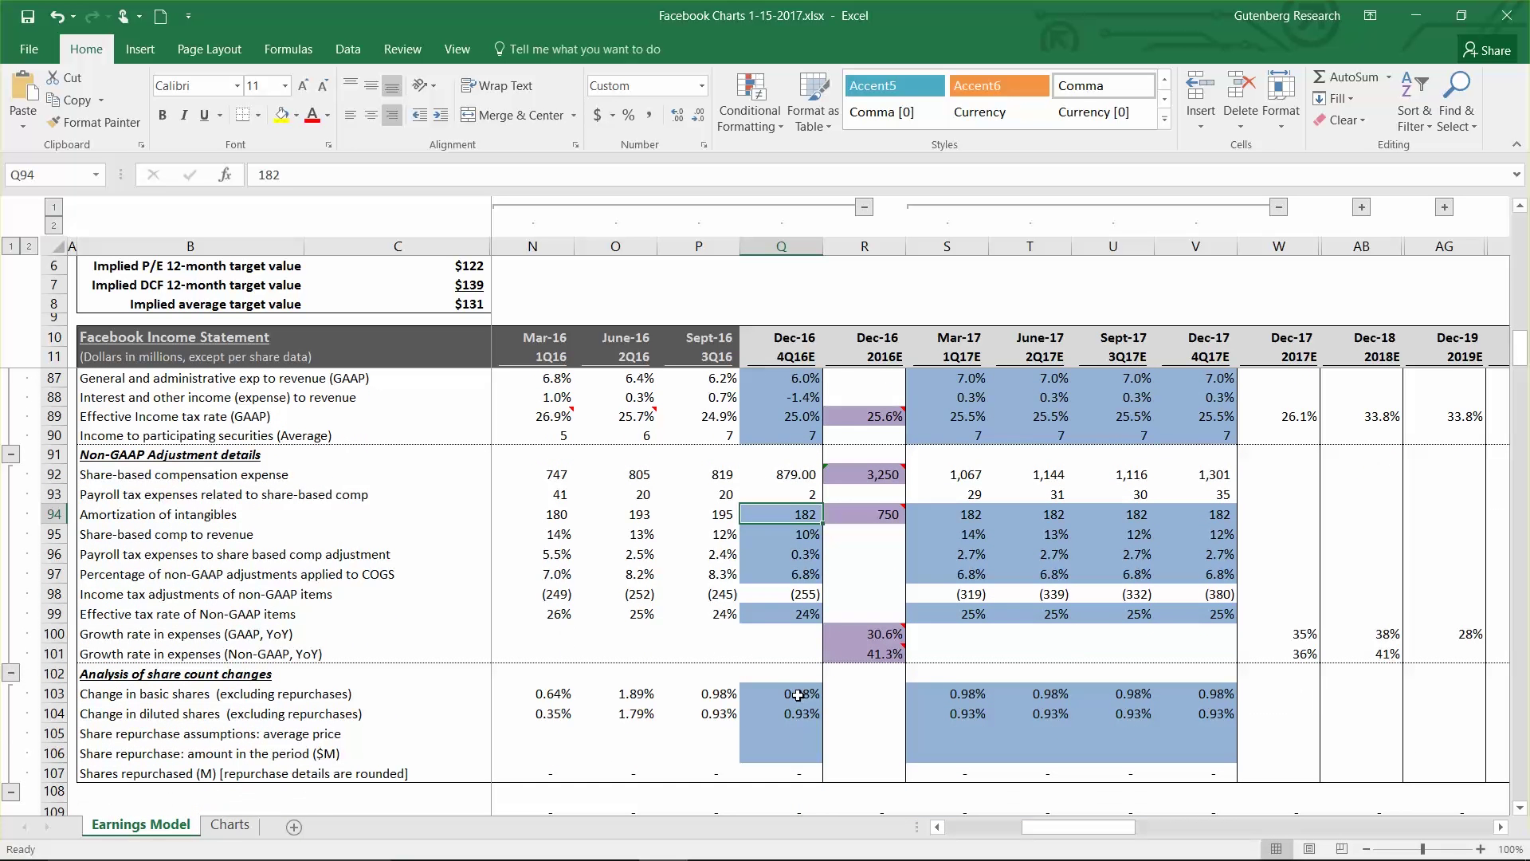
scroll(368, 590, down, 1)
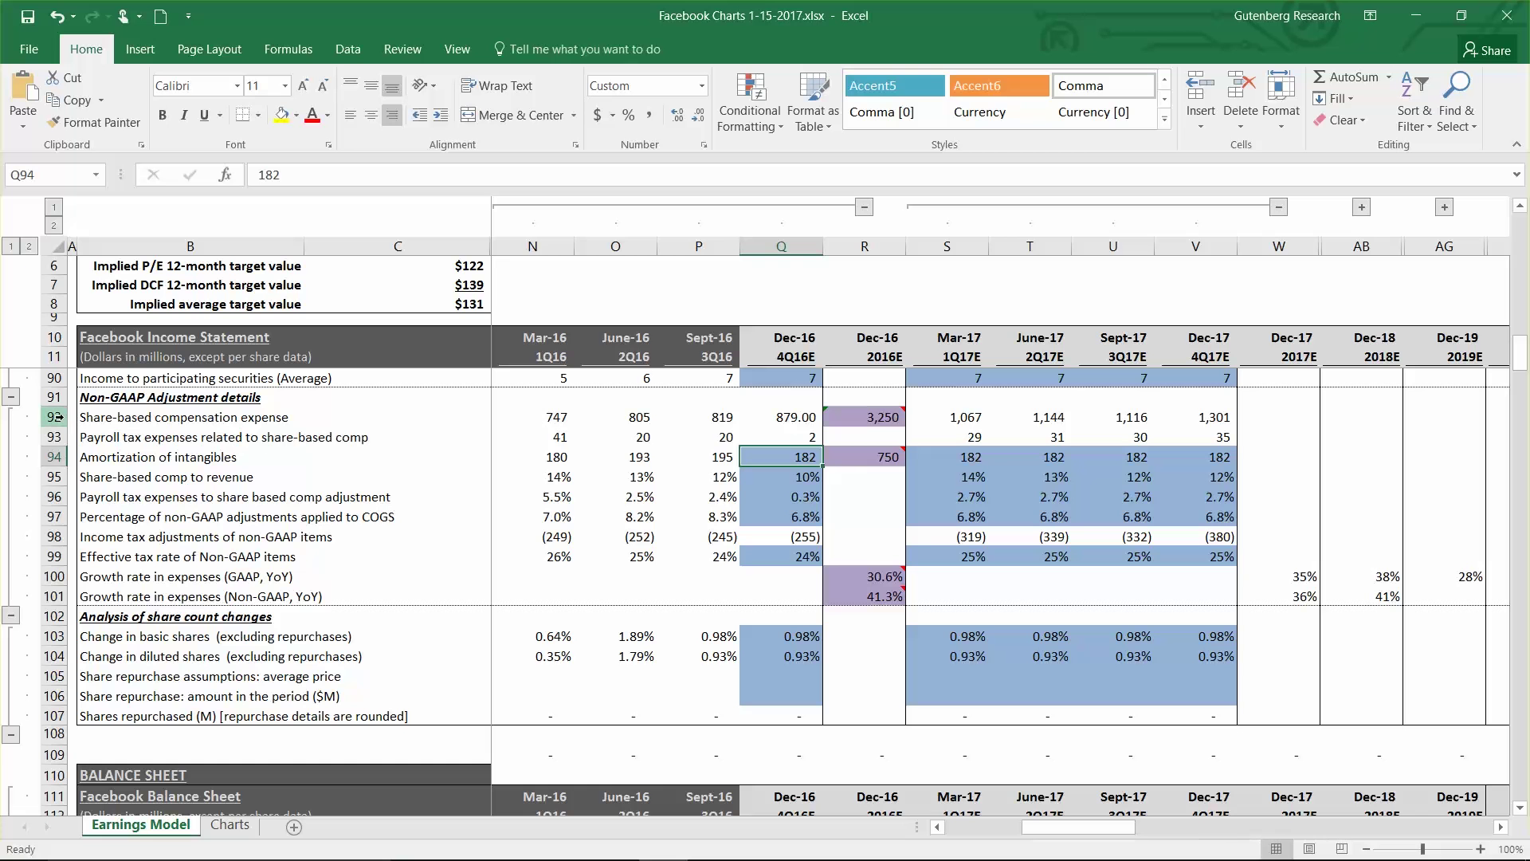
click(55, 456)
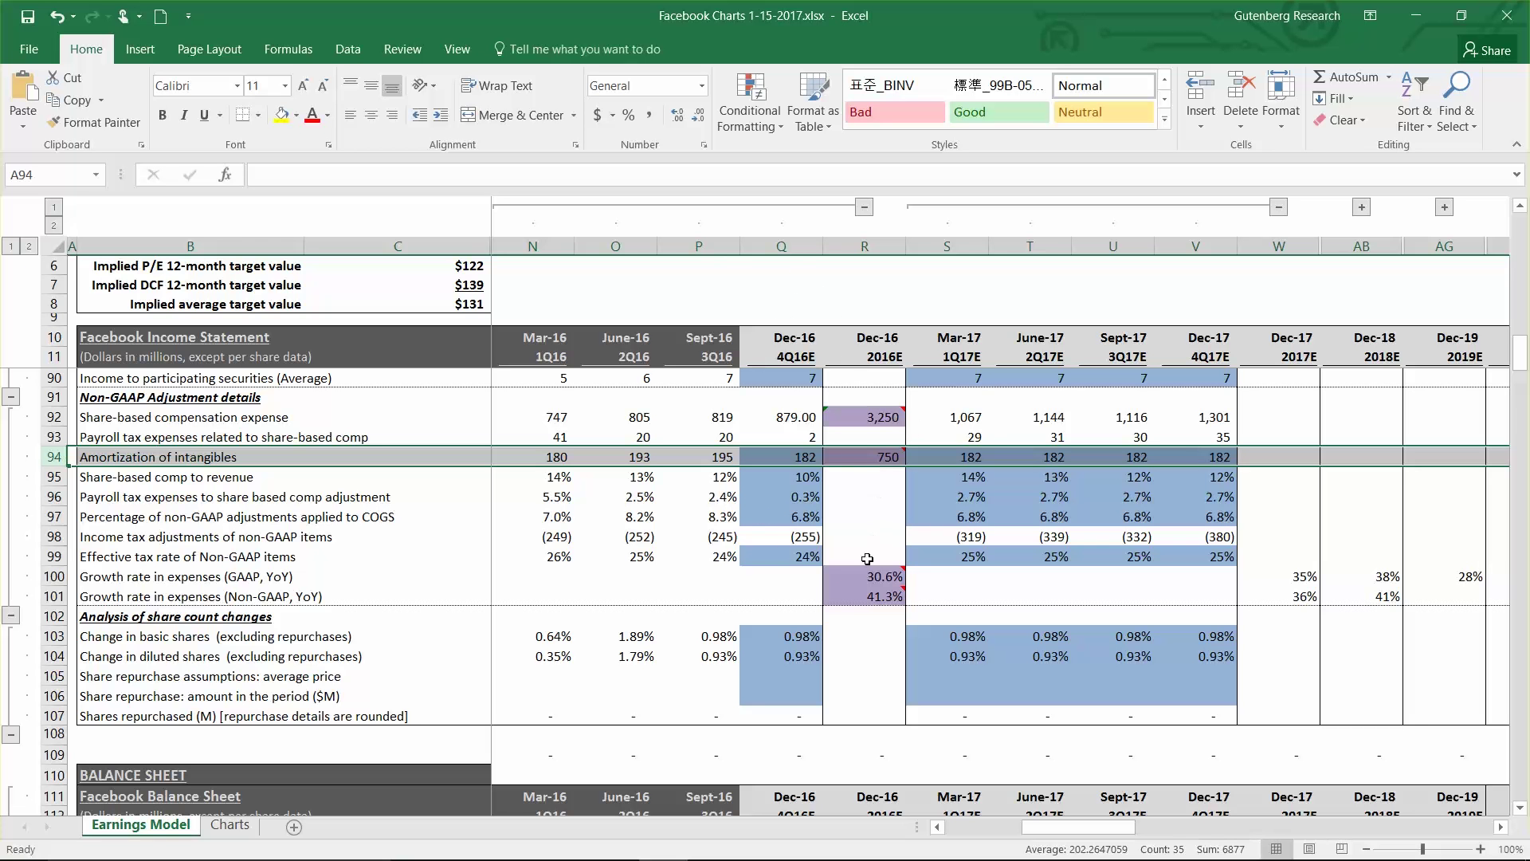
drag(865, 417, 865, 457)
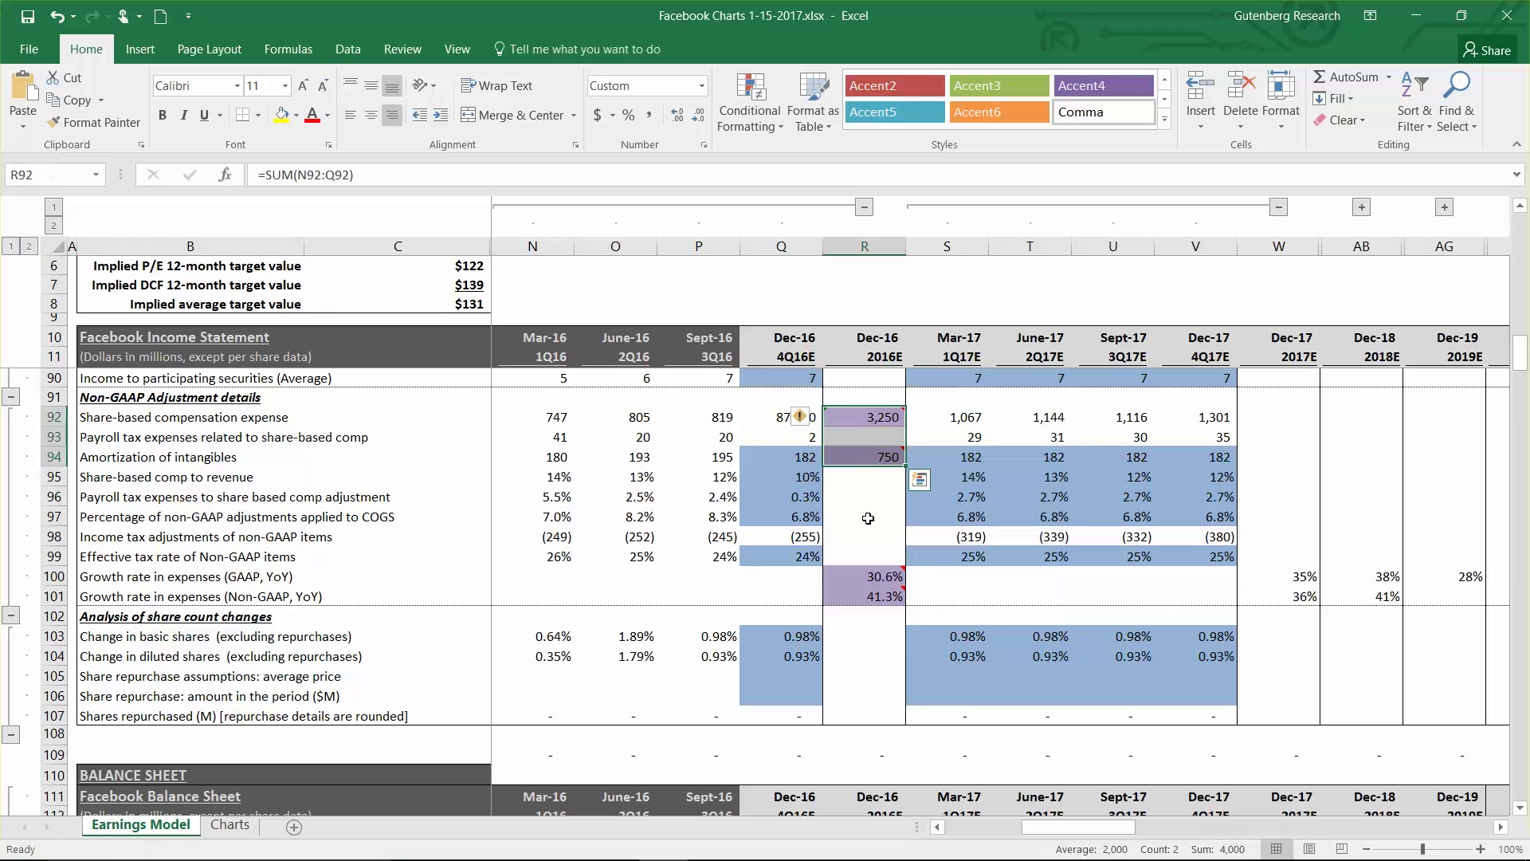
click(867, 494)
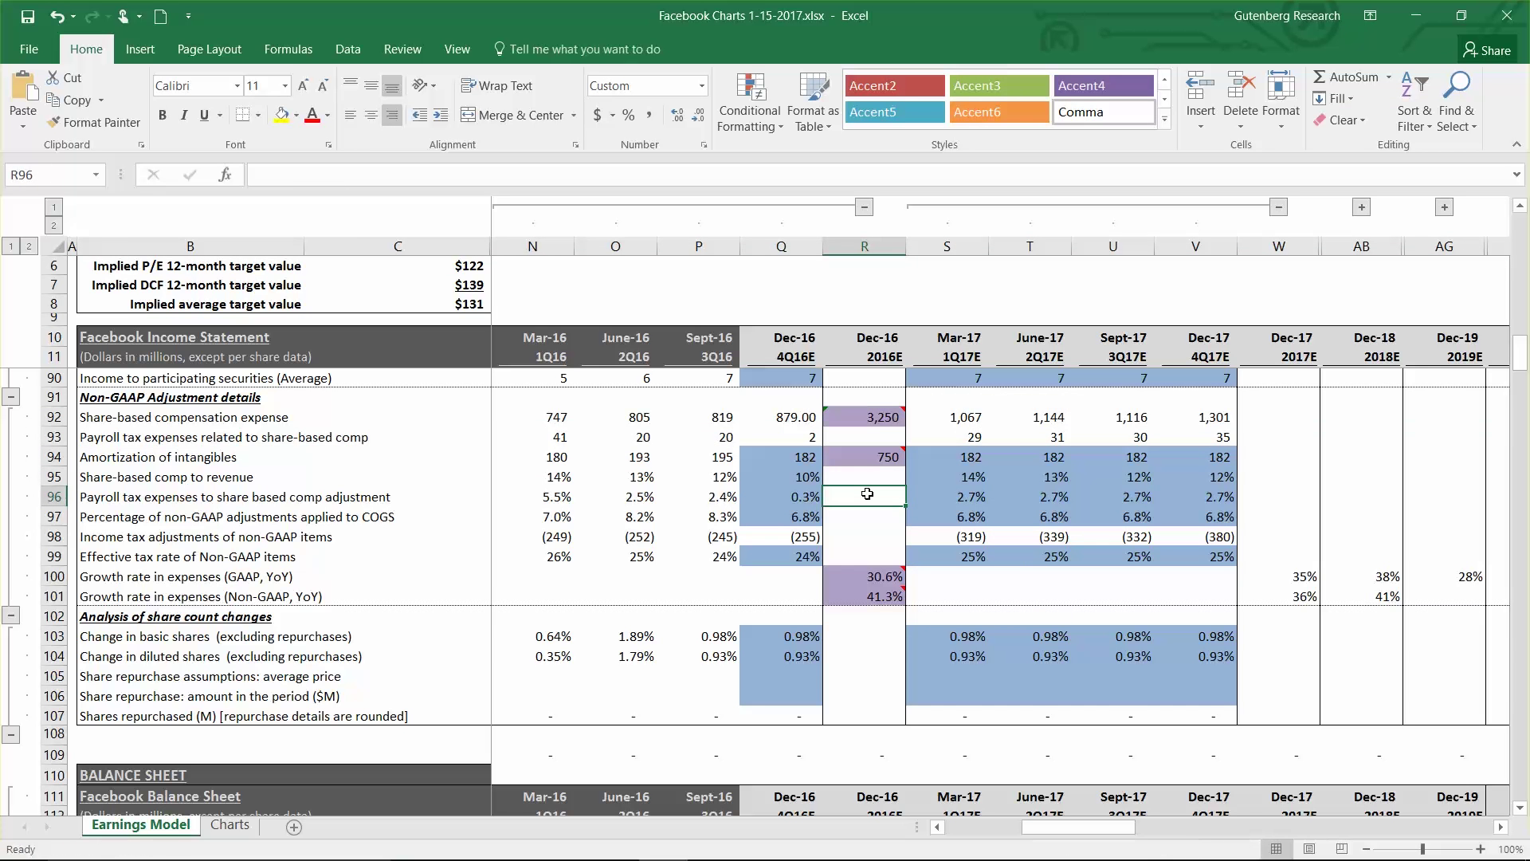
Step: Review the balance sheet, the cash flow statement and the Cash Flow Ratios & Assumptions section
scroll(867, 494, down, 7)
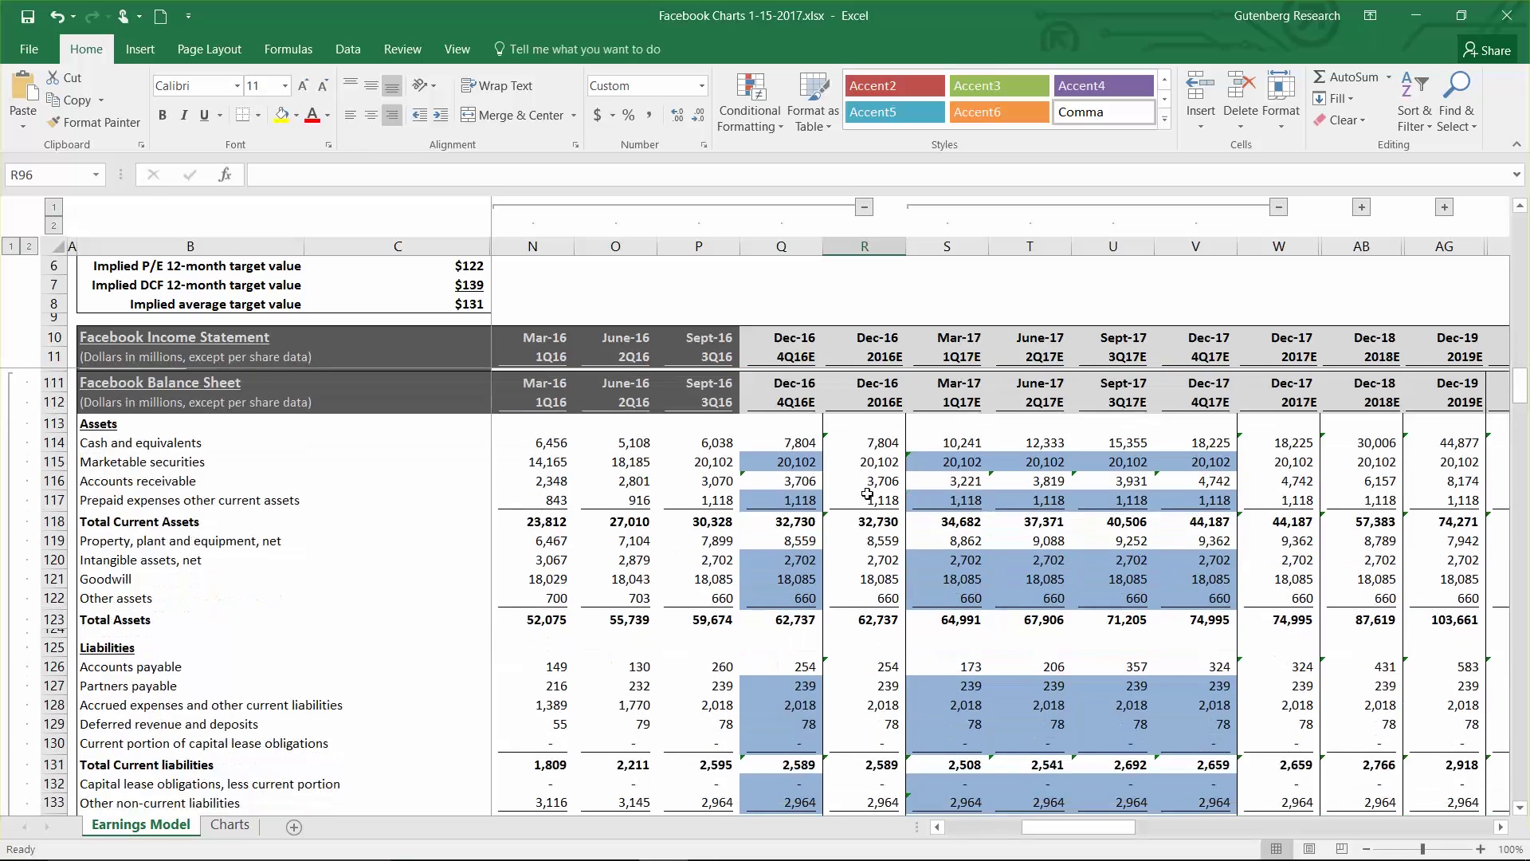
scroll(867, 494, down, 14)
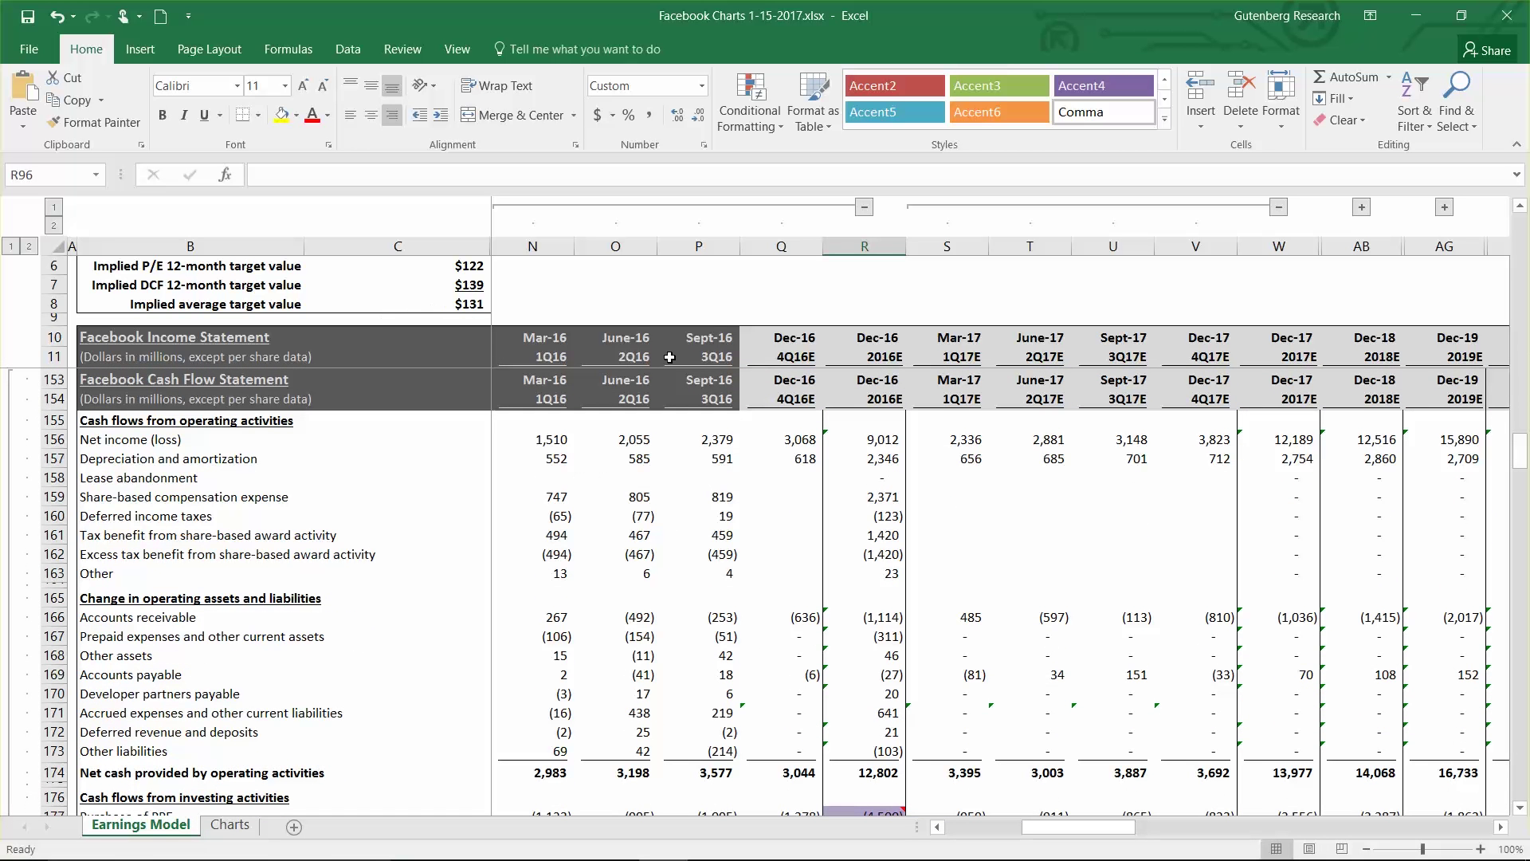
scroll(749, 500, down, 5)
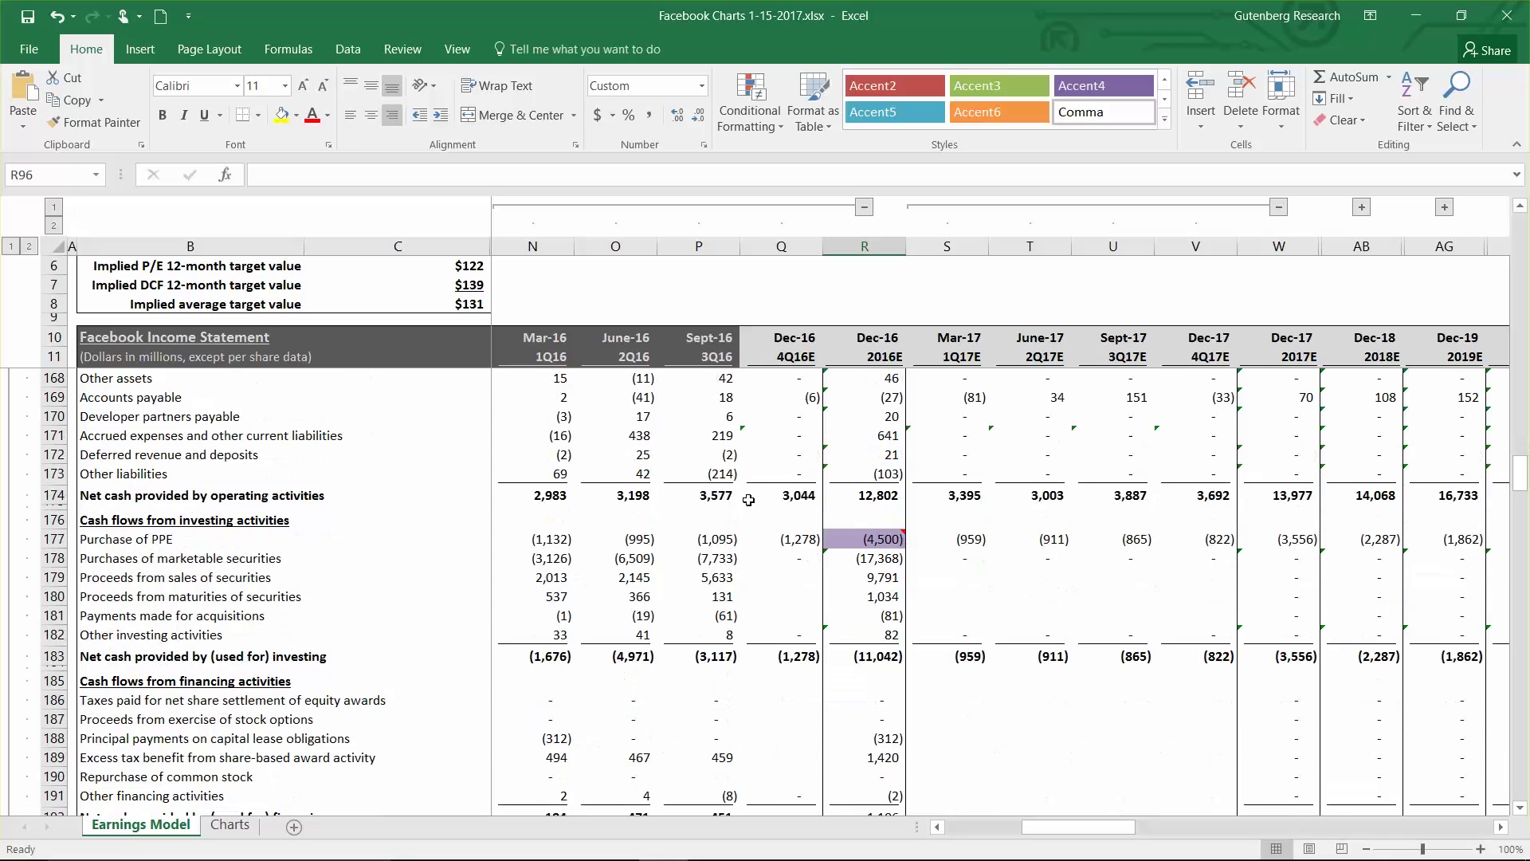
scroll(749, 499, down, 10)
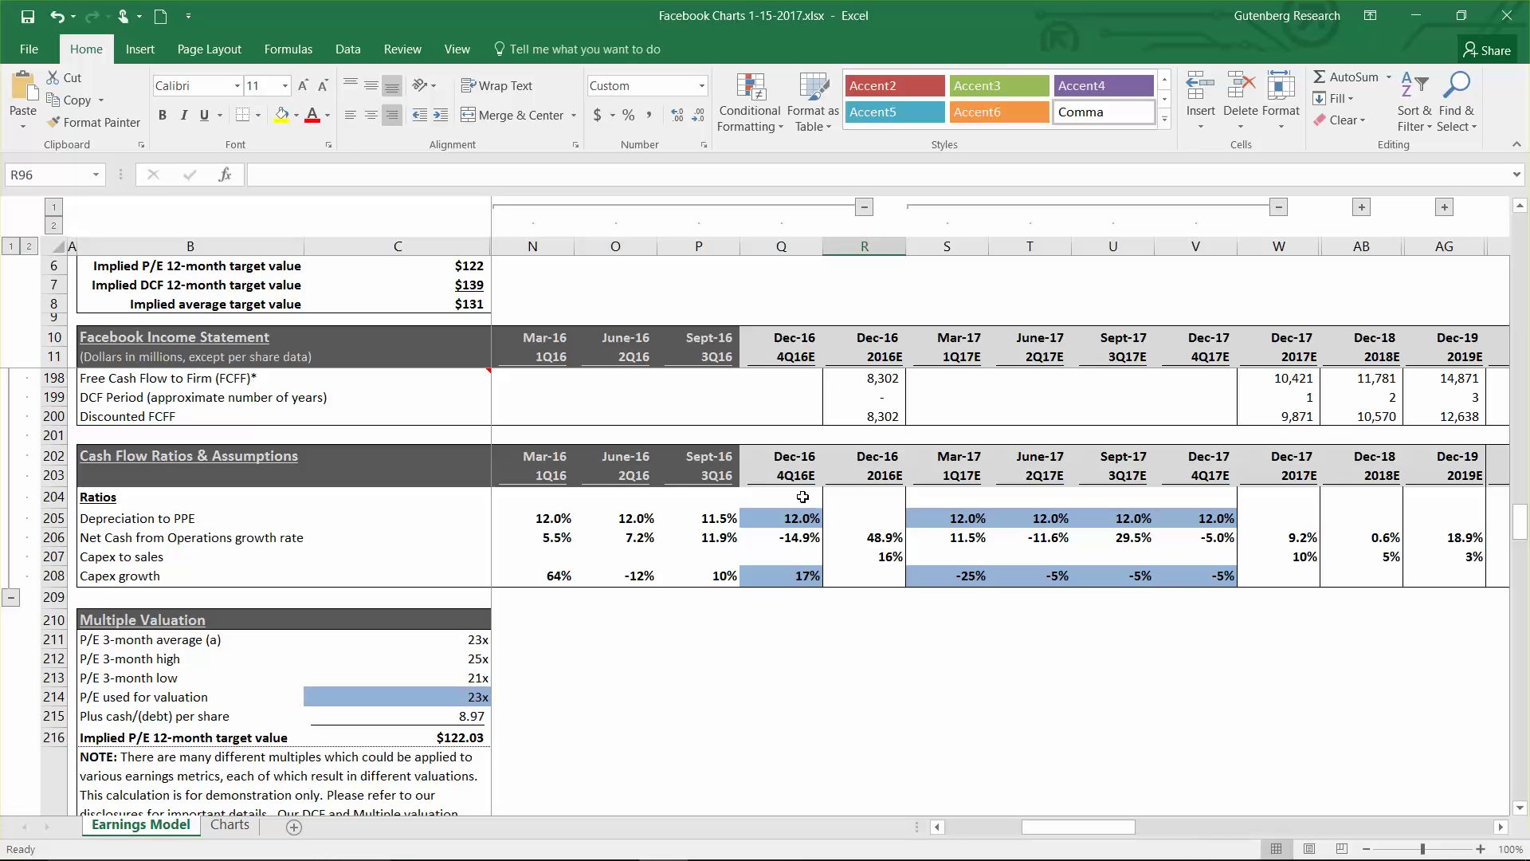
Step: Review the Multiple Valuation section, inspect the P/E 3-month high cell, and look over the Discounted Cash Flow Valuation inputs
scroll(855, 495, down, 5)
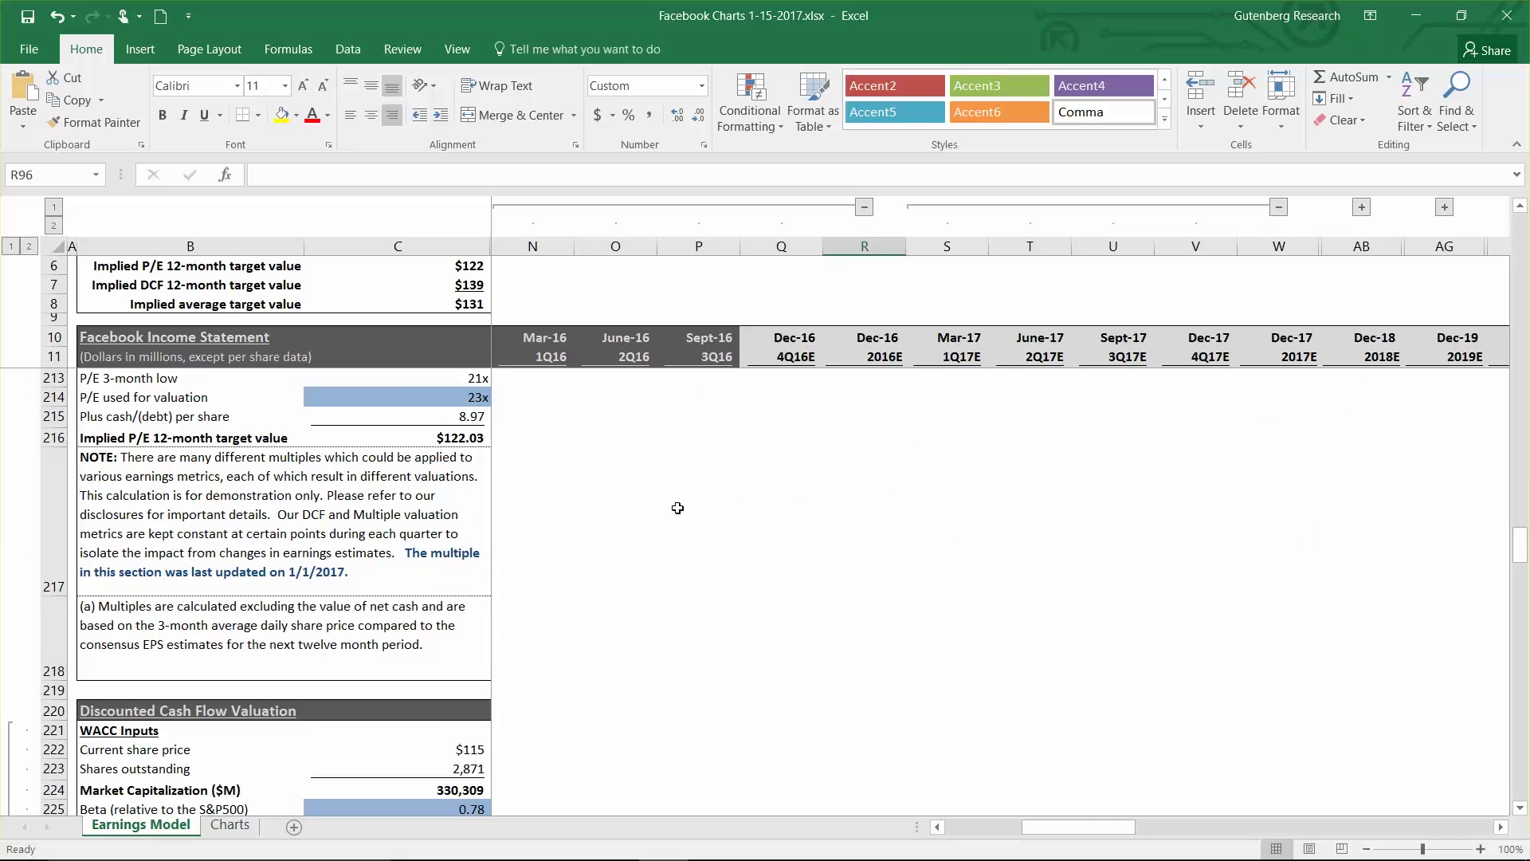
scroll(429, 482, up, 2)
click(386, 479)
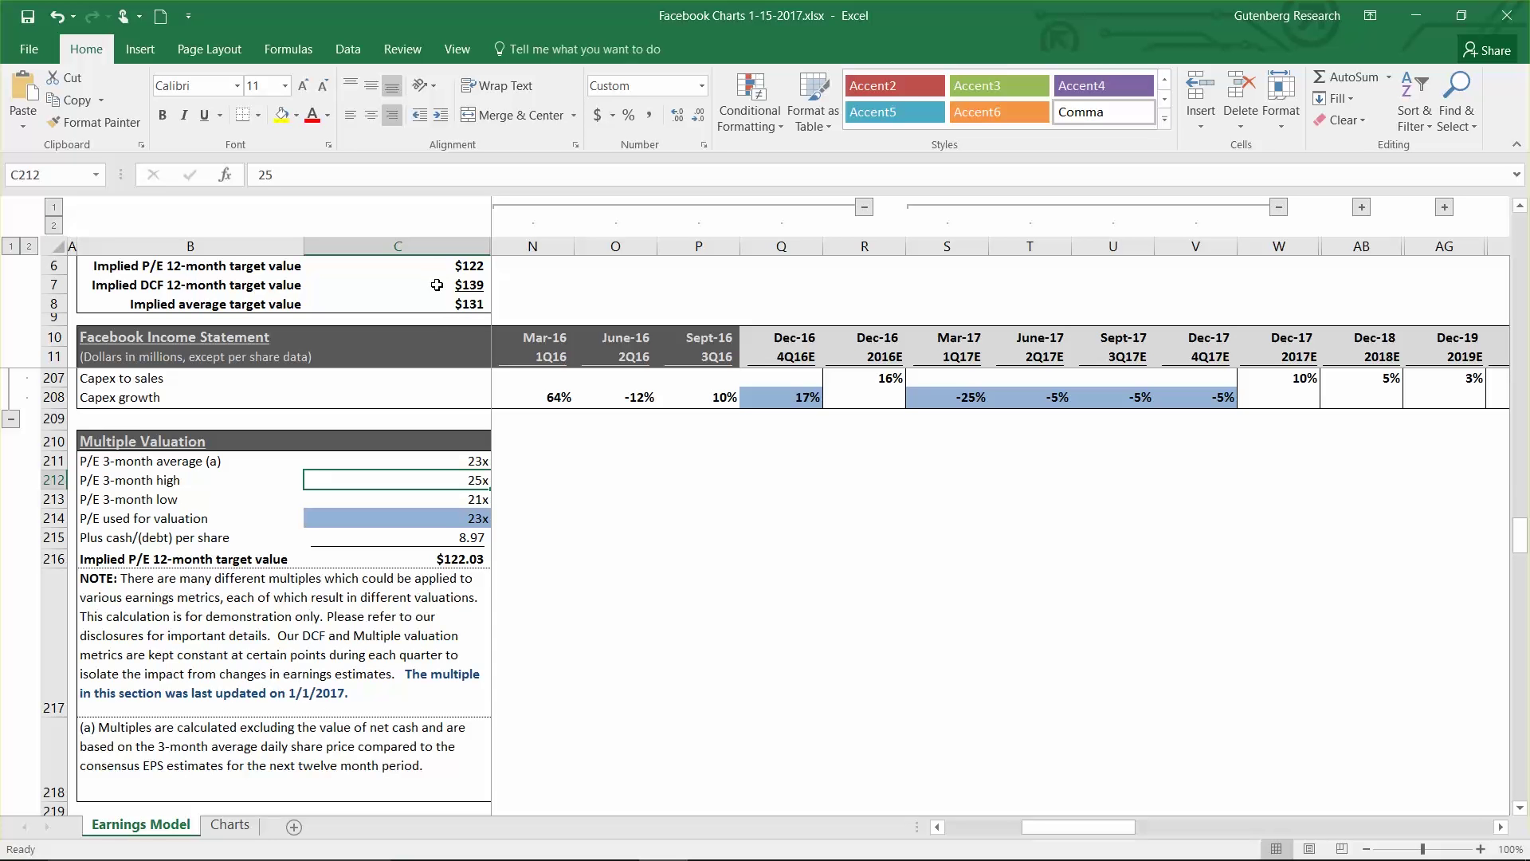
scroll(500, 566, down, 8)
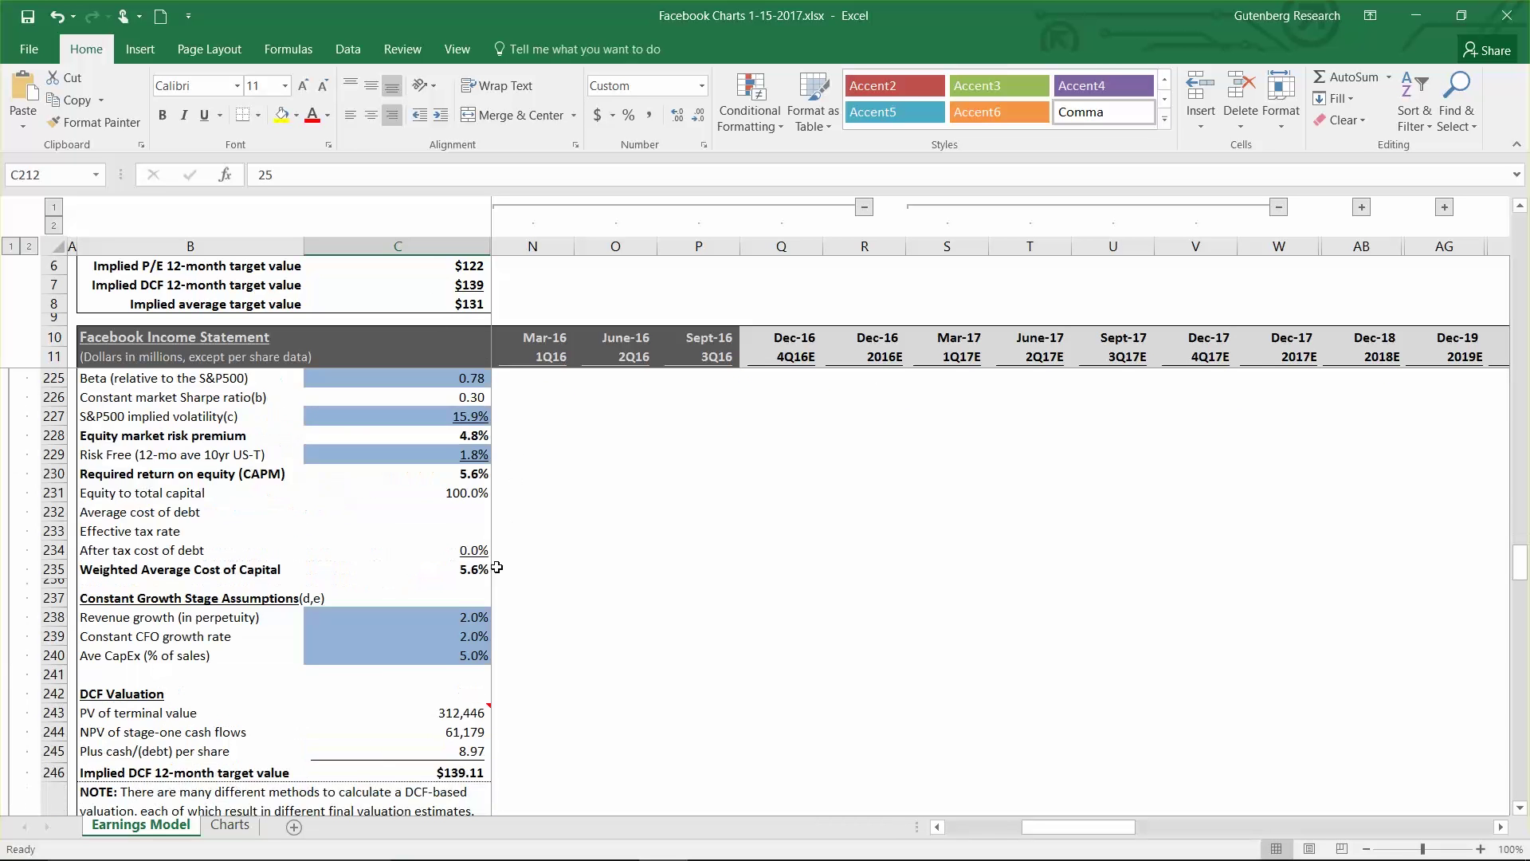
Step: Return to the Segment Data section with sales, monthly active users and MAU growth by geography
scroll(1036, 583, up, 6)
scroll(1036, 583, up, 20)
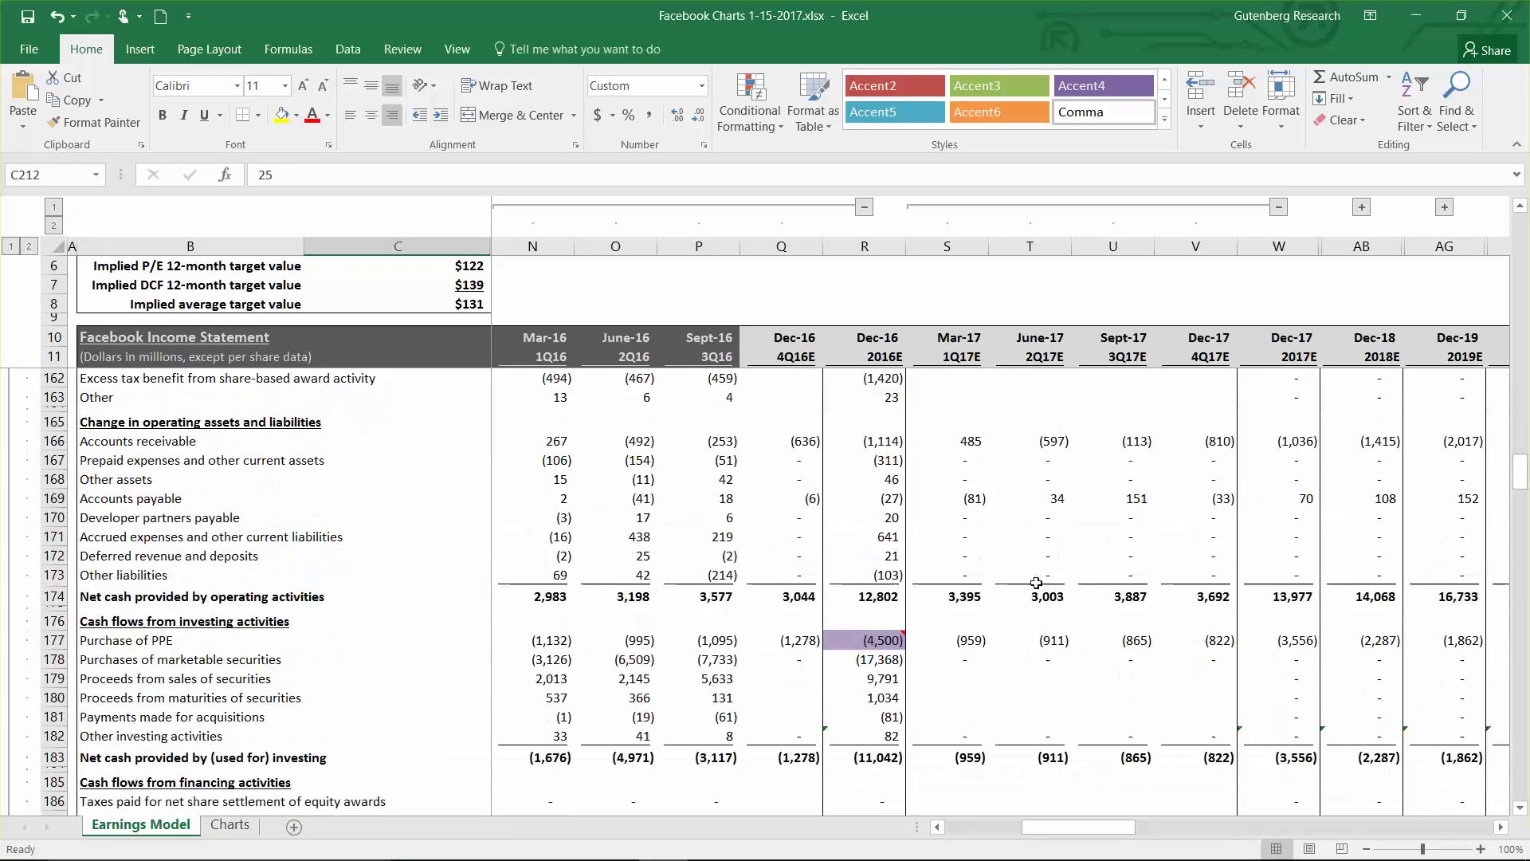
scroll(1036, 584, up, 17)
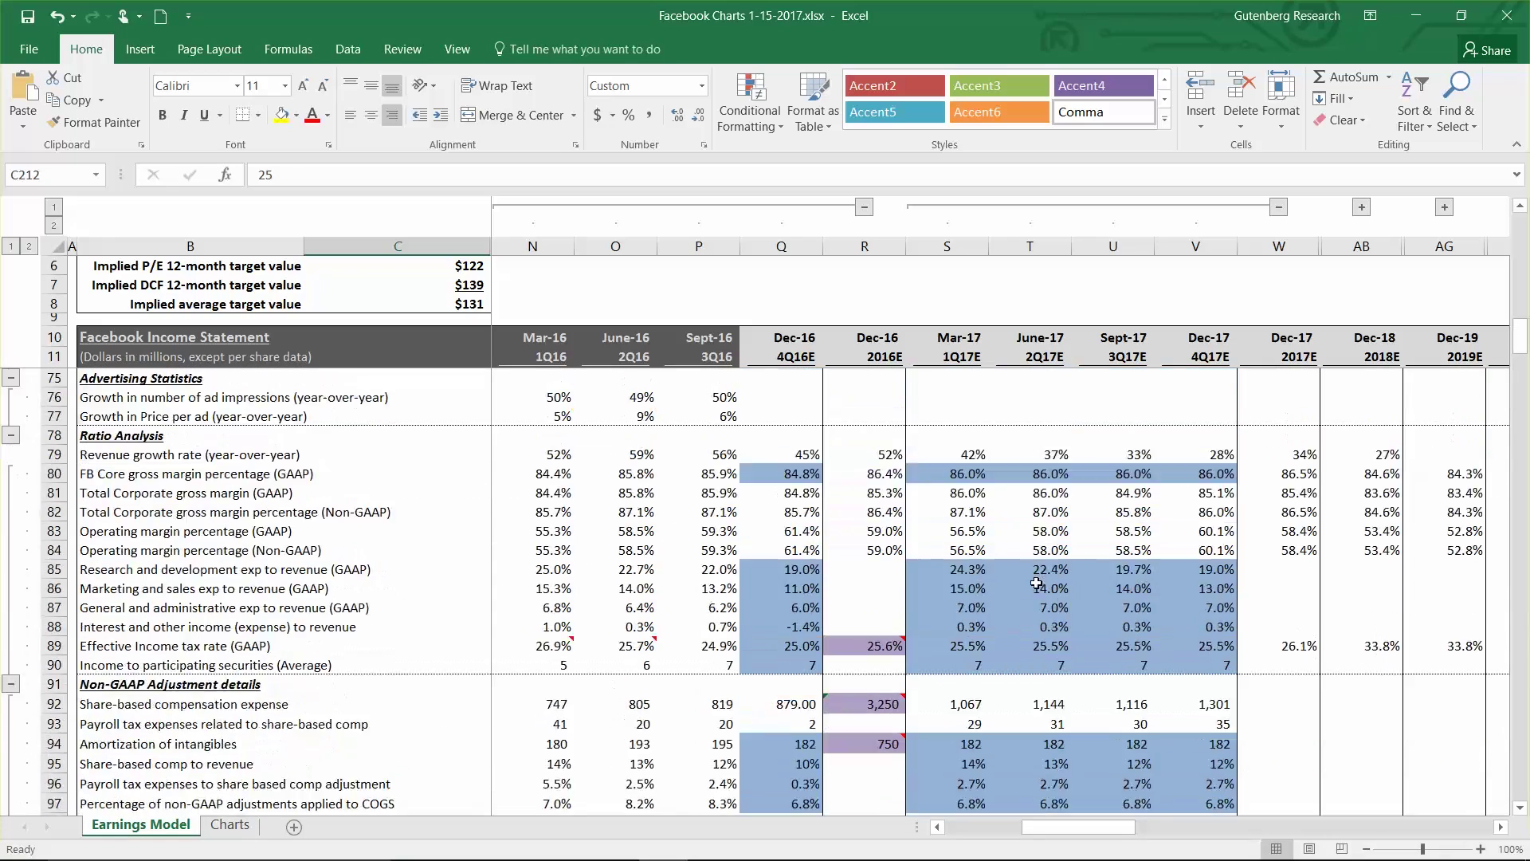
scroll(1036, 578, up, 8)
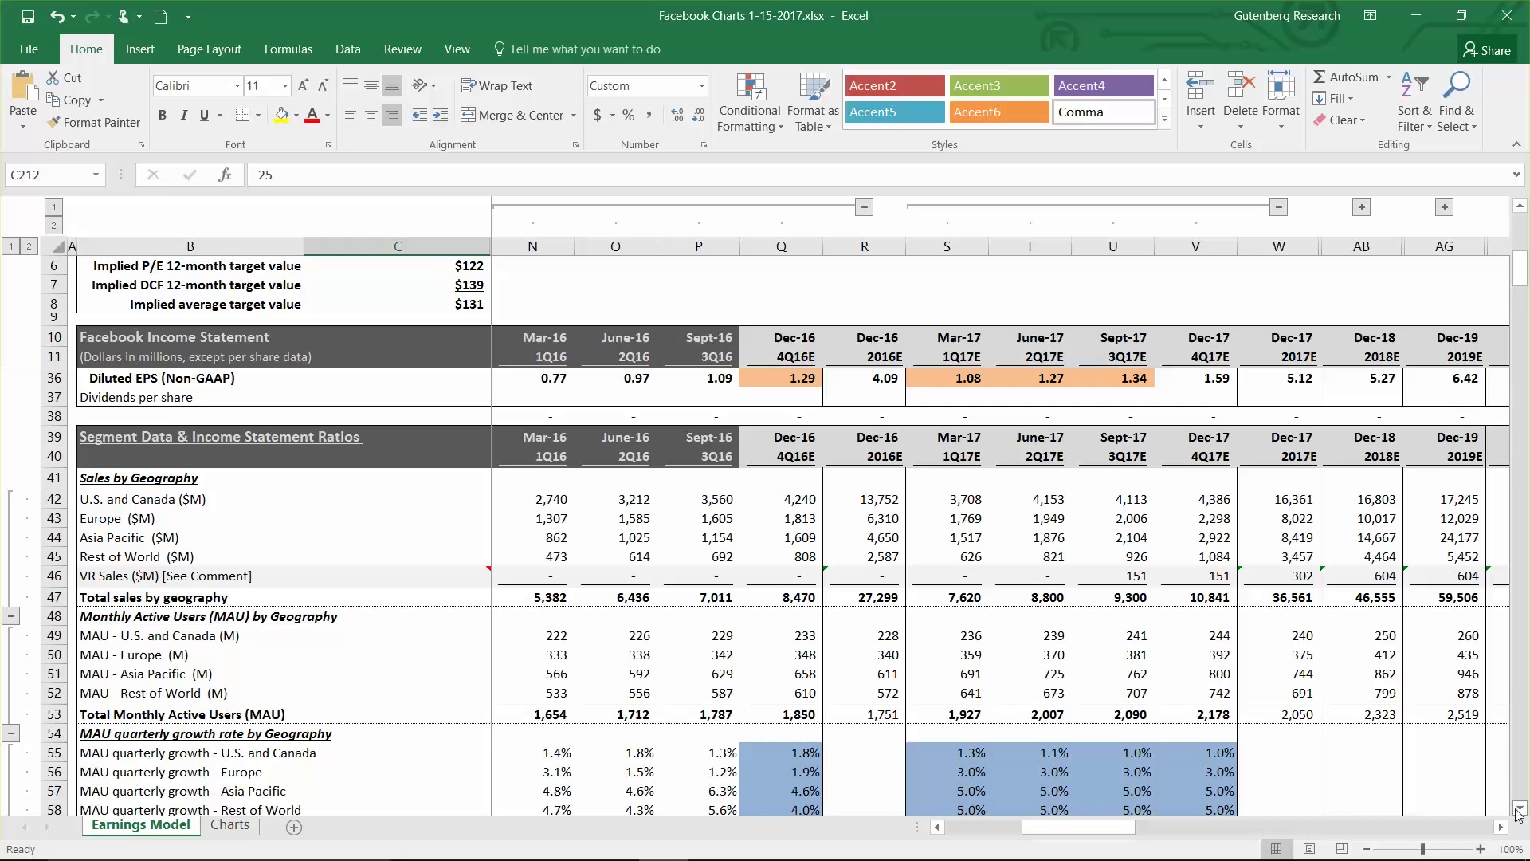
drag(1518, 808, 1518, 808)
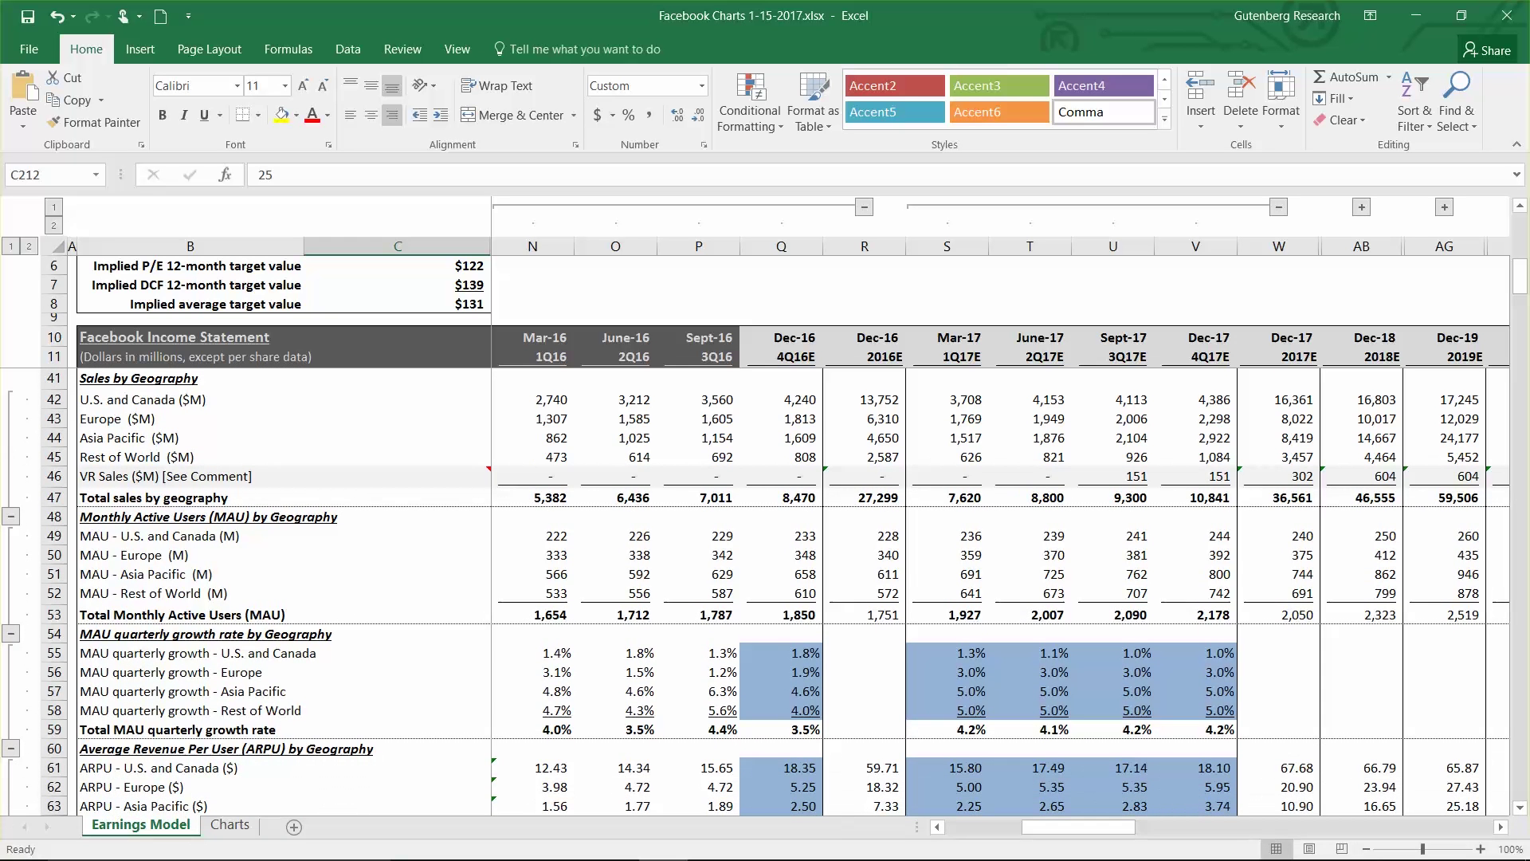
Step: Switch to the Q3 2016 earnings transcript in Chrome and read the revenue outlook for the remainder of 2016
click(638, 846)
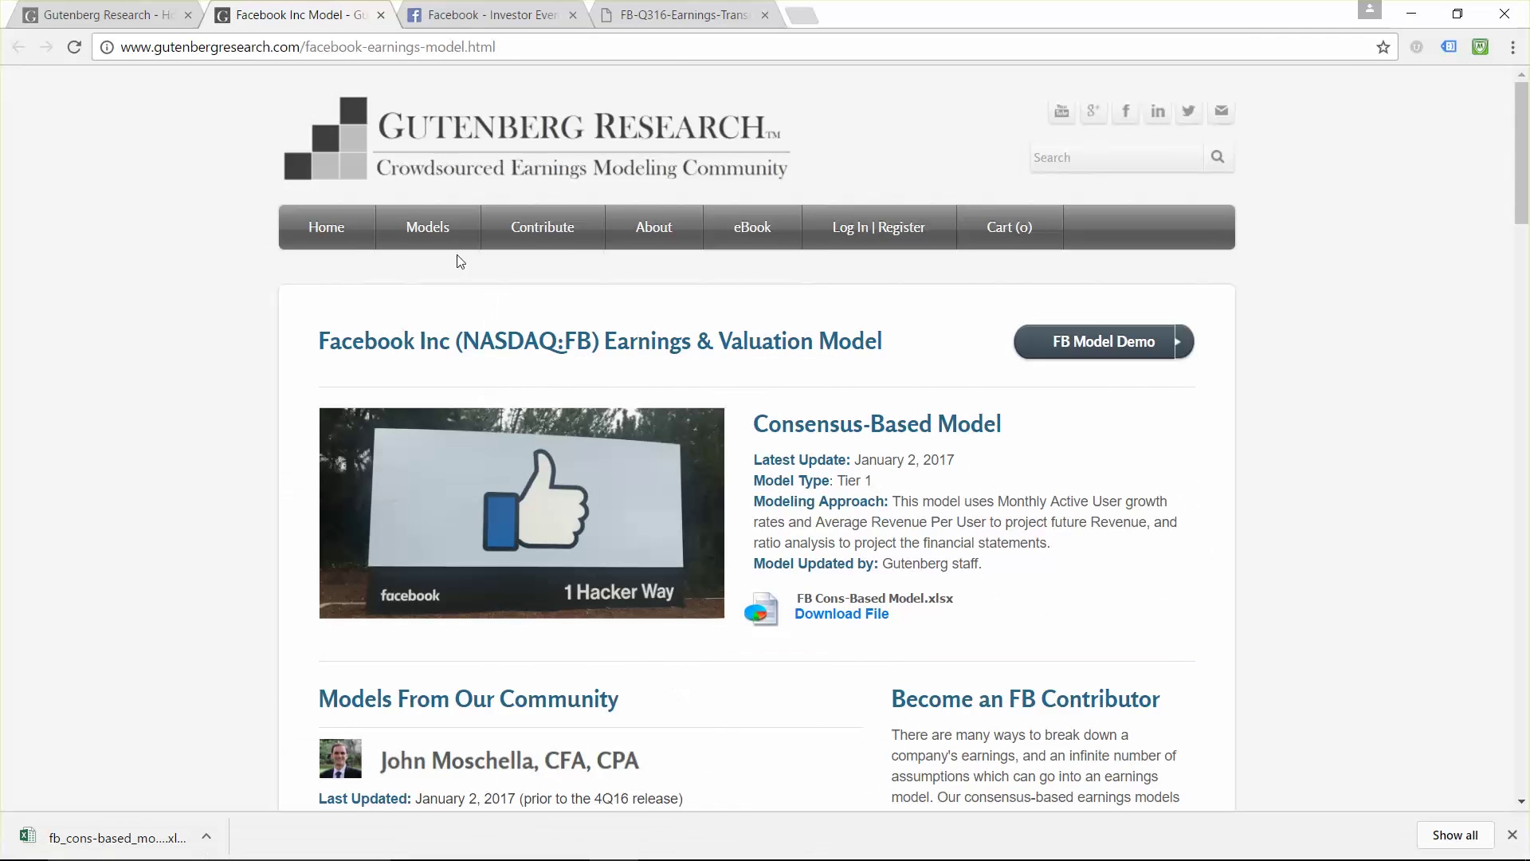
key(ctrl+Tab)
key(ctrl+Tab)
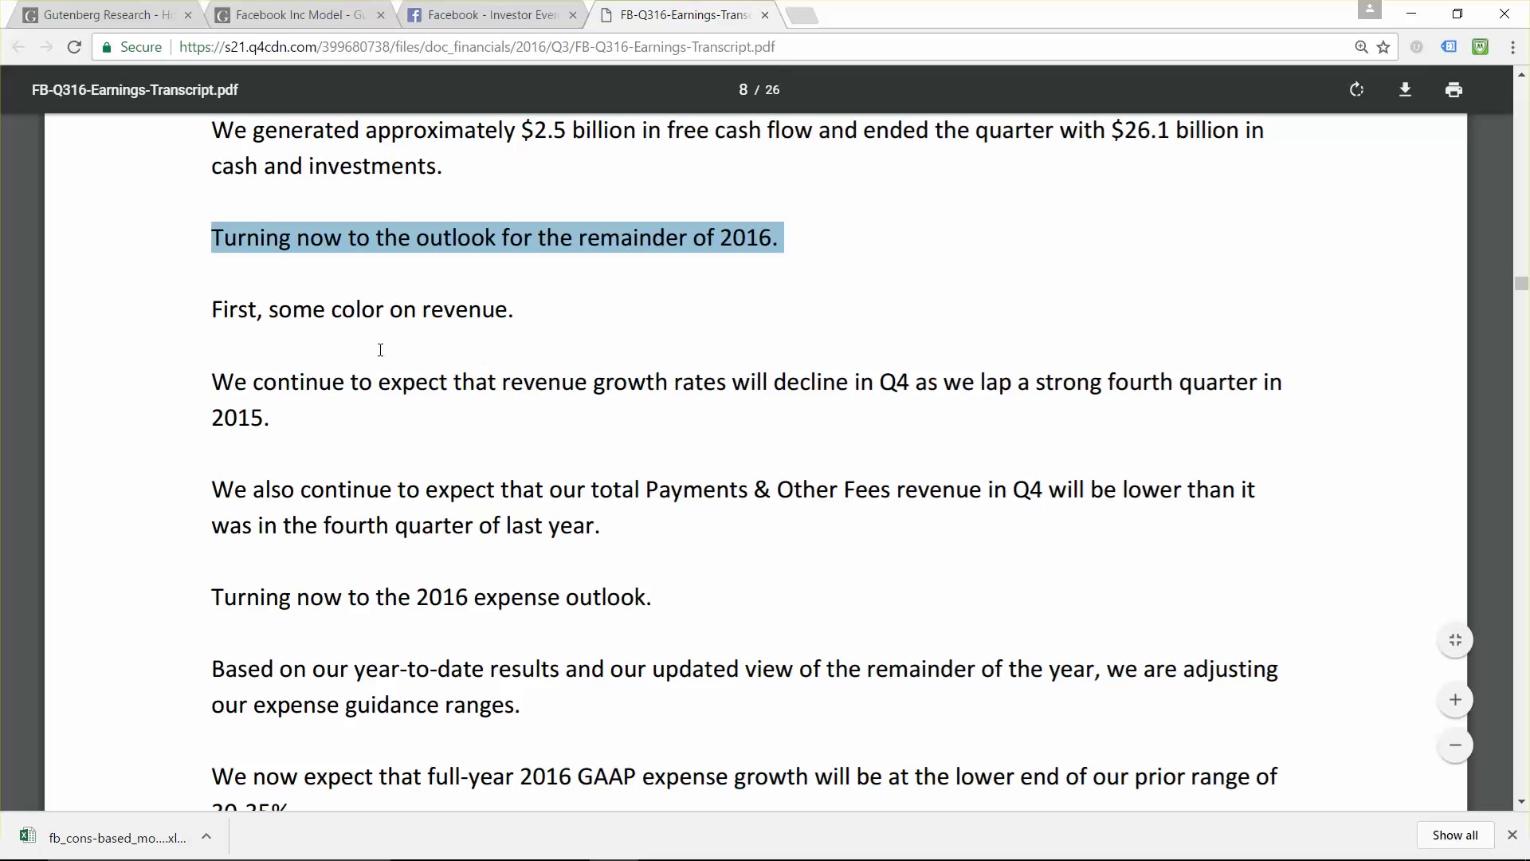
click(298, 353)
scroll(298, 353, down, 1)
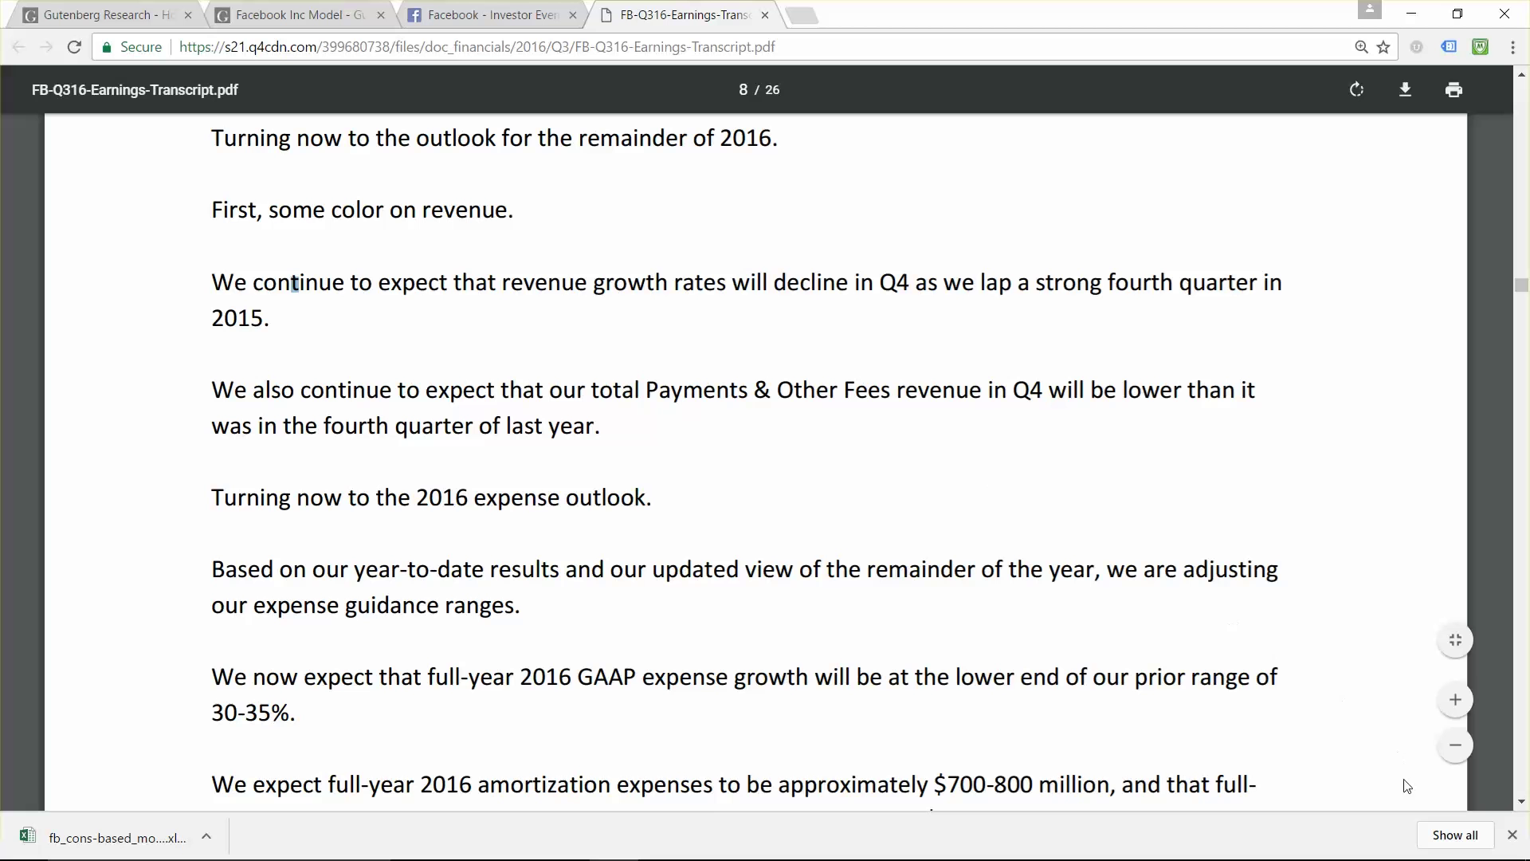
Step: Close the downloads bar and read the transcript's 2016 expense outlook, including the full-year GAAP expense growth guidance
click(1511, 834)
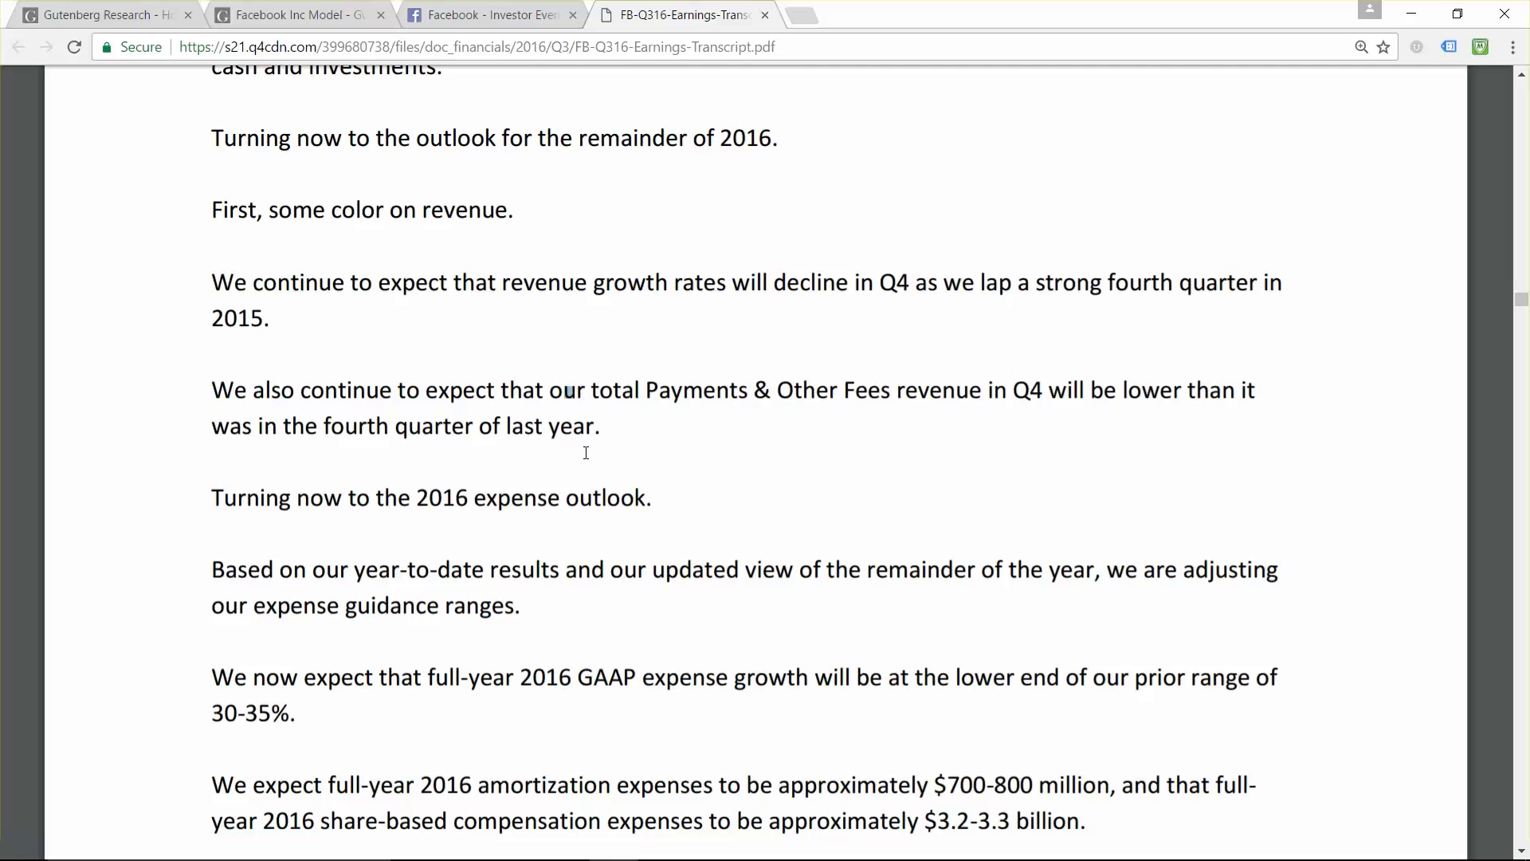
scroll(586, 452, down, 1)
scroll(506, 571, down, 1)
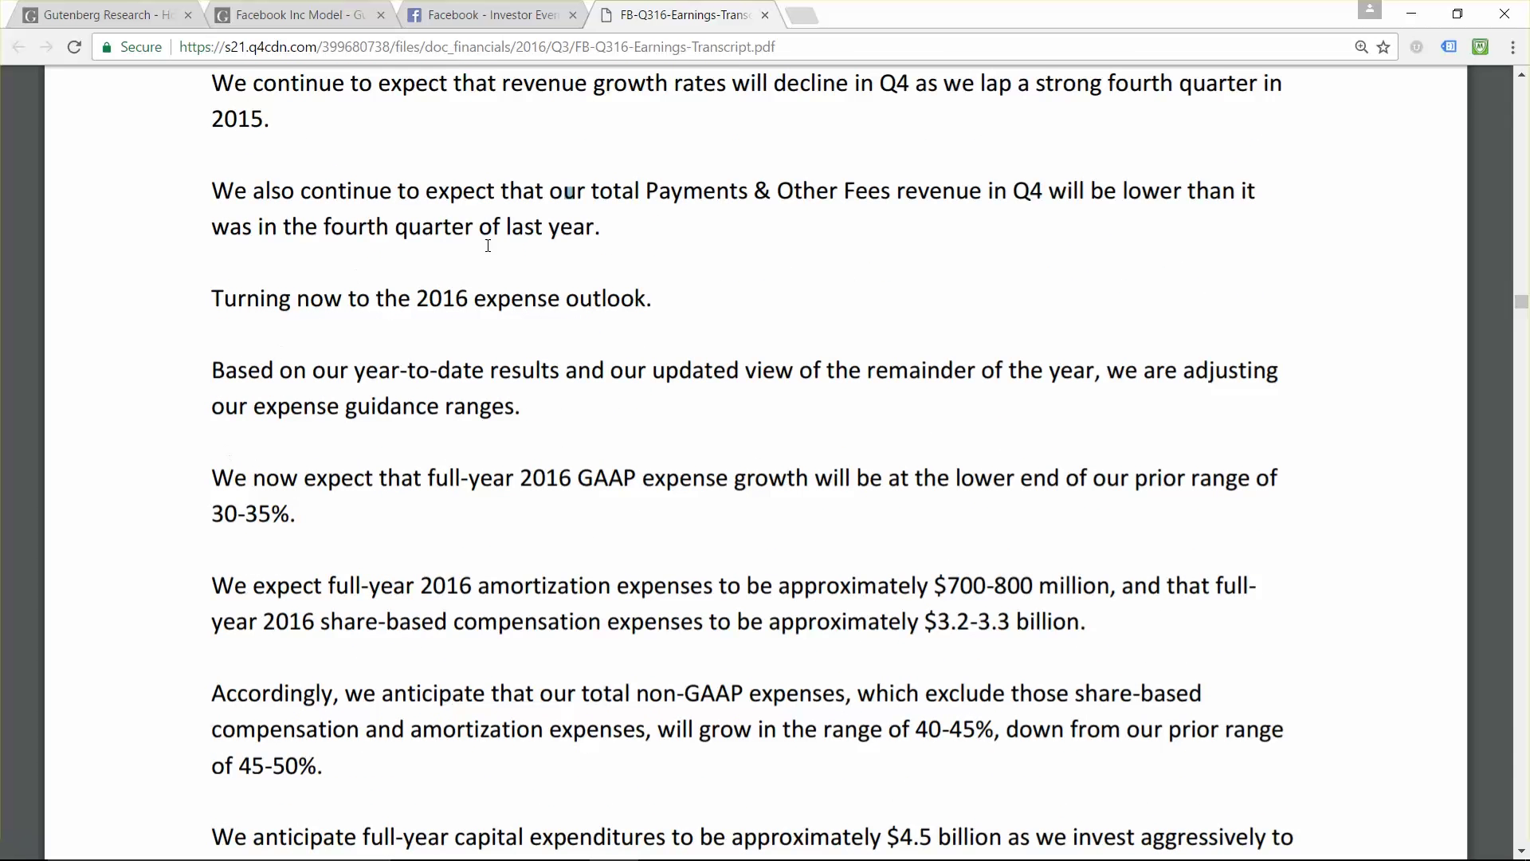
scroll(502, 279, up, 1)
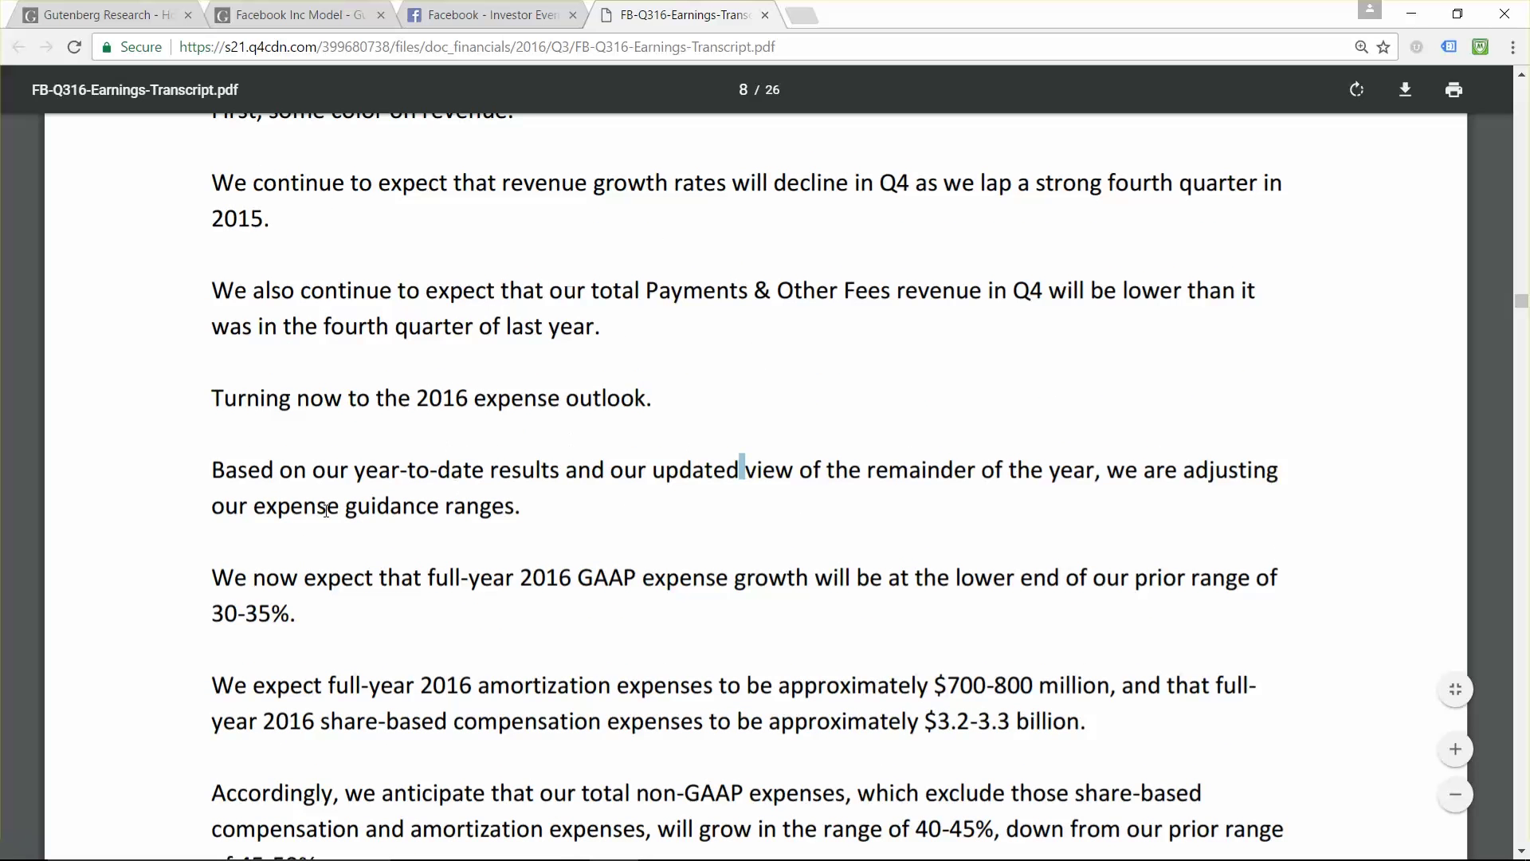
drag(301, 579, 280, 580)
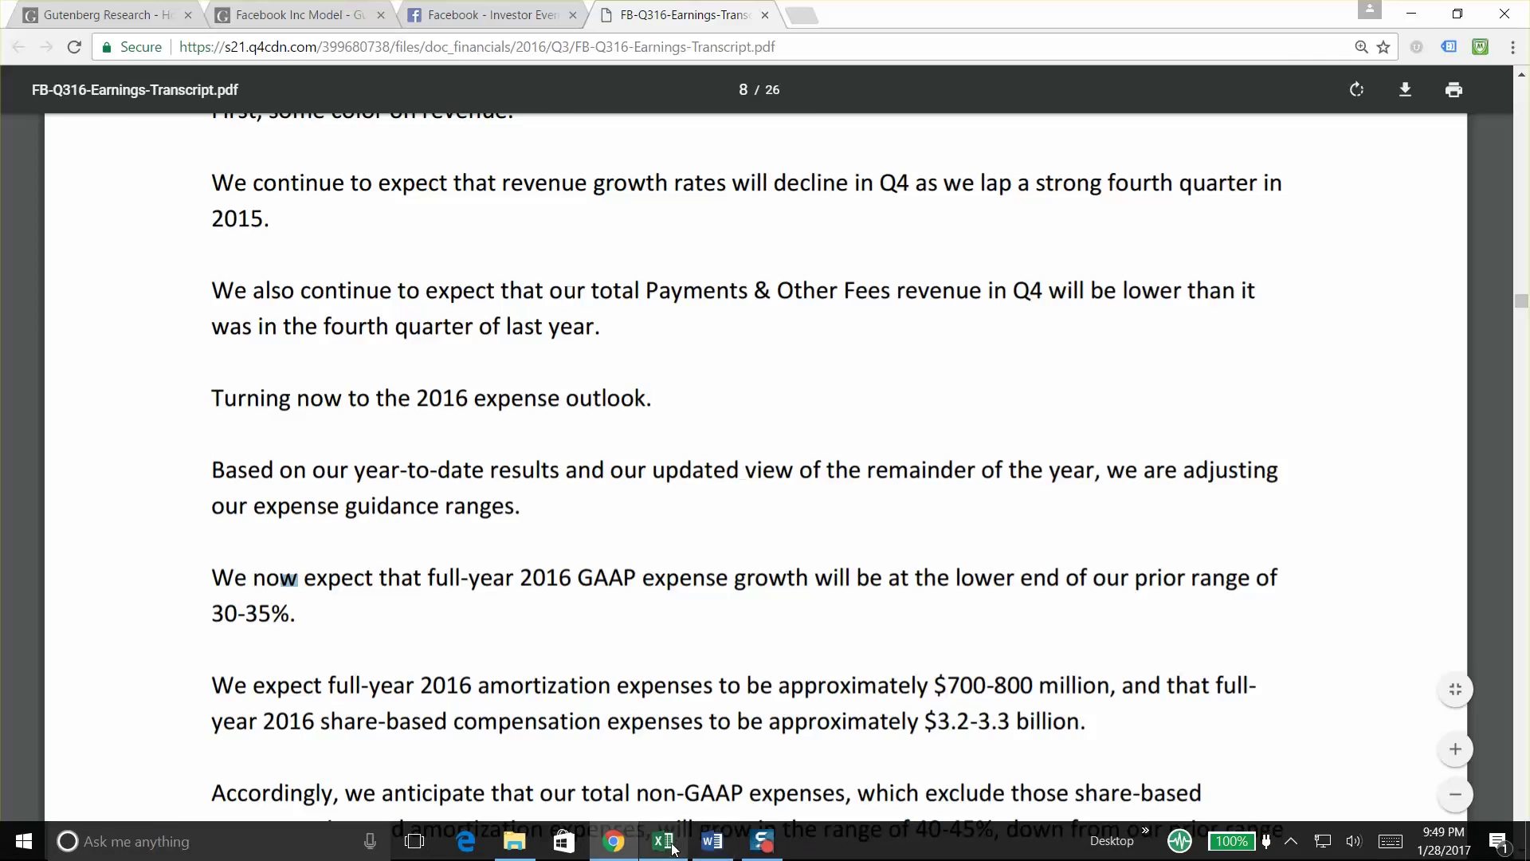
Step: Switch back to the Excel model, select GAAP revenue cells Q12 to U12, and trace the 4Q16E revenue formula to its source
click(715, 839)
scroll(871, 559, up, 10)
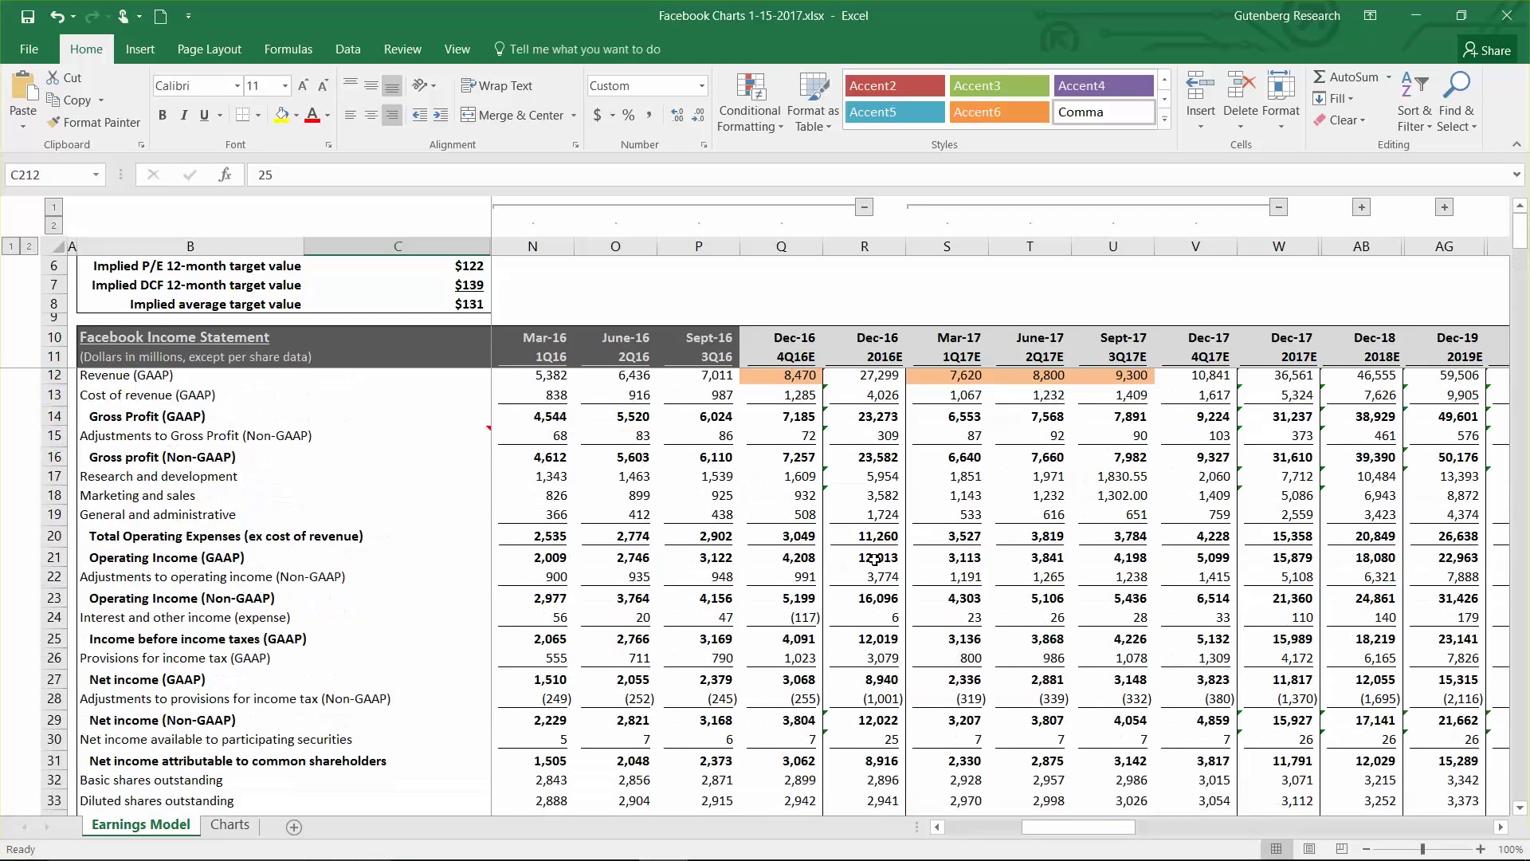
drag(786, 374, 1145, 378)
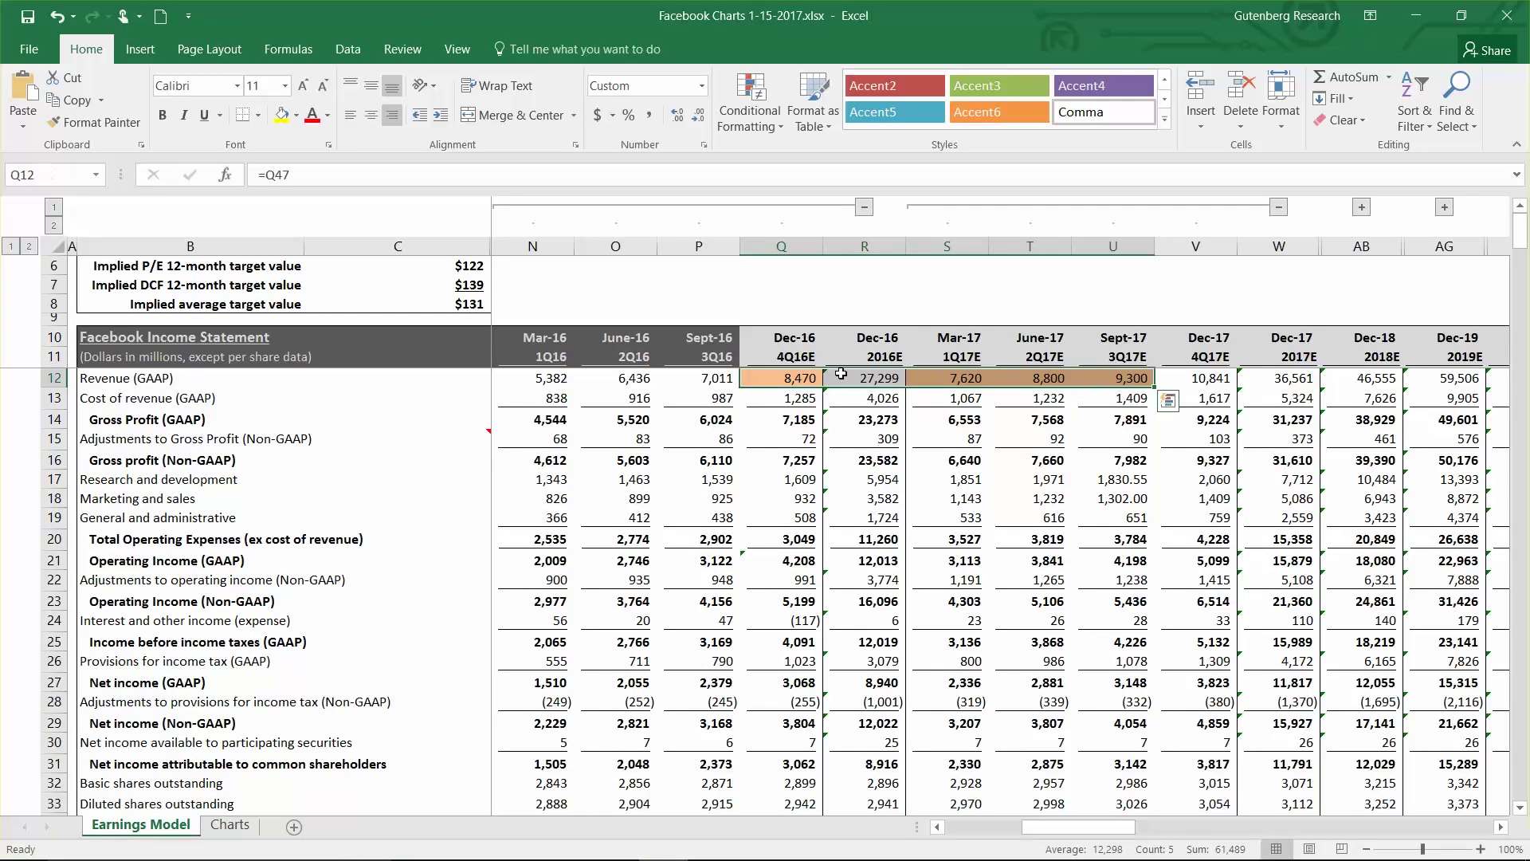
double_click(805, 378)
scroll(805, 381, down, 8)
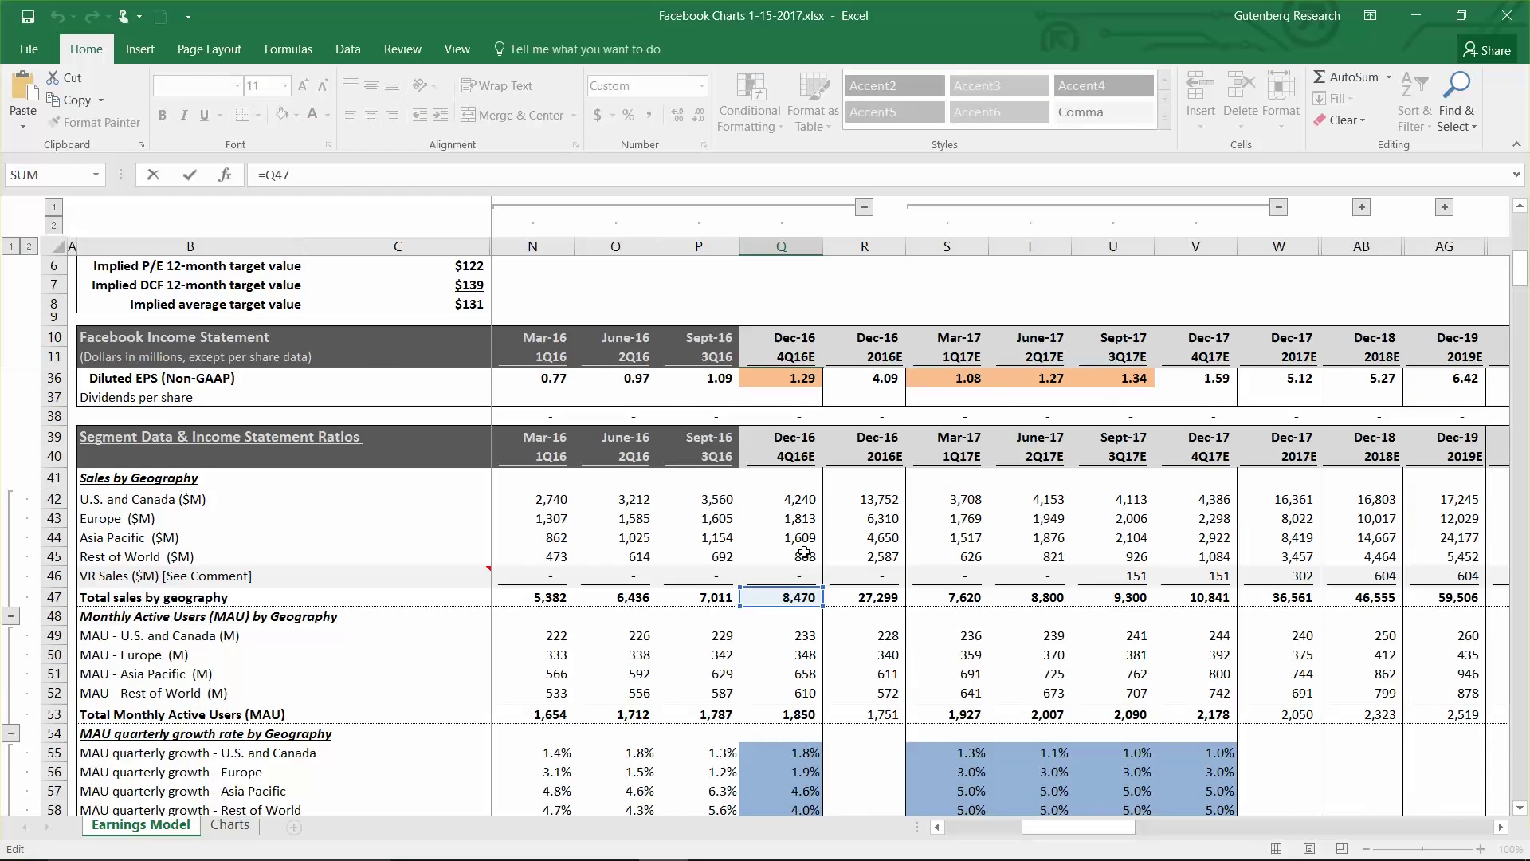
key(Tab)
Step: Inspect the 4Q16E MAU quarterly growth assumptions for Europe and for U.S. and Canada, and compare the latter with 4Q15
scroll(807, 552, down, 12)
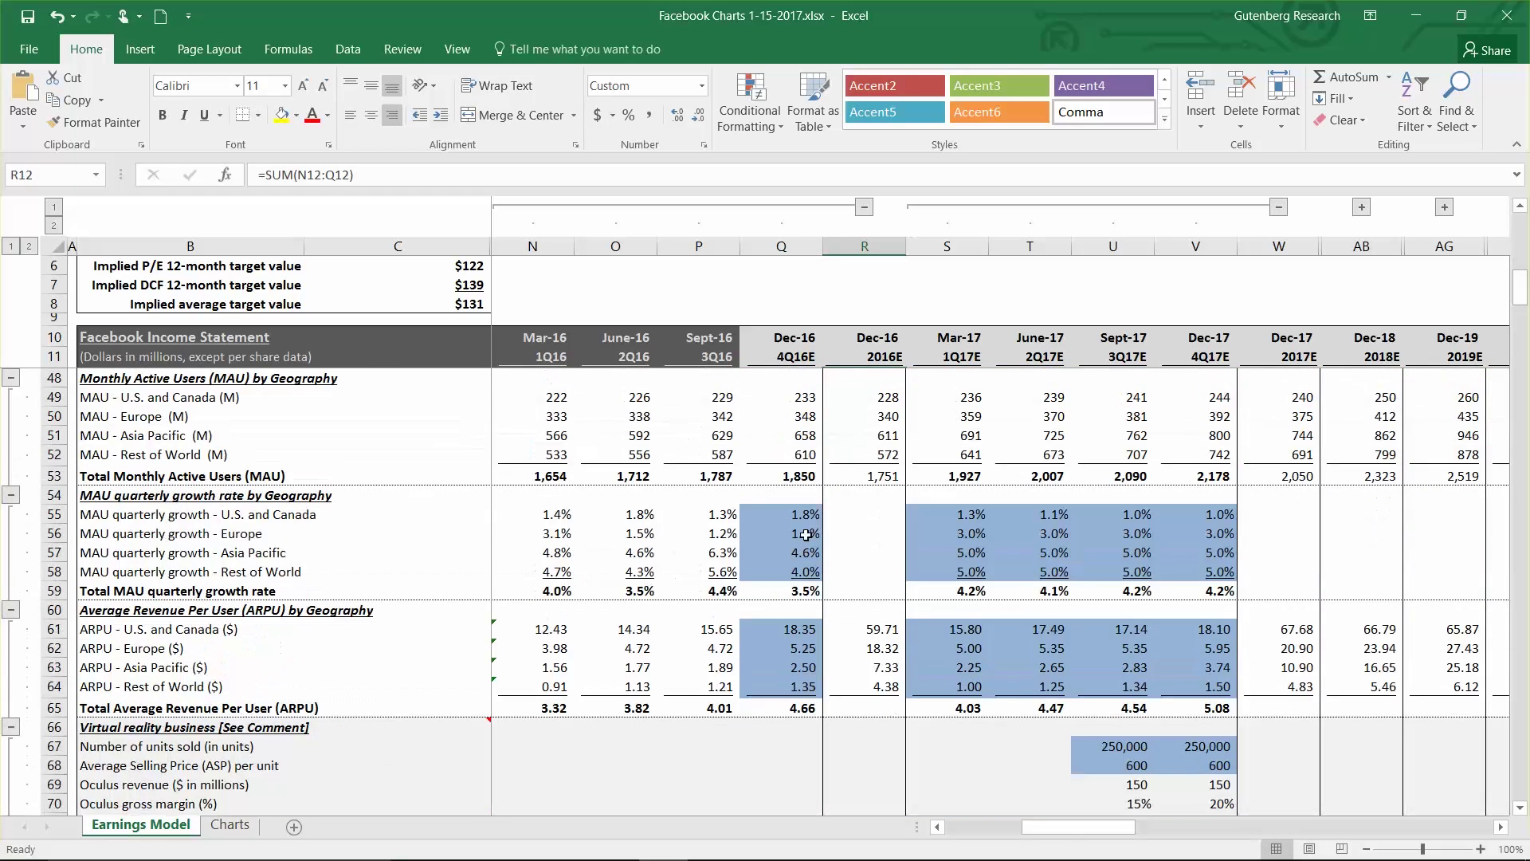
click(788, 528)
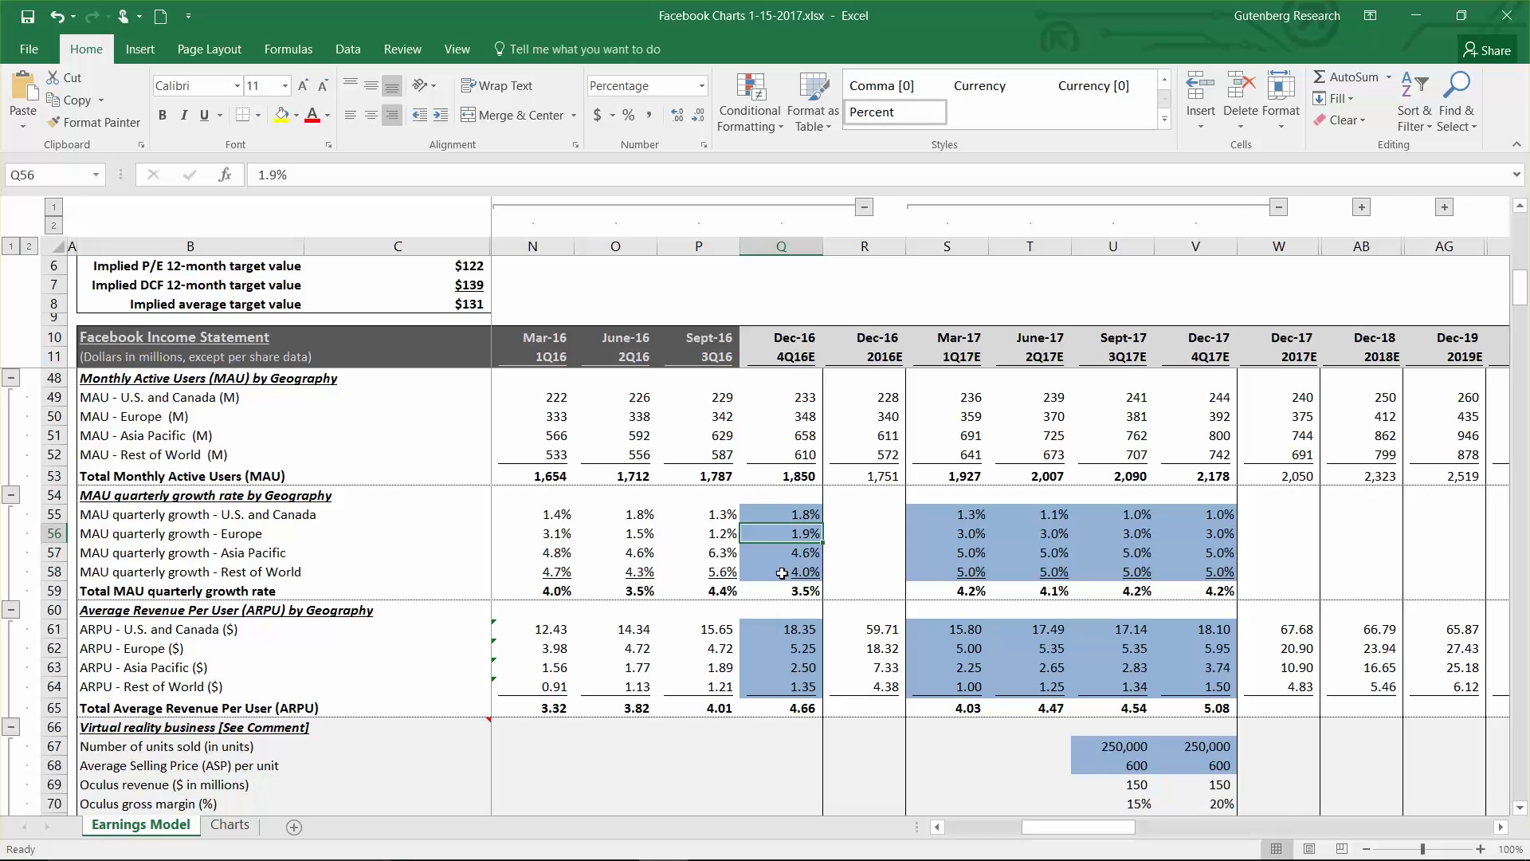
key(Up)
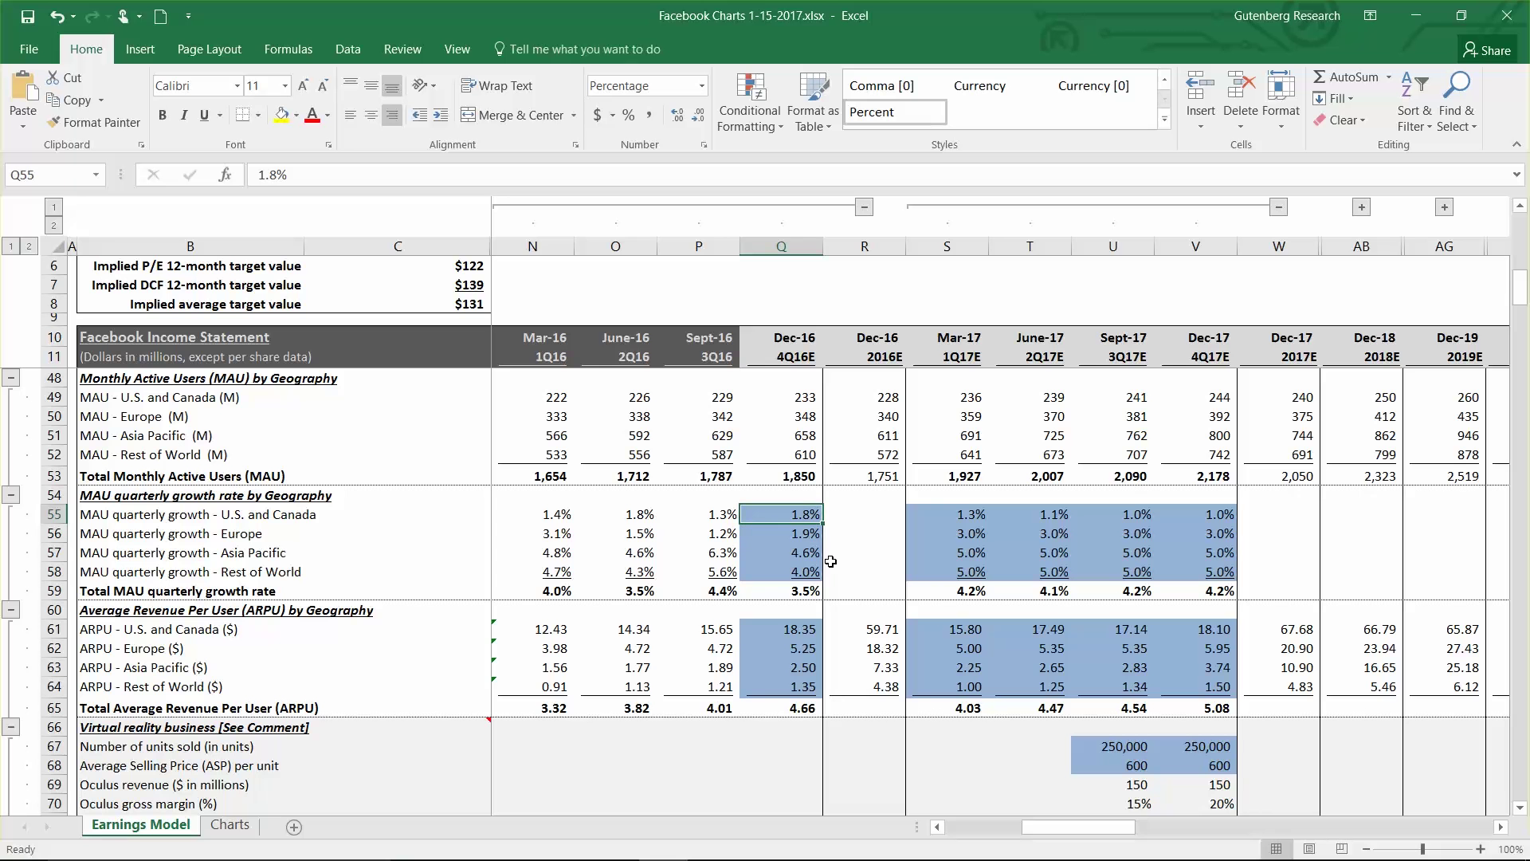
key(Left)
key(Left)
key(Left)
key(Left)
key(Left)
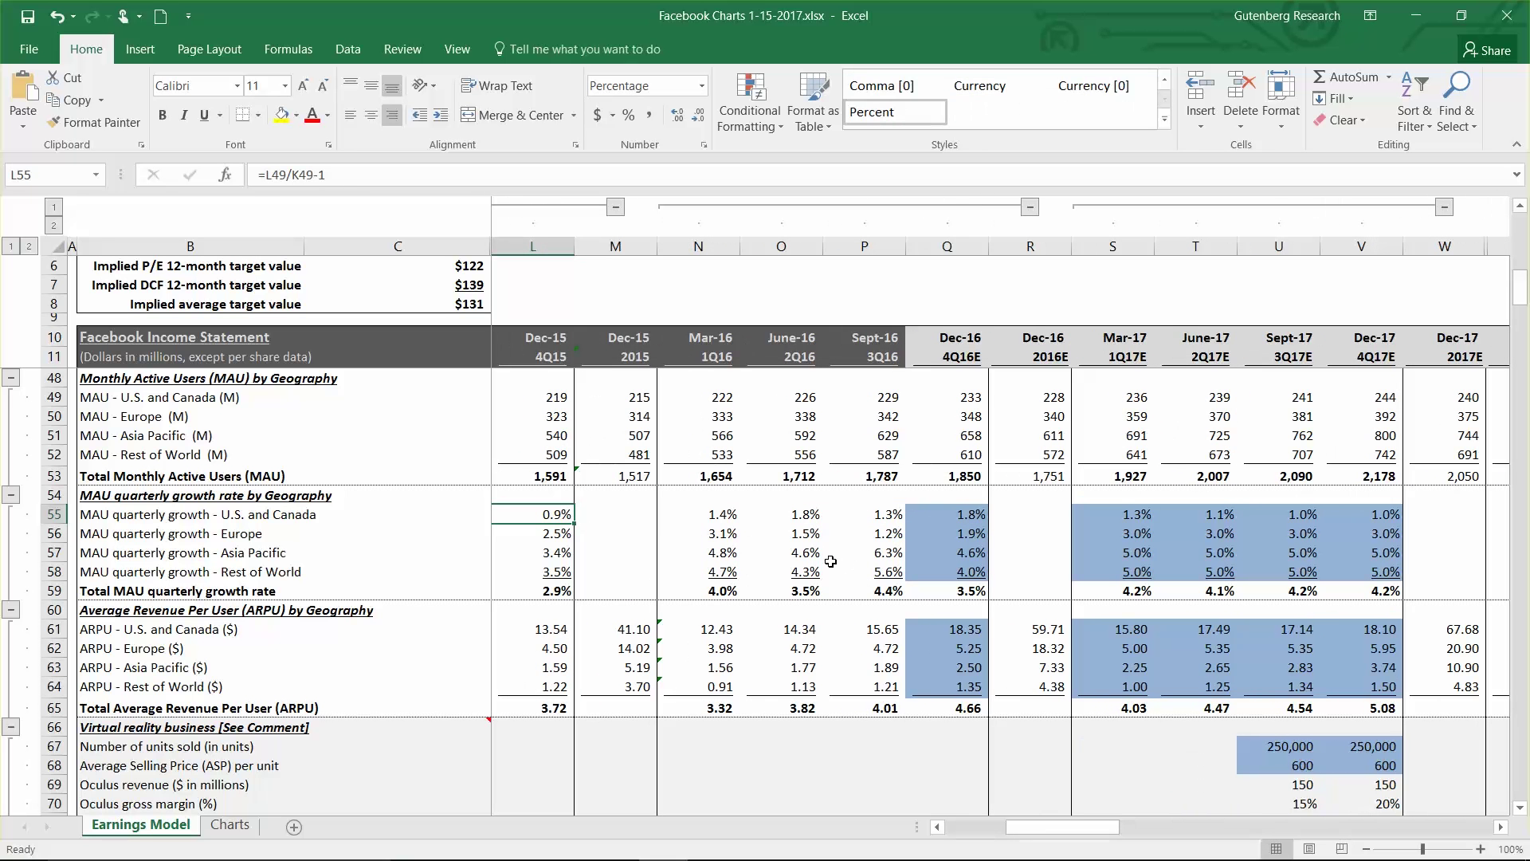
Step: Compare the U.S. and Canada MAU quarterly growth assumption for 4Q16E with the preceding quarters, including 3Q16
key(Right)
key(Right)
key(Right)
key(Right)
key(Right)
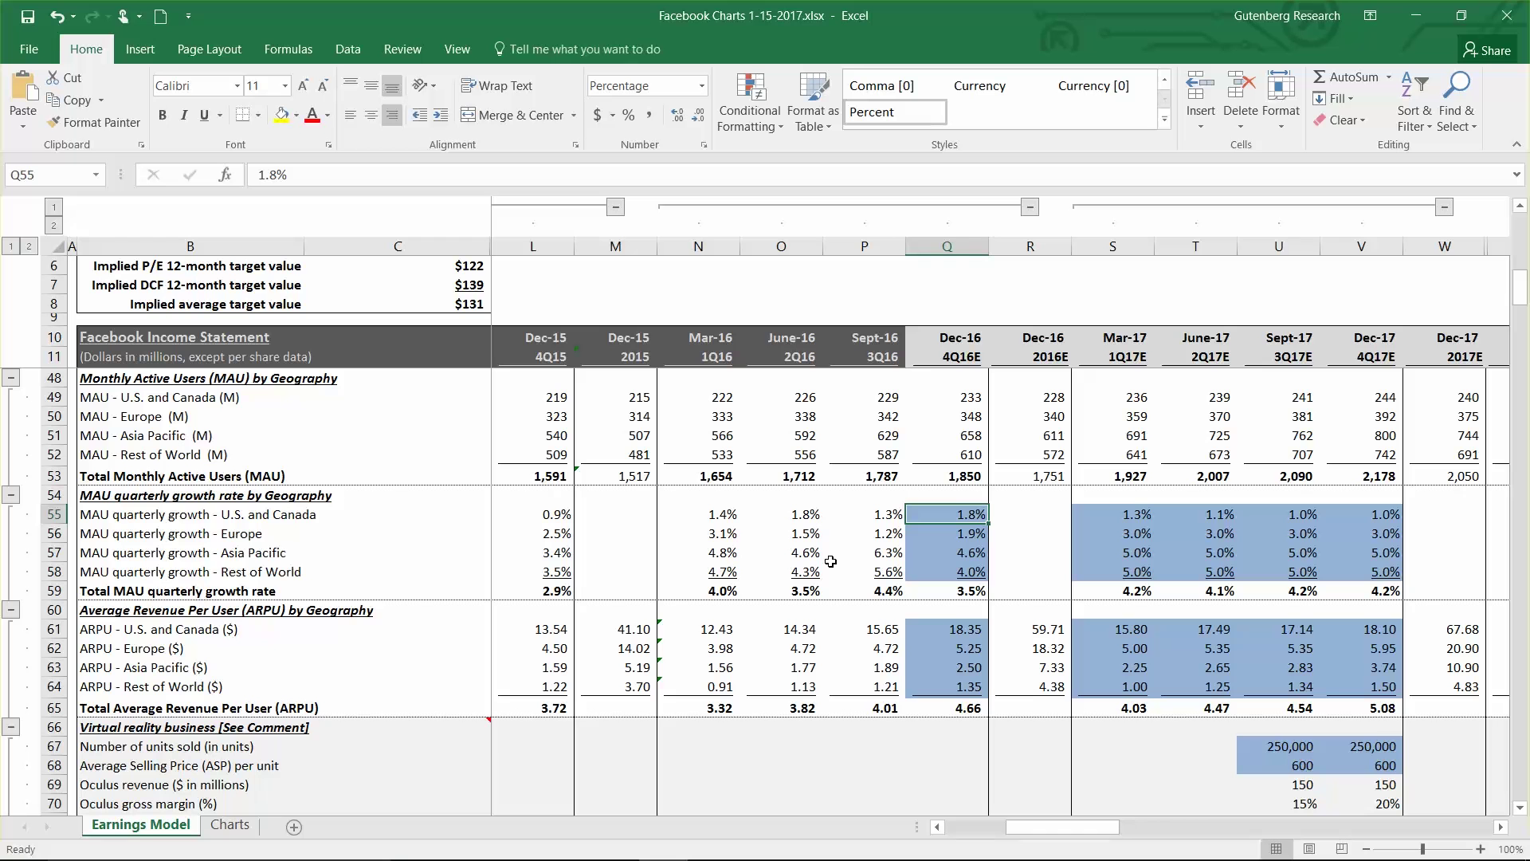
key(Left)
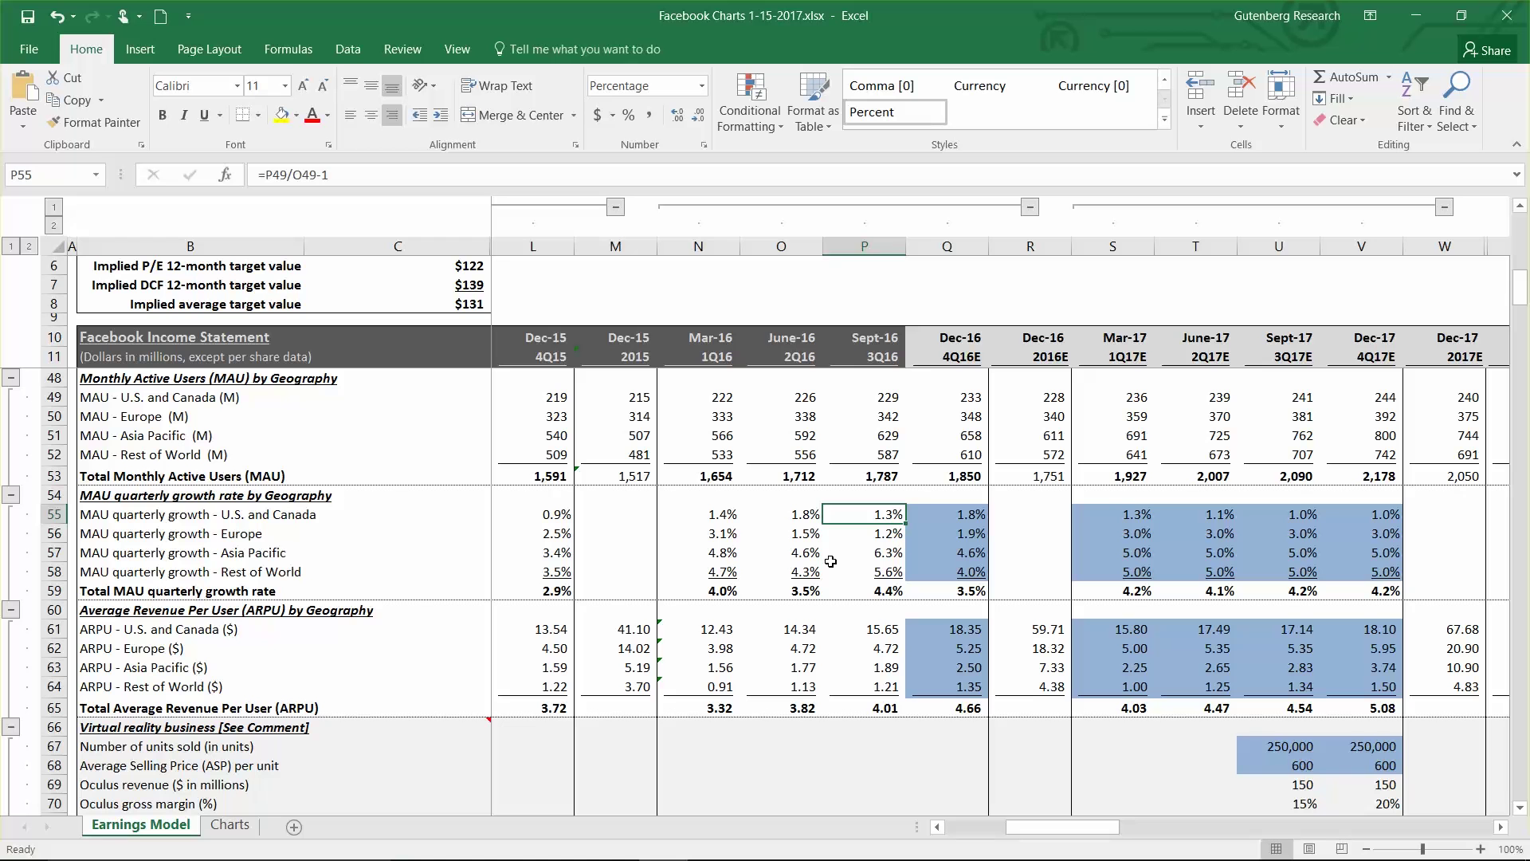
Step: Check the 1Q17E and 2Q17E U.S. and Canada MAU quarterly growth assumptions against the 4Q16E assumption
key(Right)
key(Right)
key(Right)
key(Right)
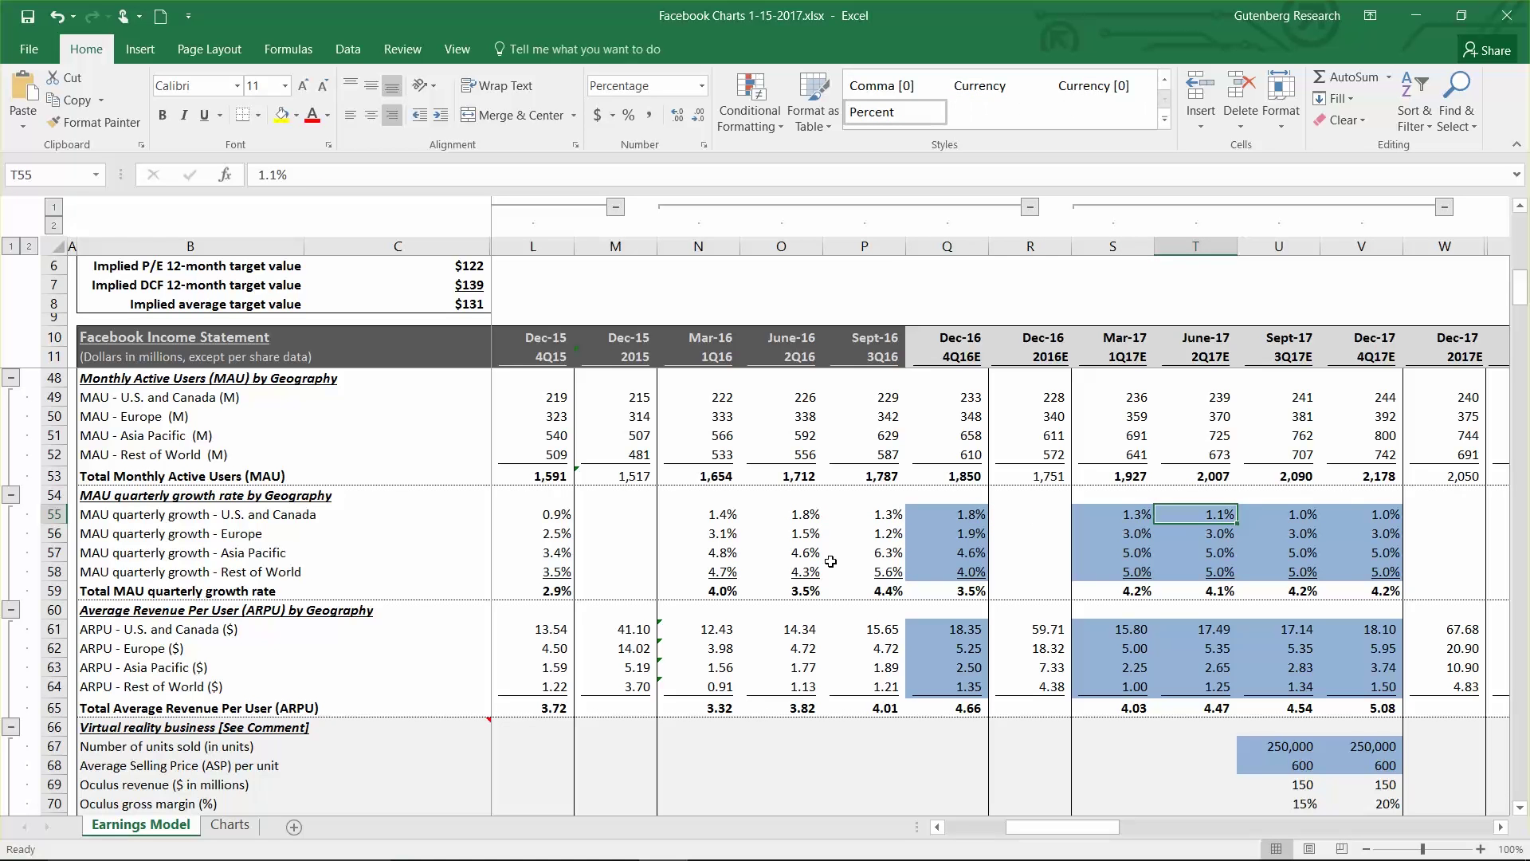
key(Left)
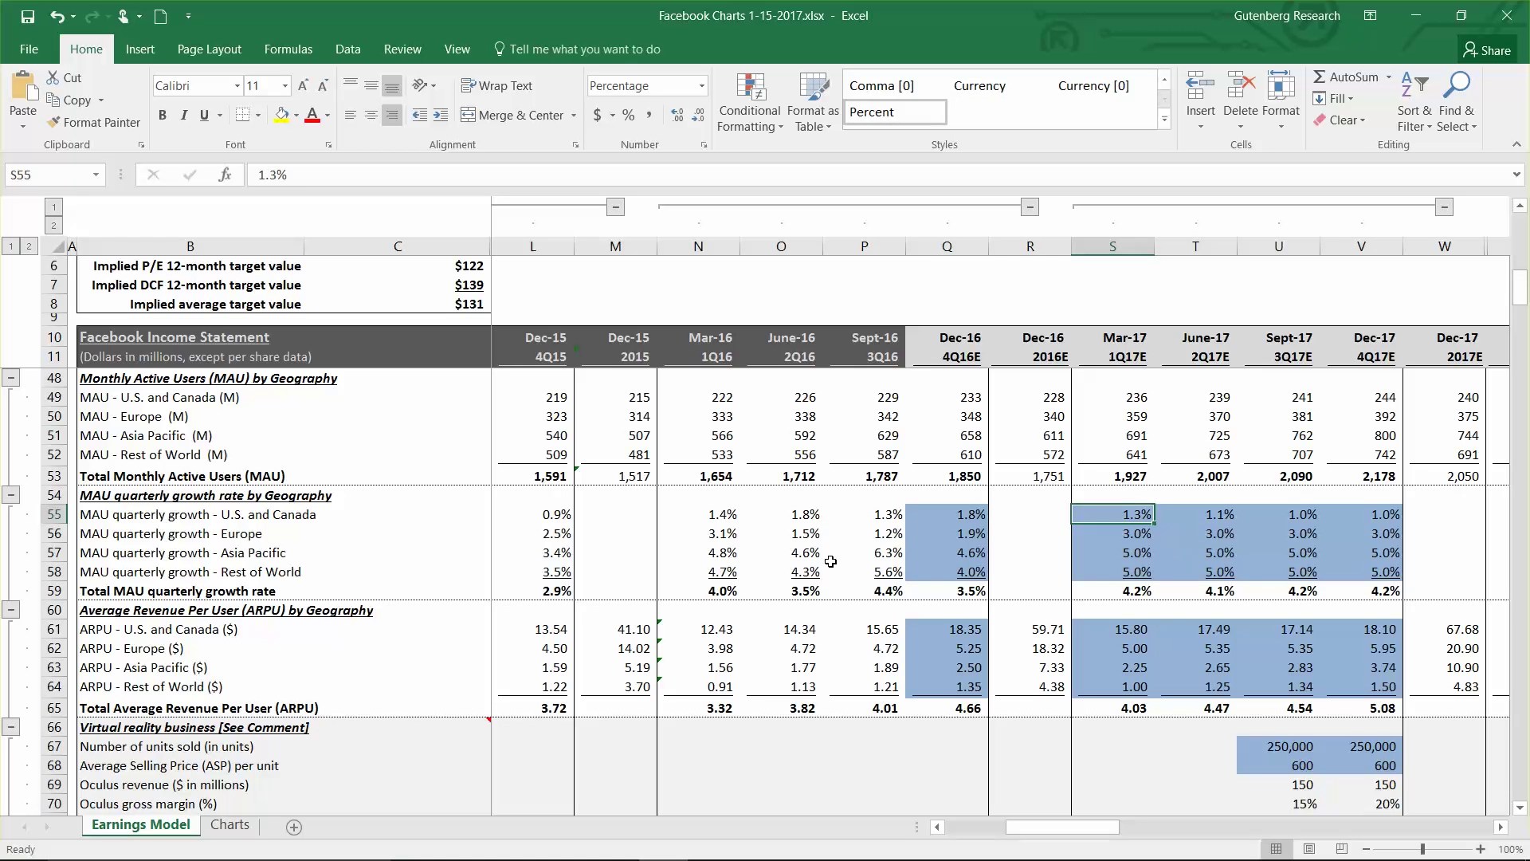
key(Left)
key(Left)
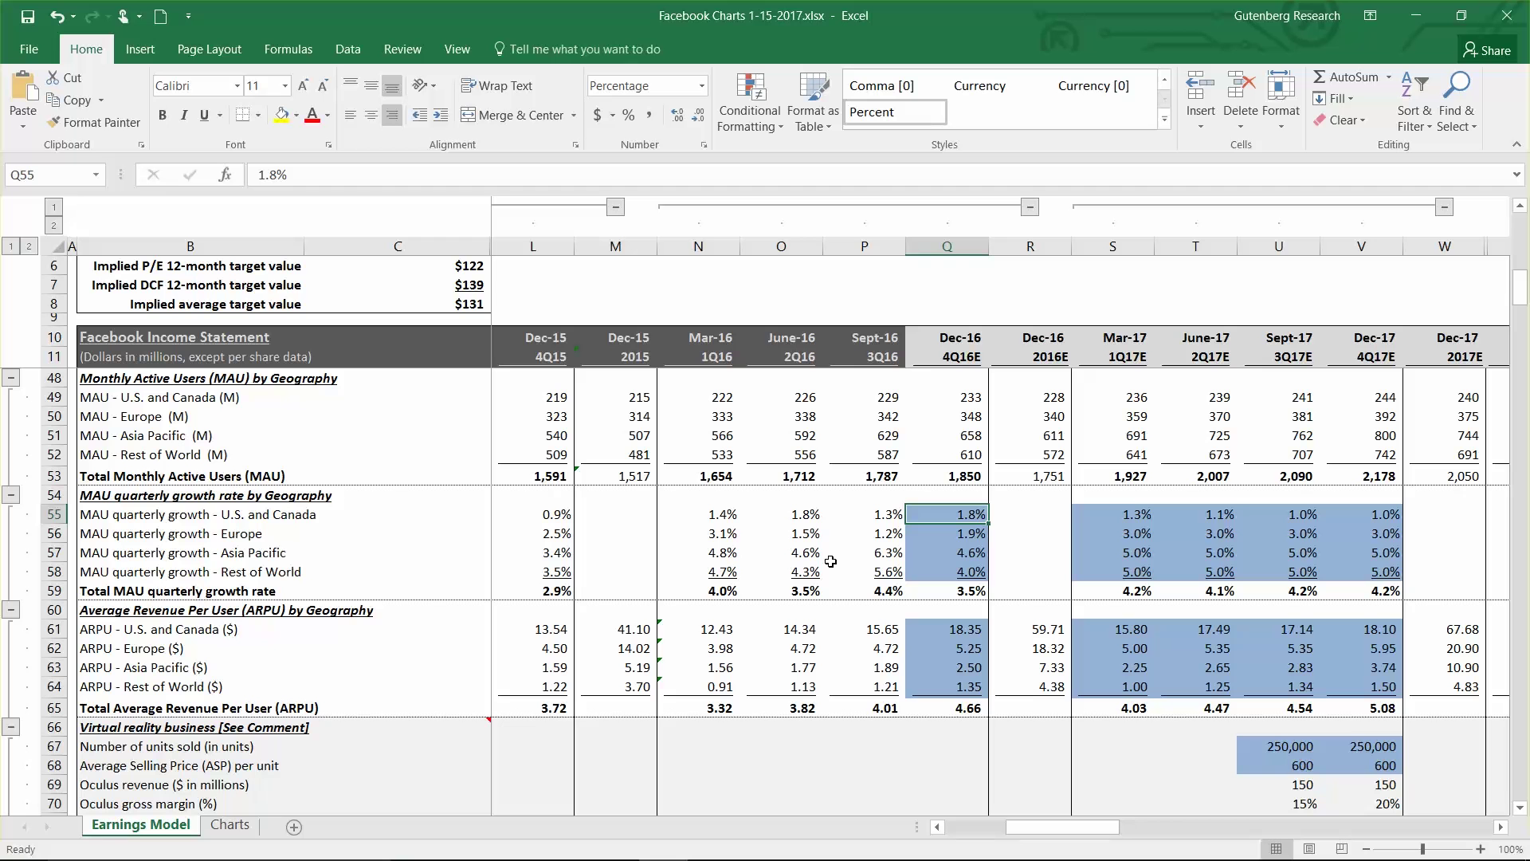
key(Right)
key(Right)
key(Right)
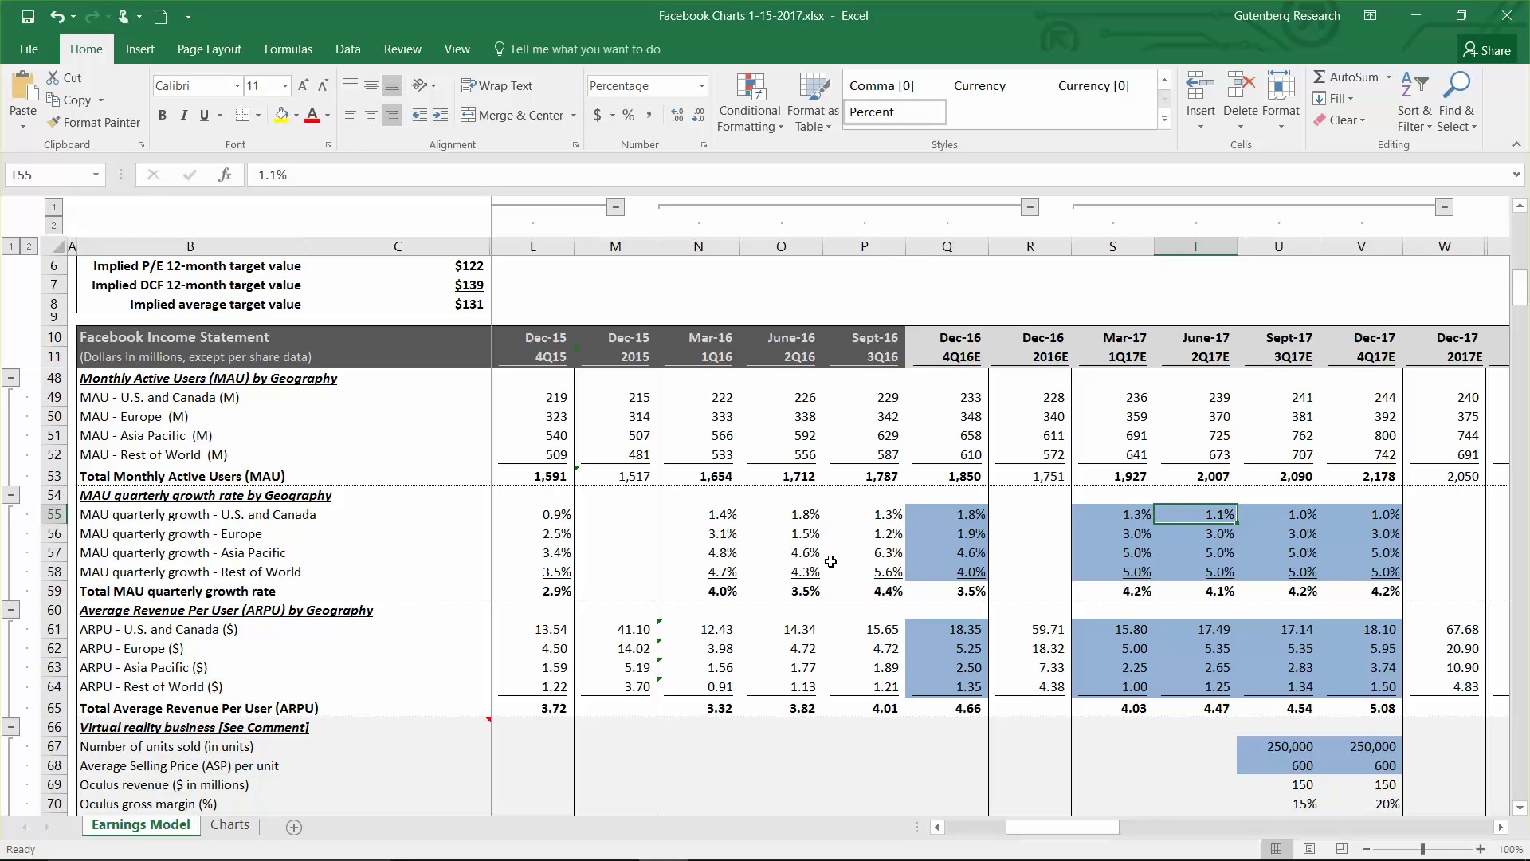
Step: Inspect Europe's MAU quarterly growth assumptions for 4Q16E and 2017, and the 2017 assumptions for Asia Pacific and Rest of World
click(924, 535)
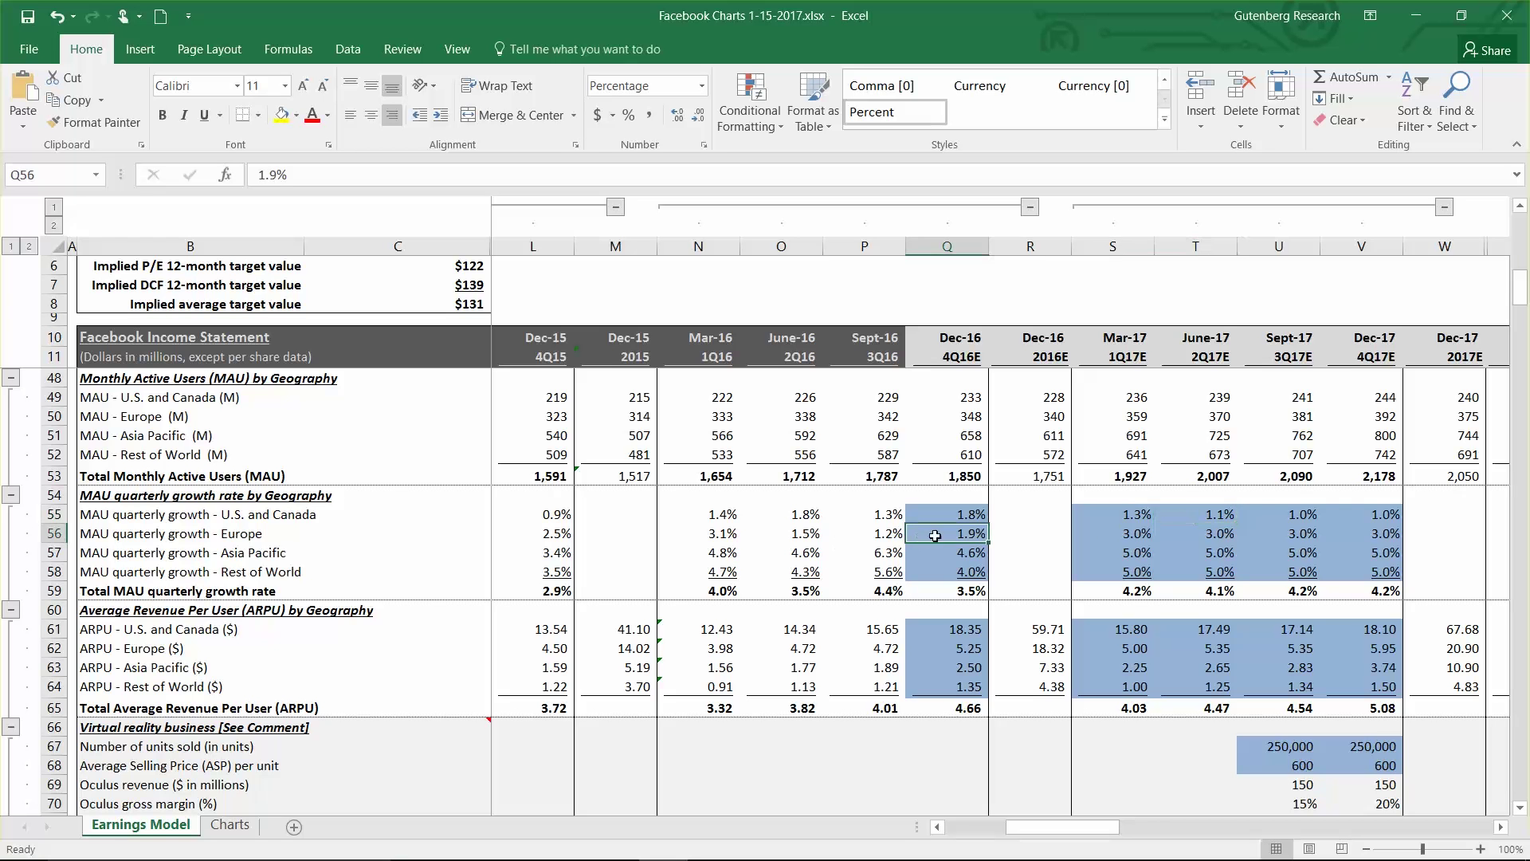
click(1115, 539)
click(1220, 533)
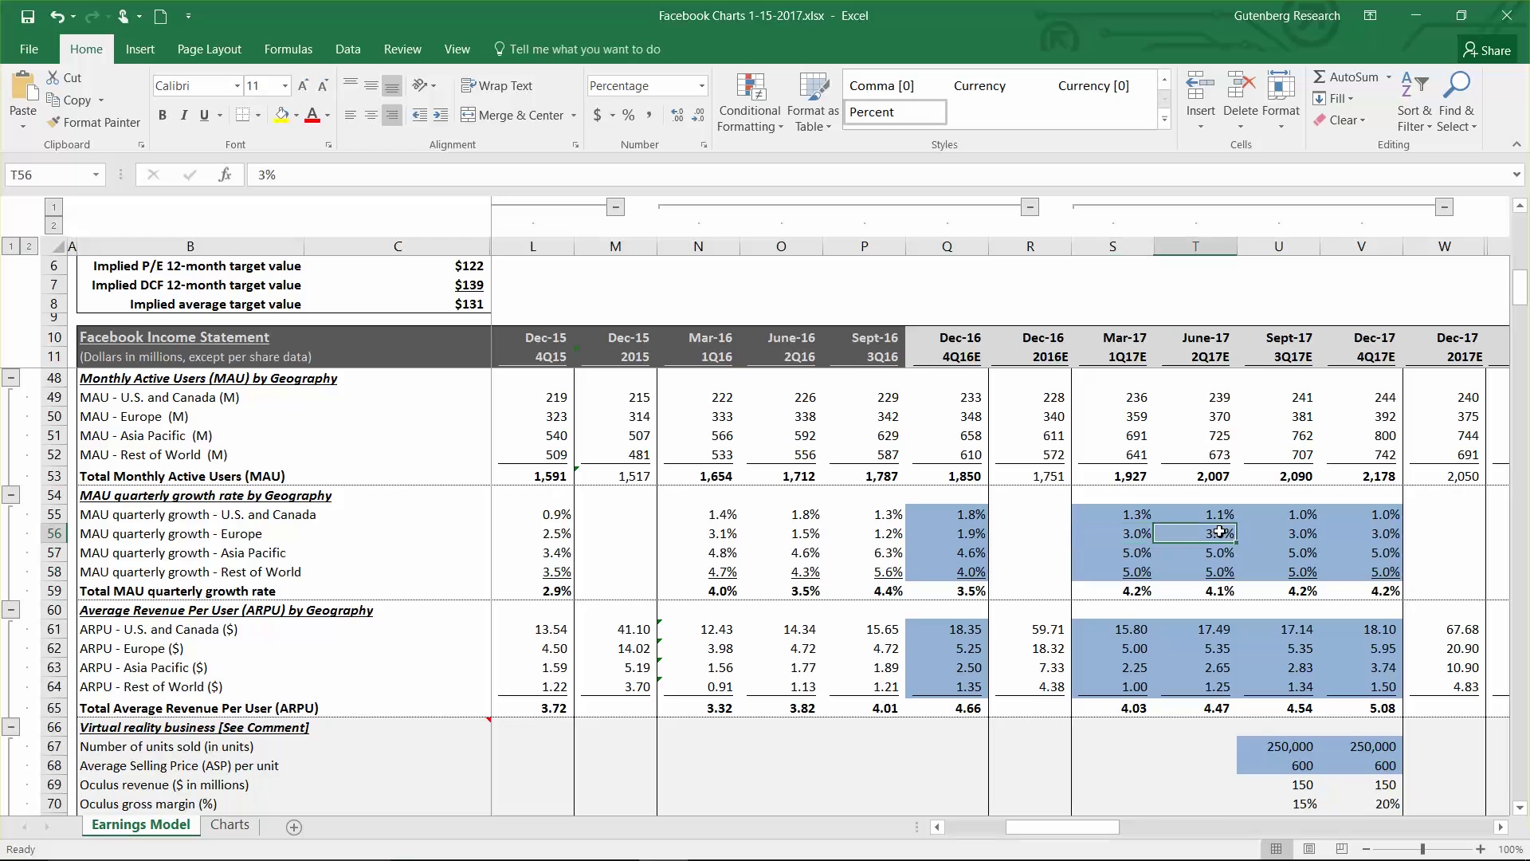
click(1308, 534)
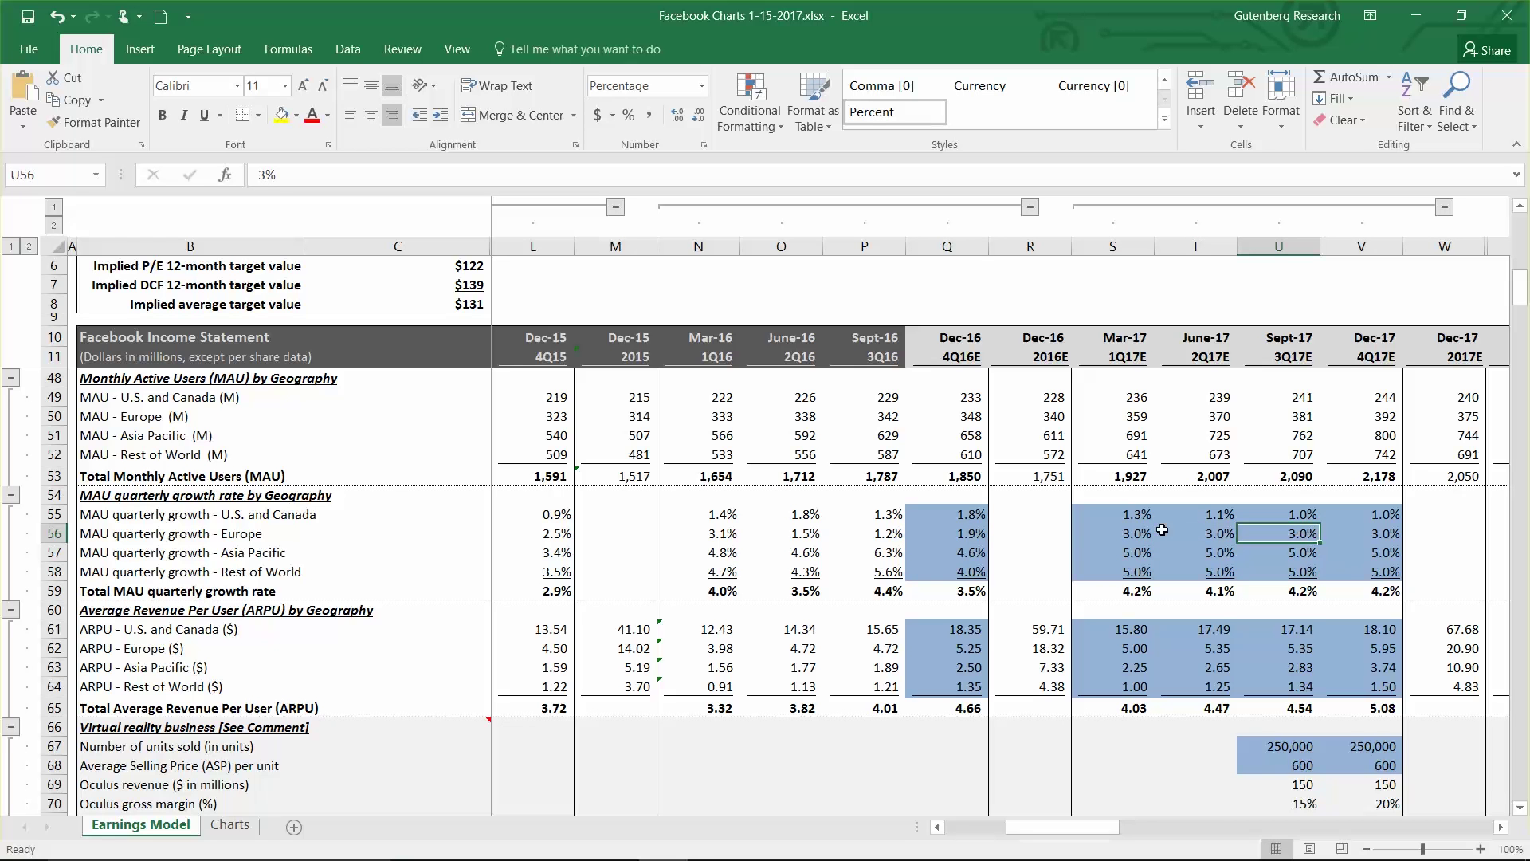
drag(1139, 534, 1343, 536)
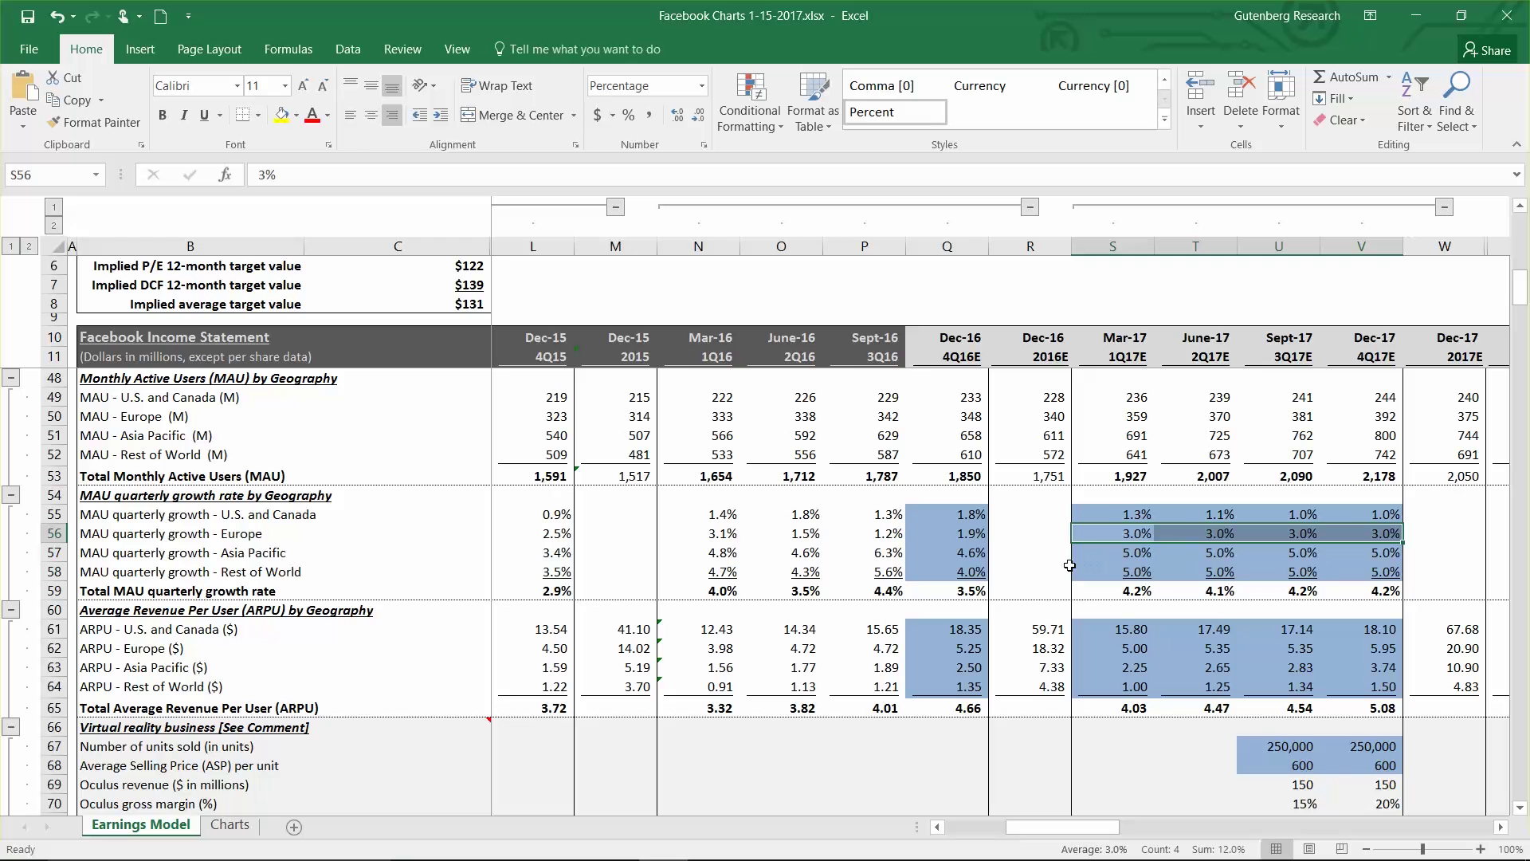
drag(1112, 554, 1354, 575)
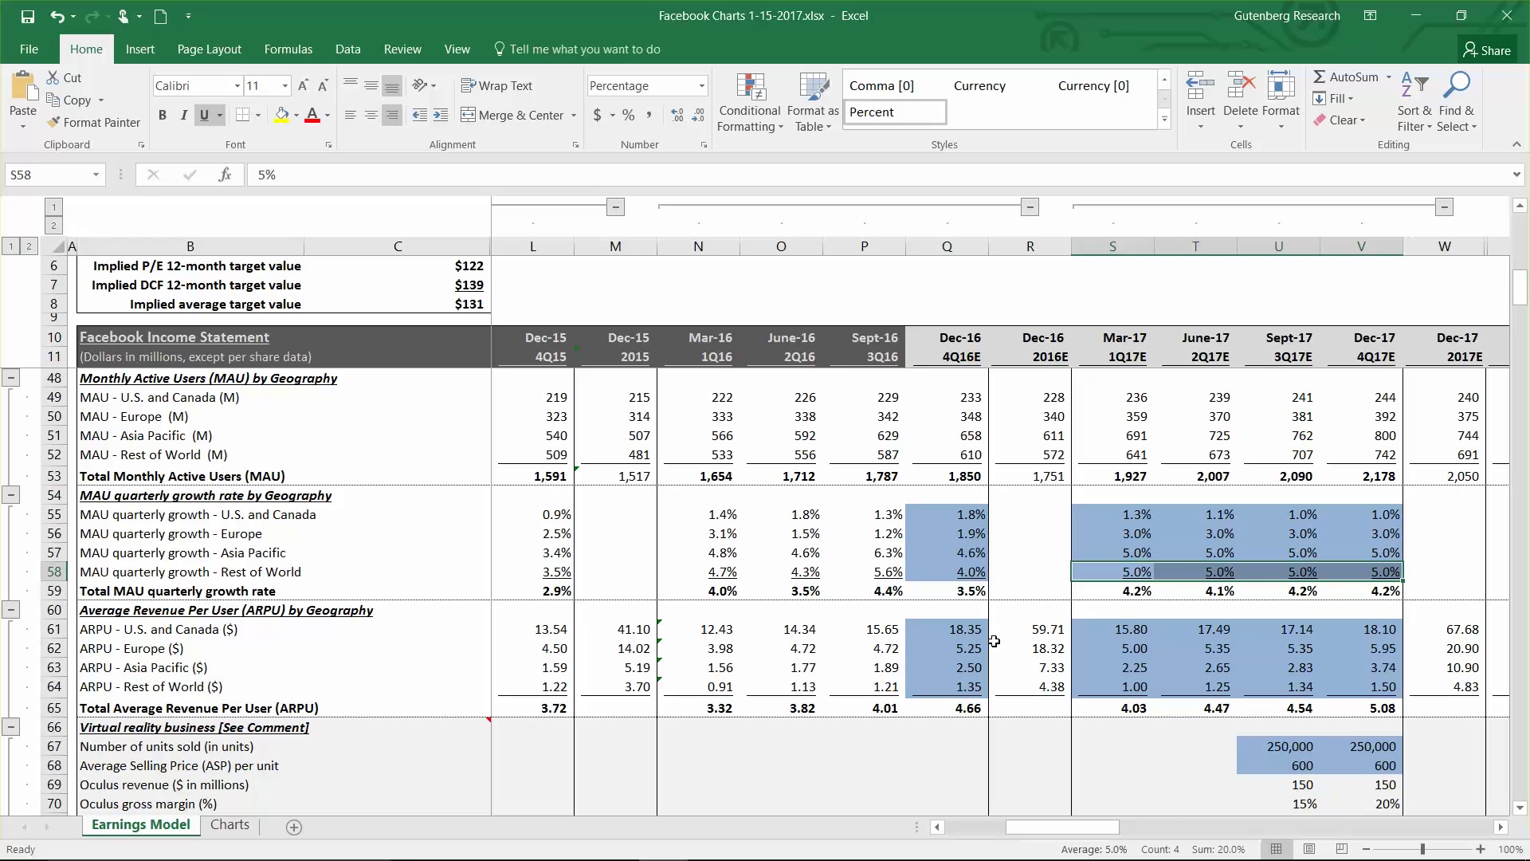
Step: Inspect the 4Q16E U.S. and Canada ARPU, and compare 3Q15 with 4Q15 ARPU for U.S. and Canada and for Europe
click(971, 631)
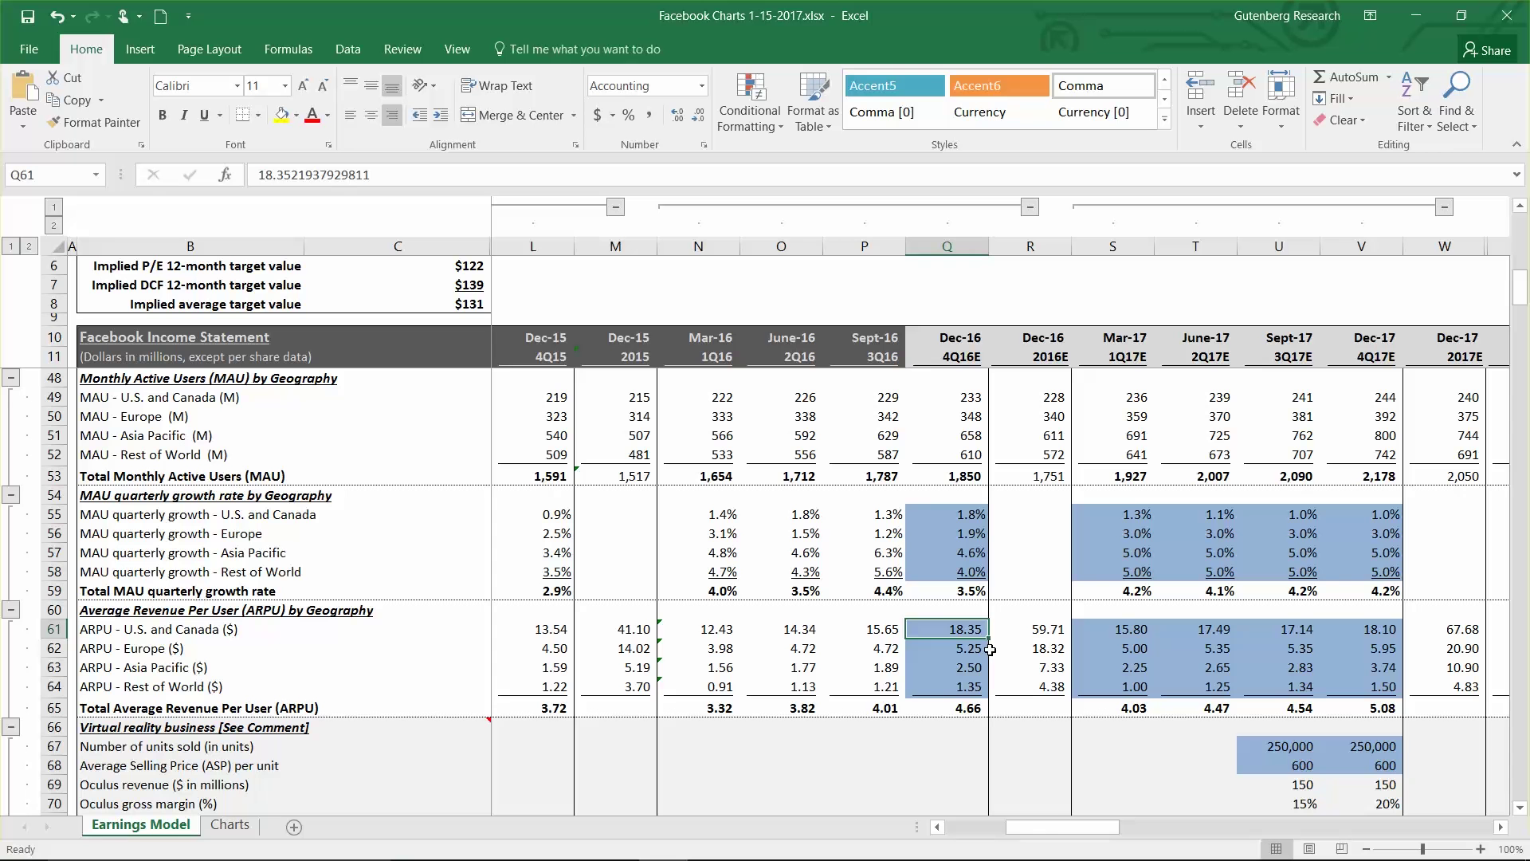
drag(1055, 829, 1038, 821)
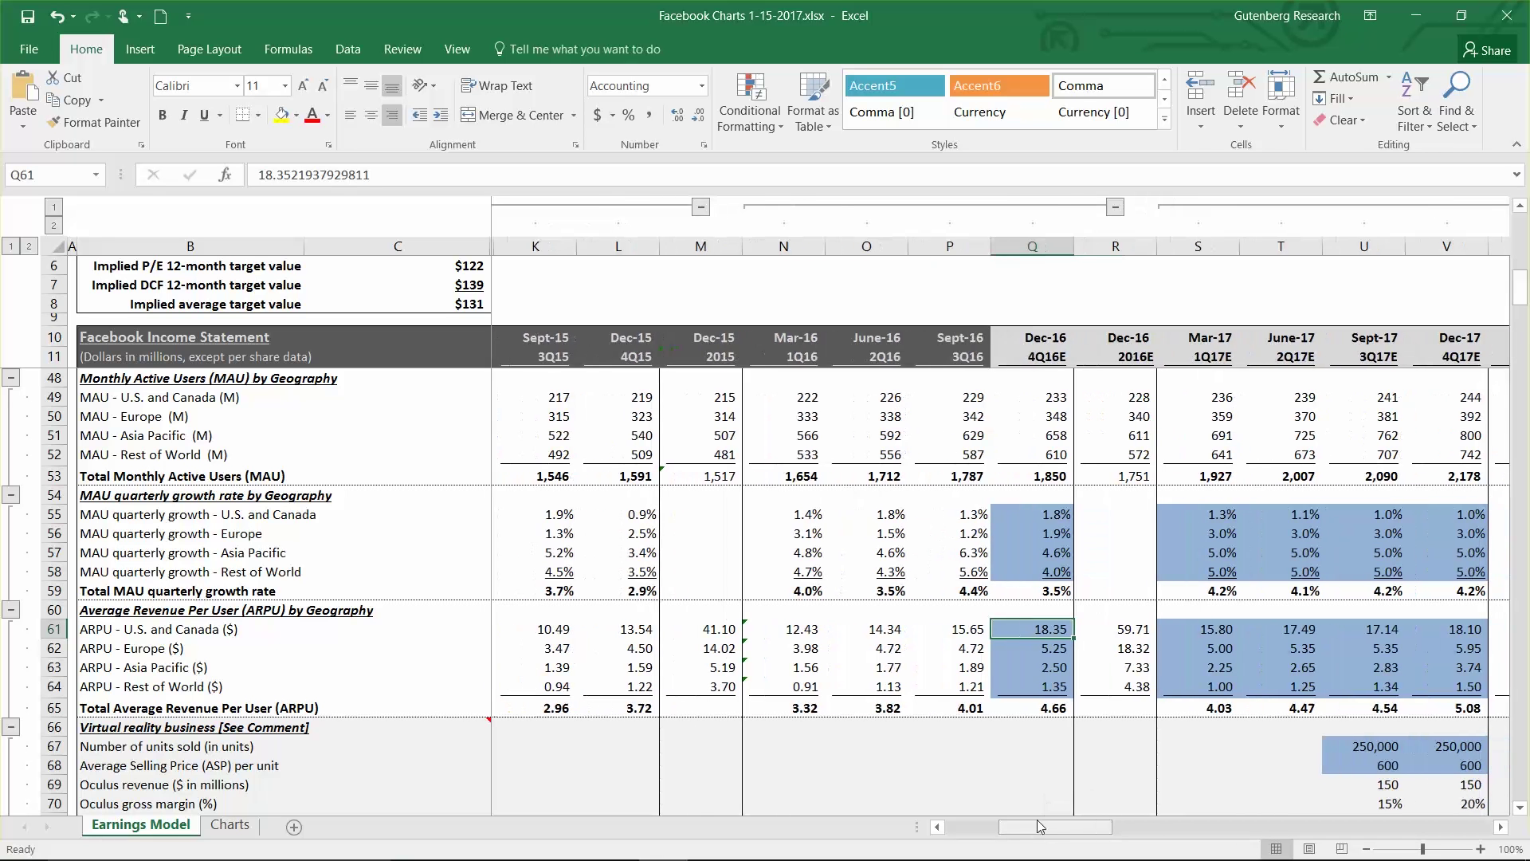
click(569, 629)
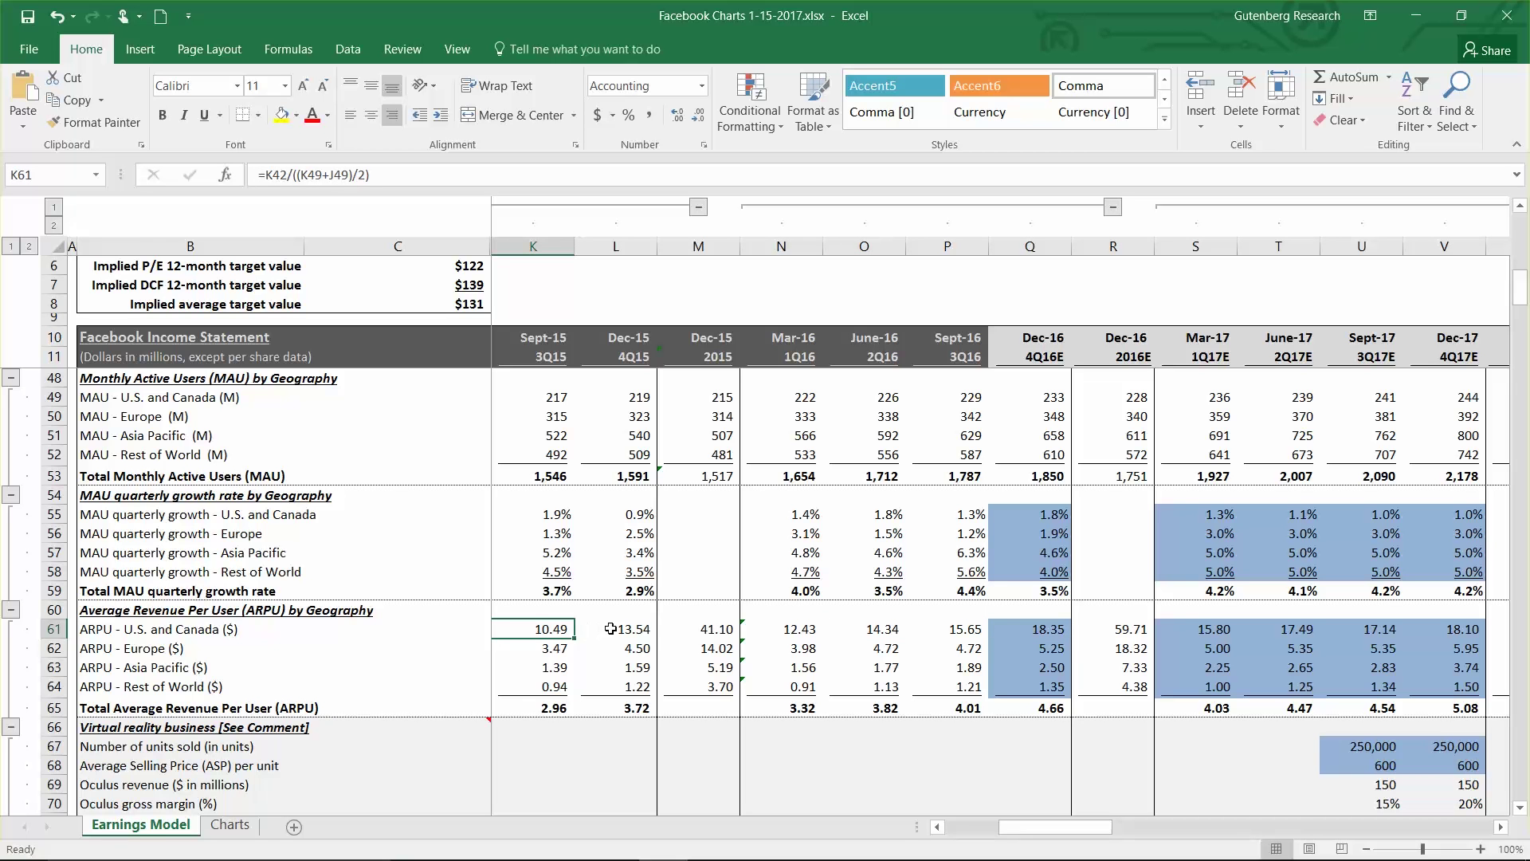
click(611, 629)
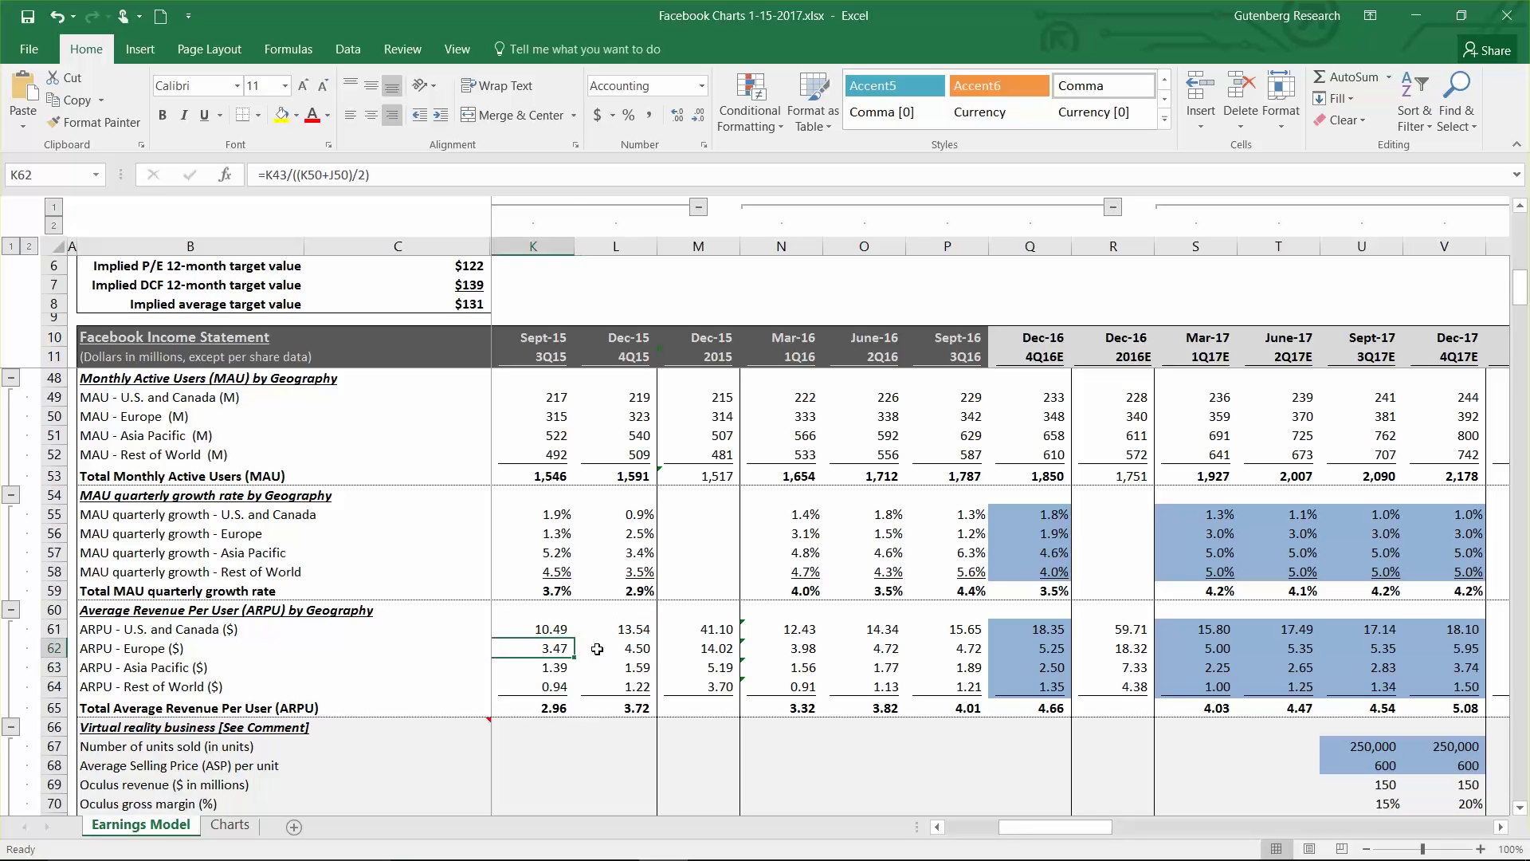
click(624, 650)
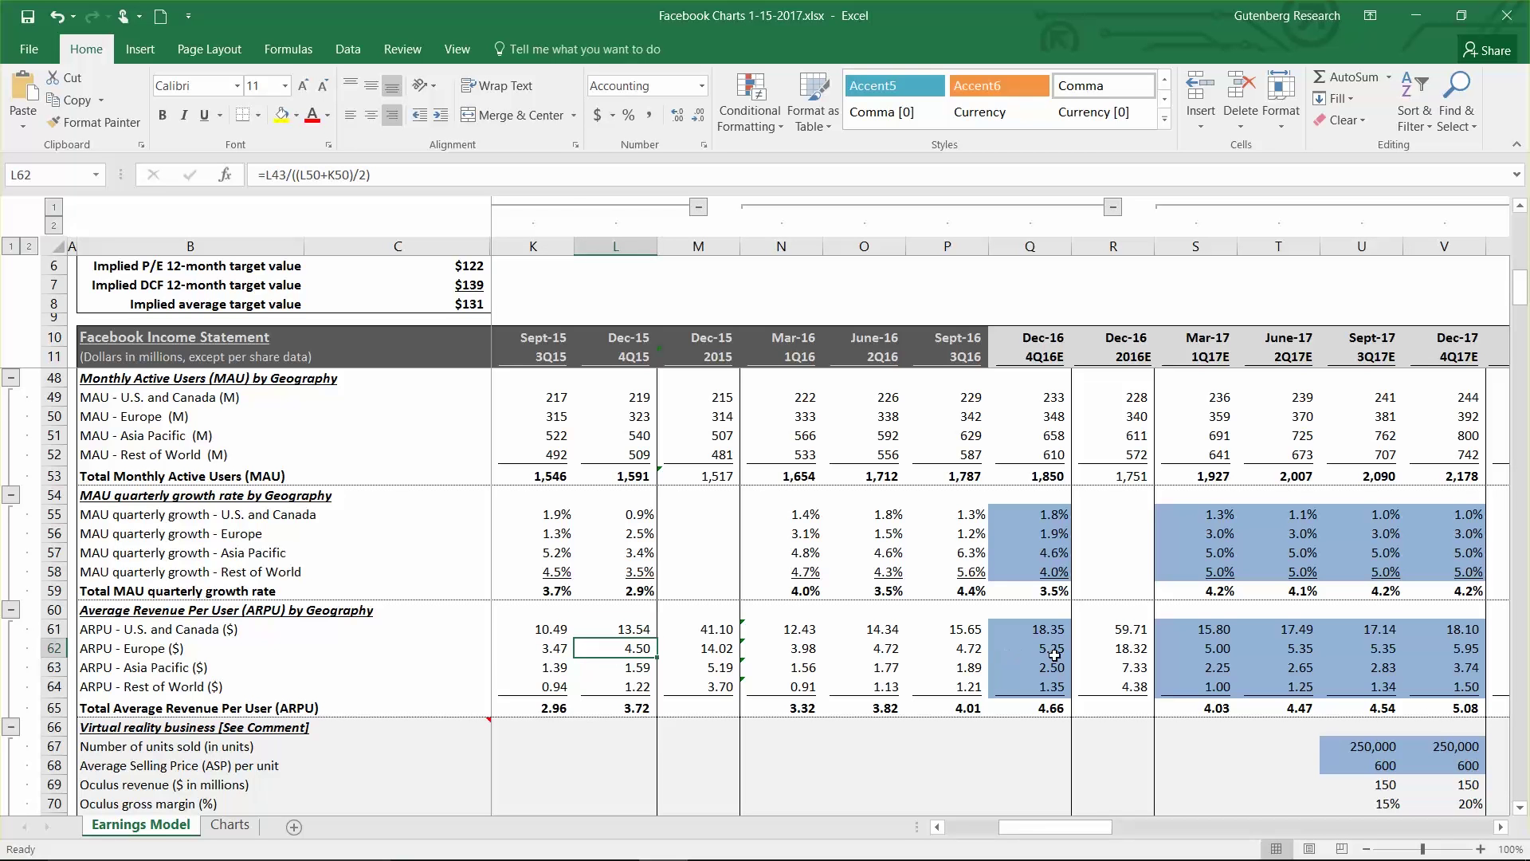
Step: Compare 3Q16 with 4Q16E ARPU for U.S. and Canada and for Europe, and review the U.S. and Canada estimates through 4Q17E
click(982, 631)
click(1027, 628)
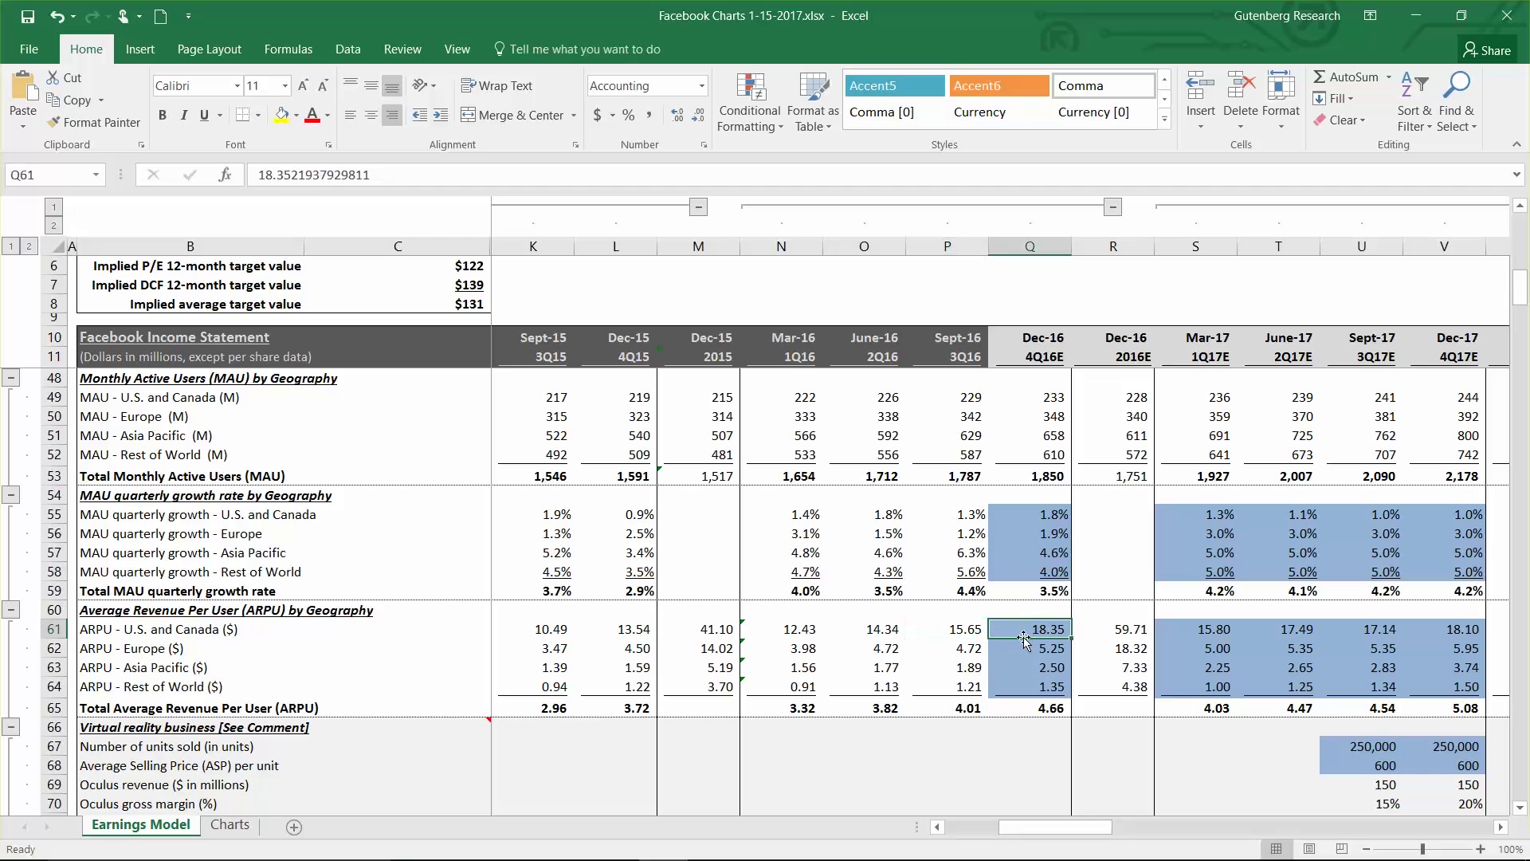
click(980, 651)
click(1022, 651)
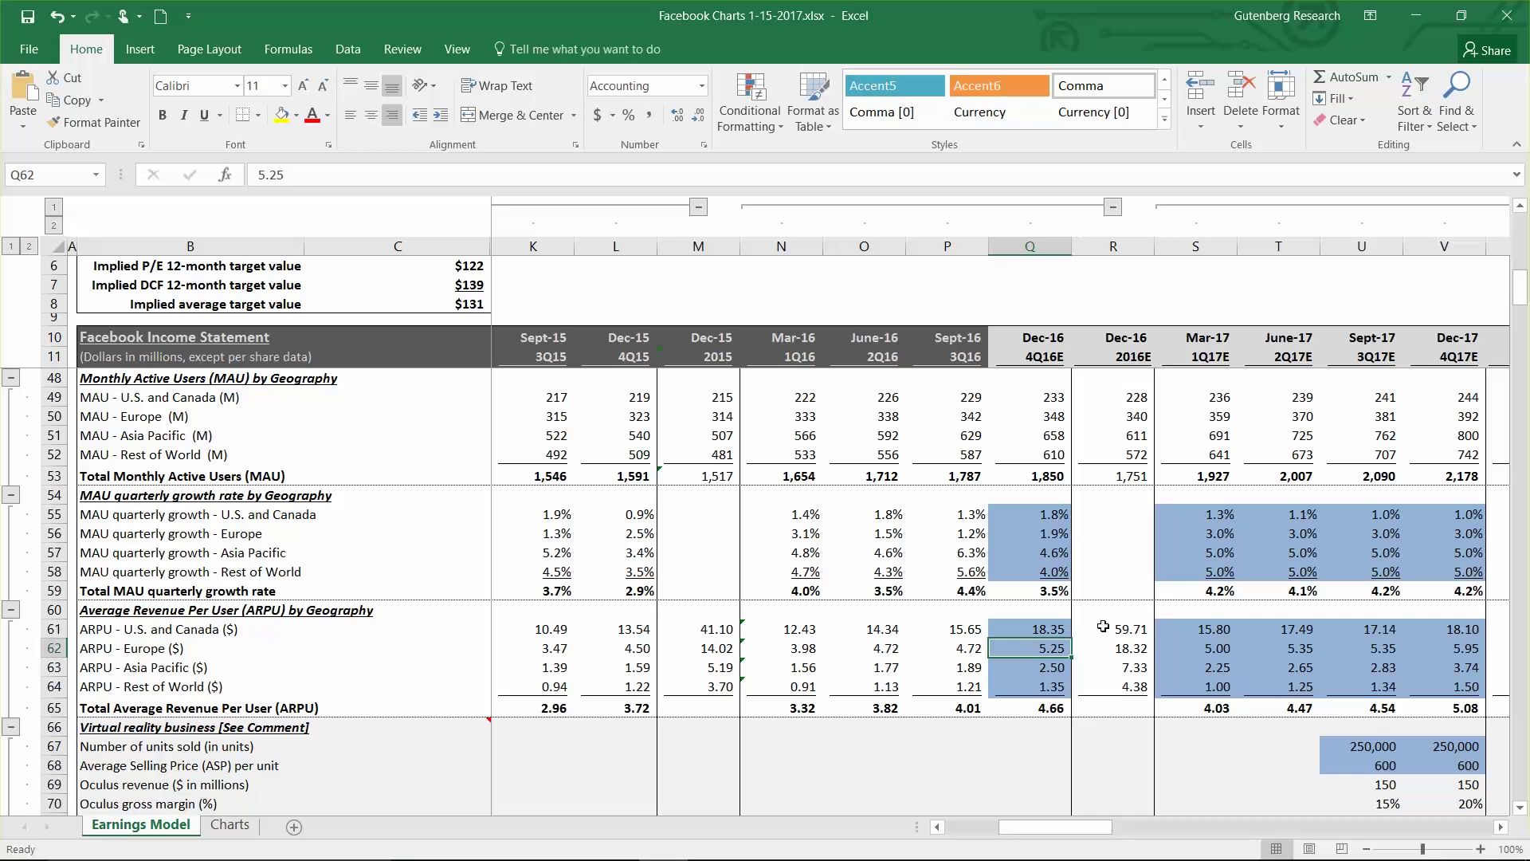
drag(1208, 626, 1423, 625)
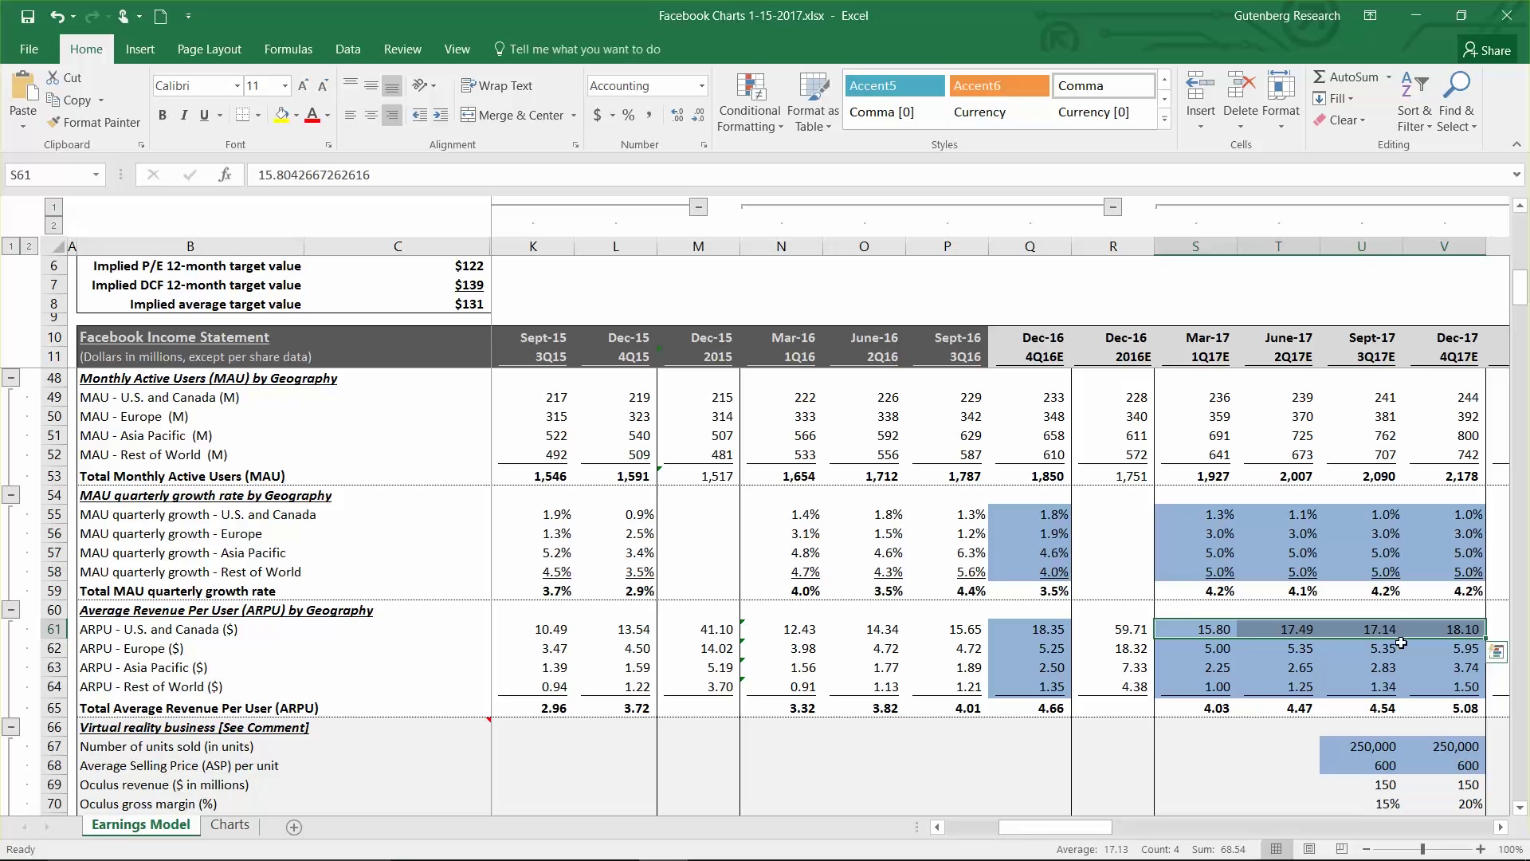
click(1448, 630)
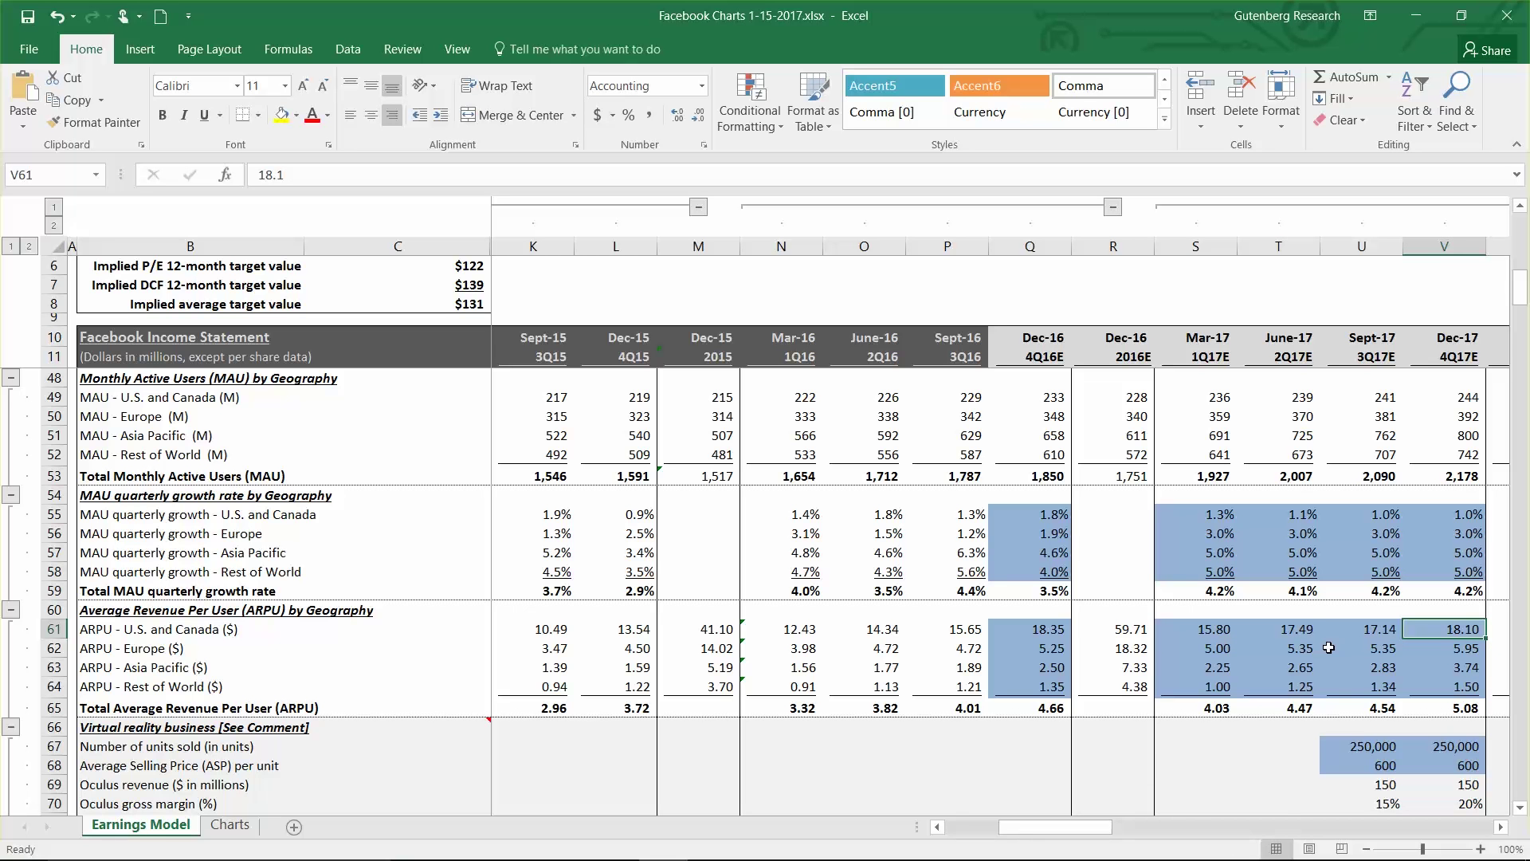
Step: View the Ratio Analysis expense assumptions, and switch to the Chrome transcript to highlight the full-year 2016 GAAP expense growth guidance
scroll(1095, 578, down, 4)
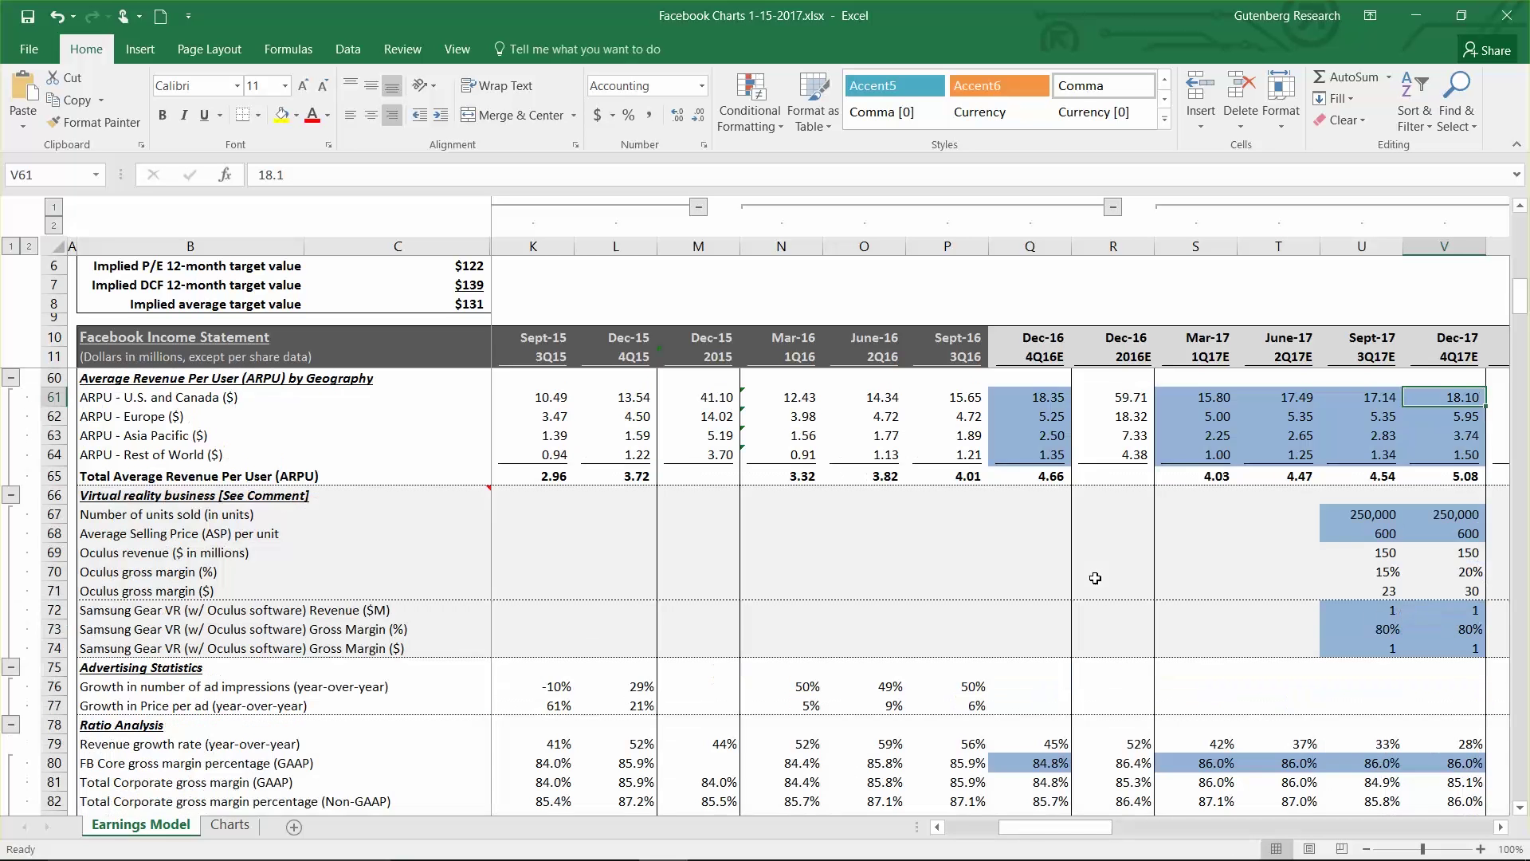
scroll(1095, 578, down, 4)
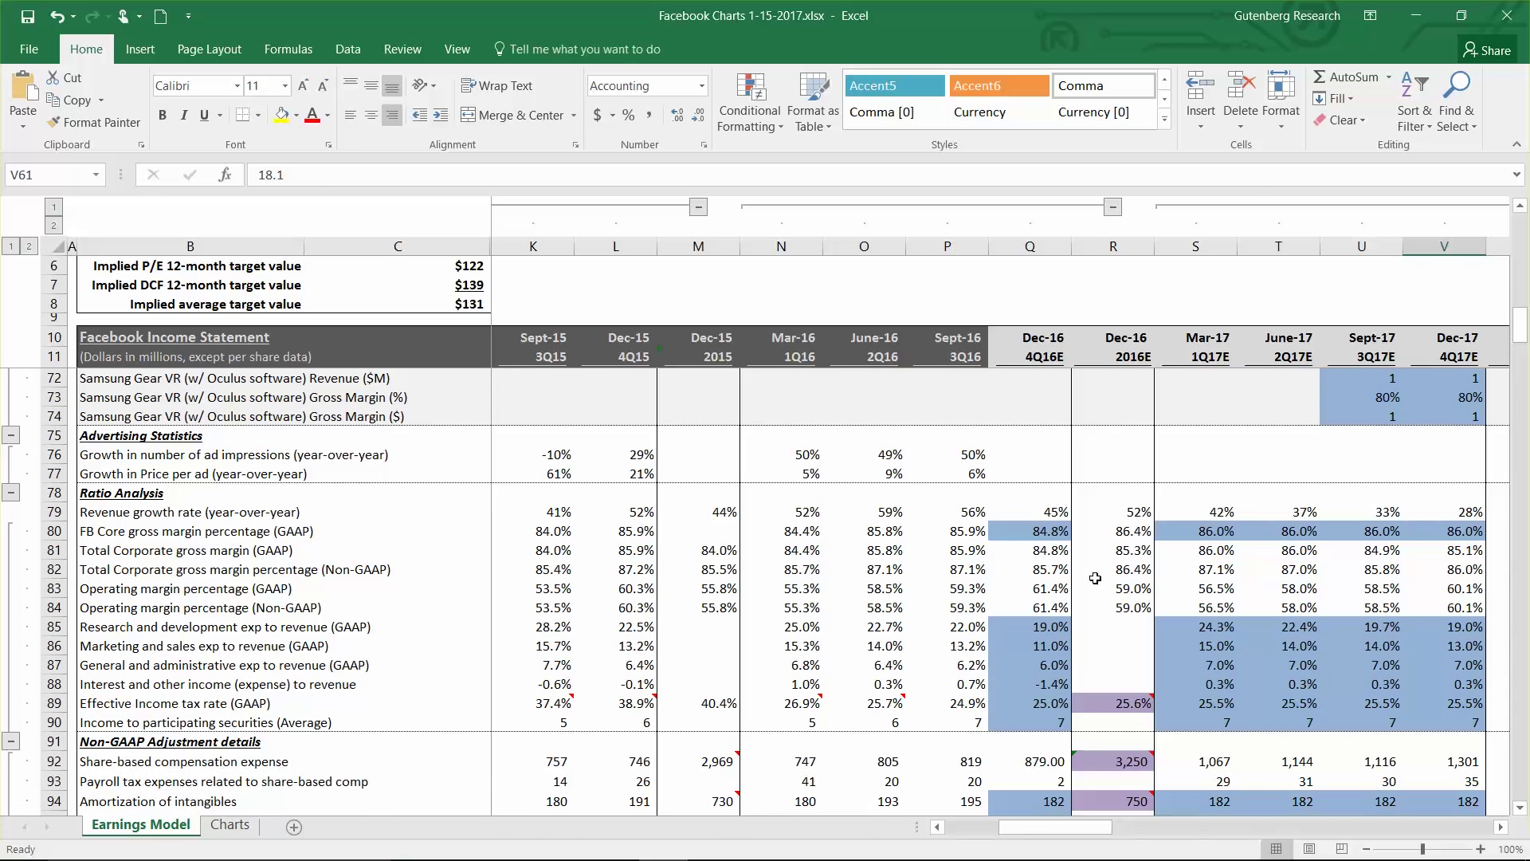
key(alt+Tab)
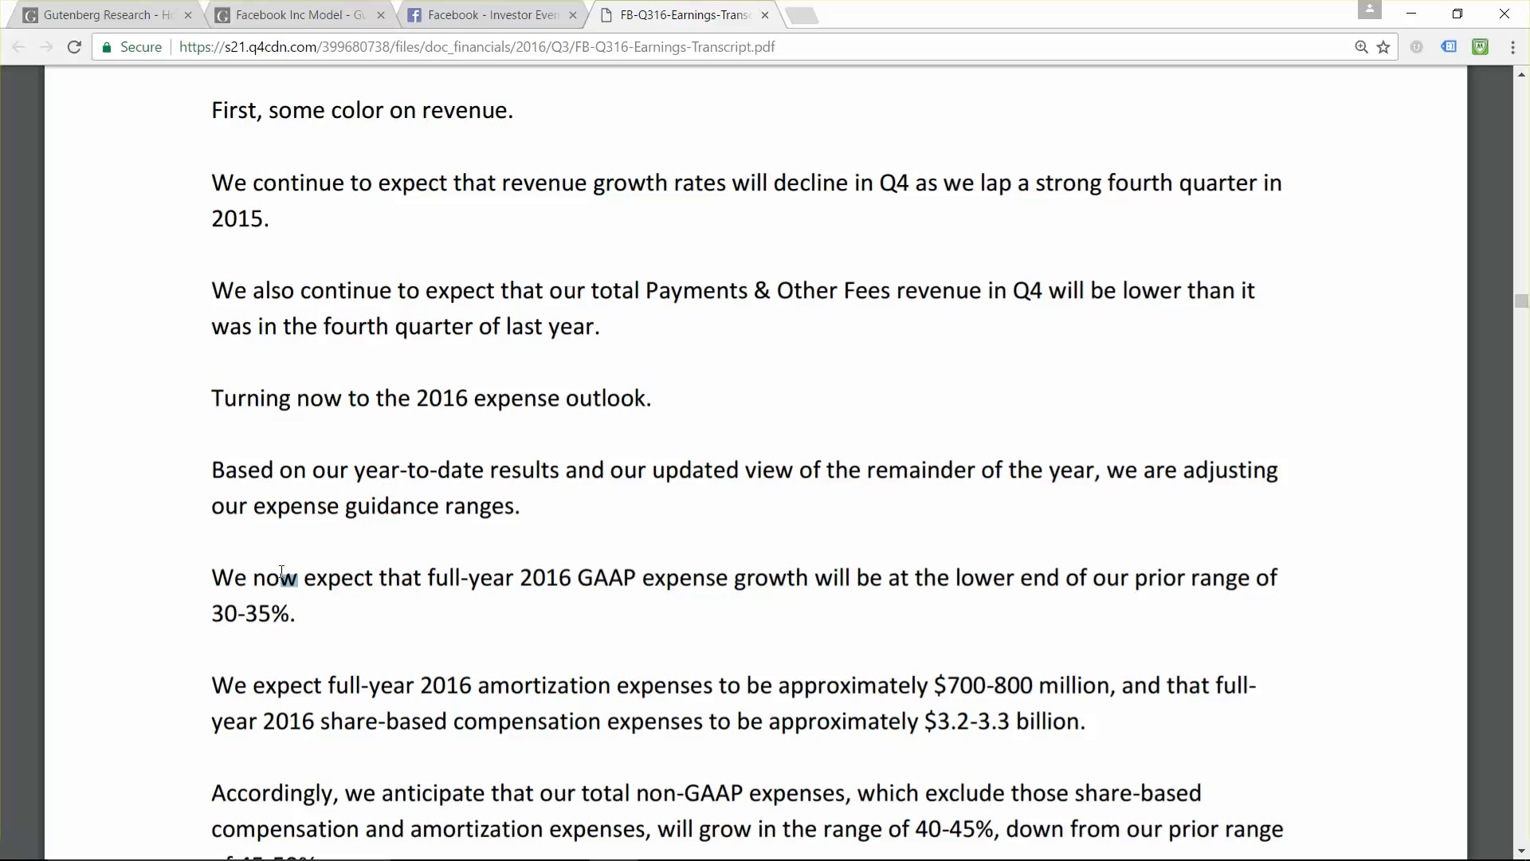
drag(212, 576, 586, 618)
drag(353, 624, 308, 615)
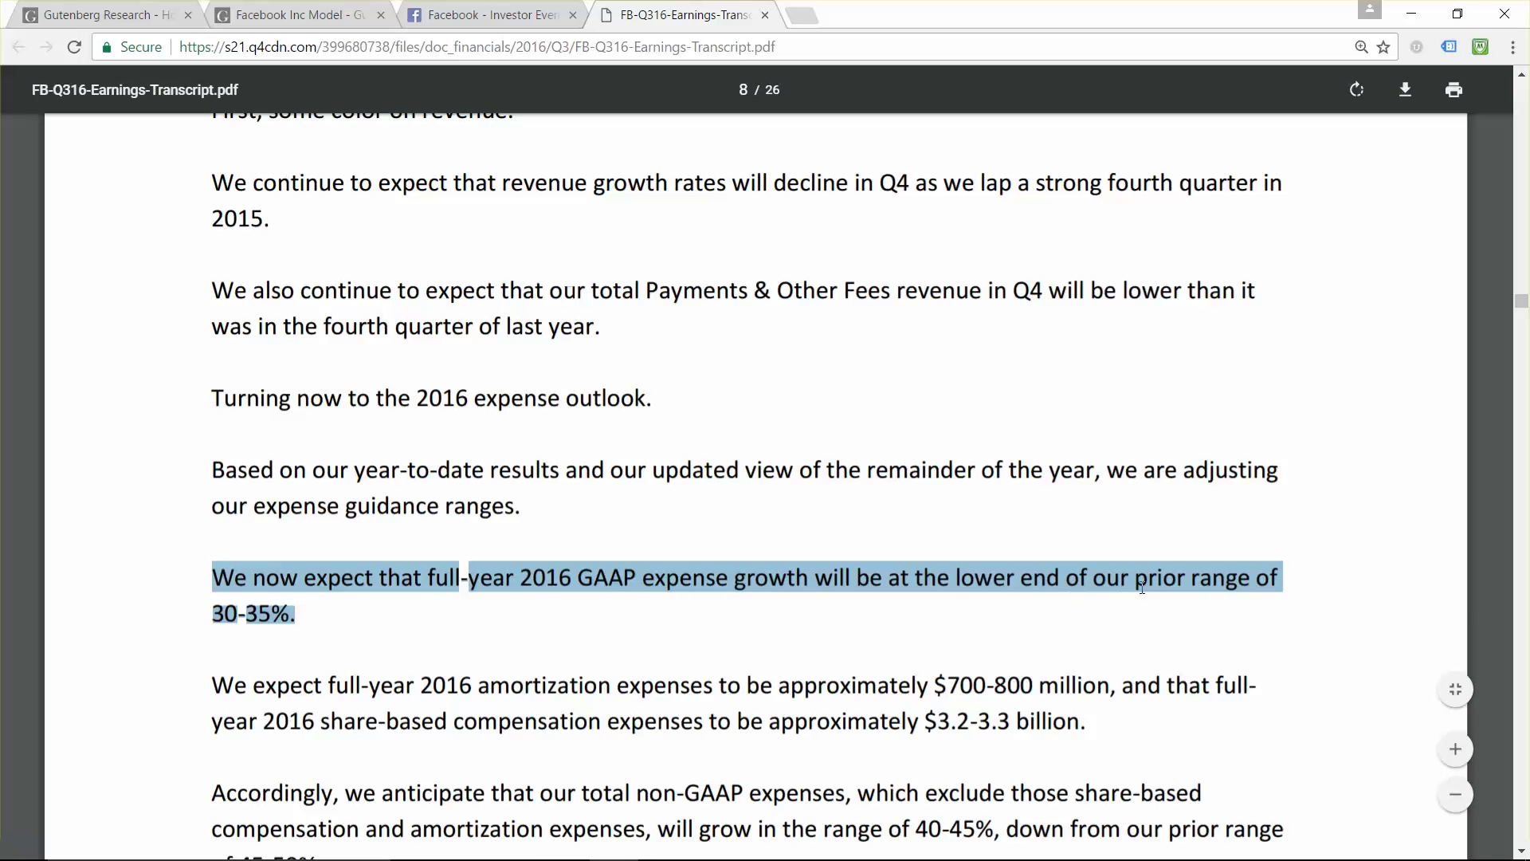
click(357, 614)
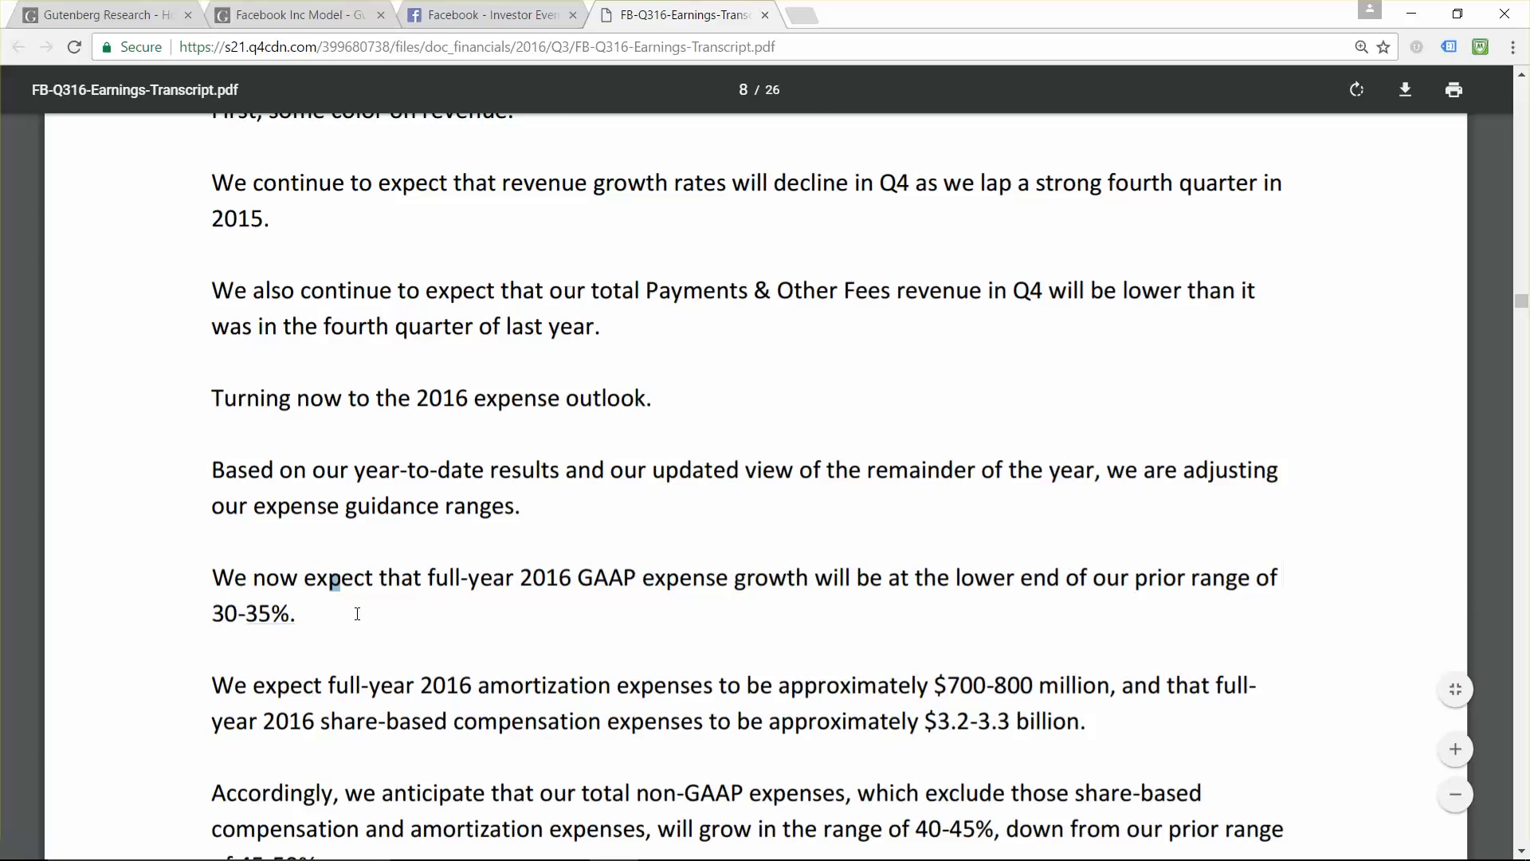
Step: Switch back to Excel and inspect the 4Q16E marketing expense ratio and the 2016E GAAP expense growth formula and guidance comments
key(alt+Tab)
click(1060, 645)
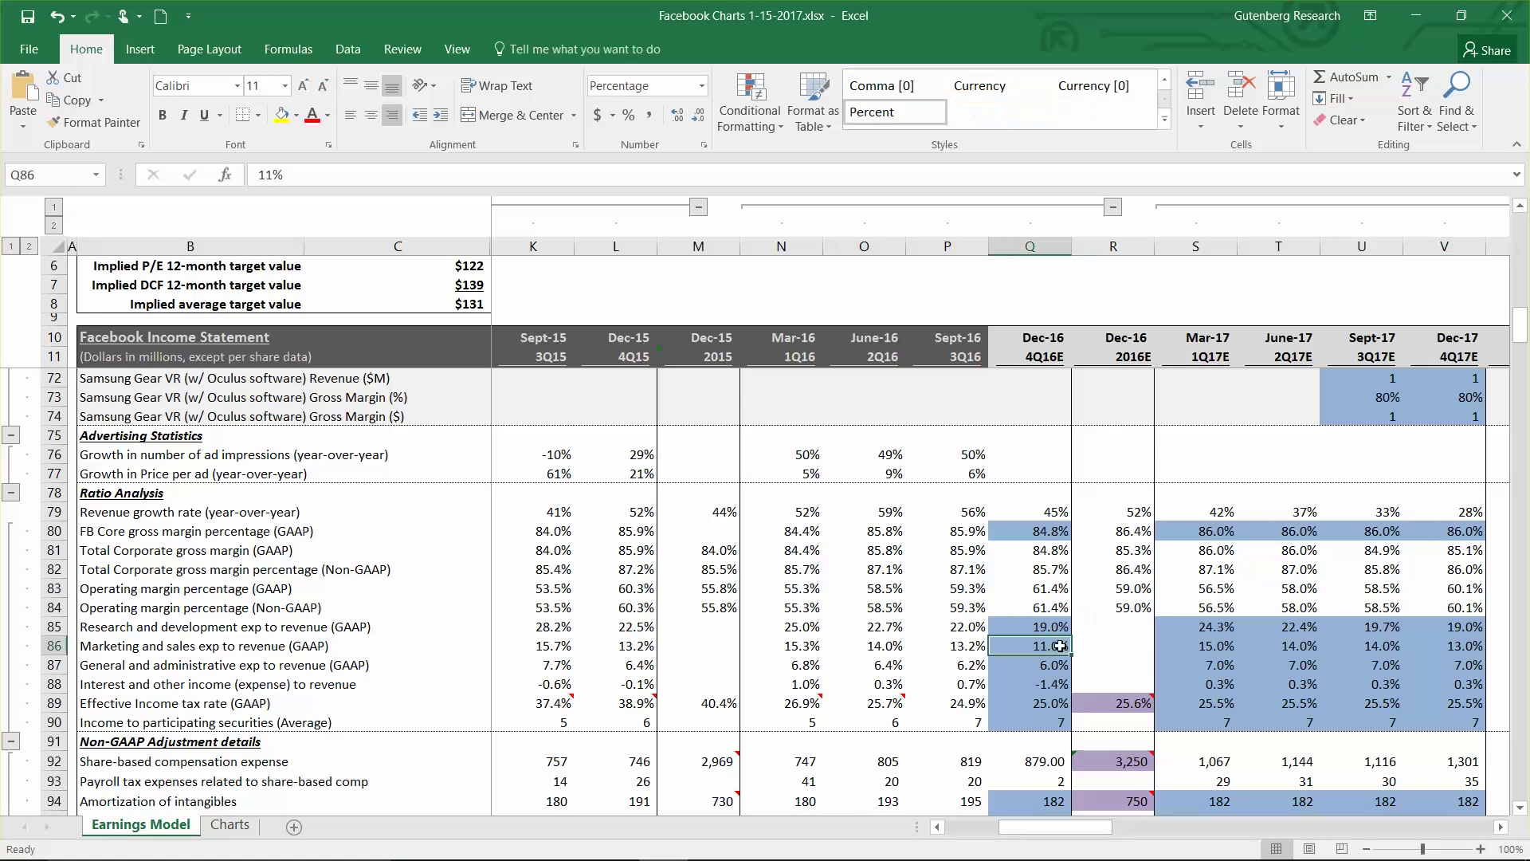
scroll(1060, 646, down, 7)
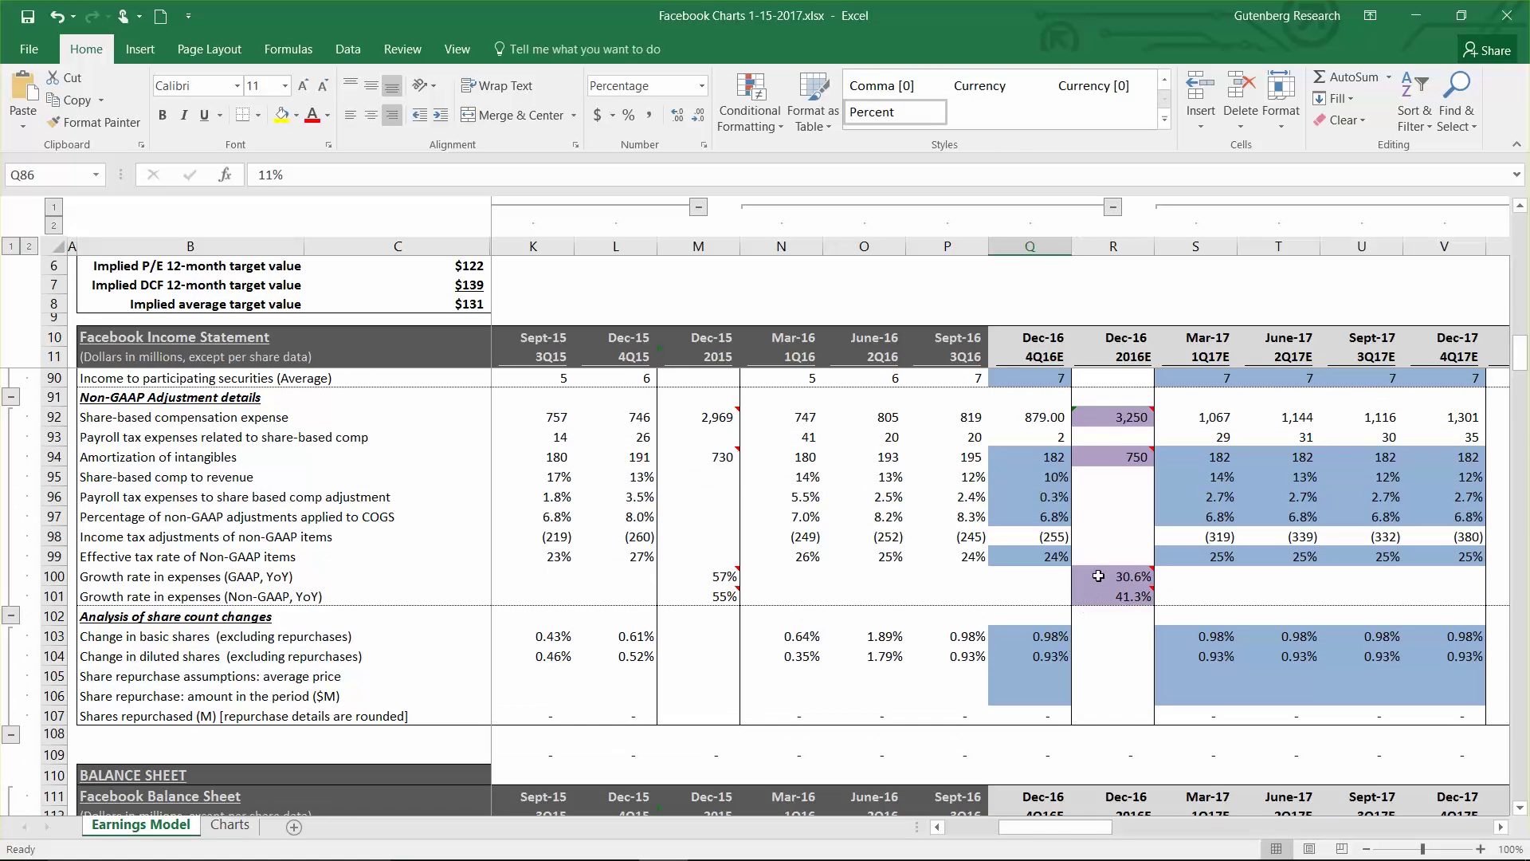
click(1104, 575)
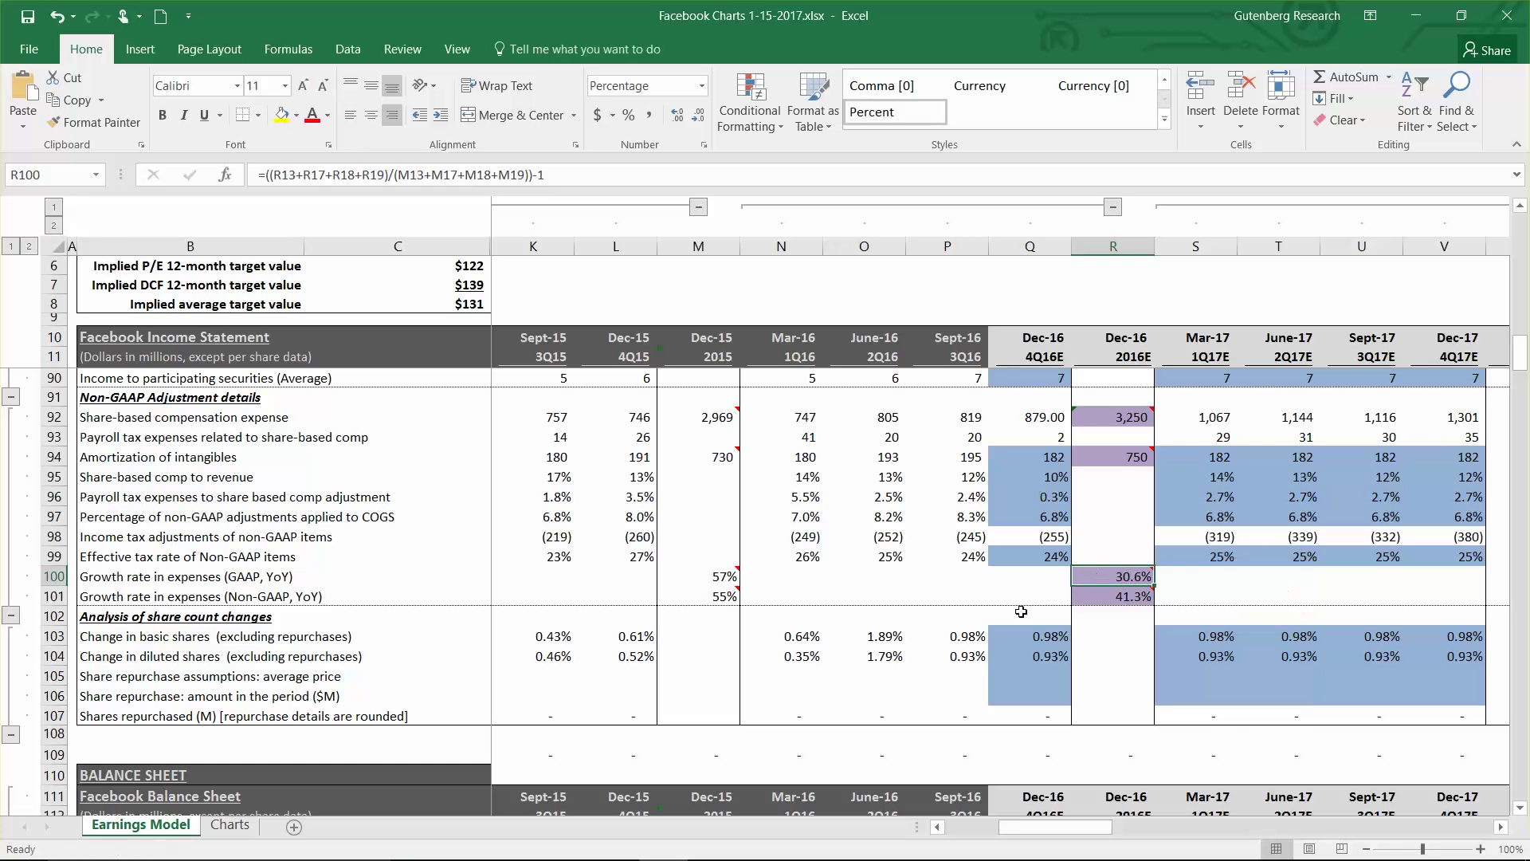
mouse_move(1101, 571)
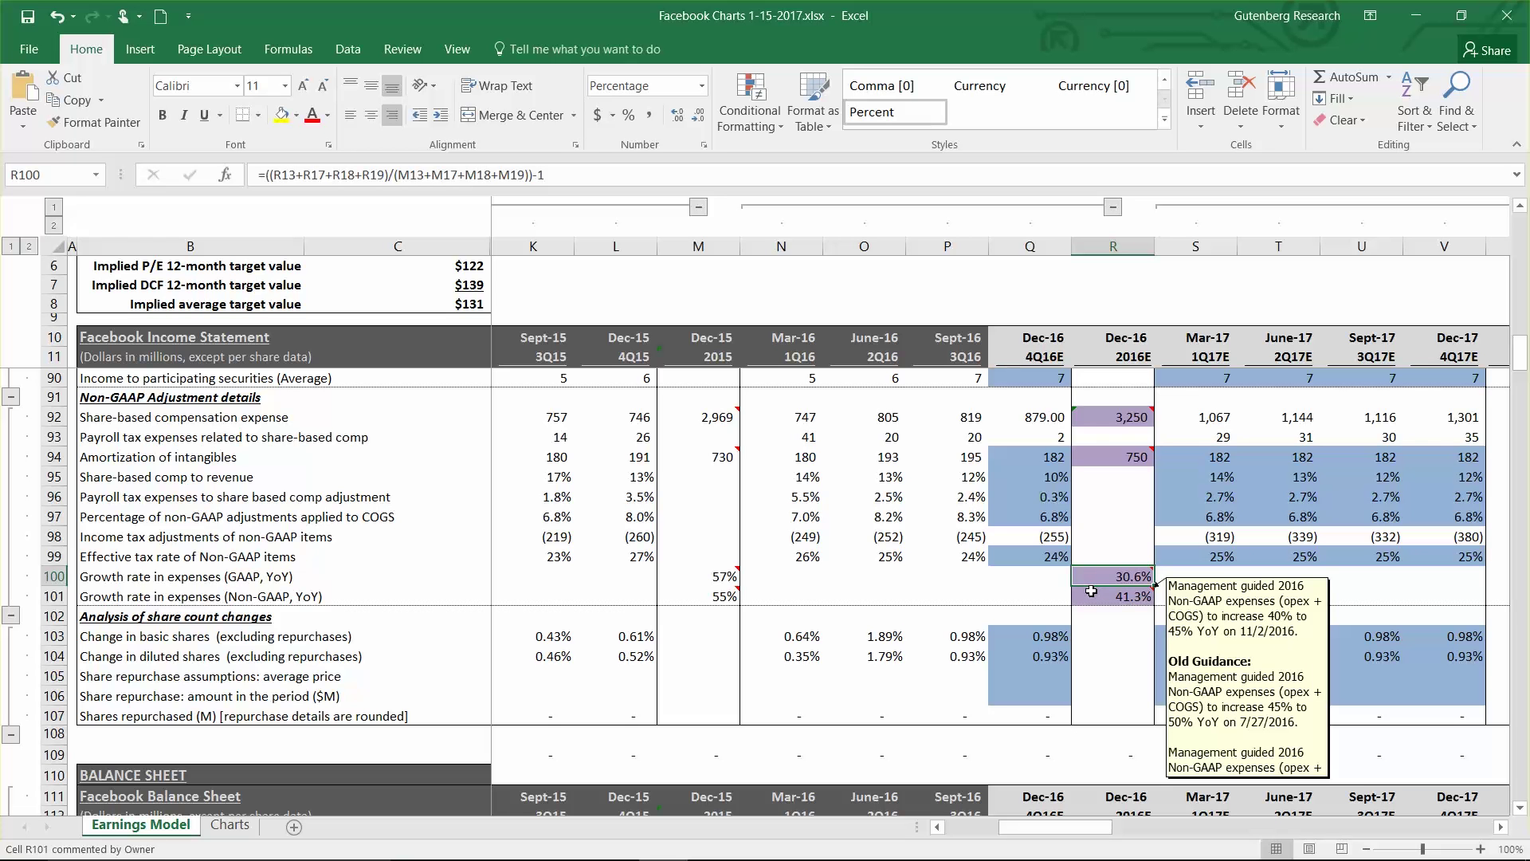
click(1036, 577)
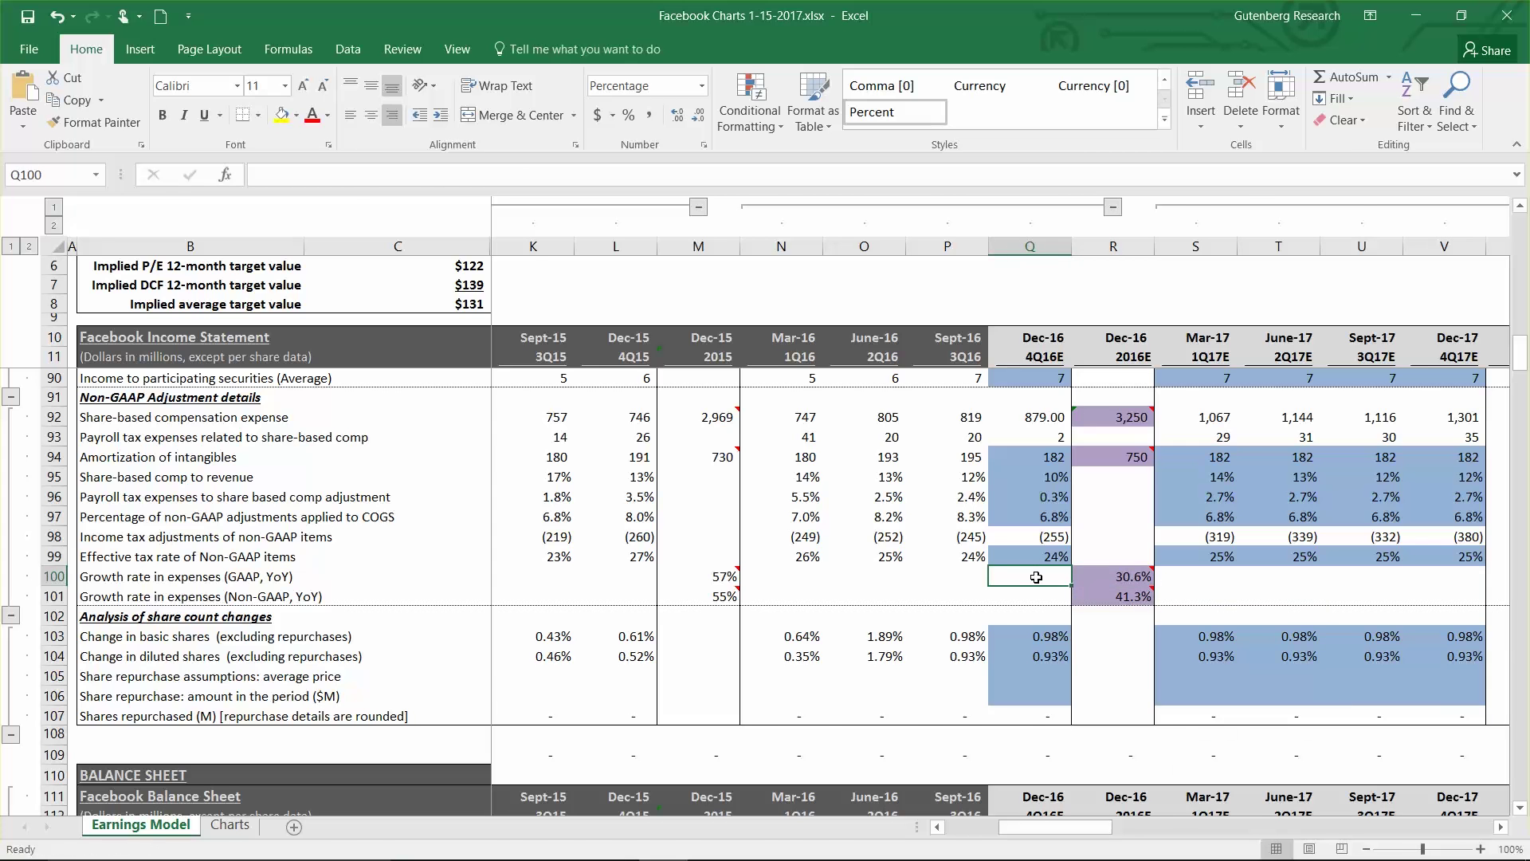
Step: Switch to the transcript in Chrome and highlight the guidance for total non-GAAP expense growth of 40-45%
key(alt+Tab)
scroll(614, 586, down, 1)
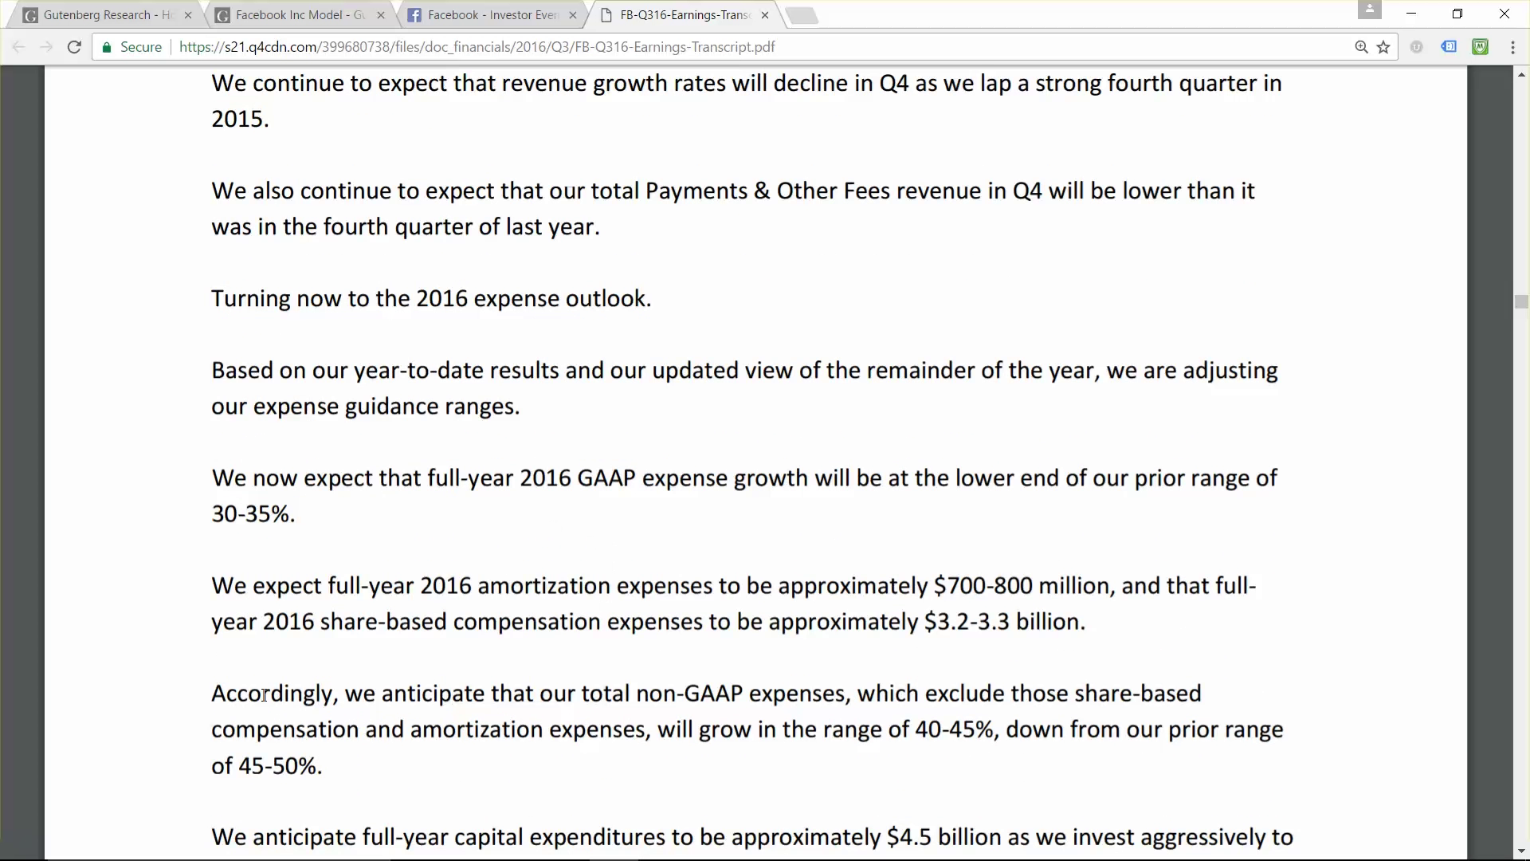
drag(198, 692, 999, 728)
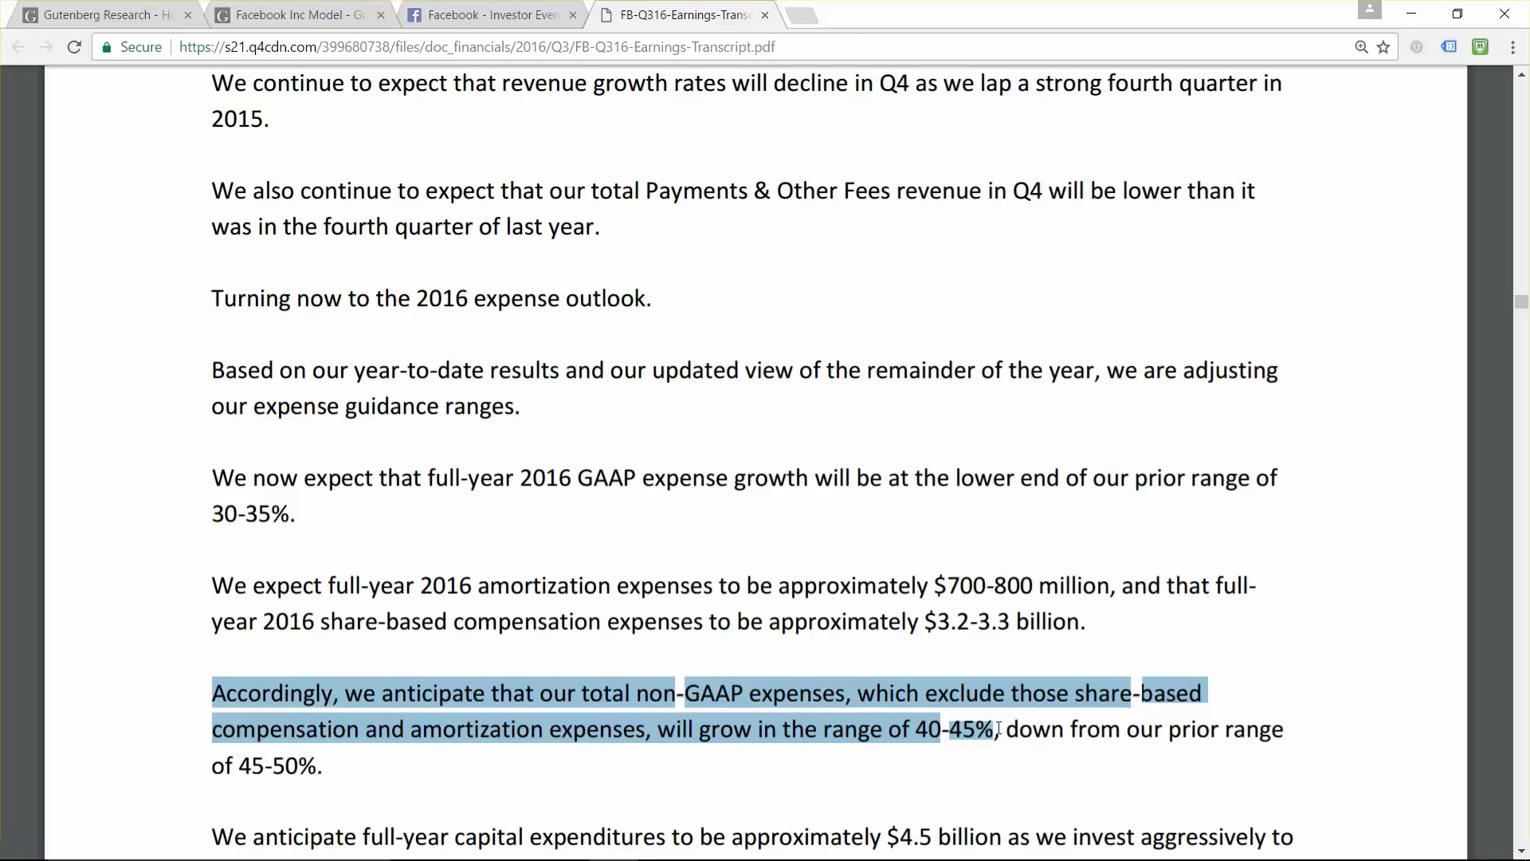
click(805, 616)
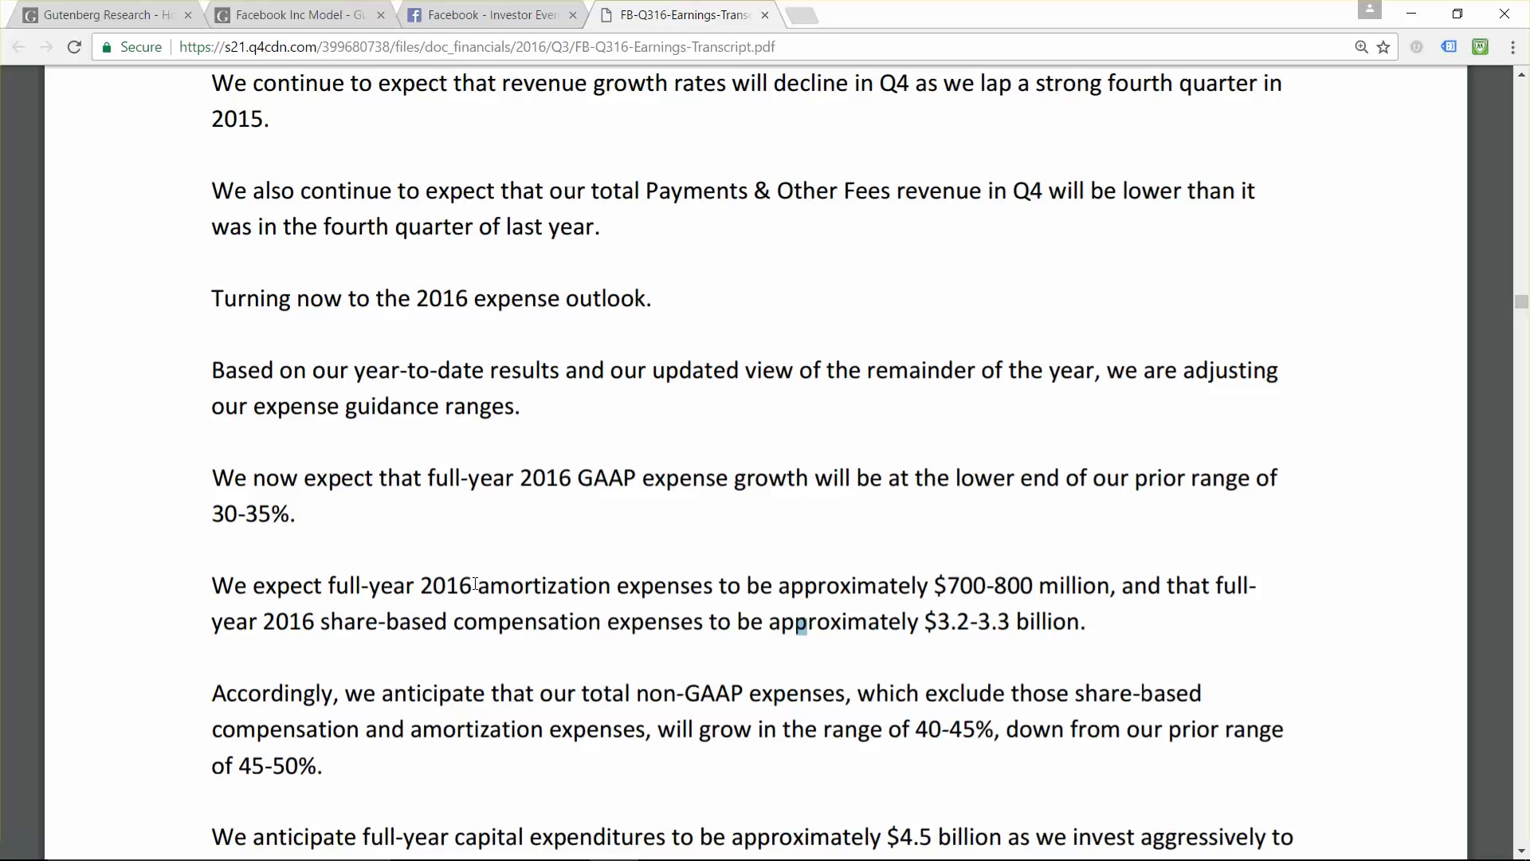
Step: Highlight the full-year 2016 amortization guidance of $700-800 million, and switch to Excel to check the 2016E amortization of intangibles against it
drag(462, 586, 1106, 581)
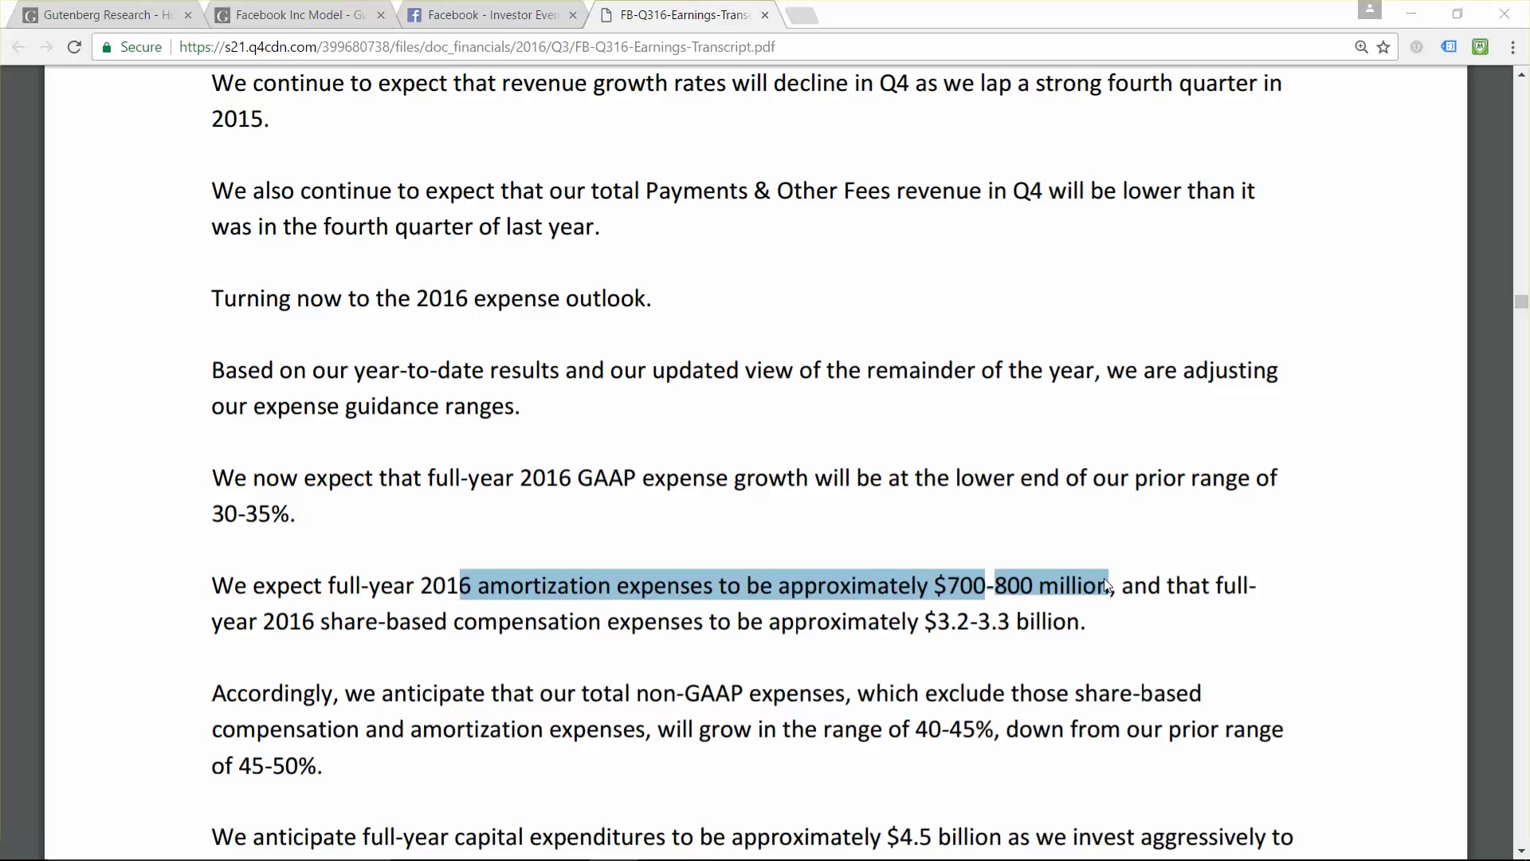
key(alt+Tab)
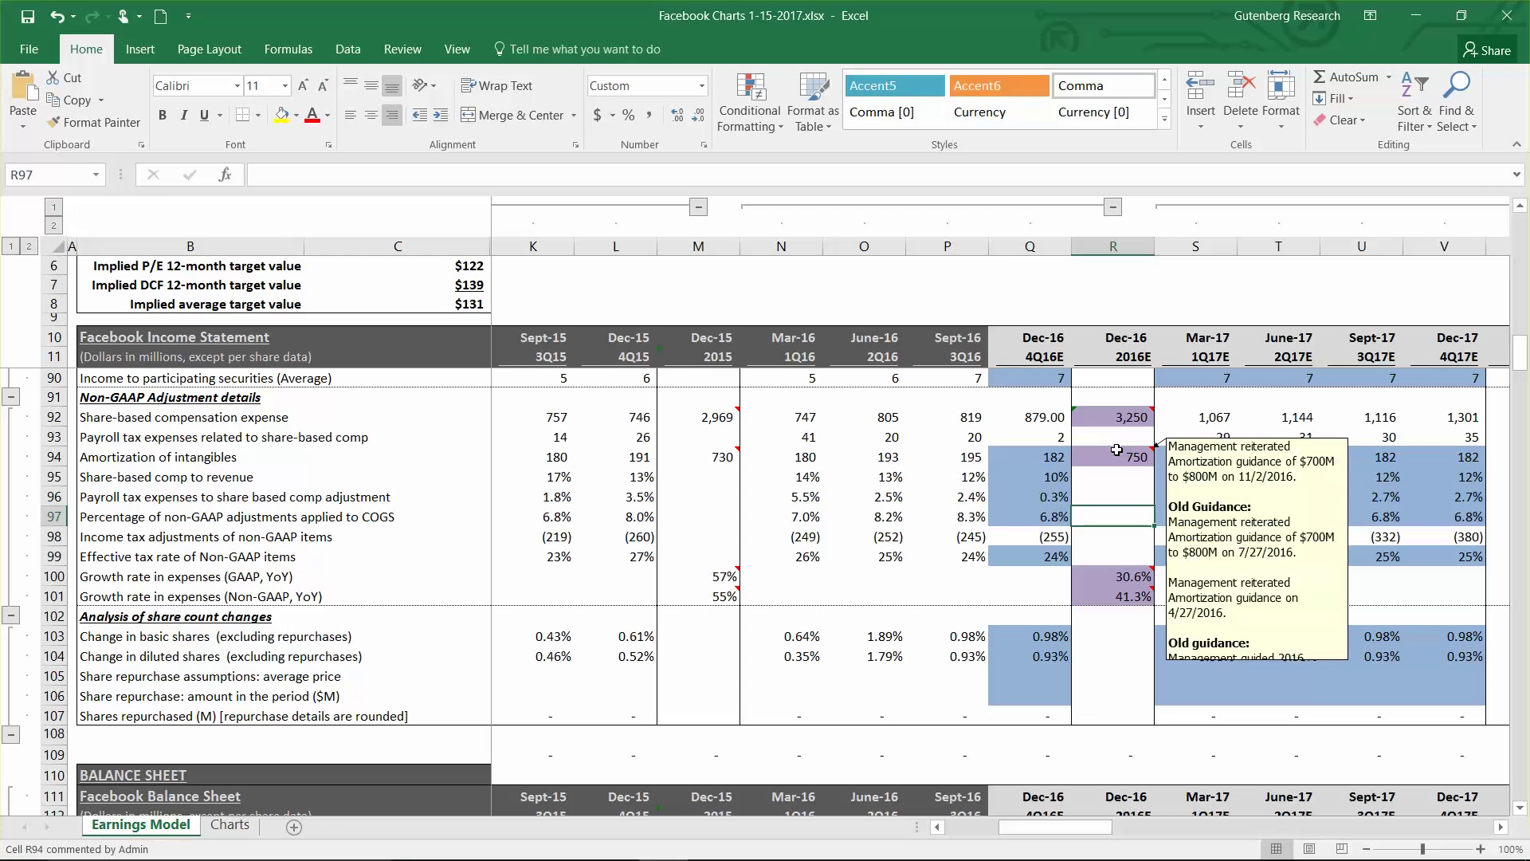
click(1116, 451)
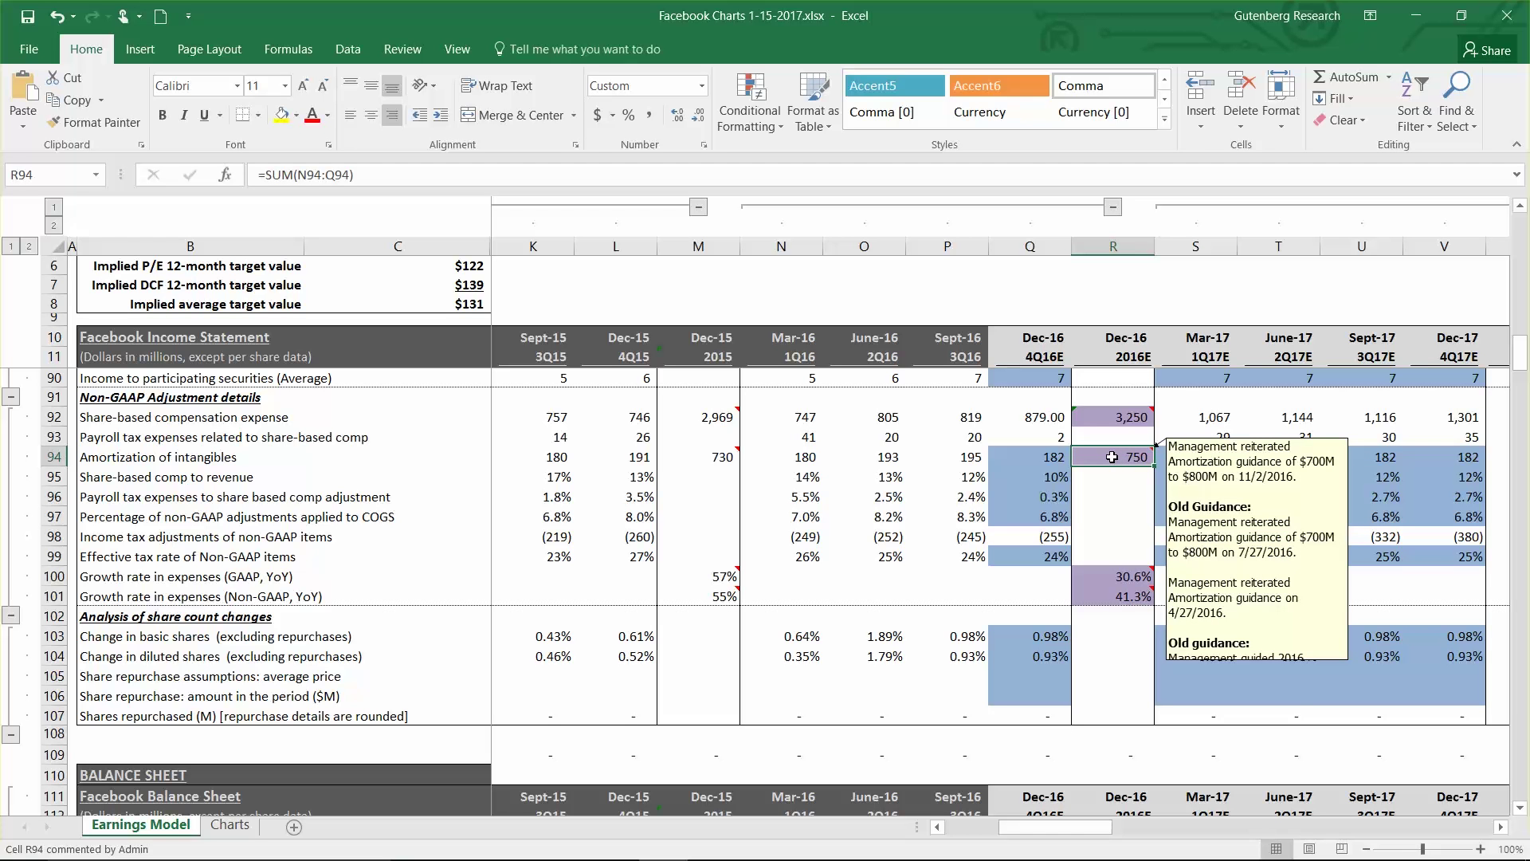
Step: Highlight the $3.2-3.3 billion share-based compensation guidance in the Chrome transcript, and compare it with the 2016E share-based compensation expense in Excel
key(alt+Tab)
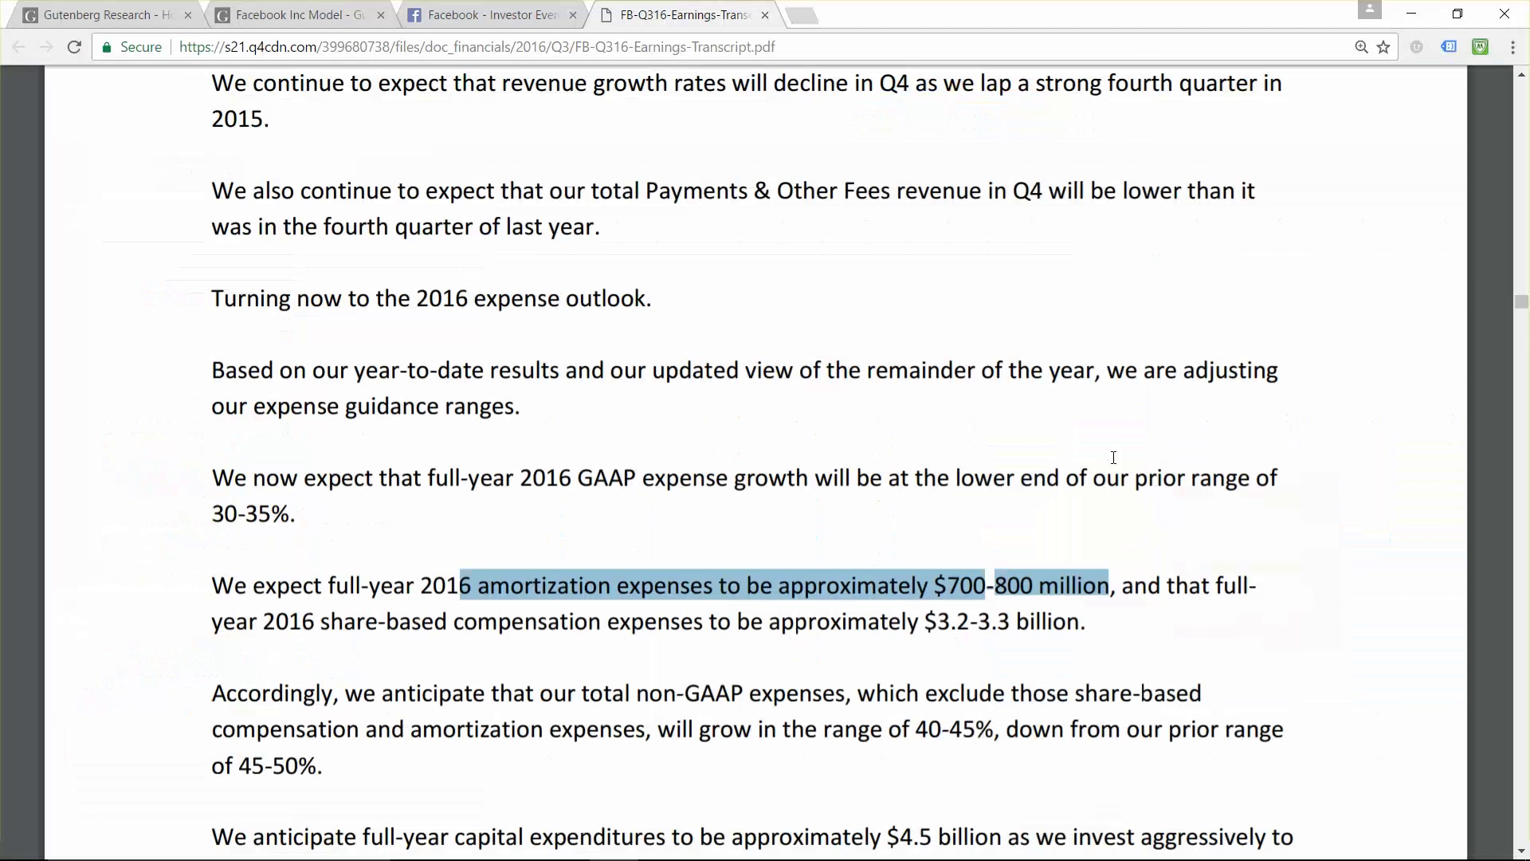
click(891, 637)
scroll(823, 638, down, 1)
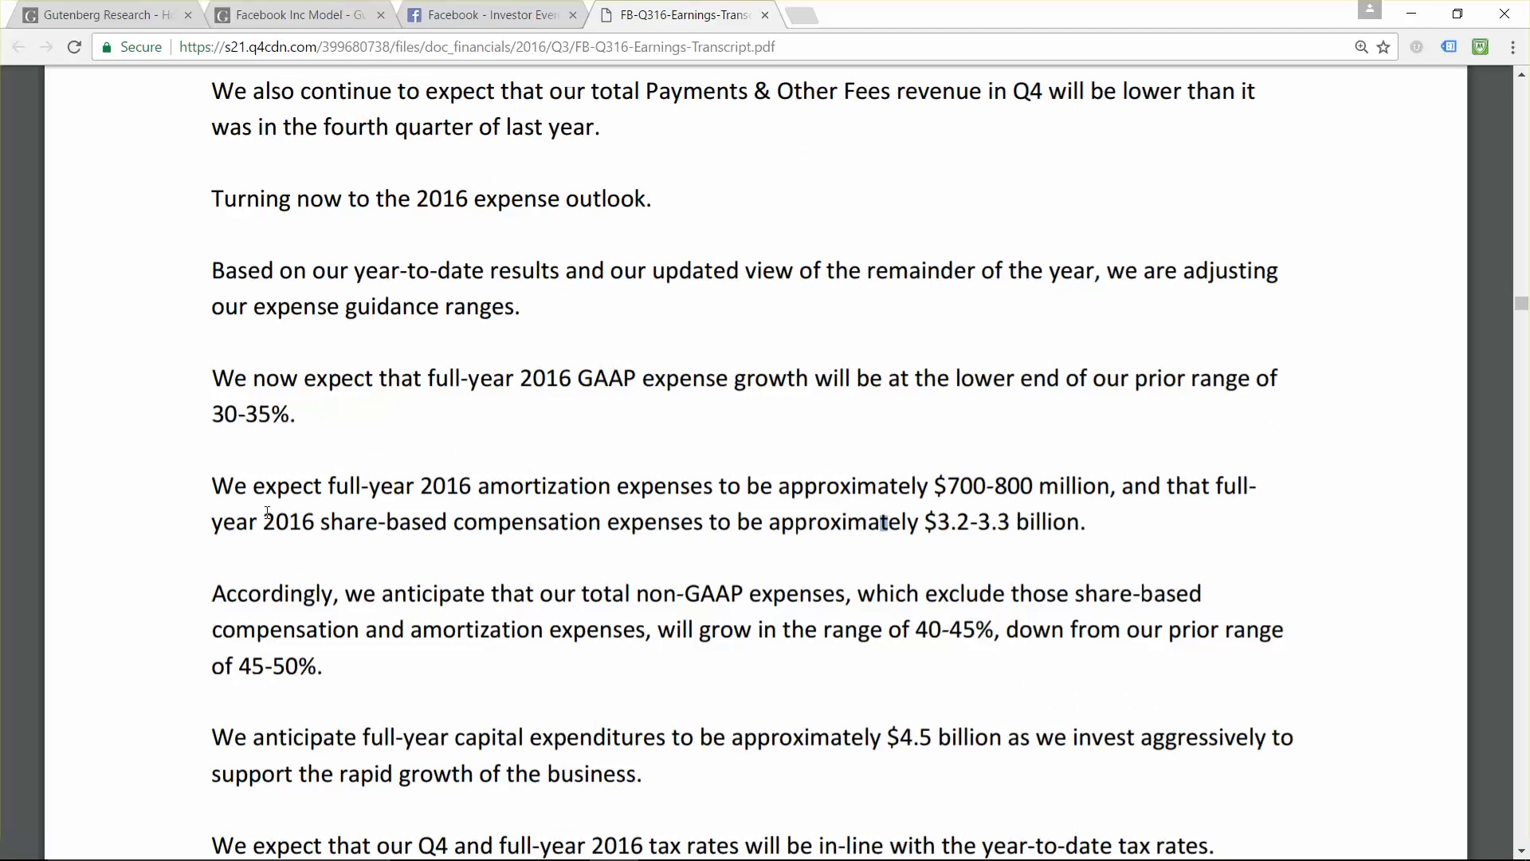
drag(267, 514, 1011, 518)
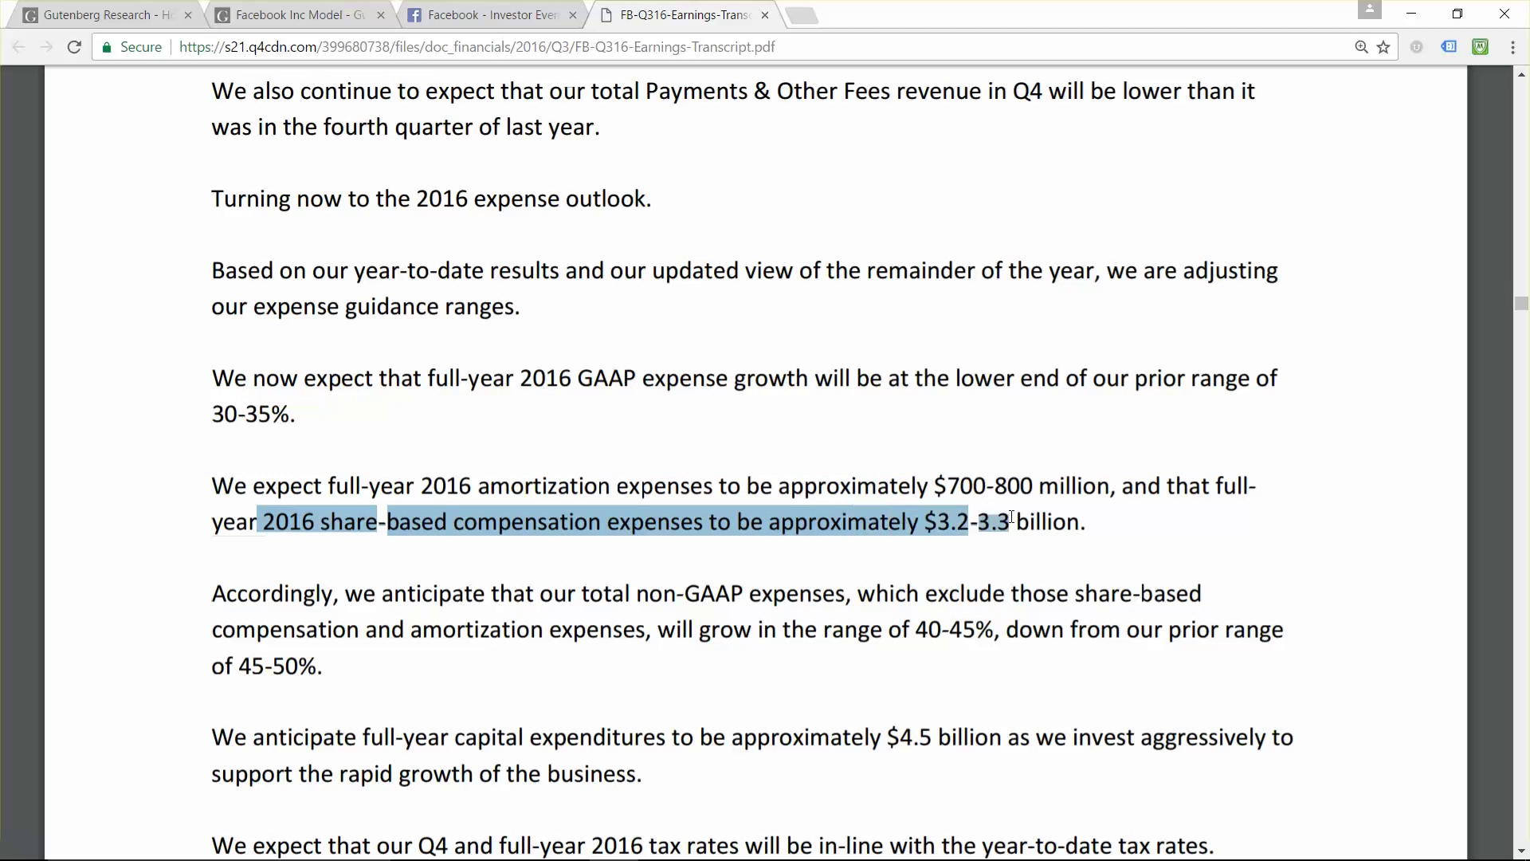
key(alt+Tab)
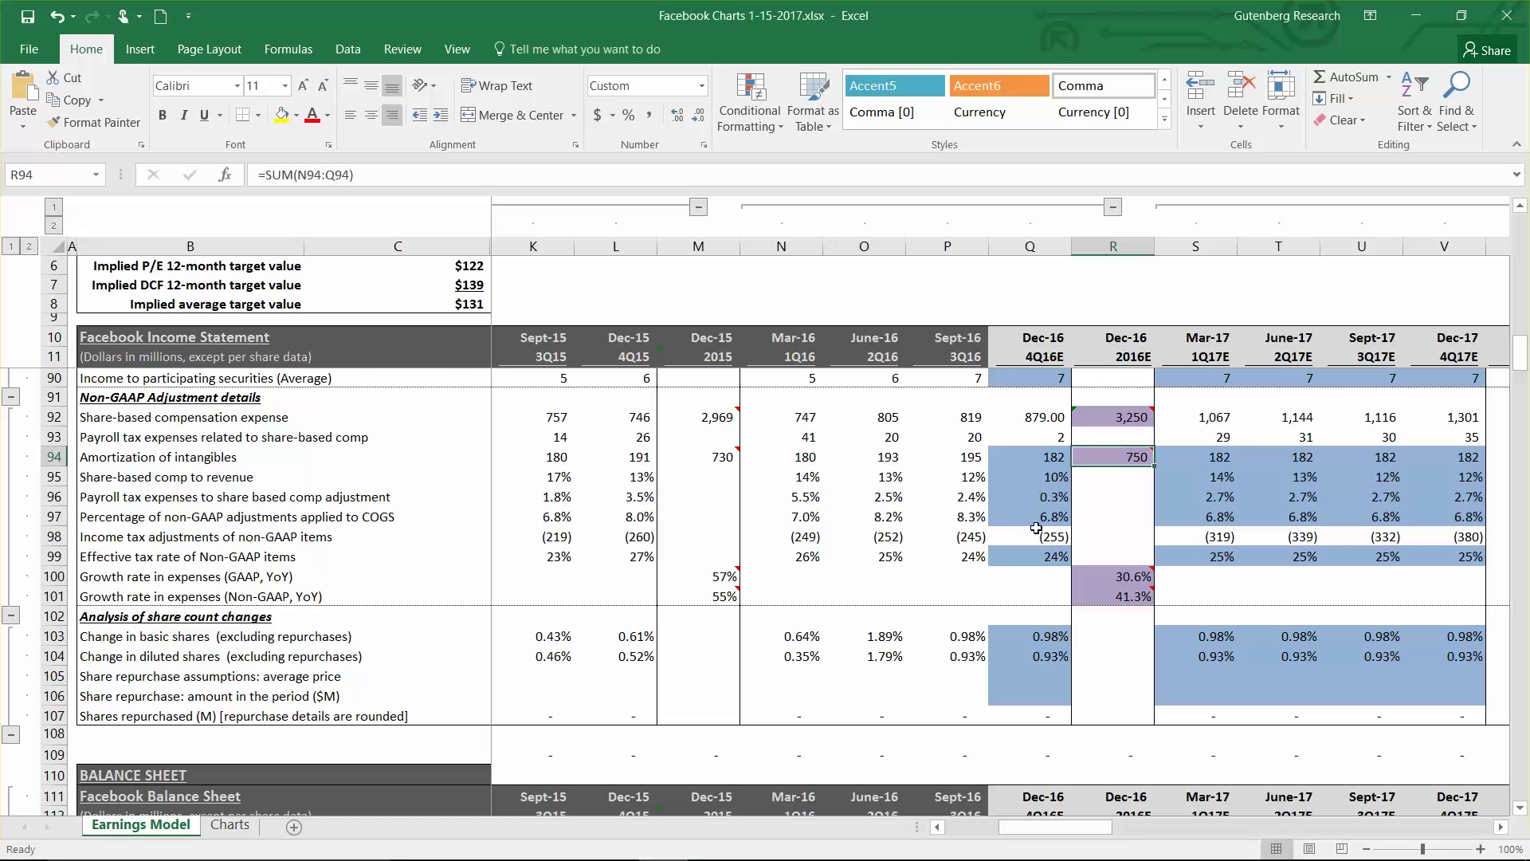
click(1096, 419)
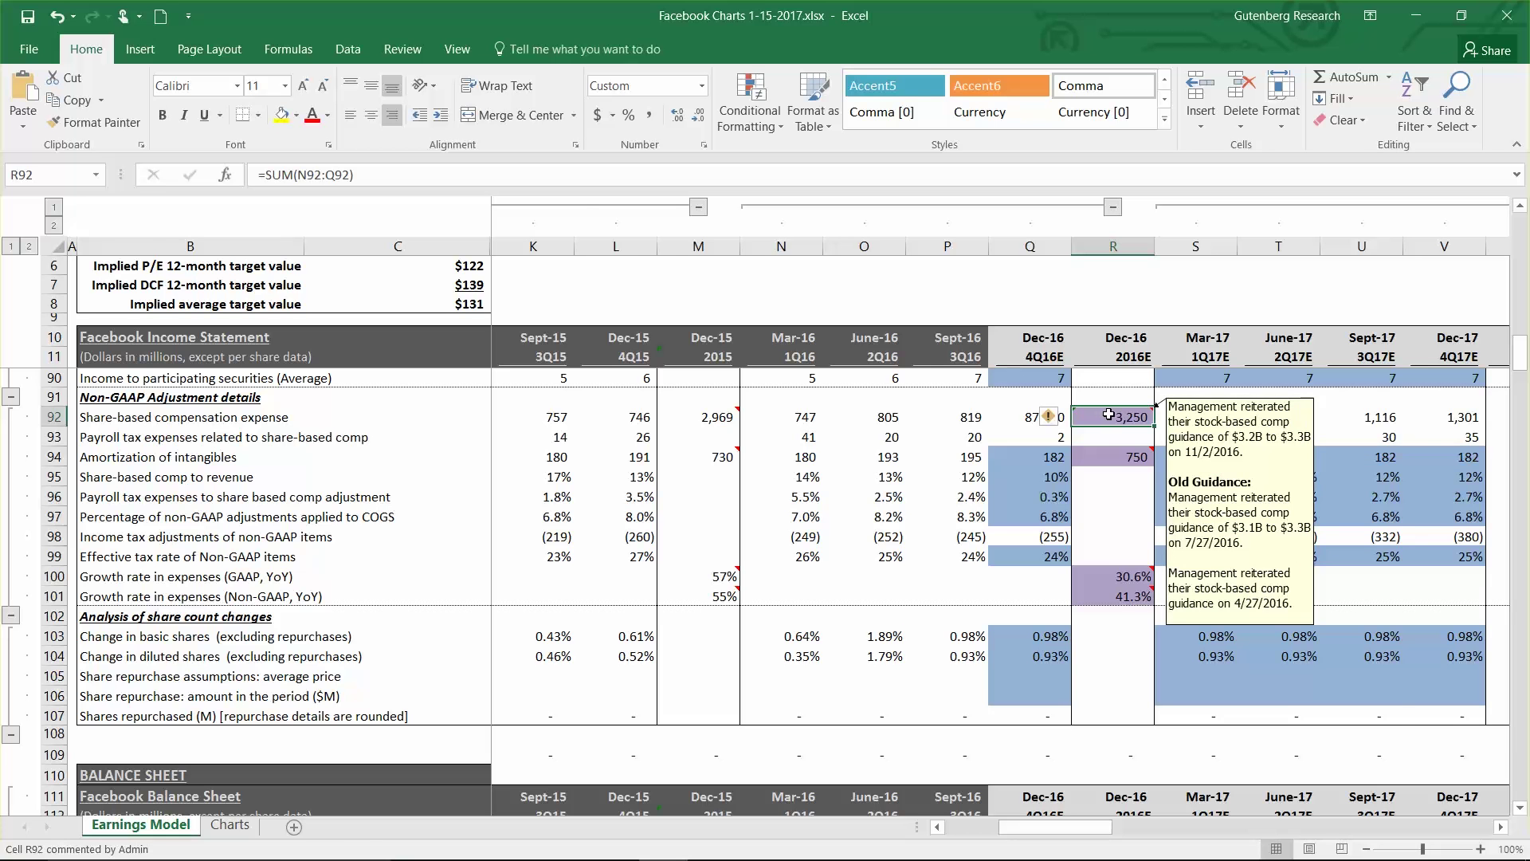
Step: Switch to the Chrome transcript and highlight the full-year capital expenditure guidance of approximately $4.5 billion
key(alt+Tab)
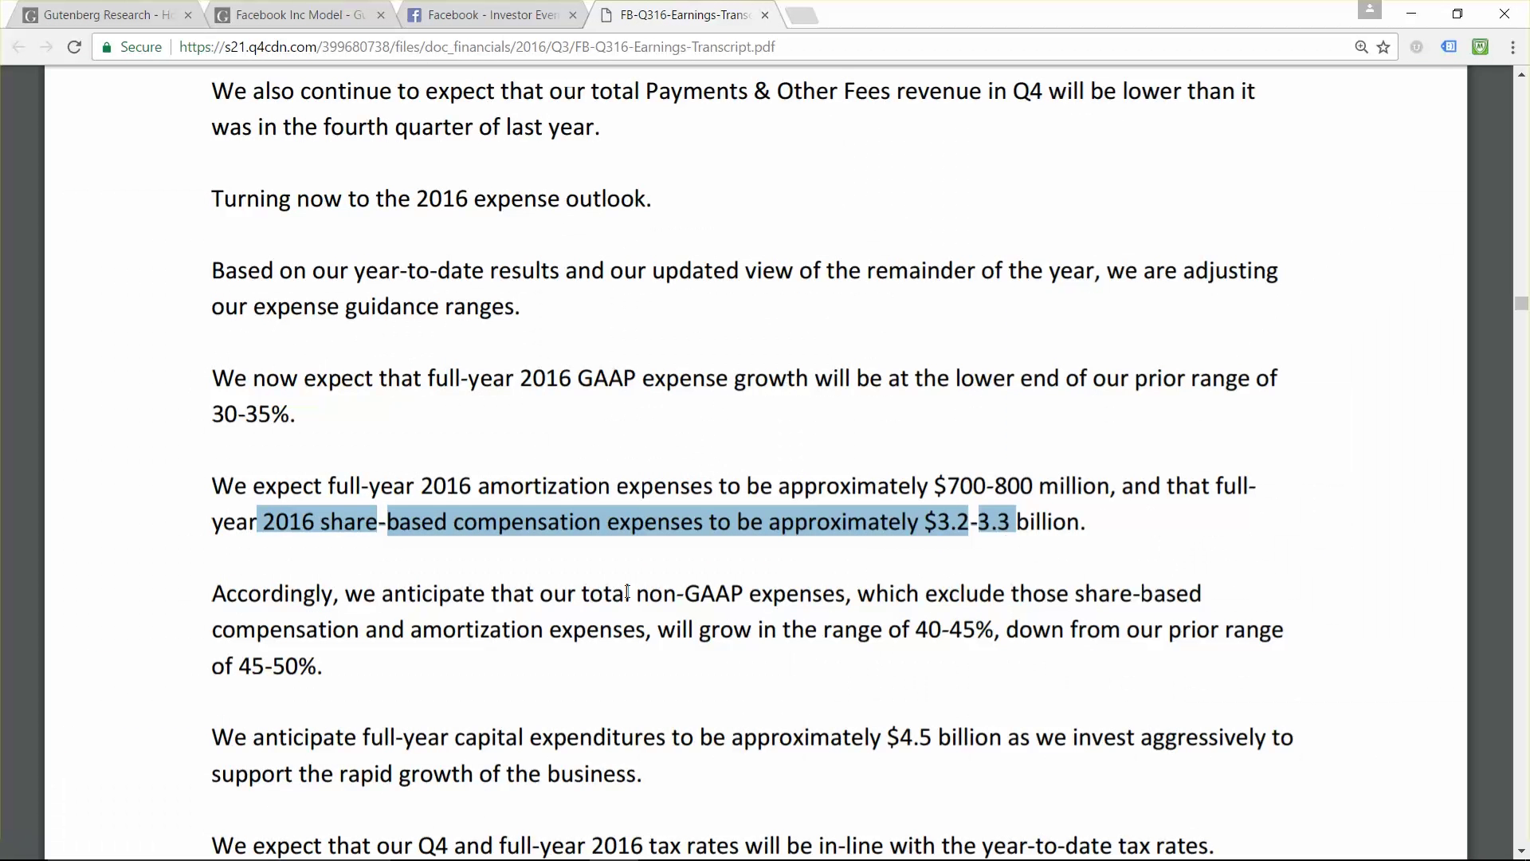
click(867, 596)
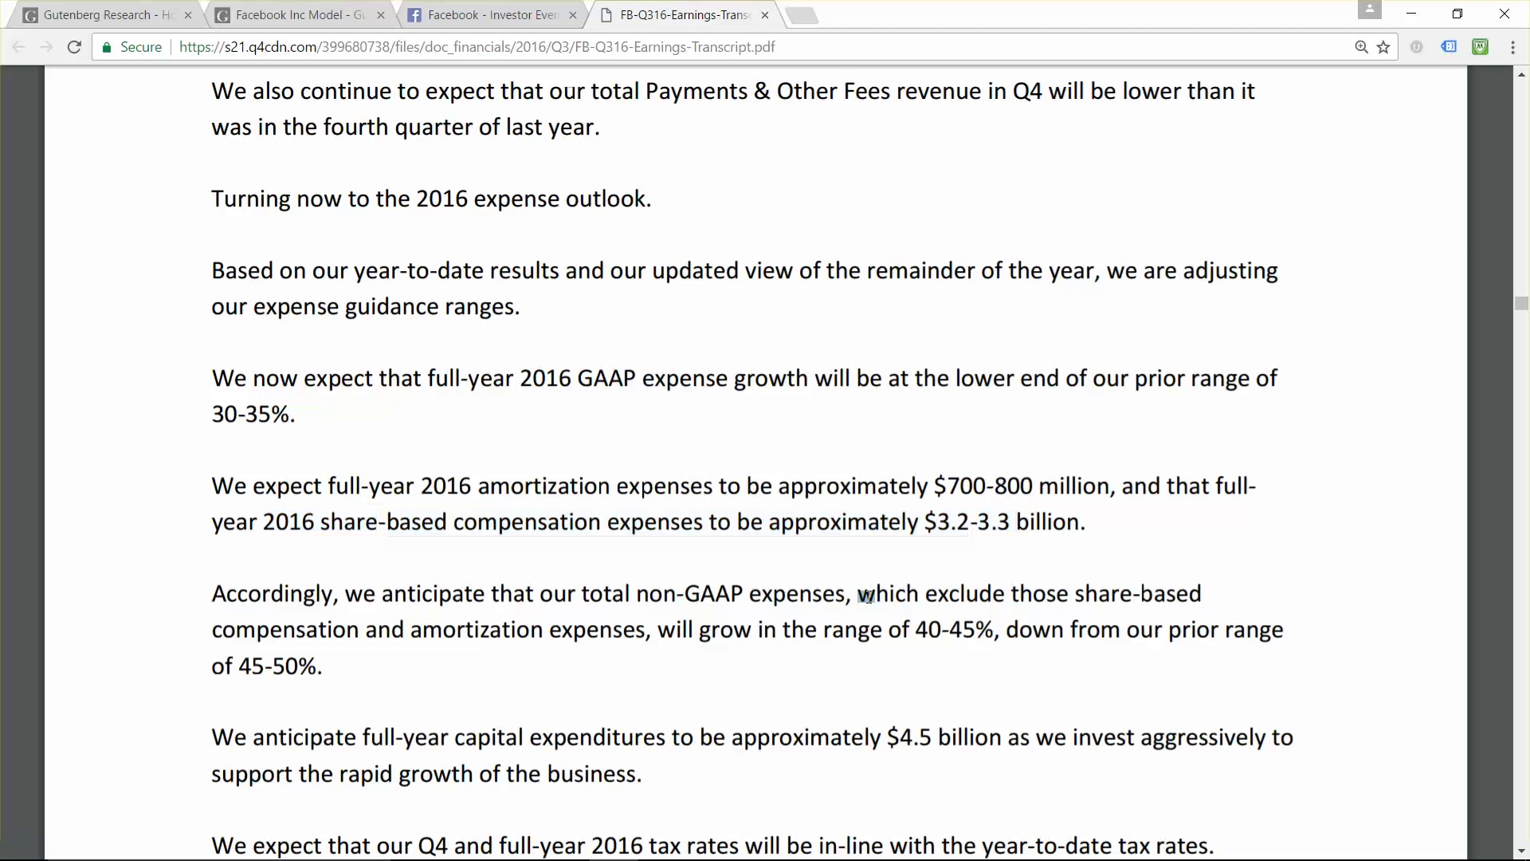
scroll(601, 650, down, 1)
click(592, 646)
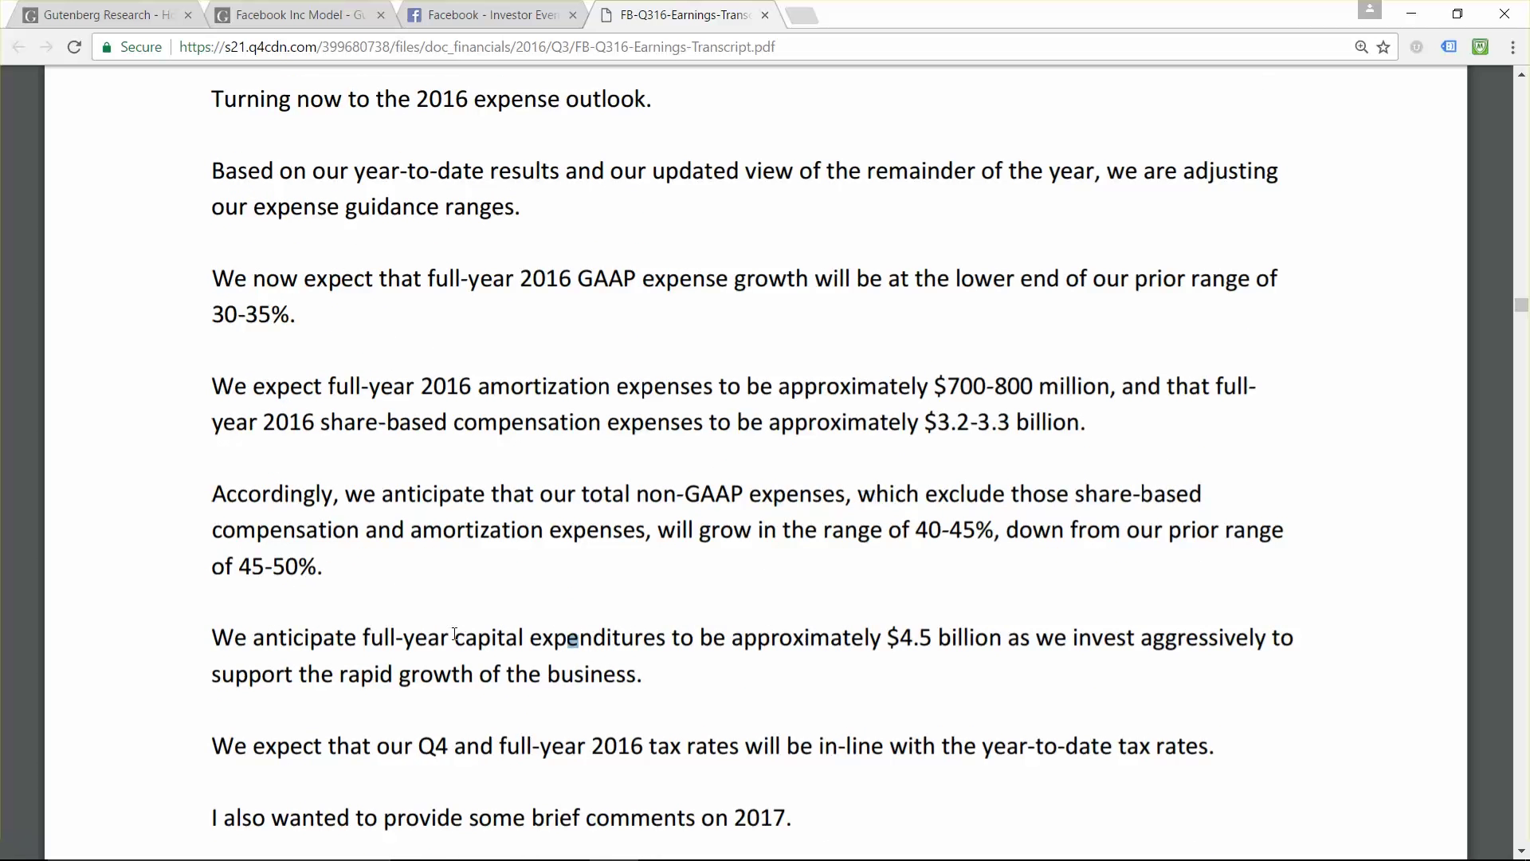
drag(454, 635, 977, 631)
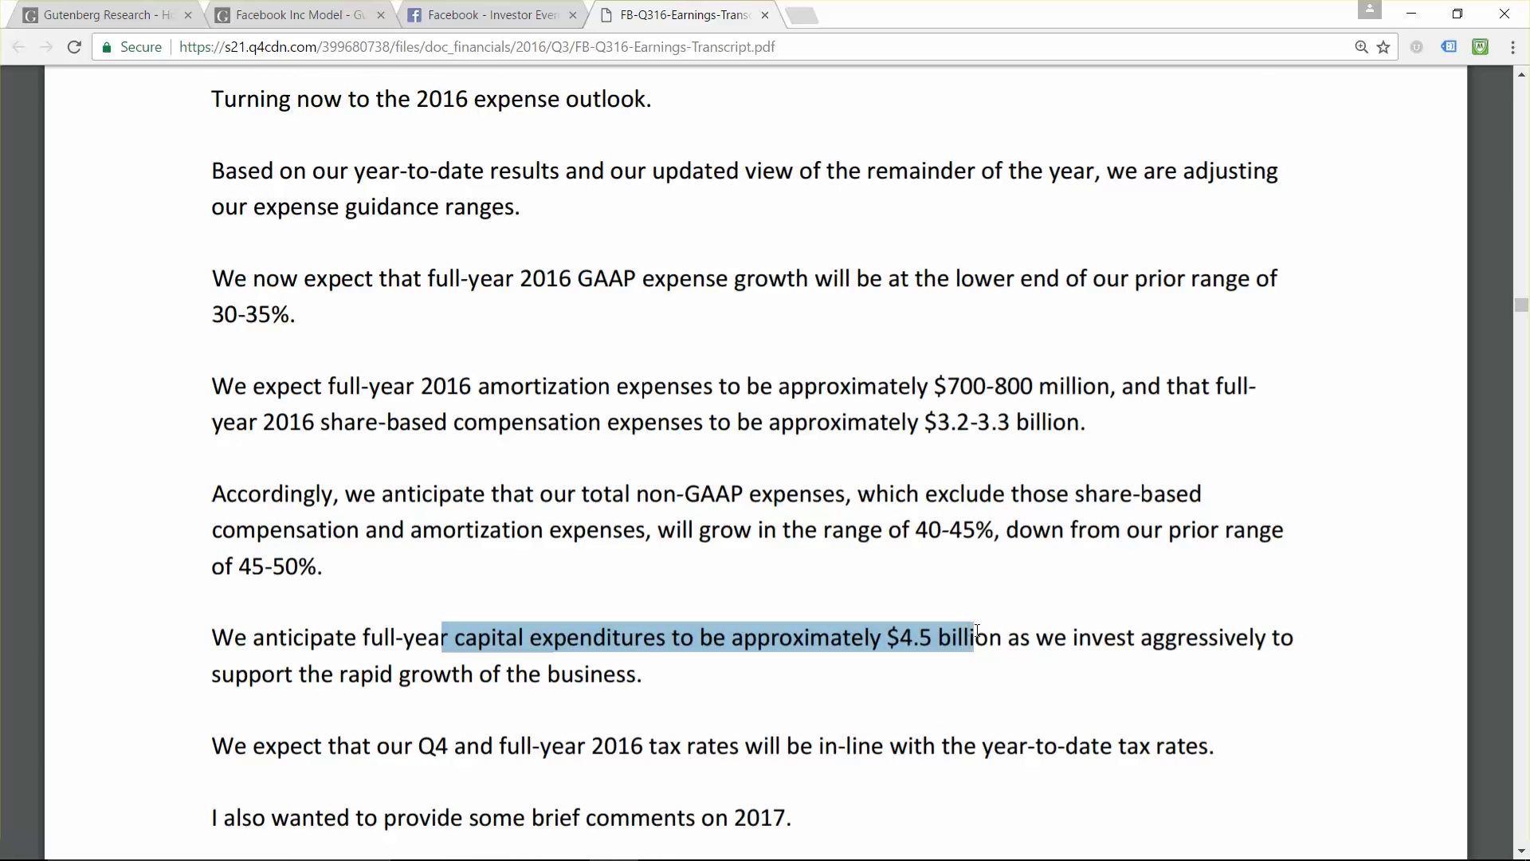
Step: Switch to Excel and inspect Purchase of PPE in the cash flow statement for 4Q16E, 2016E and 2015, plus 2016E operating cash flow
key(alt+Tab)
click(930, 618)
scroll(934, 617, down, 9)
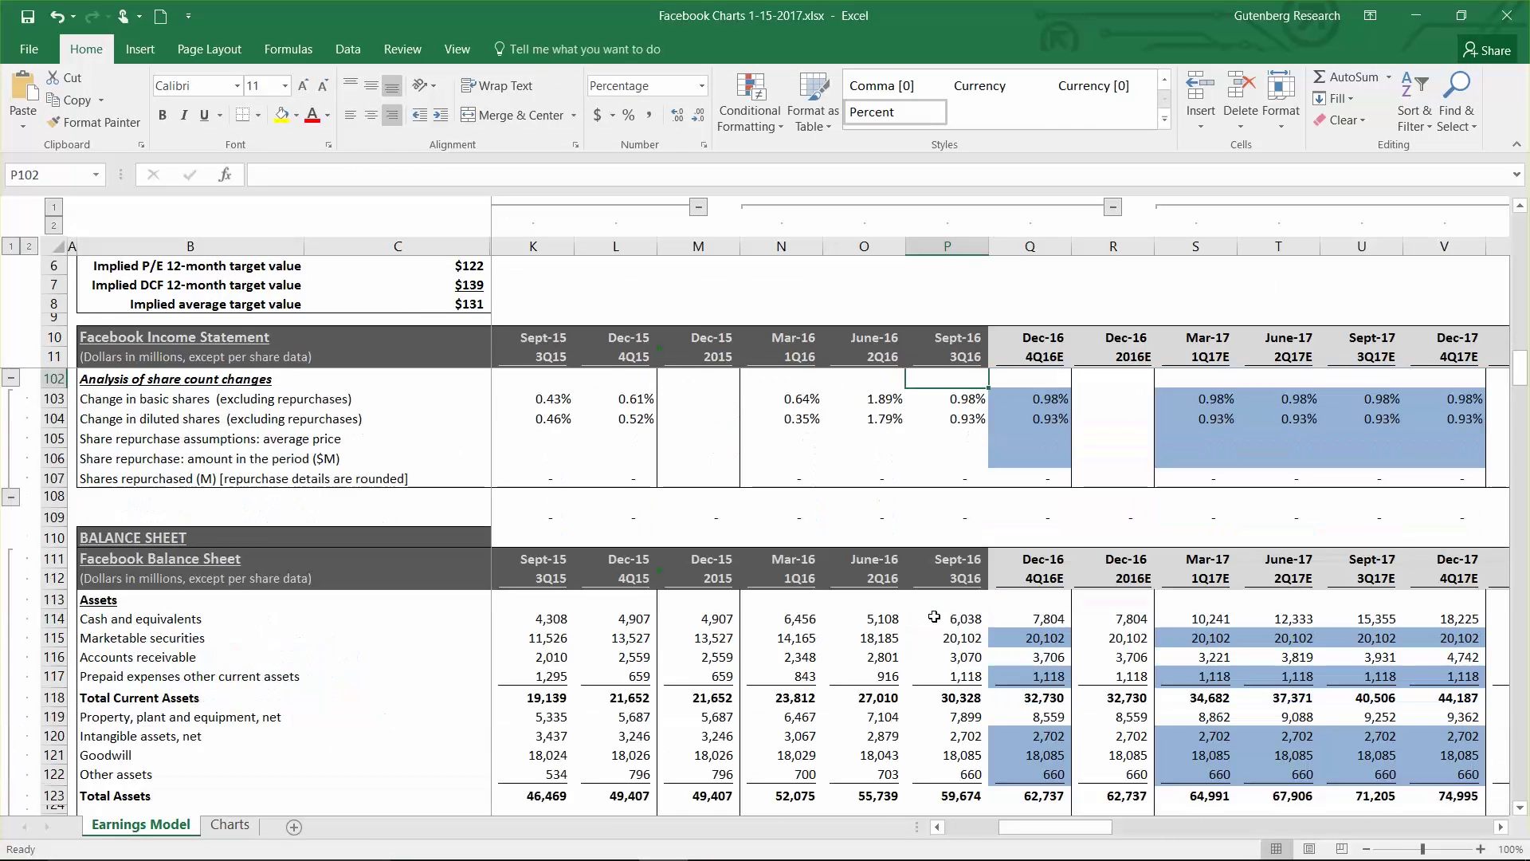
scroll(934, 617, down, 14)
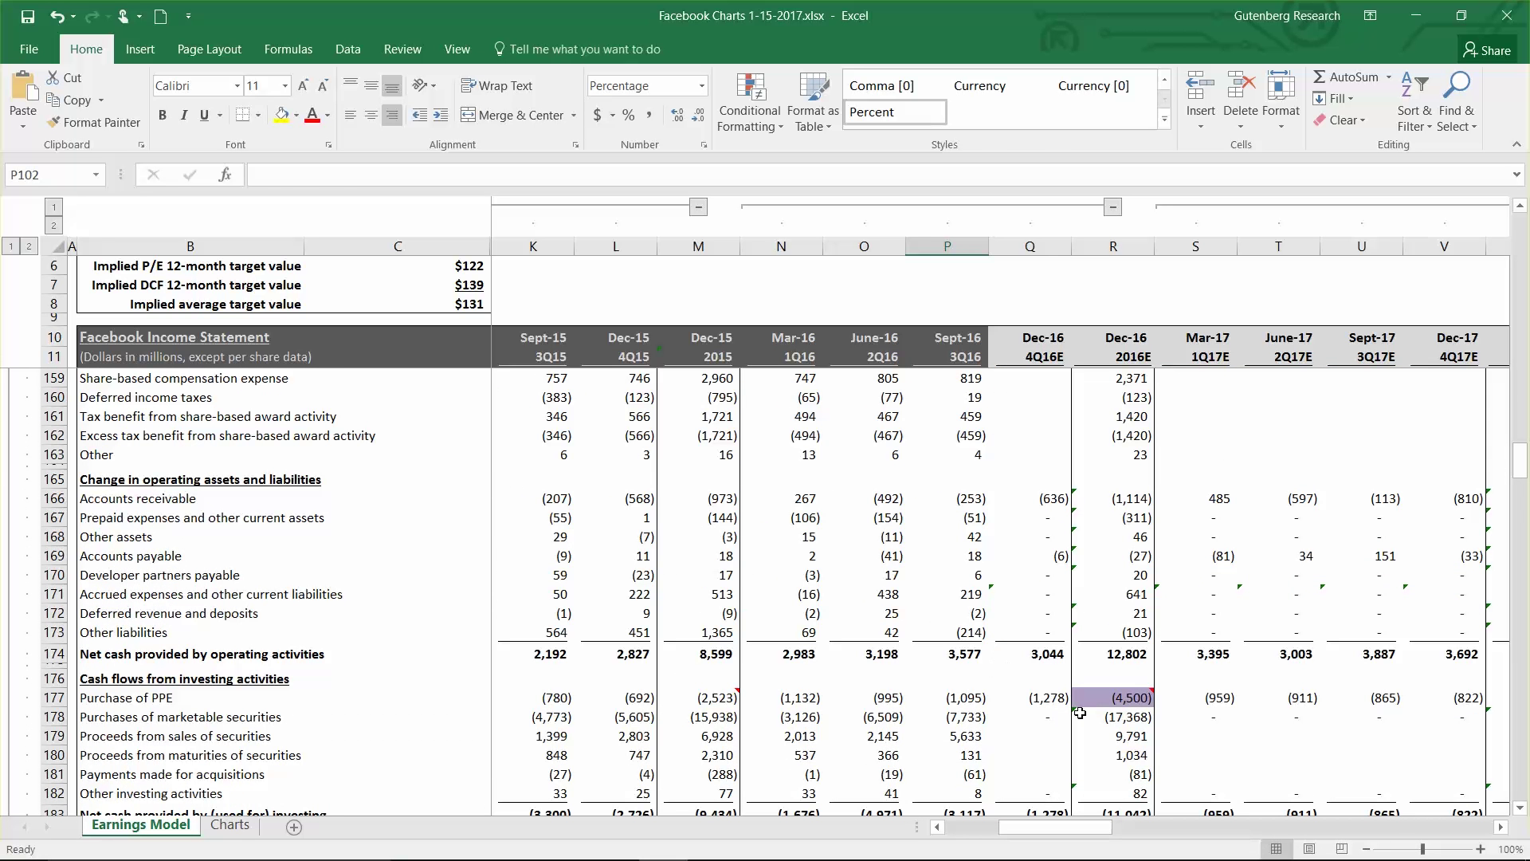
click(1051, 701)
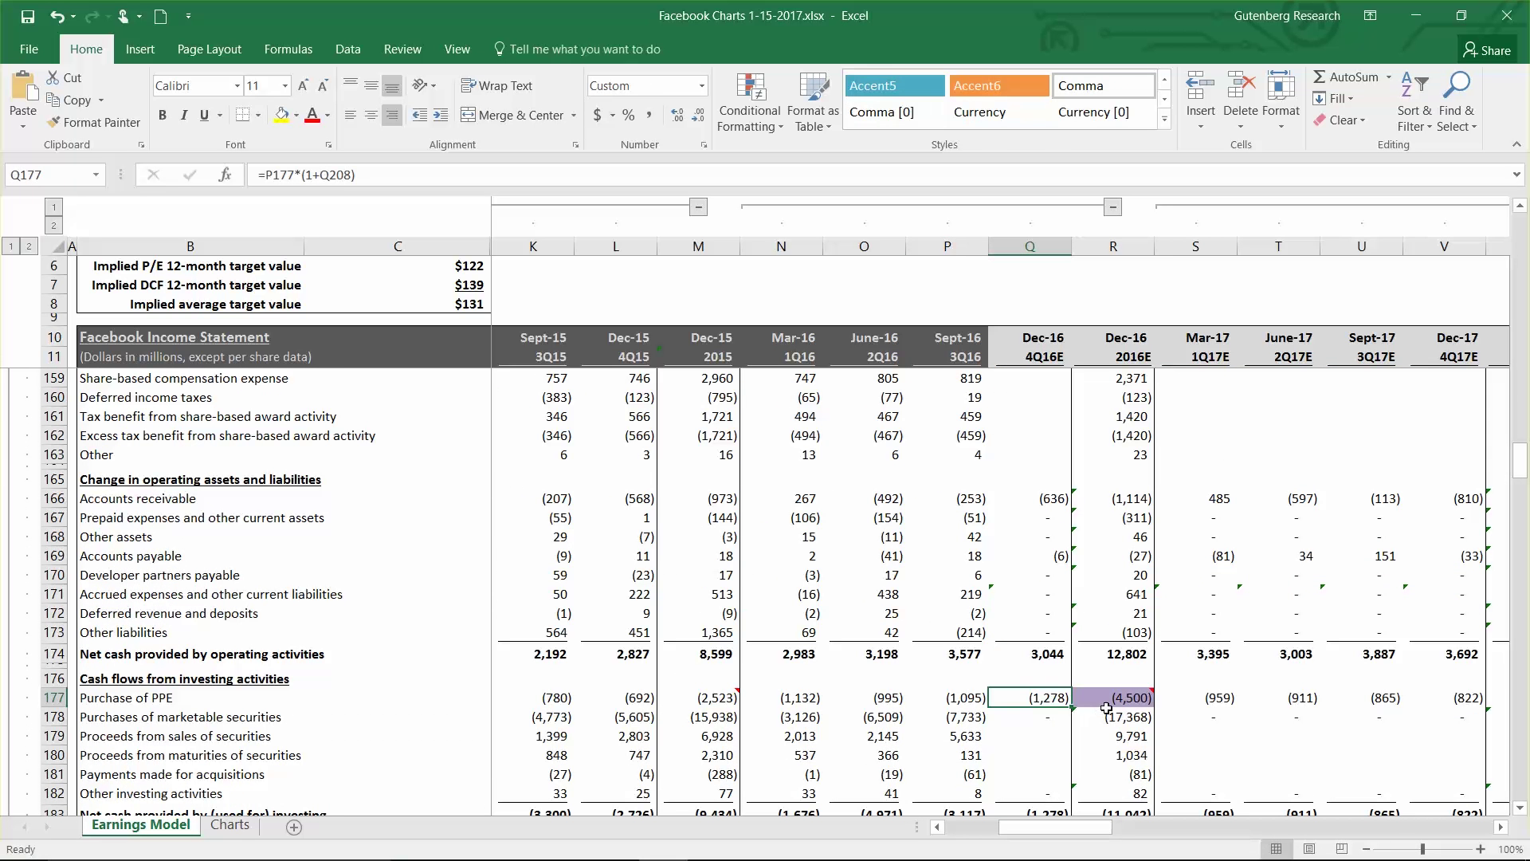
click(1098, 700)
mouse_move(1089, 698)
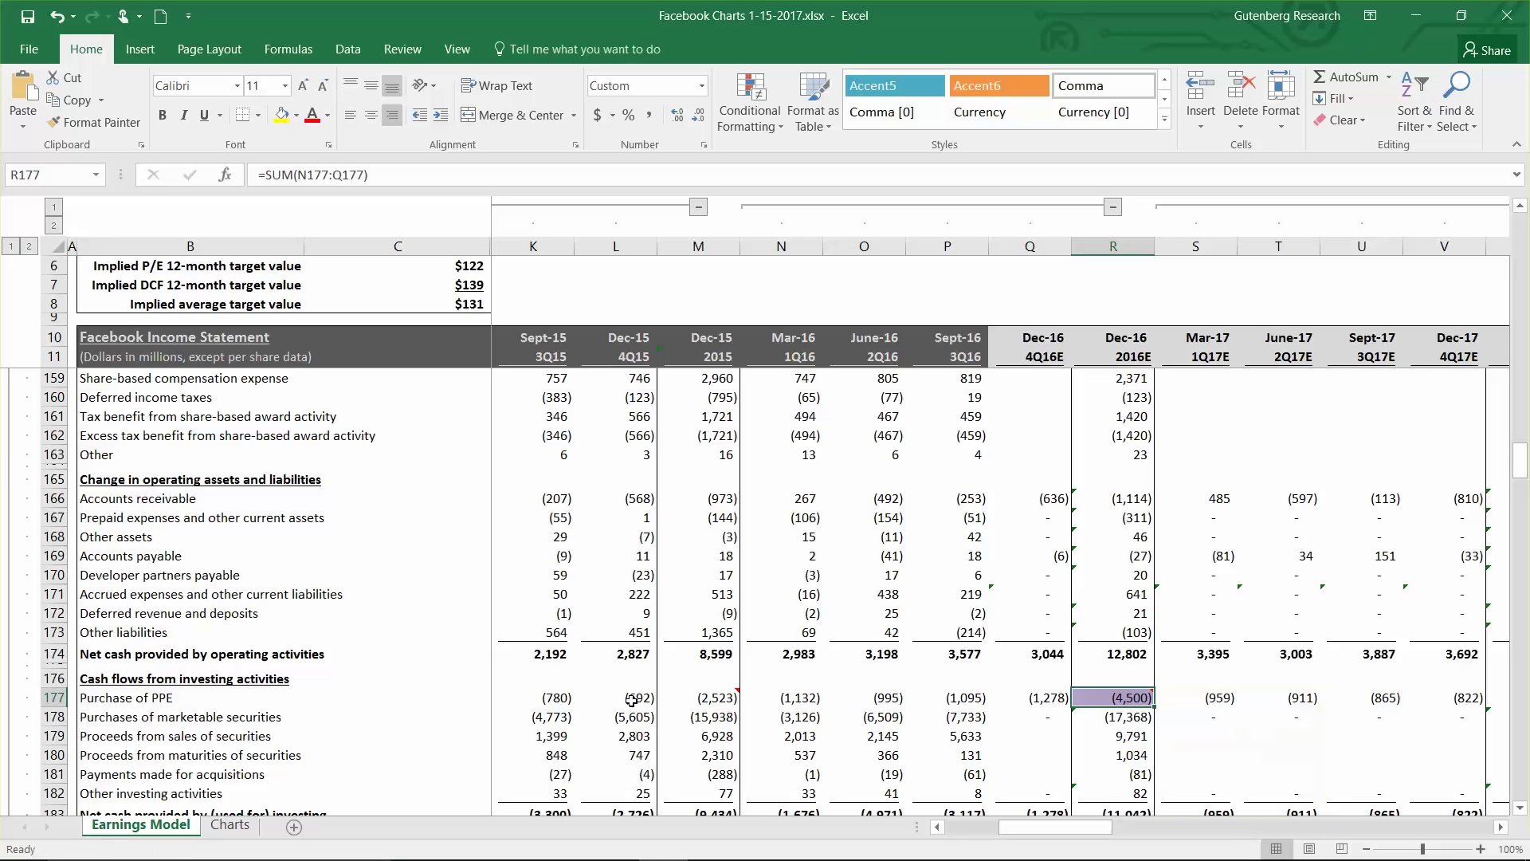
click(672, 698)
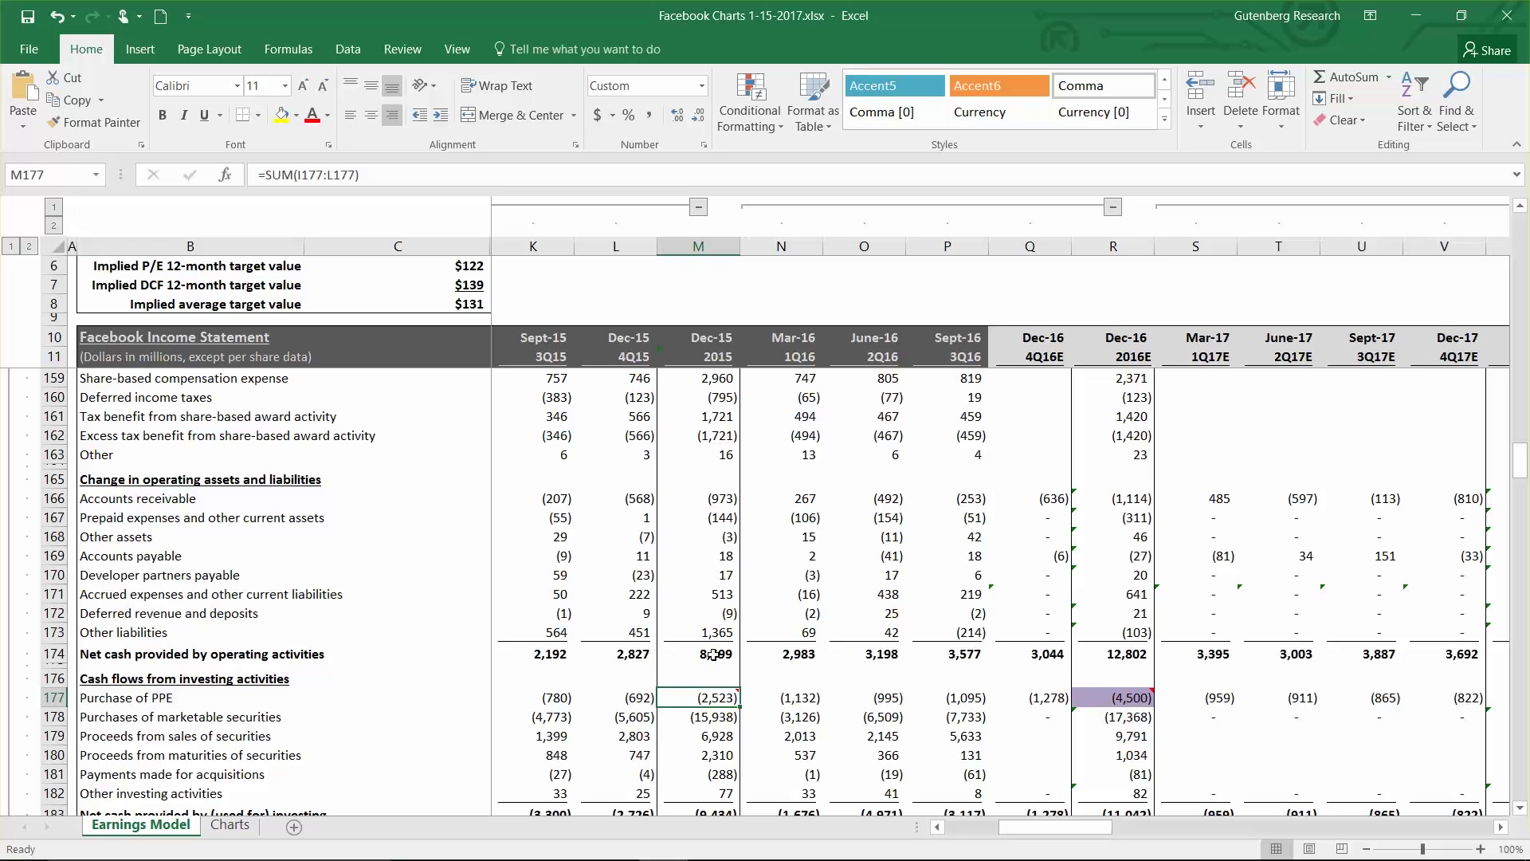
click(1116, 698)
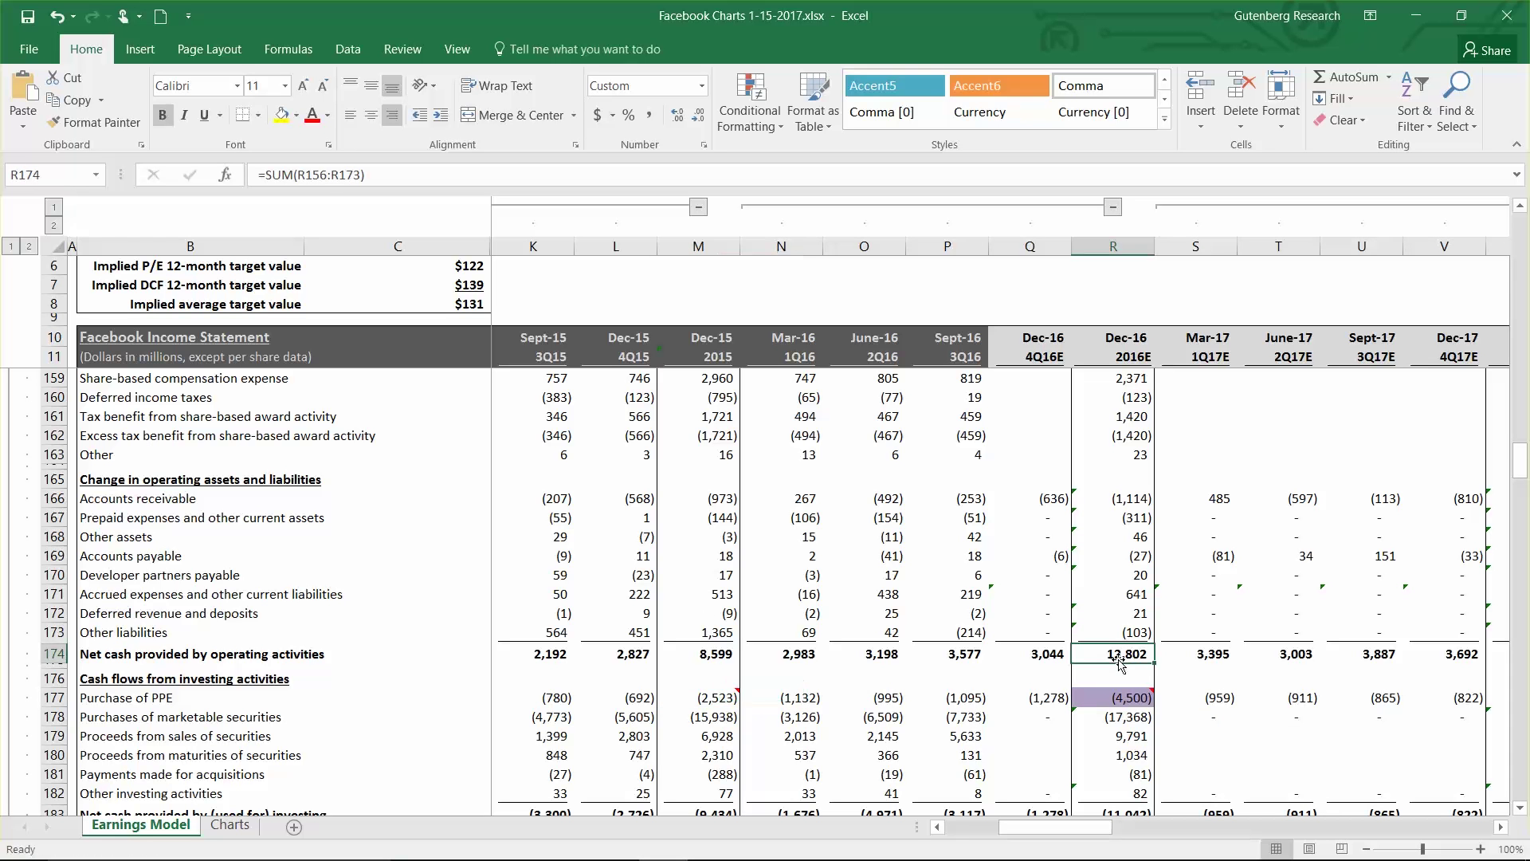
Step: Switch to the Chrome transcript and read the guidance on Q4 and full-year 2016 tax rates
key(alt+Tab)
click(759, 593)
scroll(786, 629, down, 3)
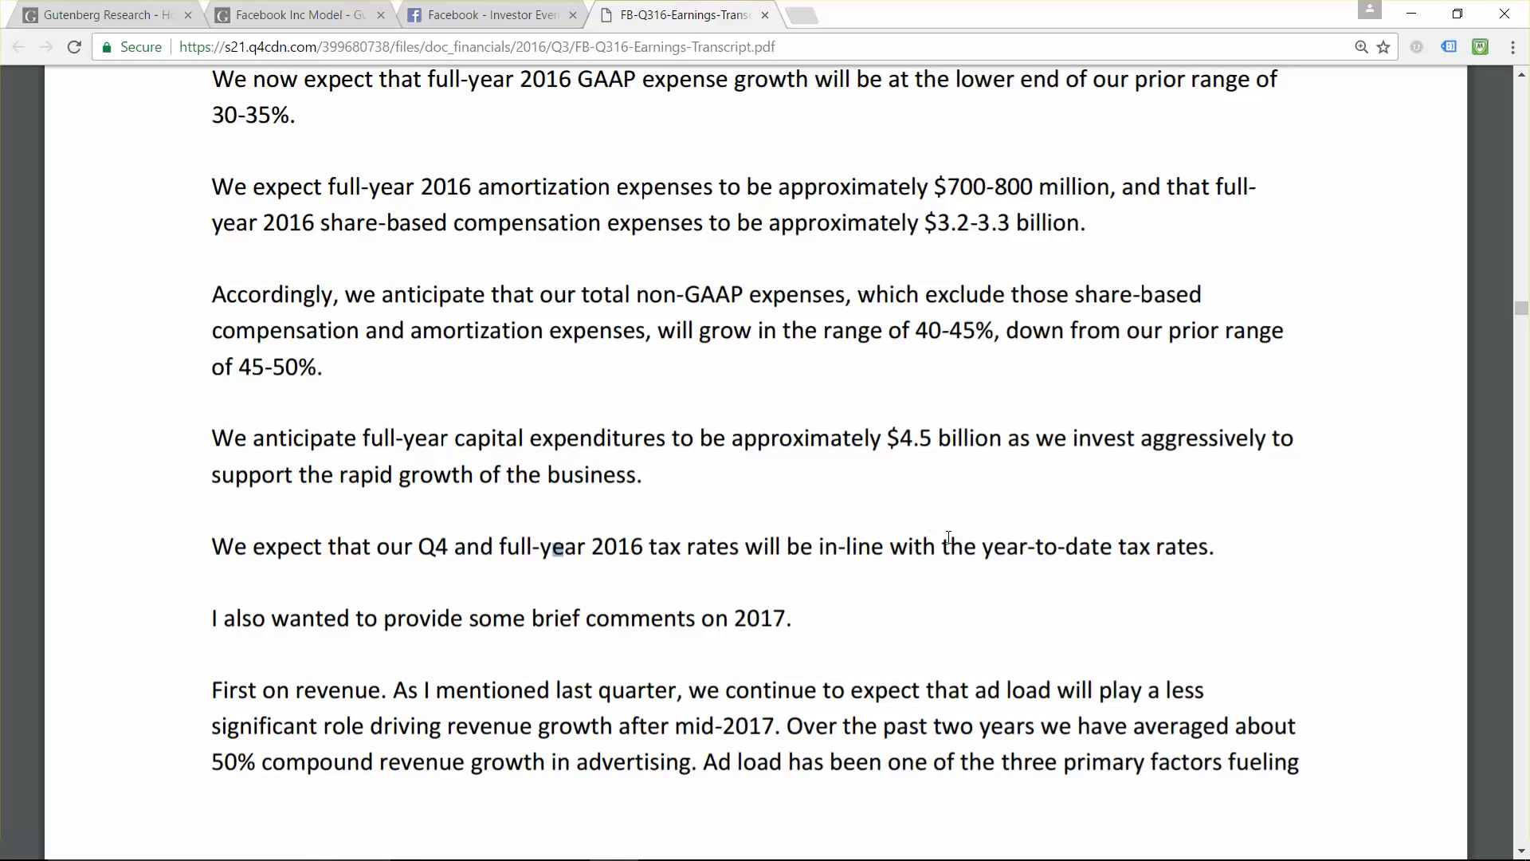
Step: Switch back to Excel and inspect the 4Q16E non-GAAP diluted EPS formula in the income statement
key(alt+Tab)
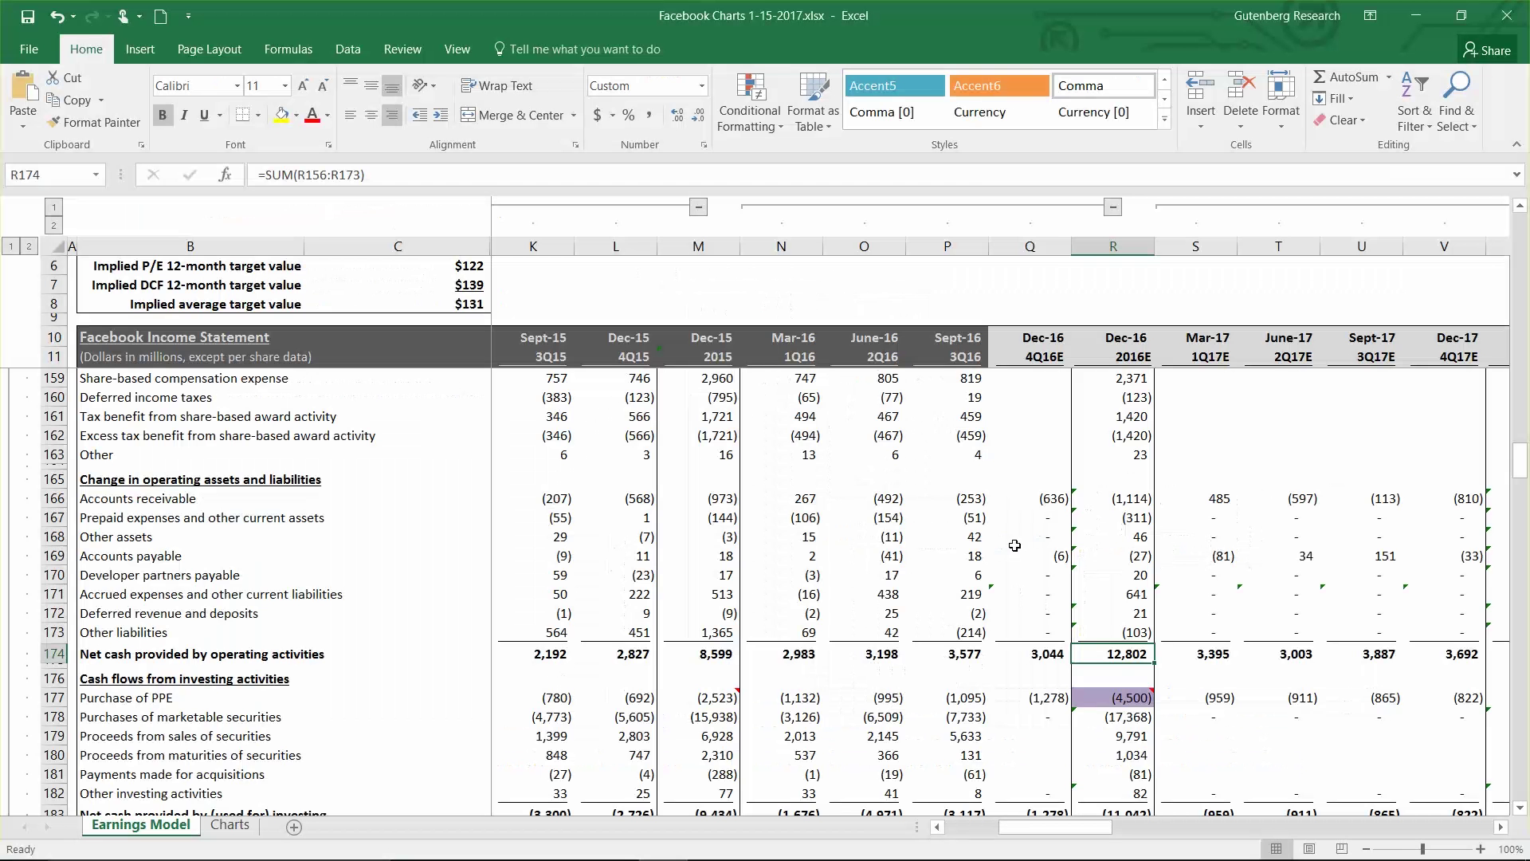
click(1068, 571)
scroll(1075, 581, up, 8)
scroll(1075, 581, up, 19)
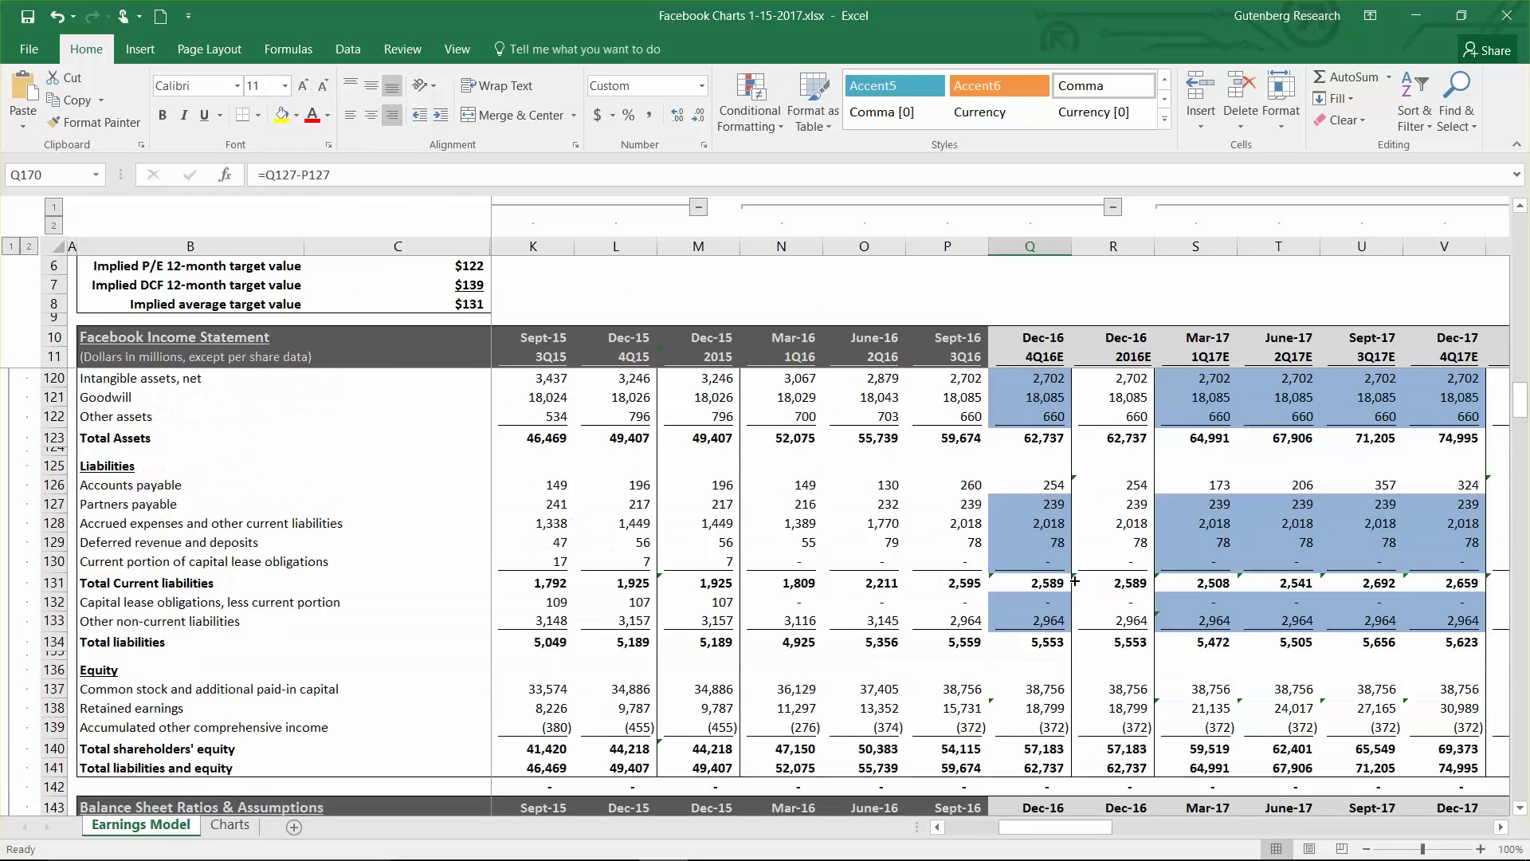
scroll(1075, 581, up, 15)
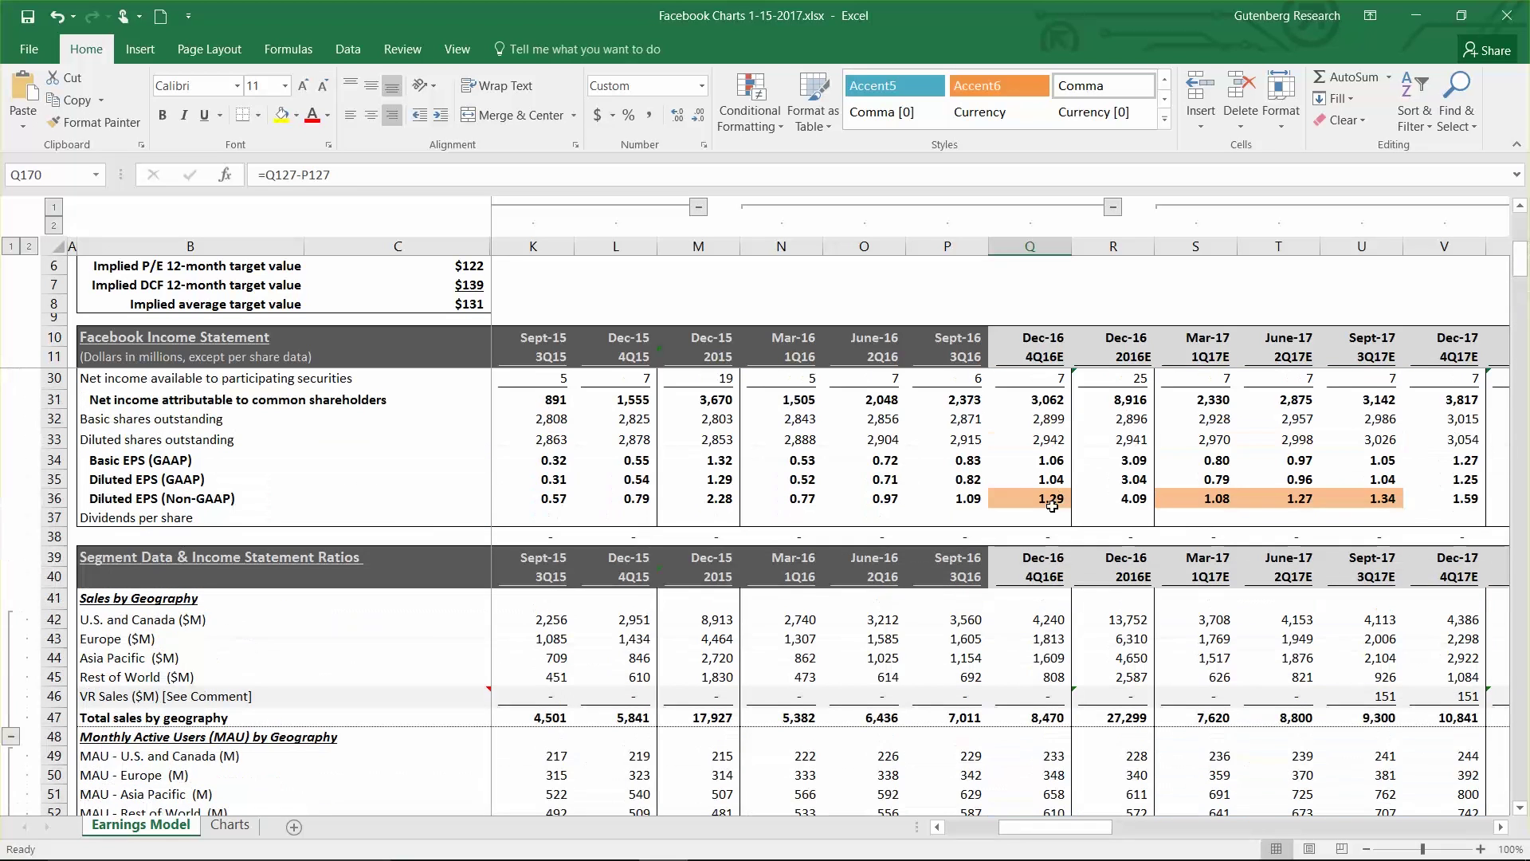
click(1052, 506)
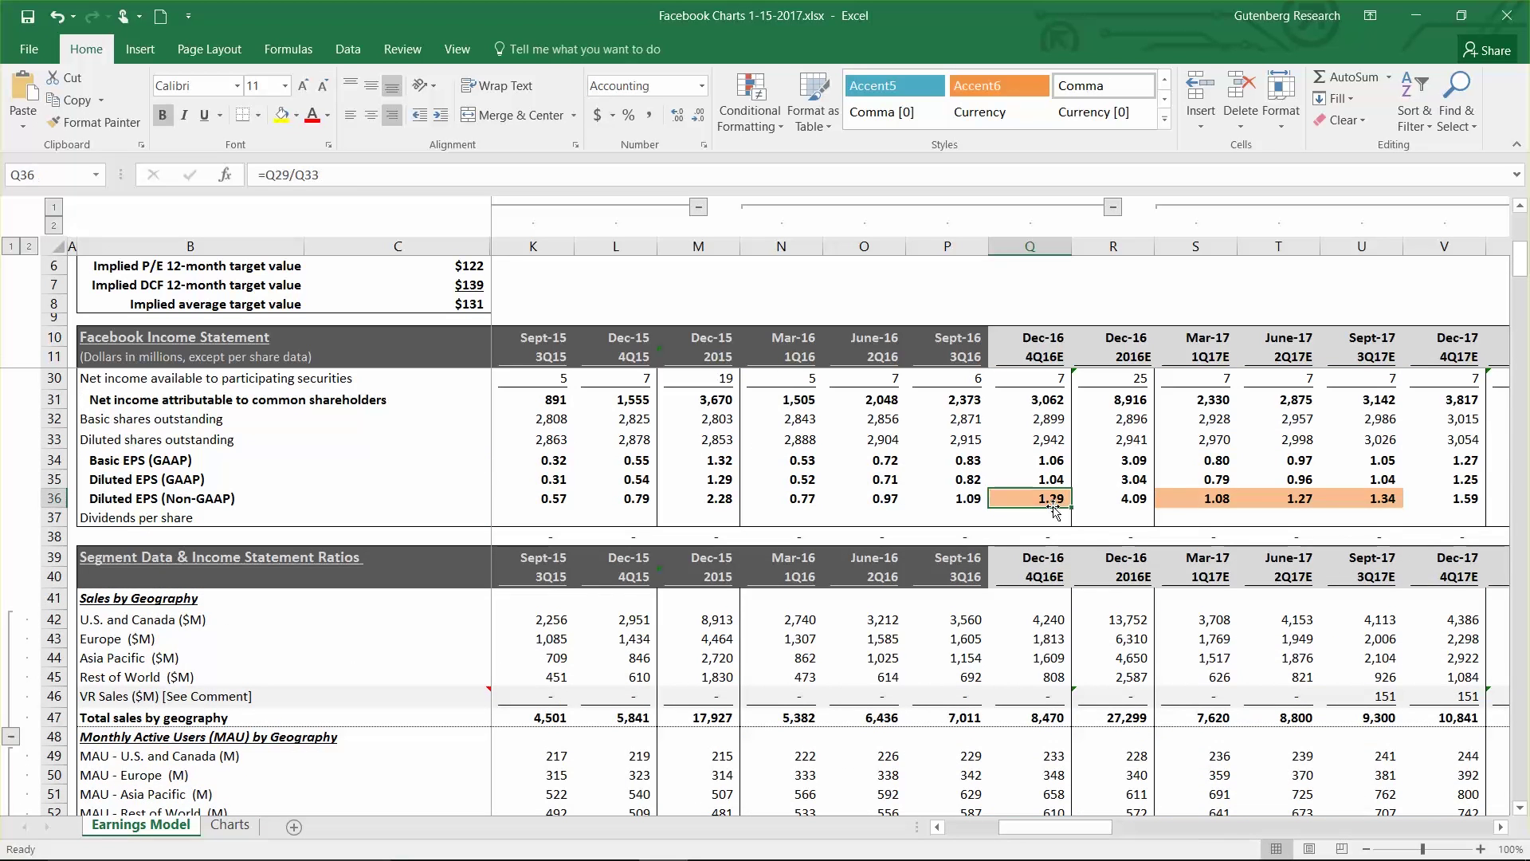
Step: Review the income statement through 2019E and select the non-GAAP diluted EPS estimates for 1Q17E through 3Q17E
scroll(1145, 529, up, 2)
scroll(1147, 586, up, 2)
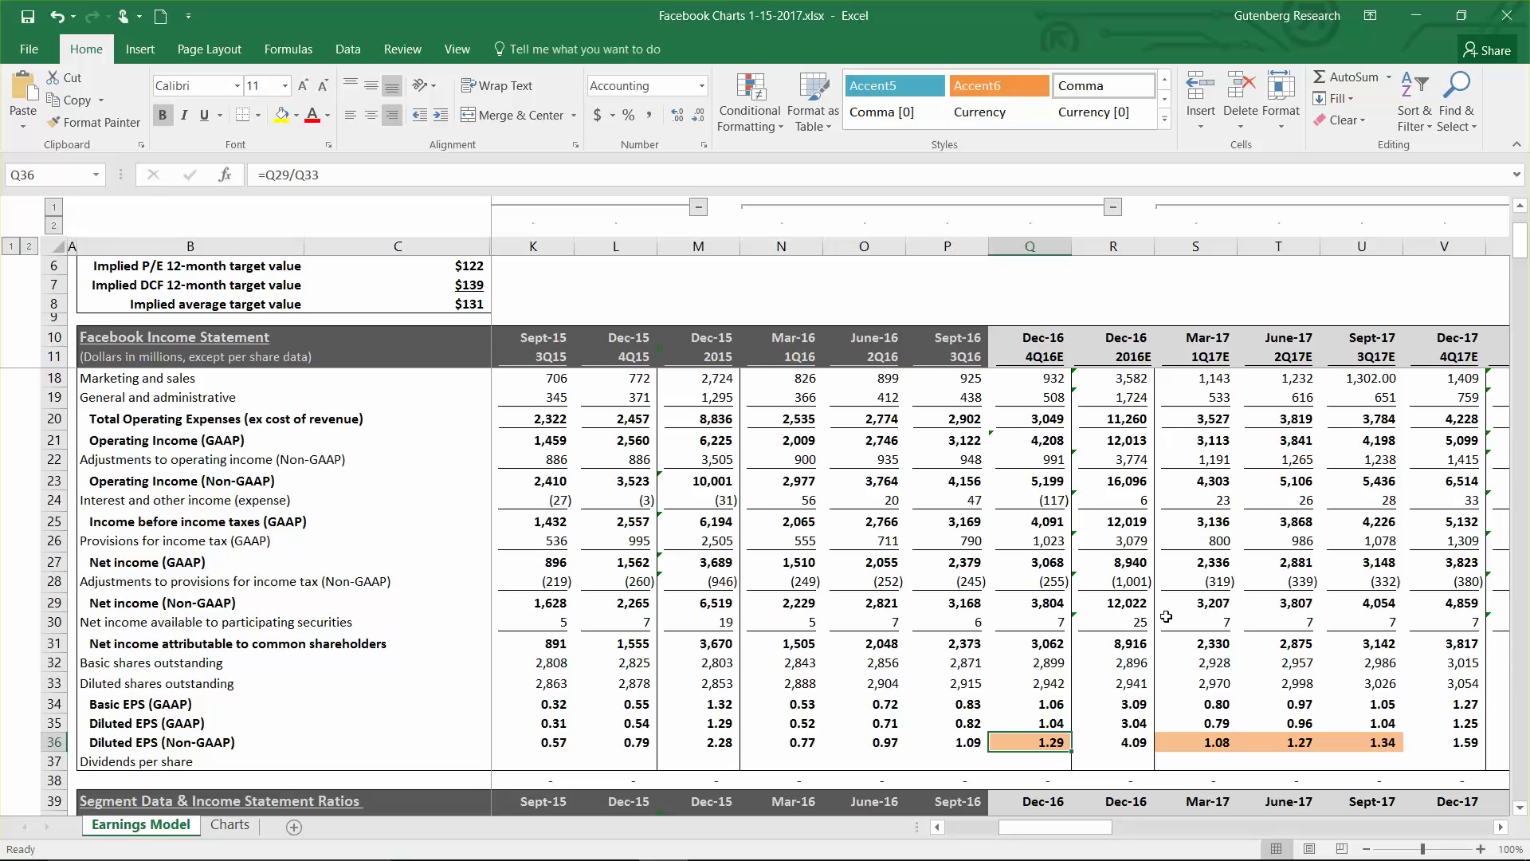
drag(1093, 835, 1117, 837)
drag(965, 742, 1082, 744)
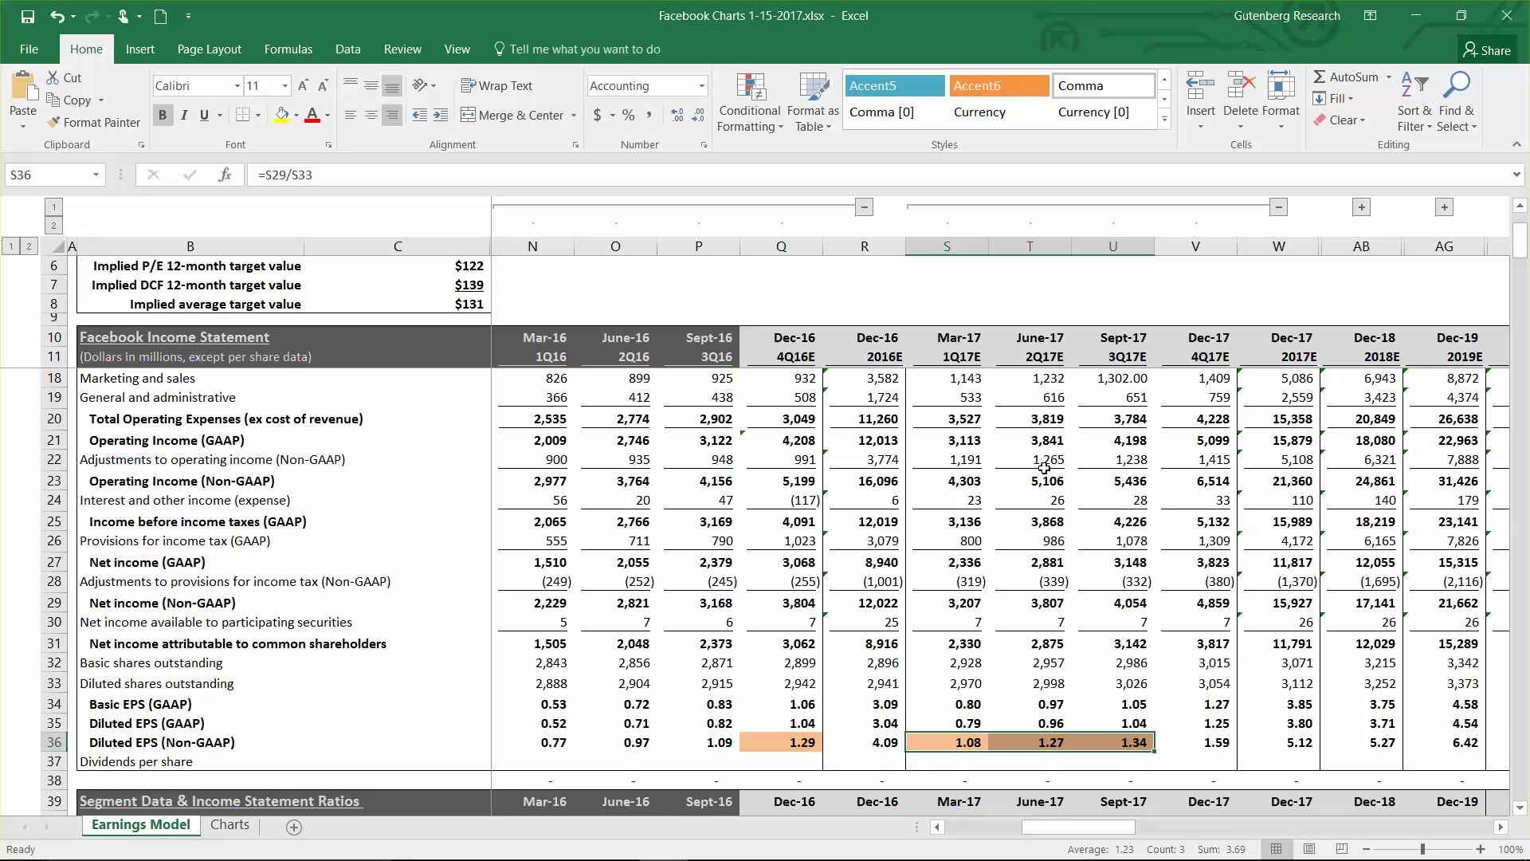
Step: Review the sales, MAU growth and ARPU assumptions by geography, continuing down to the Ratio Analysis expense assumptions
scroll(1012, 485, down, 6)
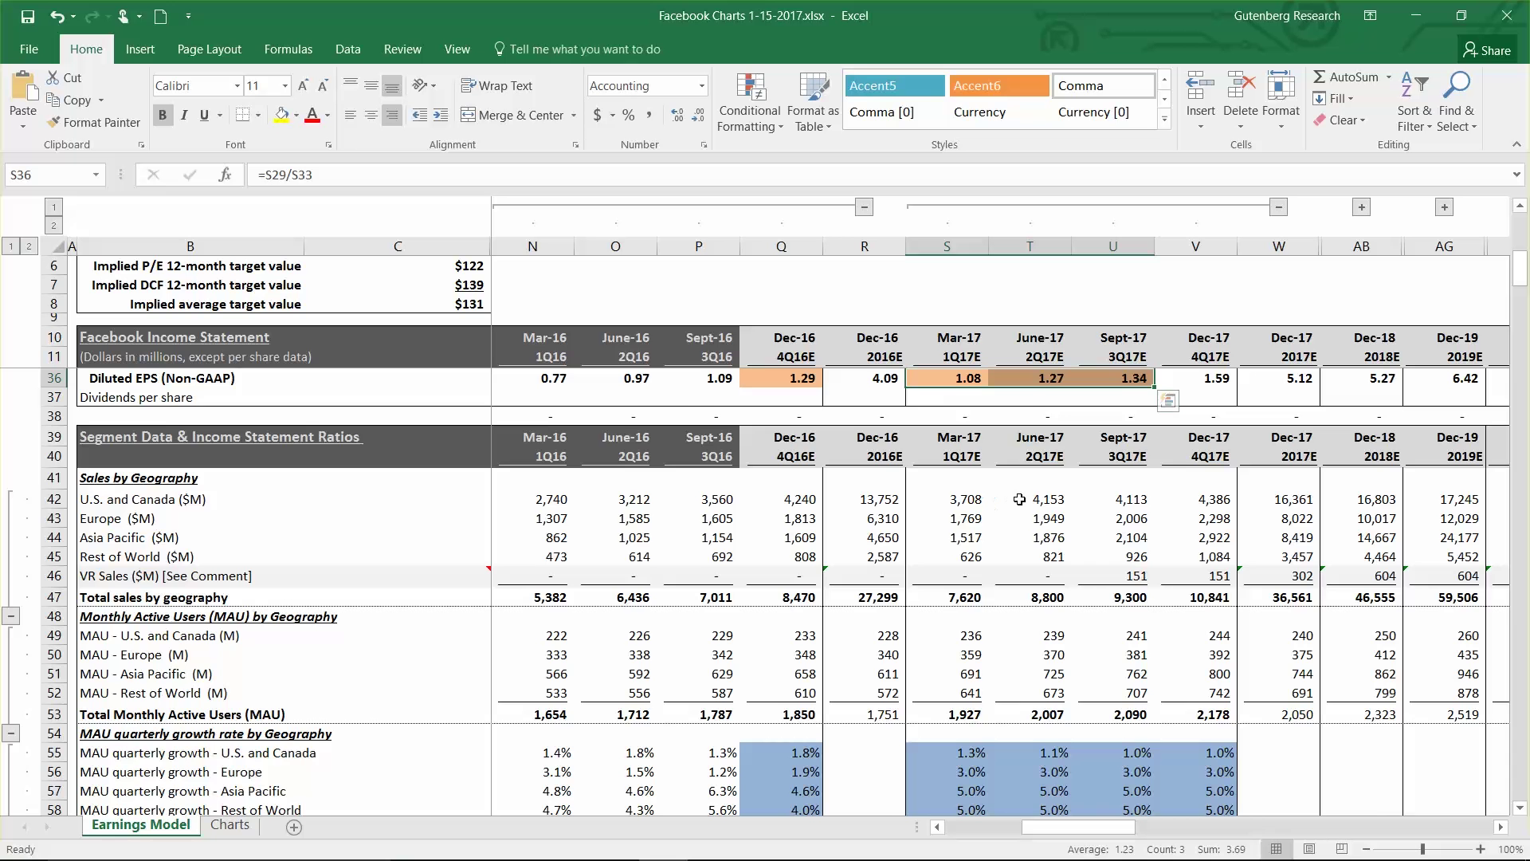
scroll(1028, 466, down, 2)
scroll(1032, 470, down, 1)
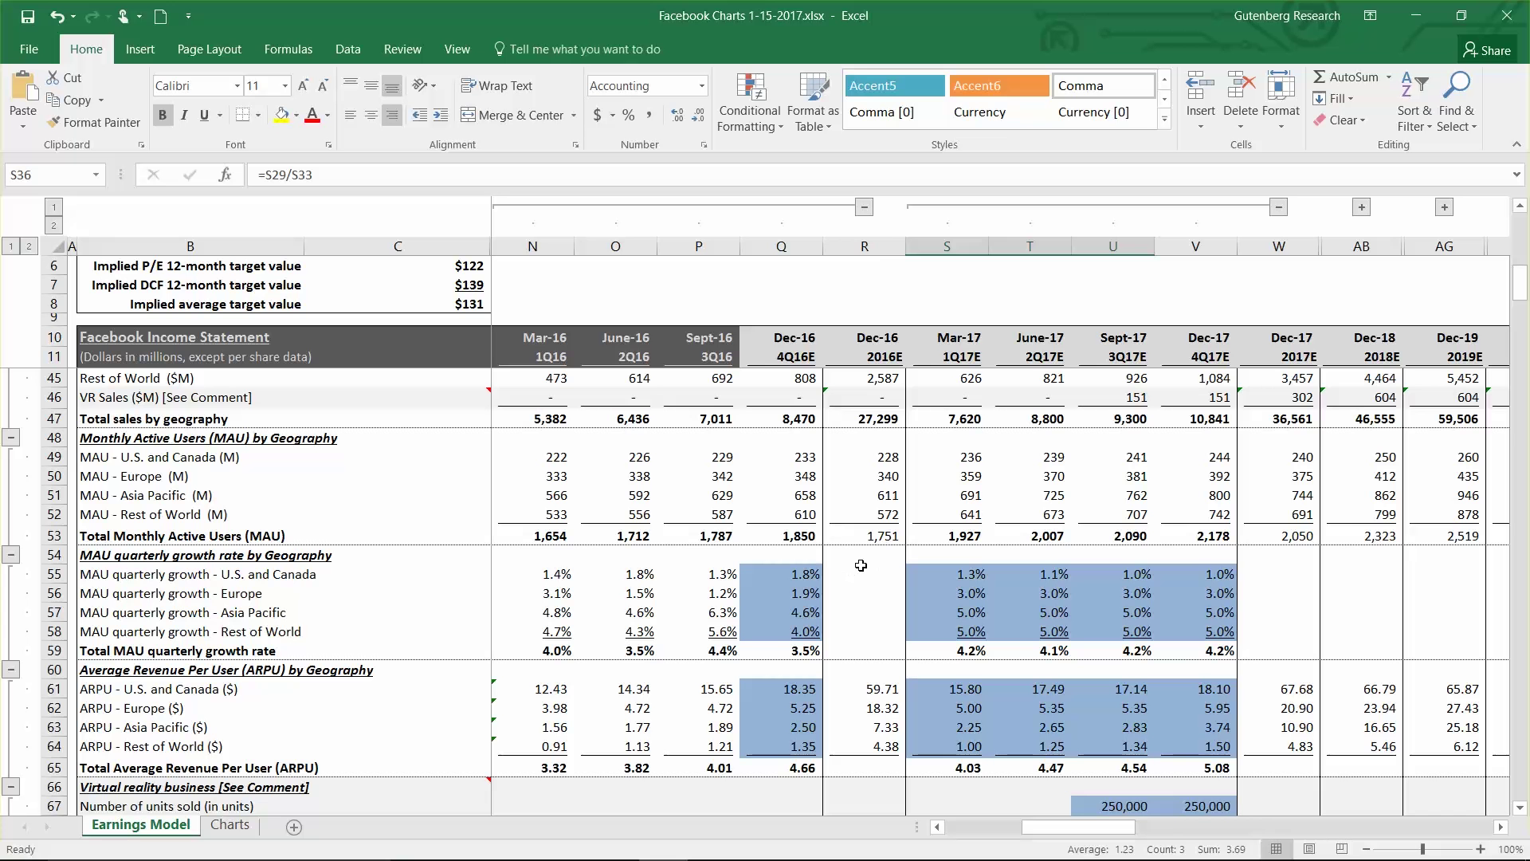
click(881, 592)
scroll(881, 592, down, 1)
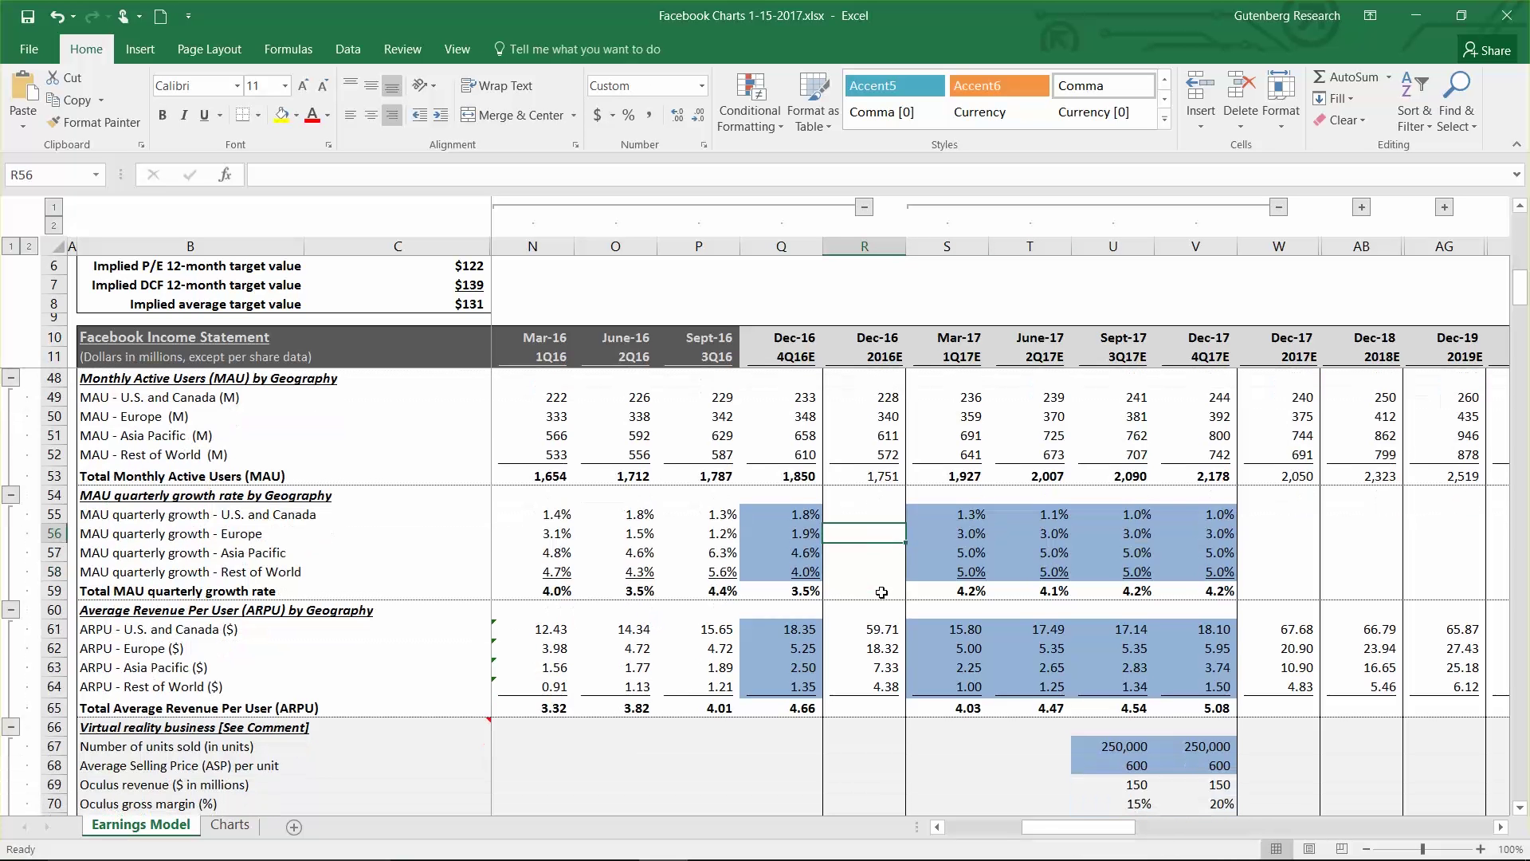
scroll(912, 587, down, 8)
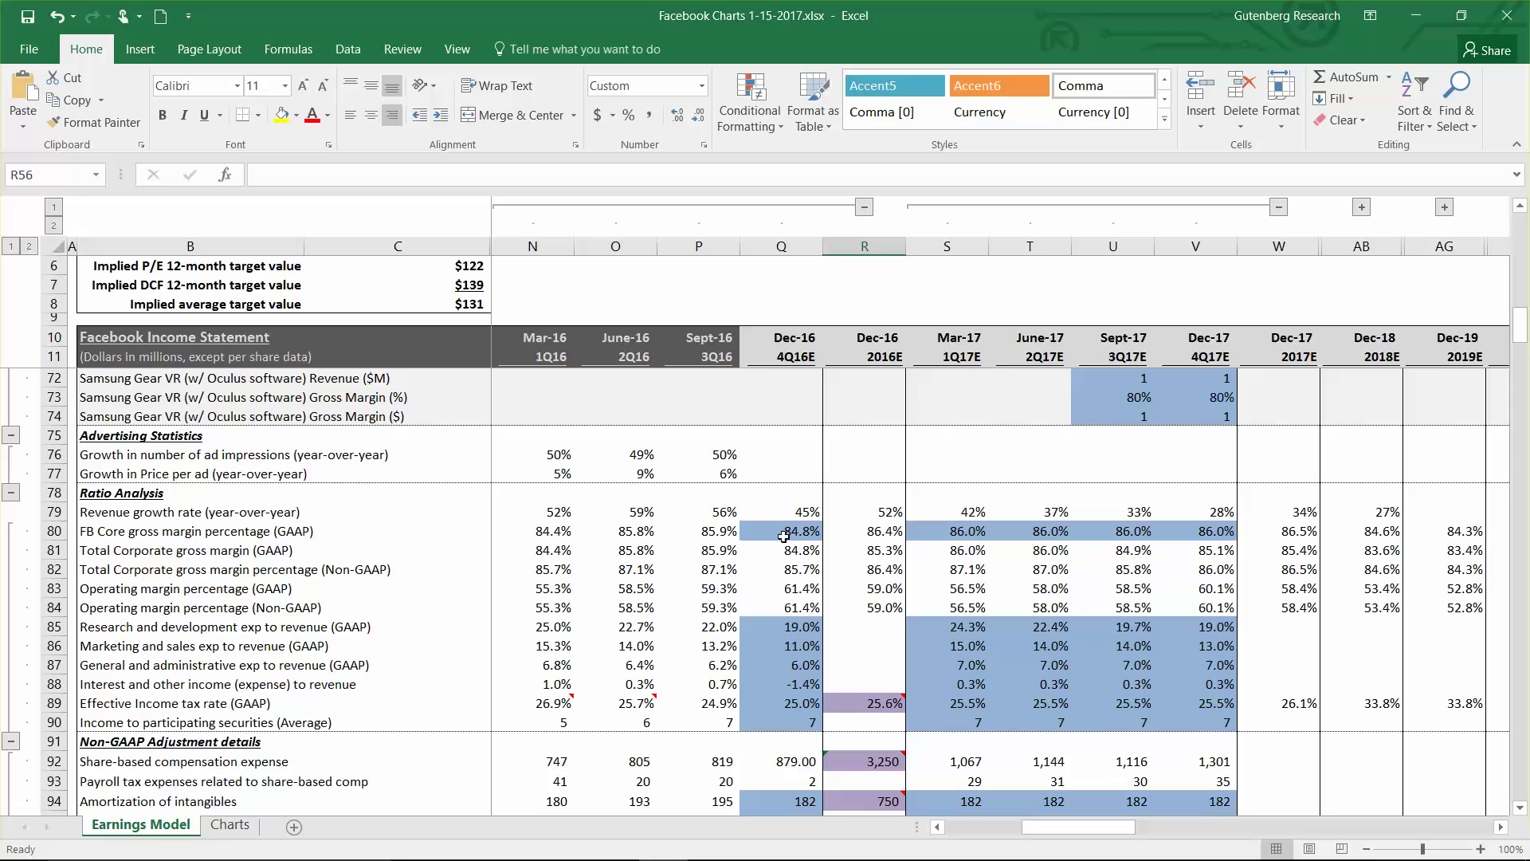
Step: Try a 4Q16E marketing and sales expense to revenue ratio of 14%, and undo the change
click(361, 650)
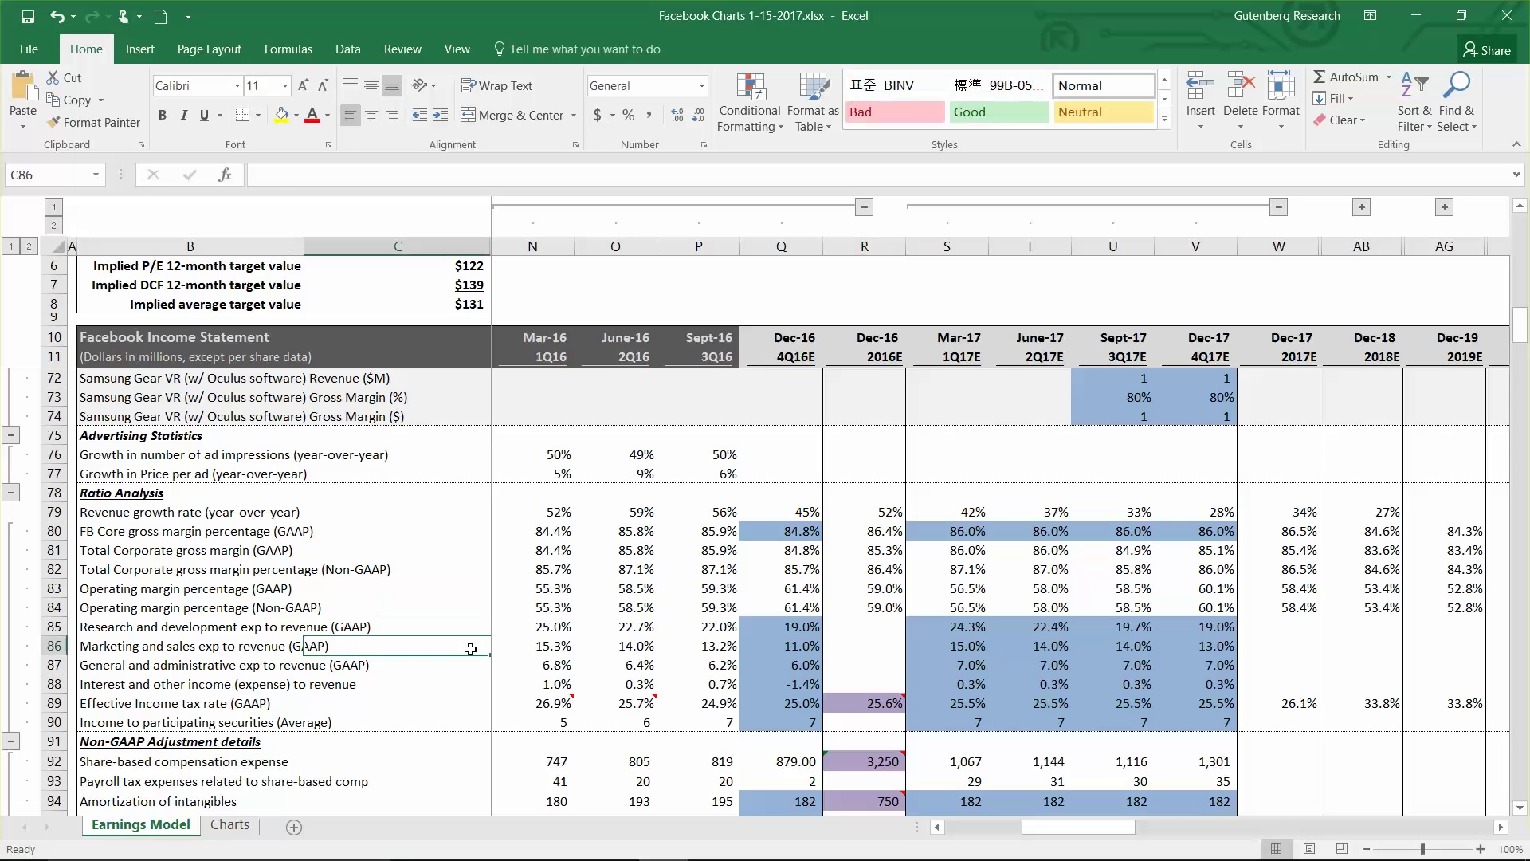
click(804, 647)
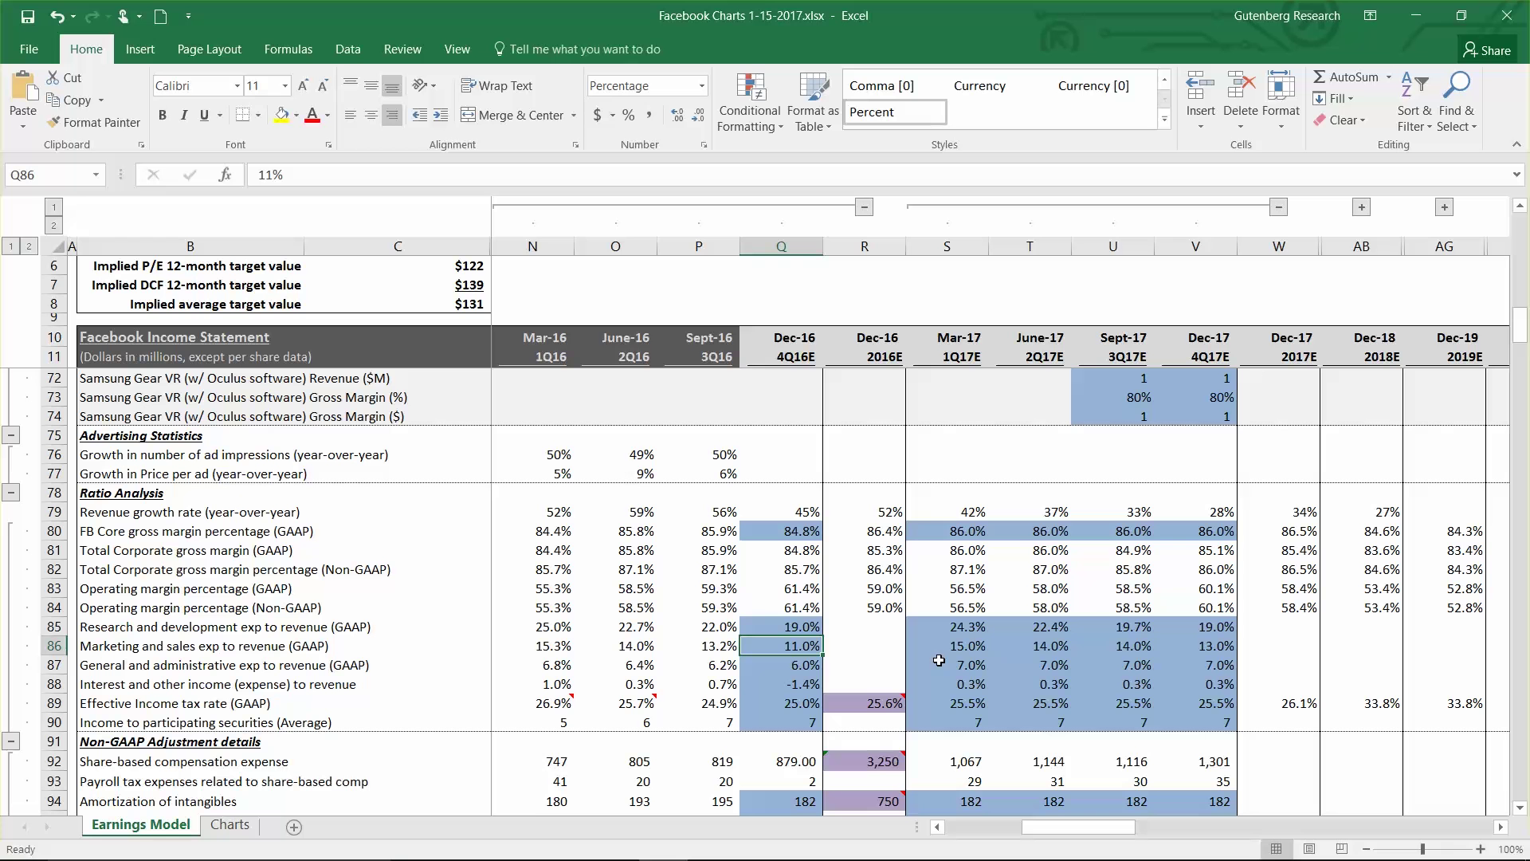
text(14)
key(Tab)
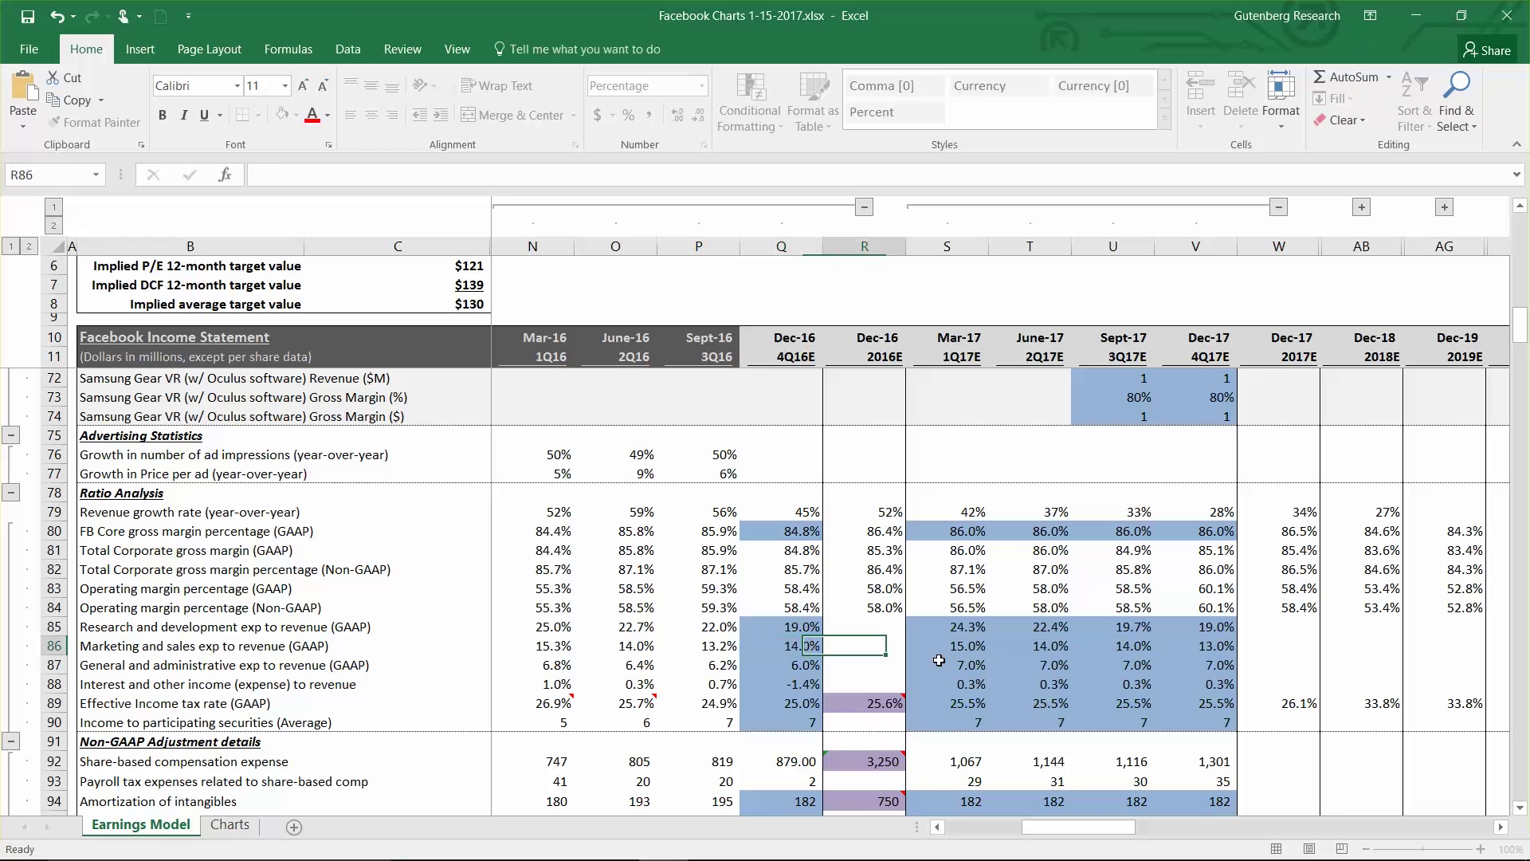
key(Left)
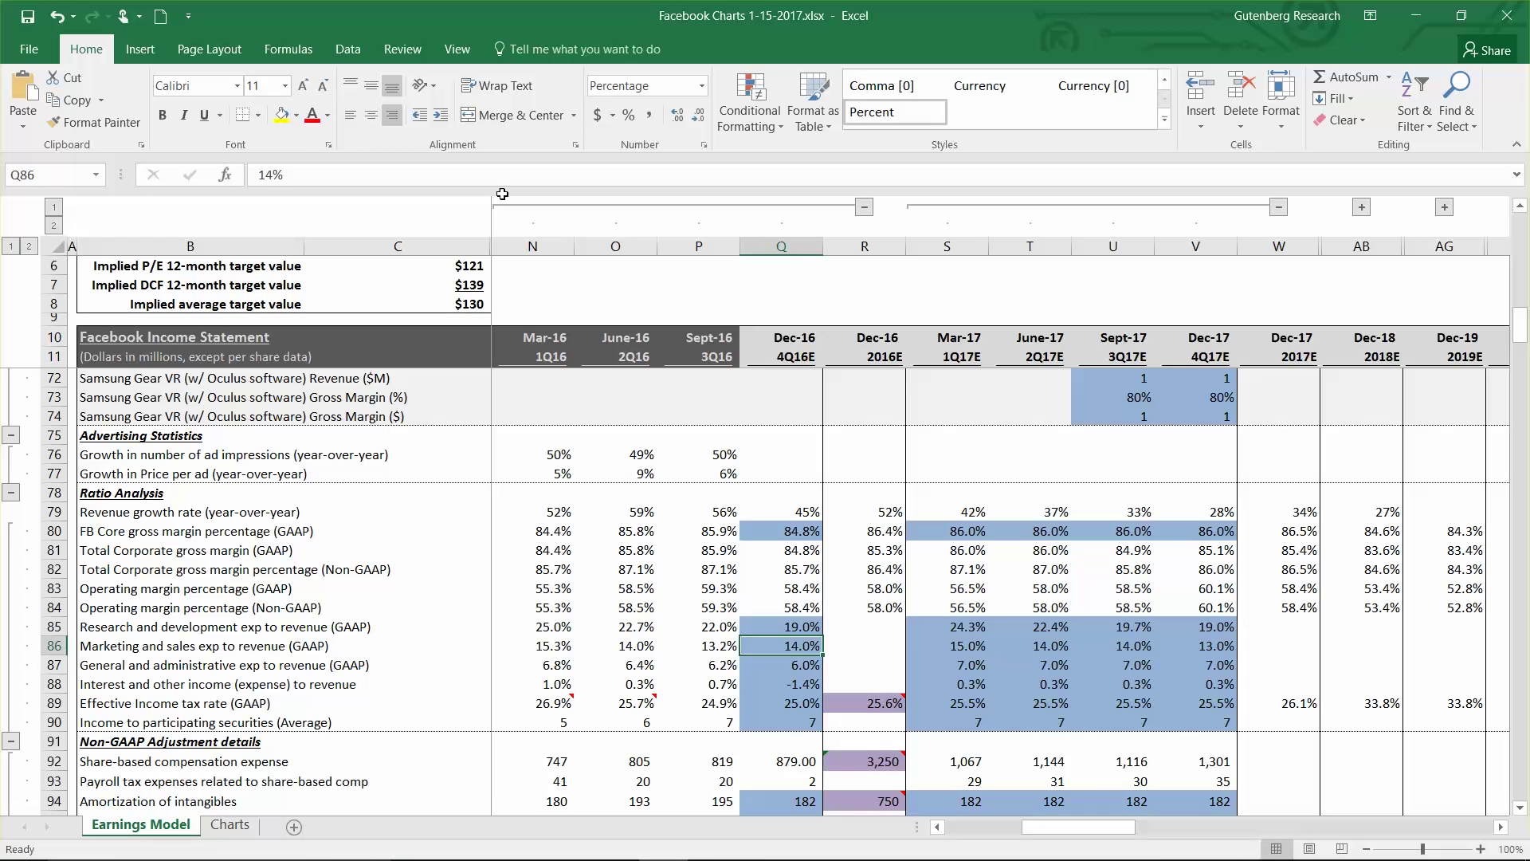
click(55, 16)
Step: Inspect the implied average target value formula and return to the non-GAAP diluted EPS estimates
click(476, 308)
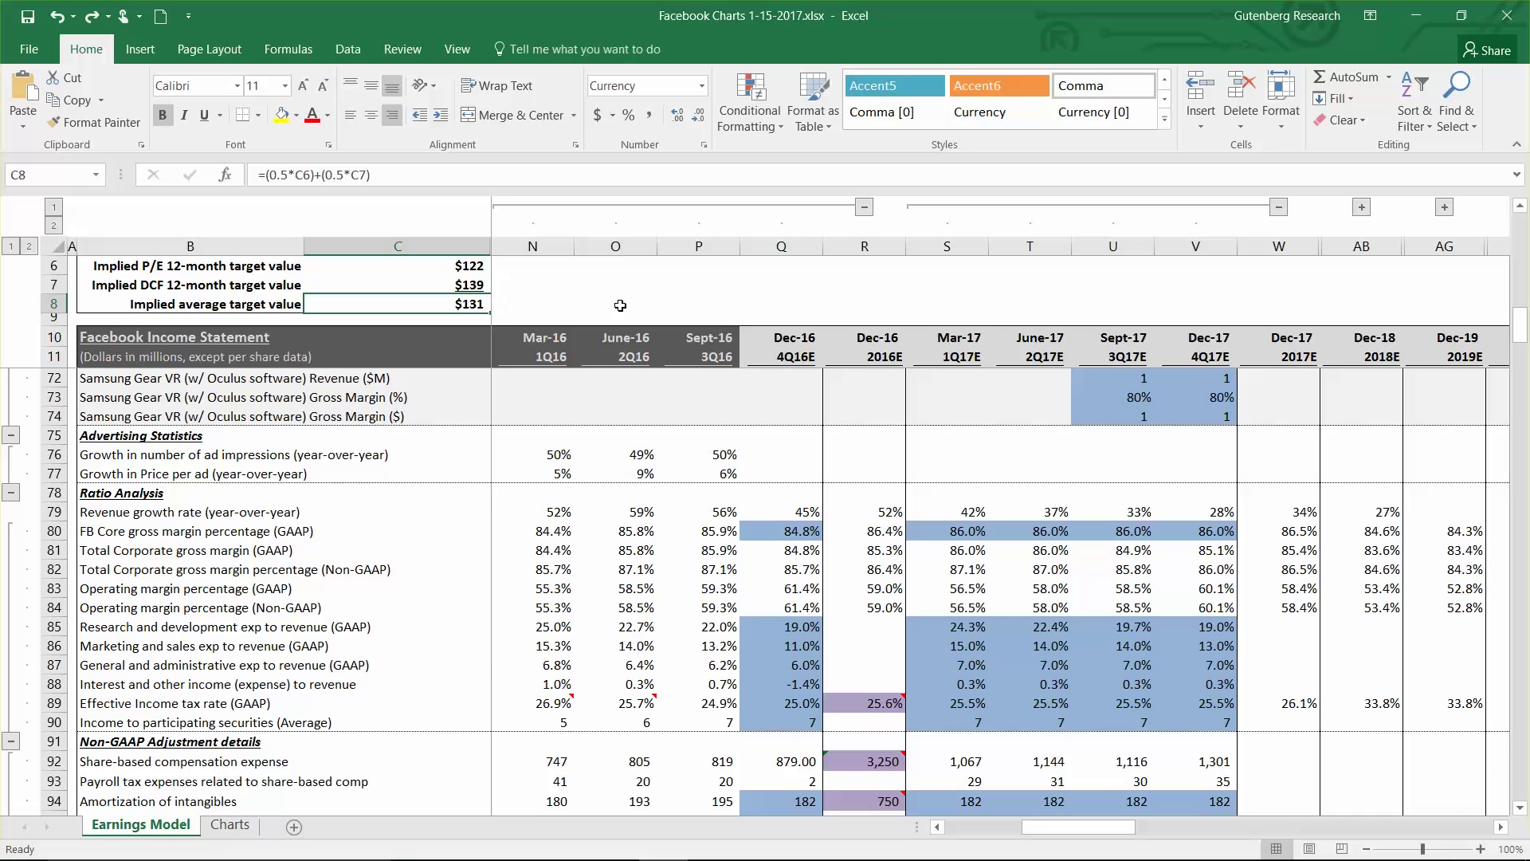
scroll(958, 332, up, 15)
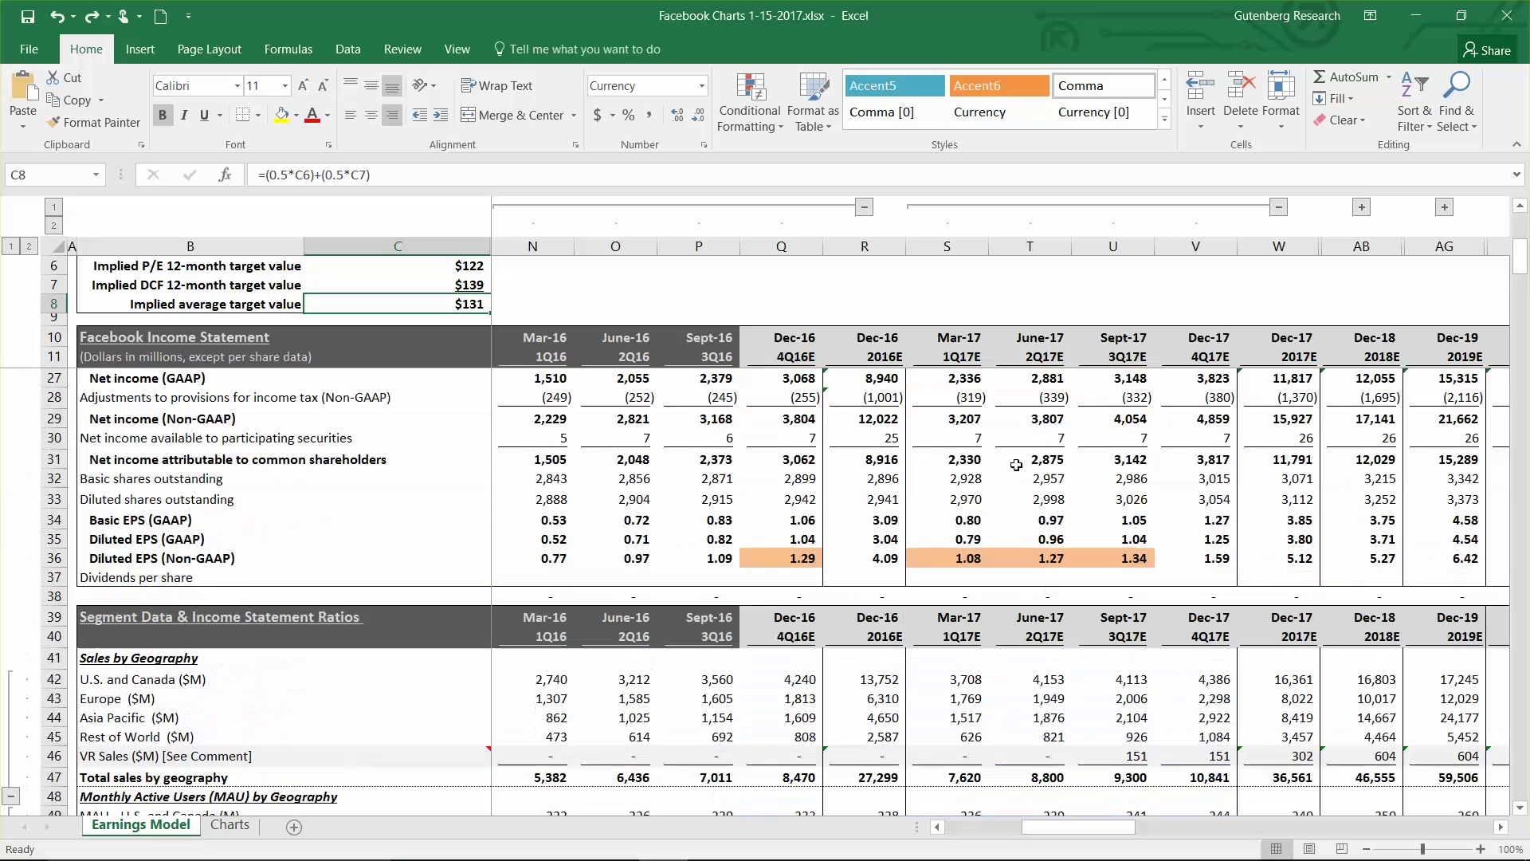
Step: Total the 4Q16E and 1Q17E–3Q17E non-GAAP diluted EPS estimates and record 4.98 as a fixed reference in U8
click(803, 559)
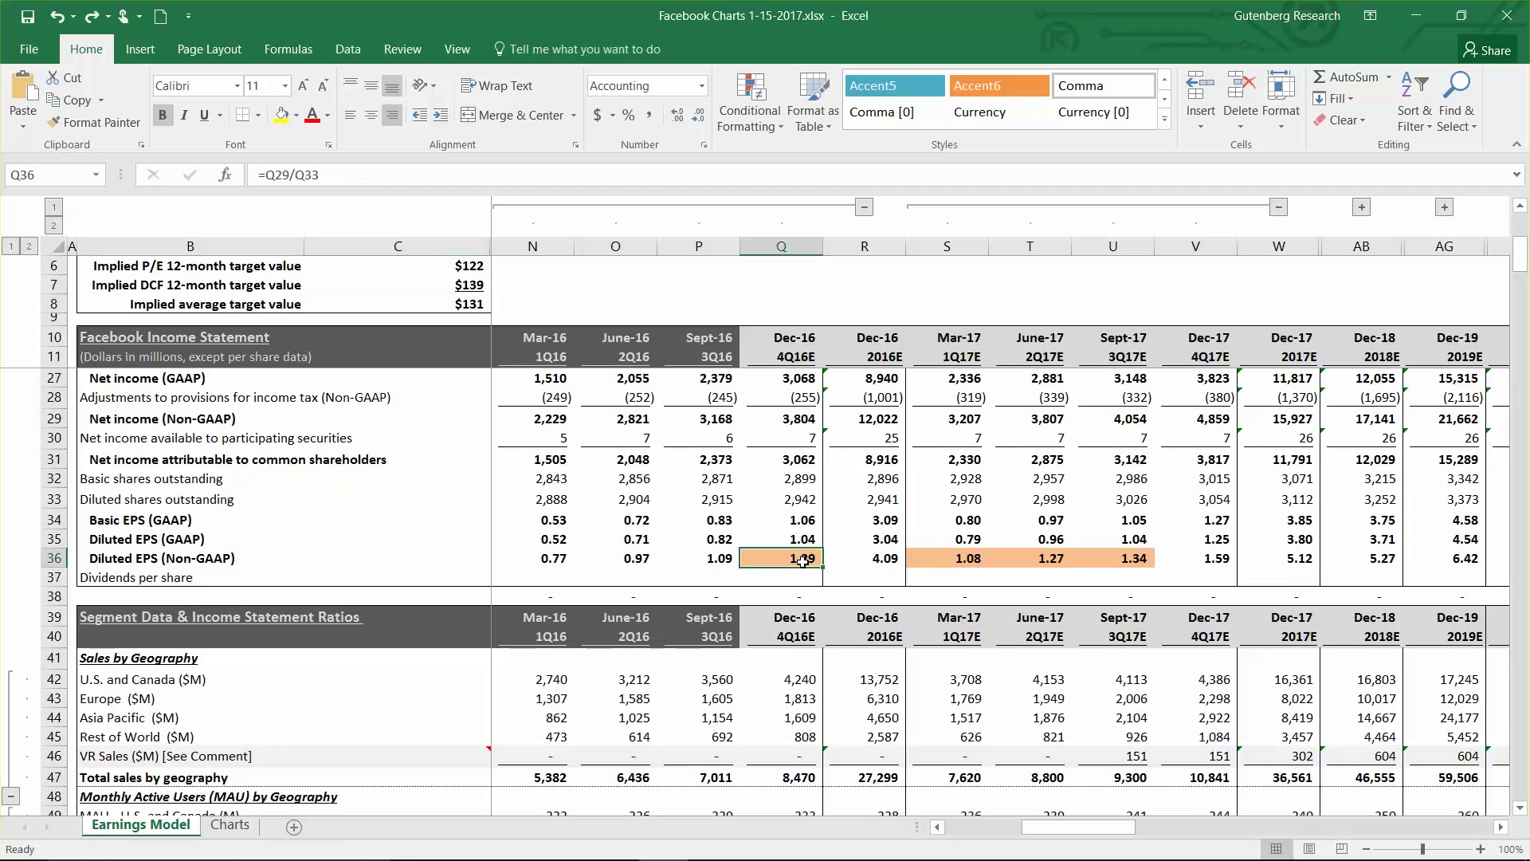
ctrl+click(969, 557)
drag(969, 556, 1094, 556)
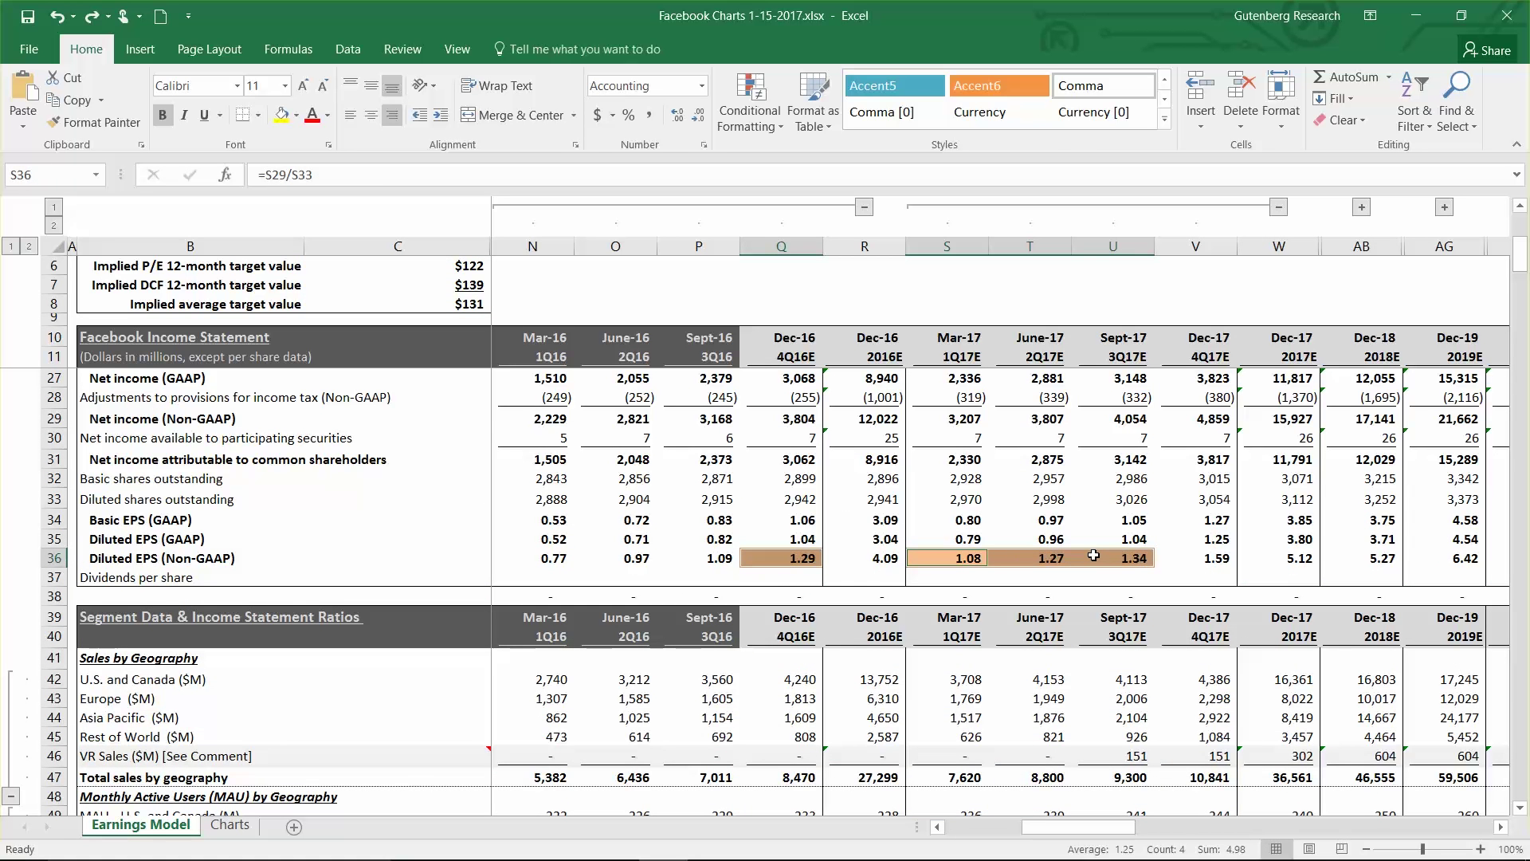
click(1108, 305)
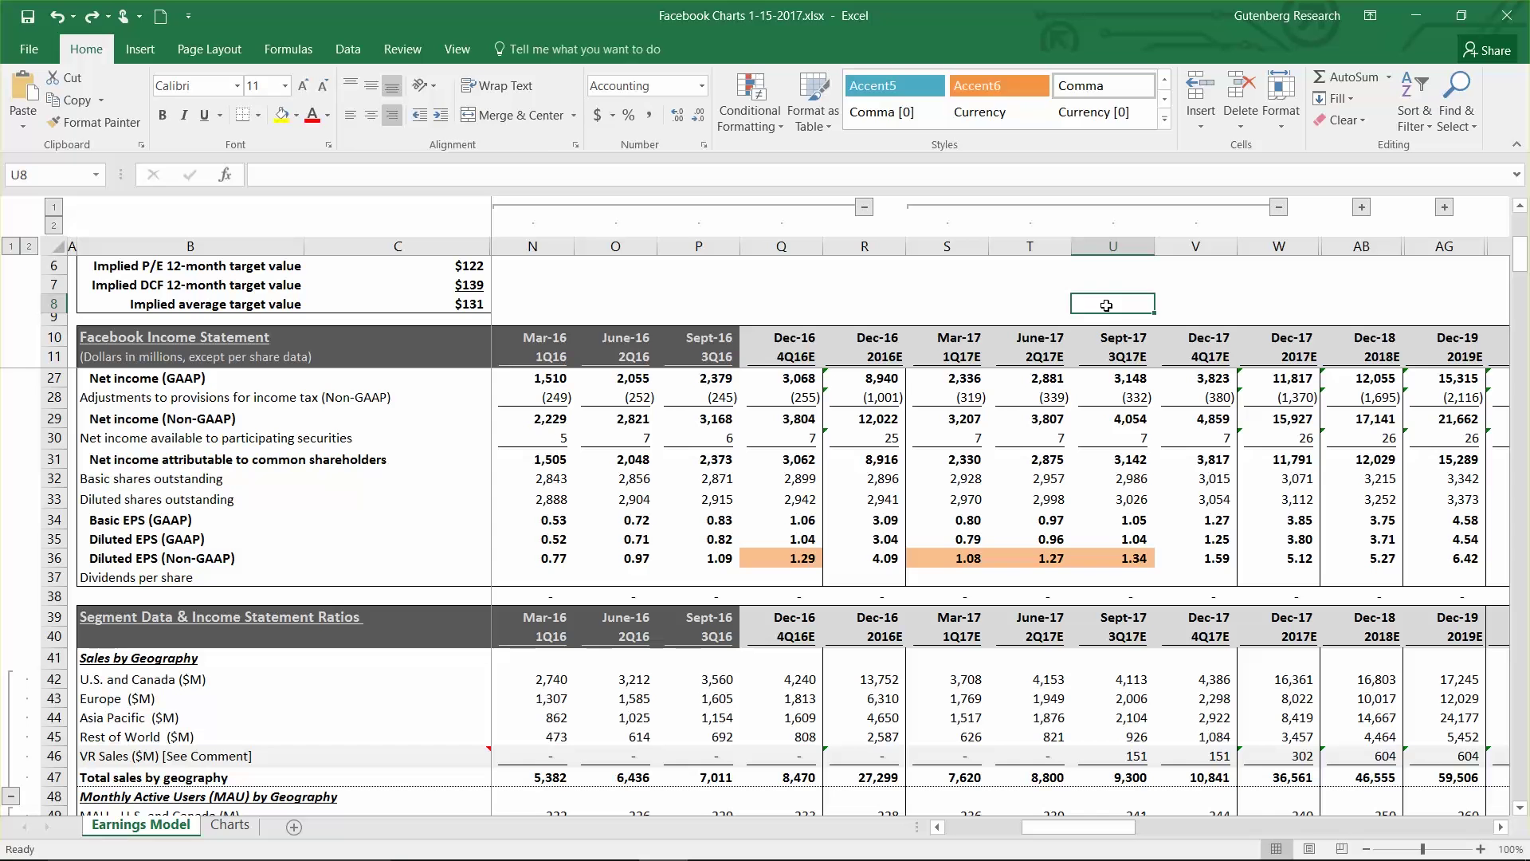
text(4.98)
key(ctrl+Return)
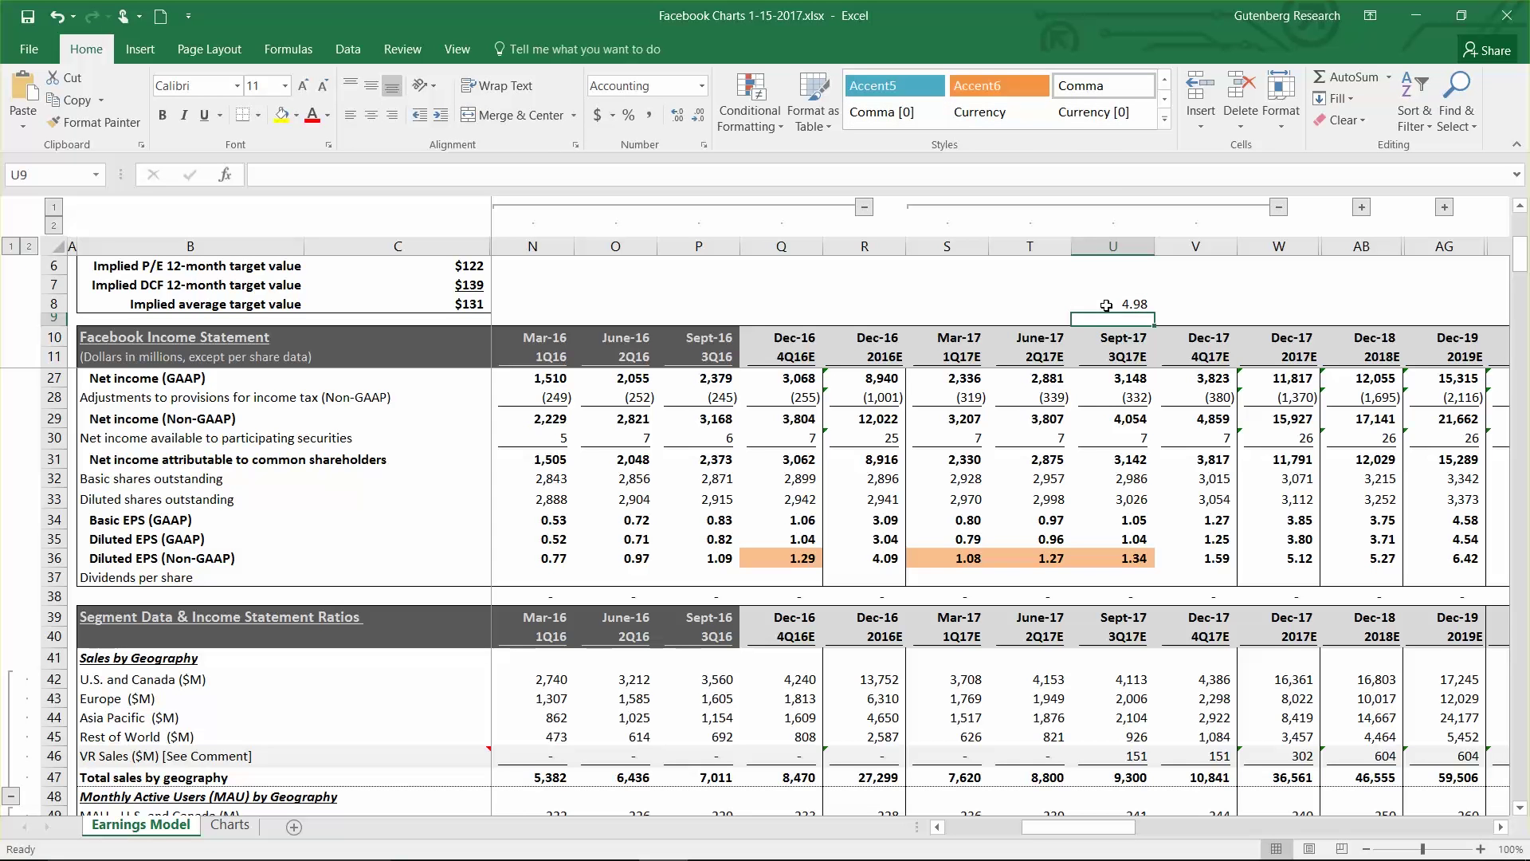
Step: Enter the live sum of the same four non-GAAP diluted EPS estimates in T8 with =SUM(Q36,S36,T36,U36)
click(1063, 305)
text(=)
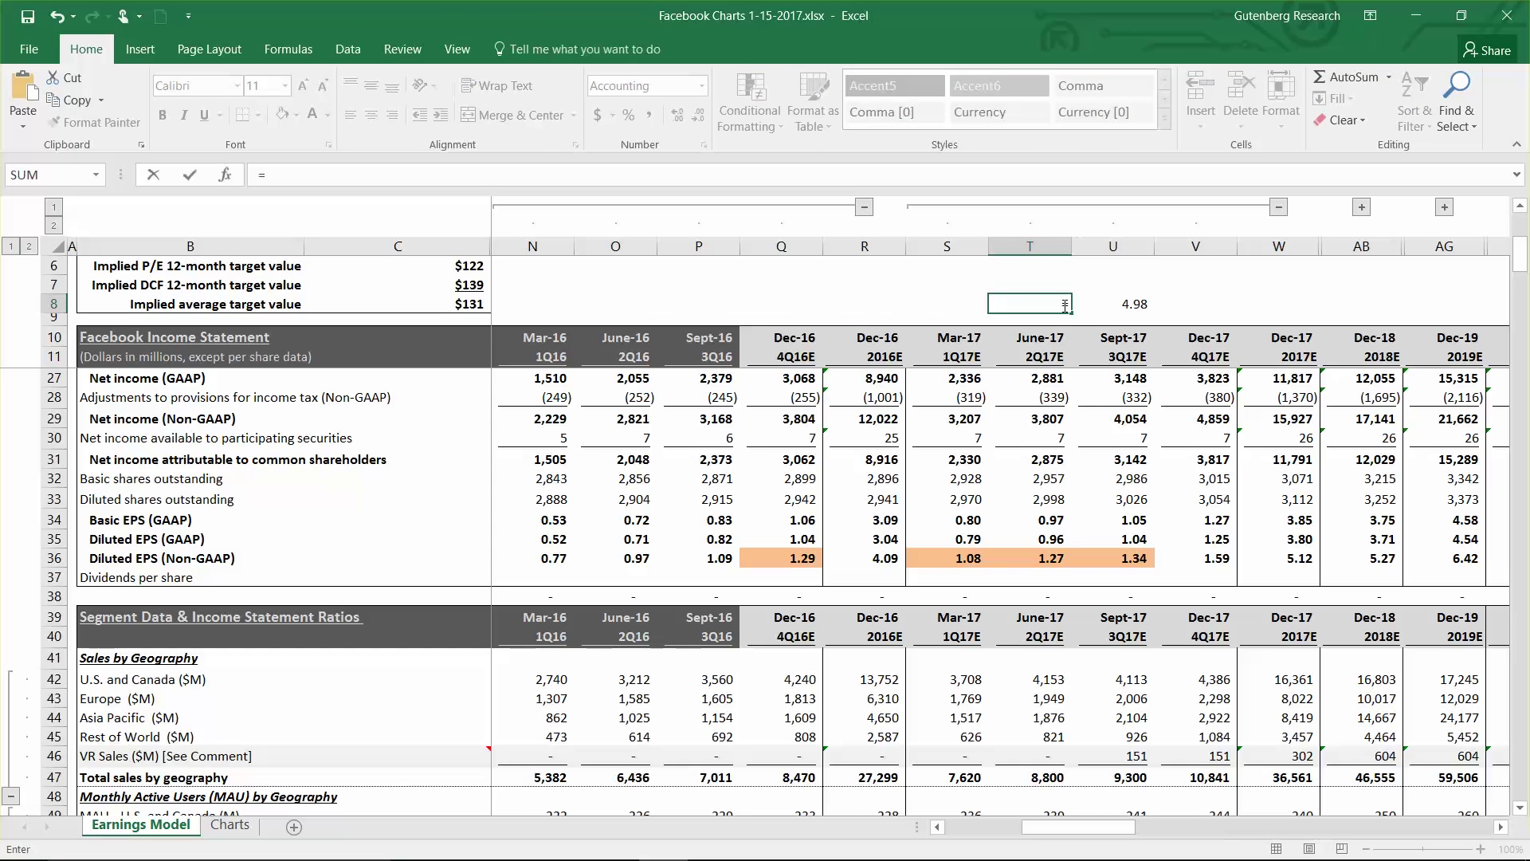
text(SUM()
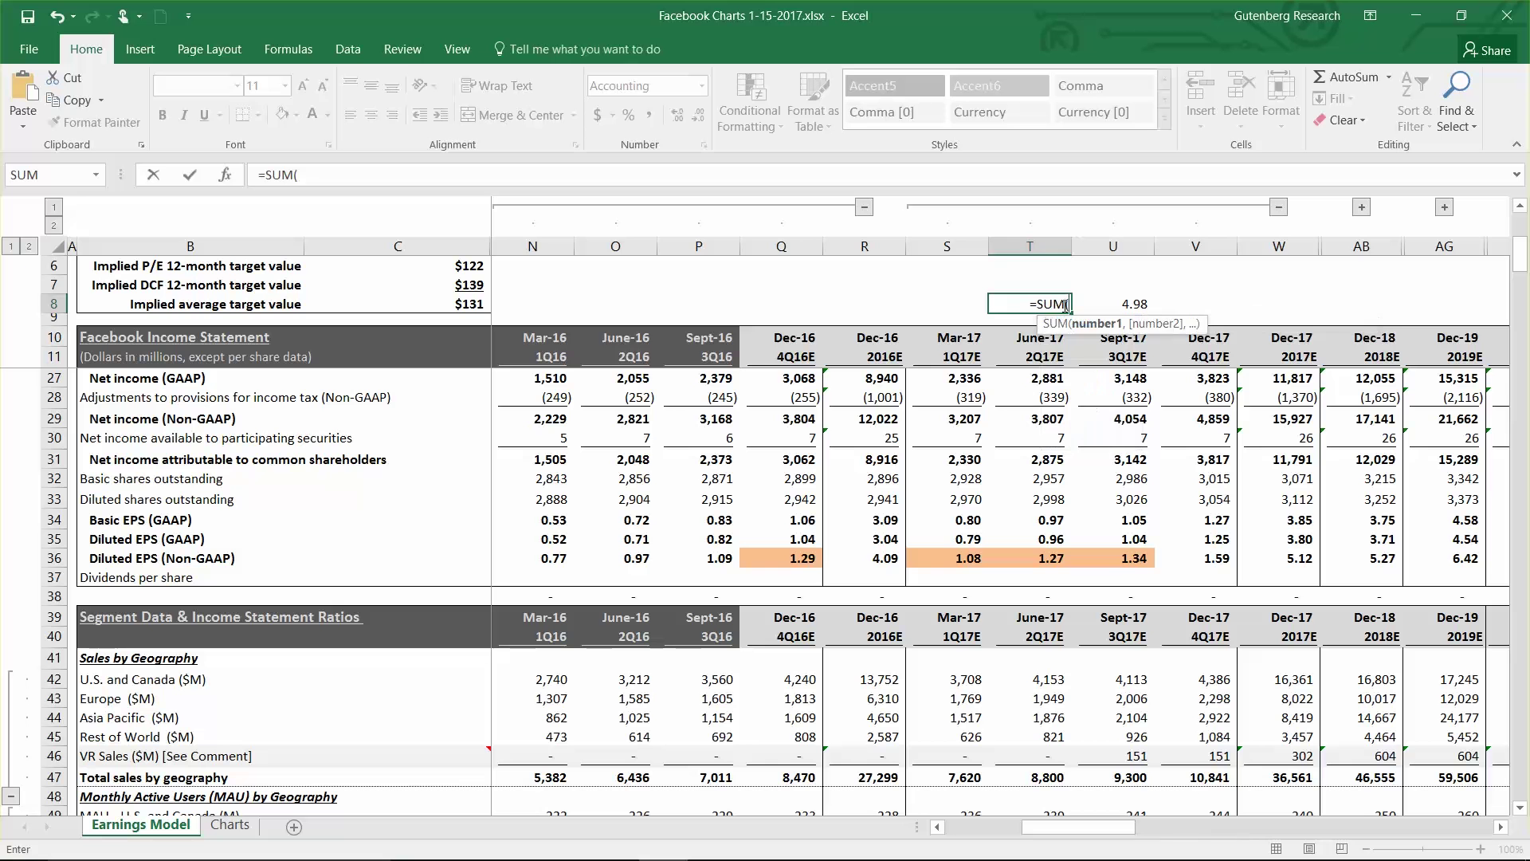
click(805, 557)
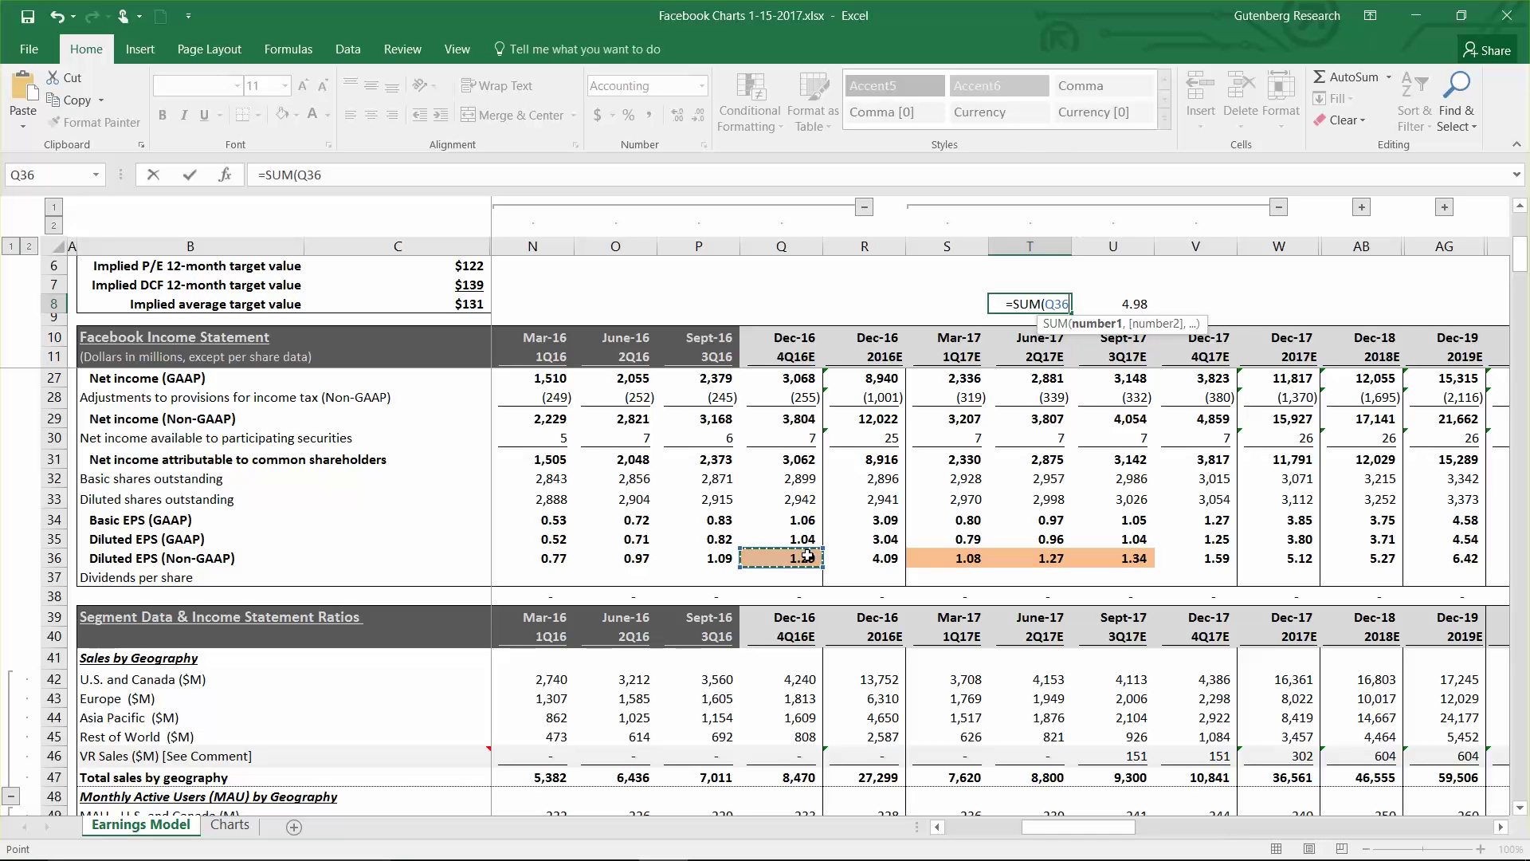
text(,)
click(956, 557)
text(,)
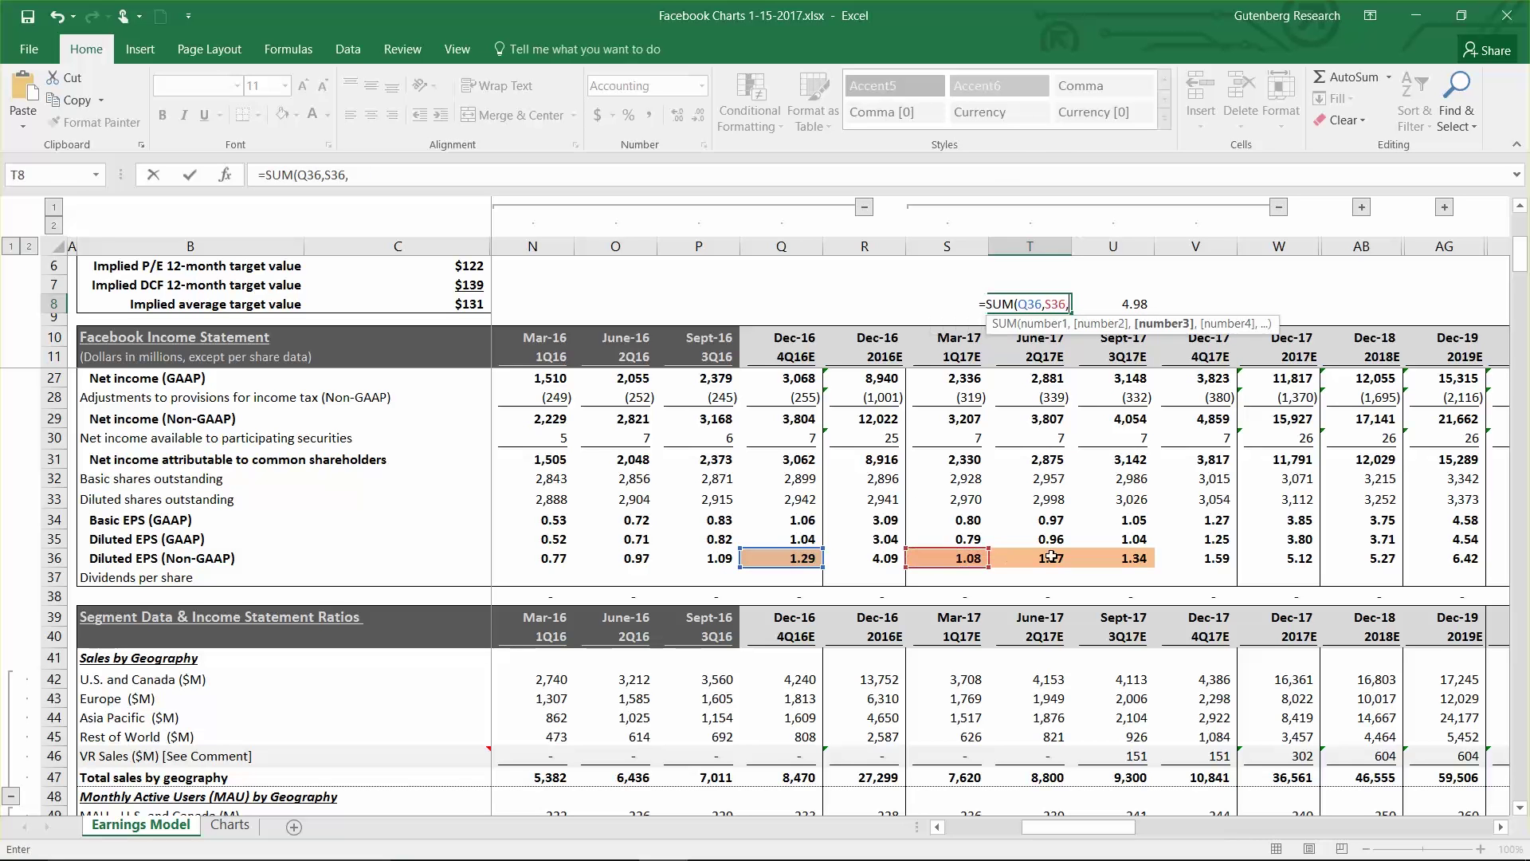
click(1063, 557)
text(,)
click(1104, 555)
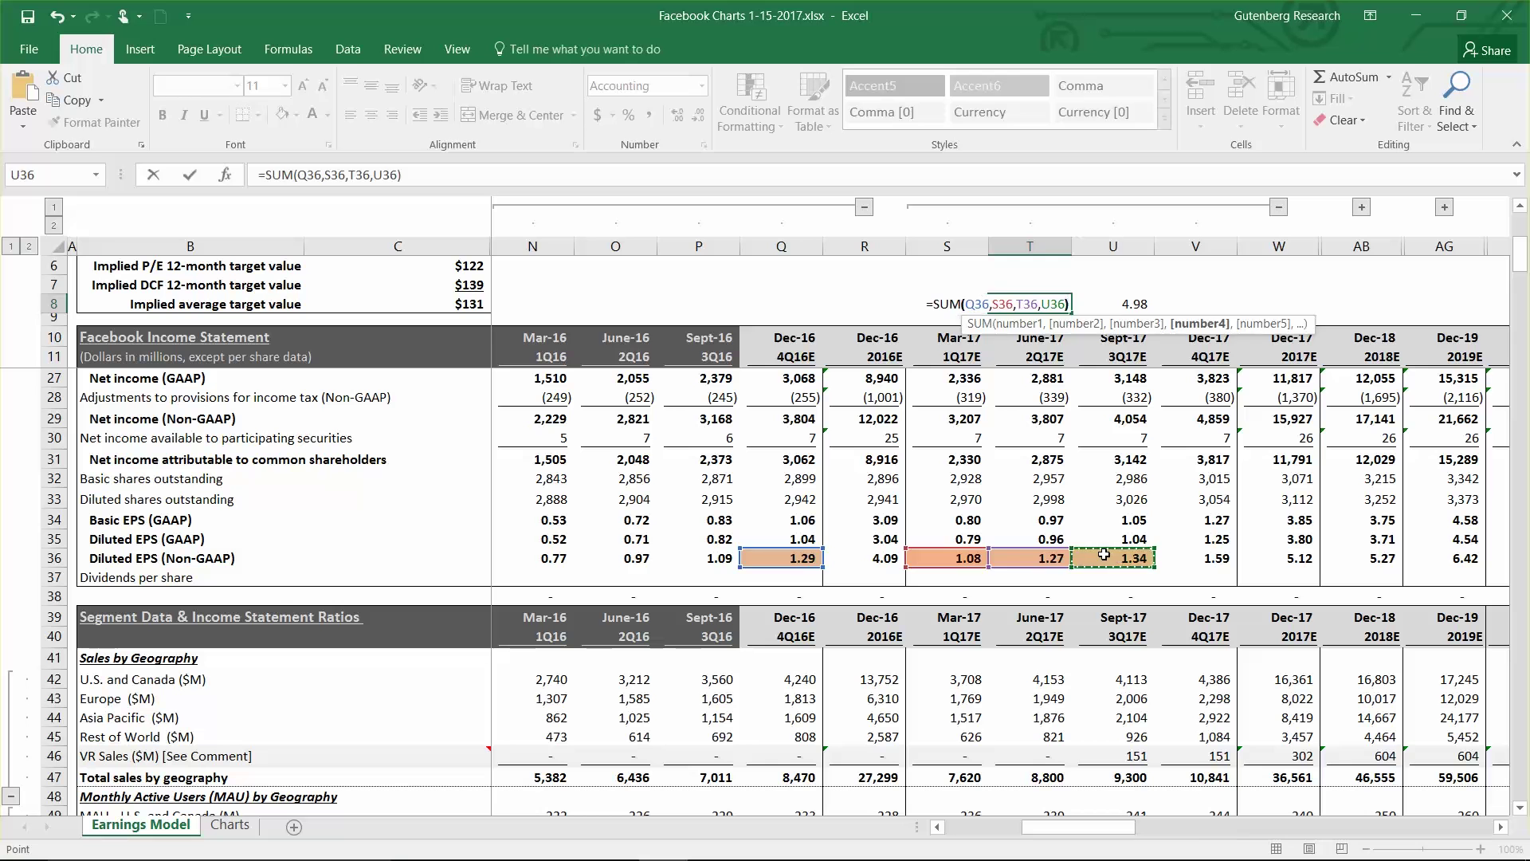
key(Return)
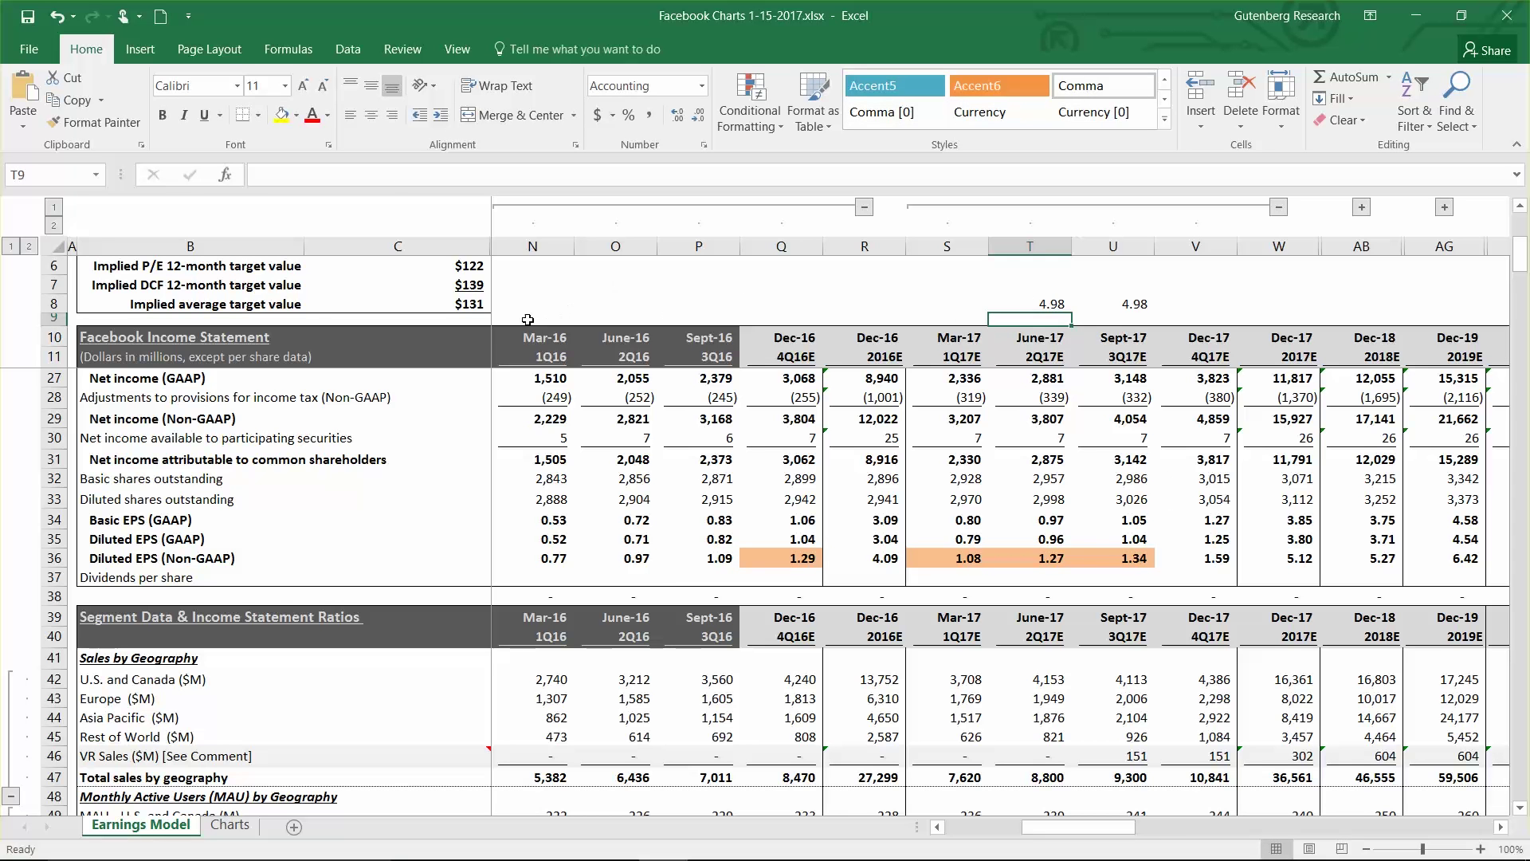
Step: Record 131 in N8 as the reference for the implied average target value, displayed without decimals
click(527, 301)
text(13%)
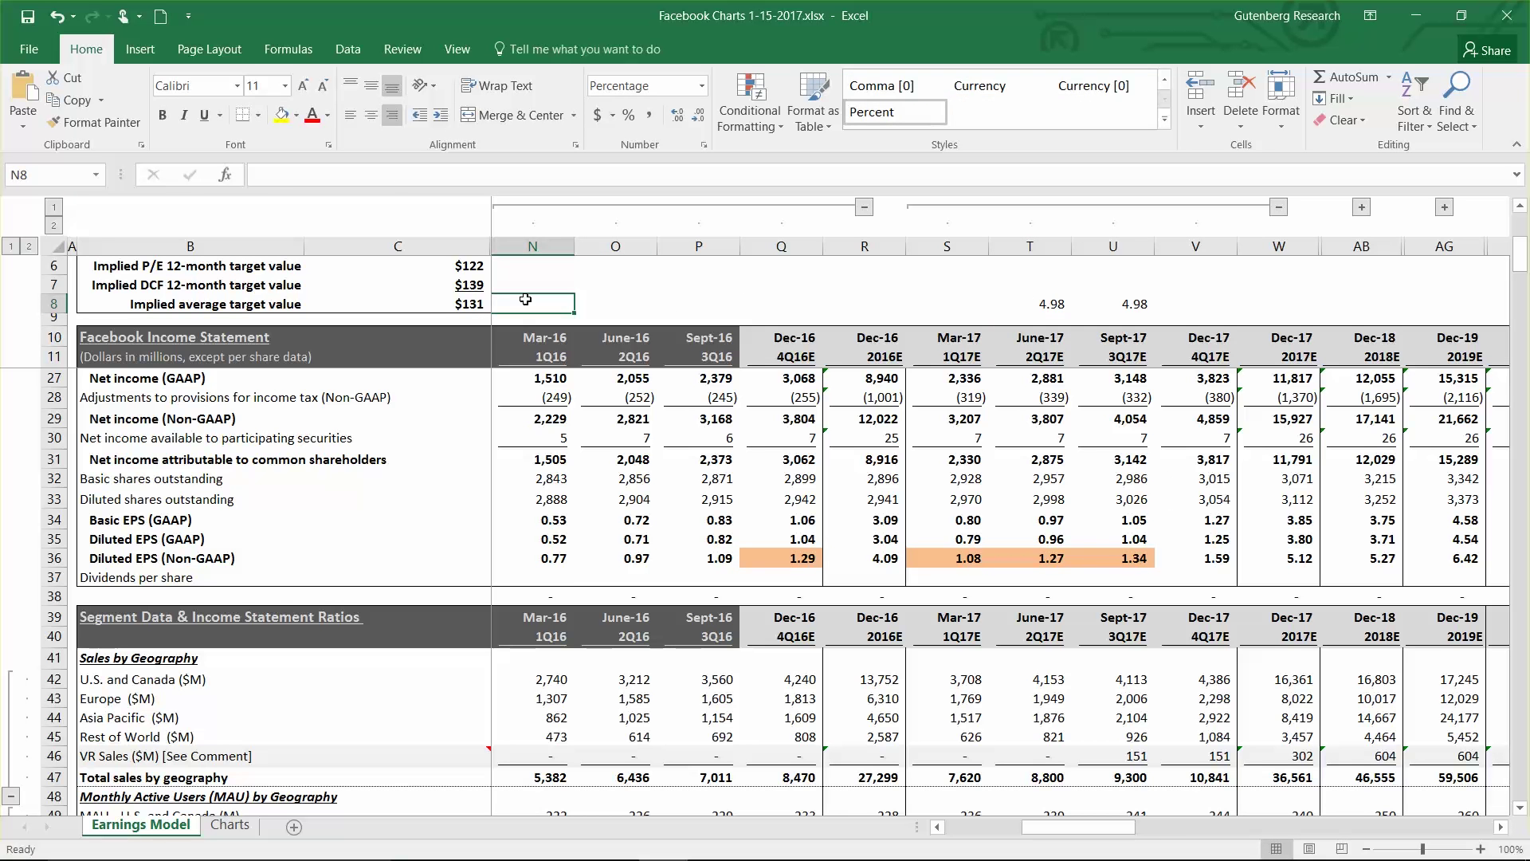
text(131)
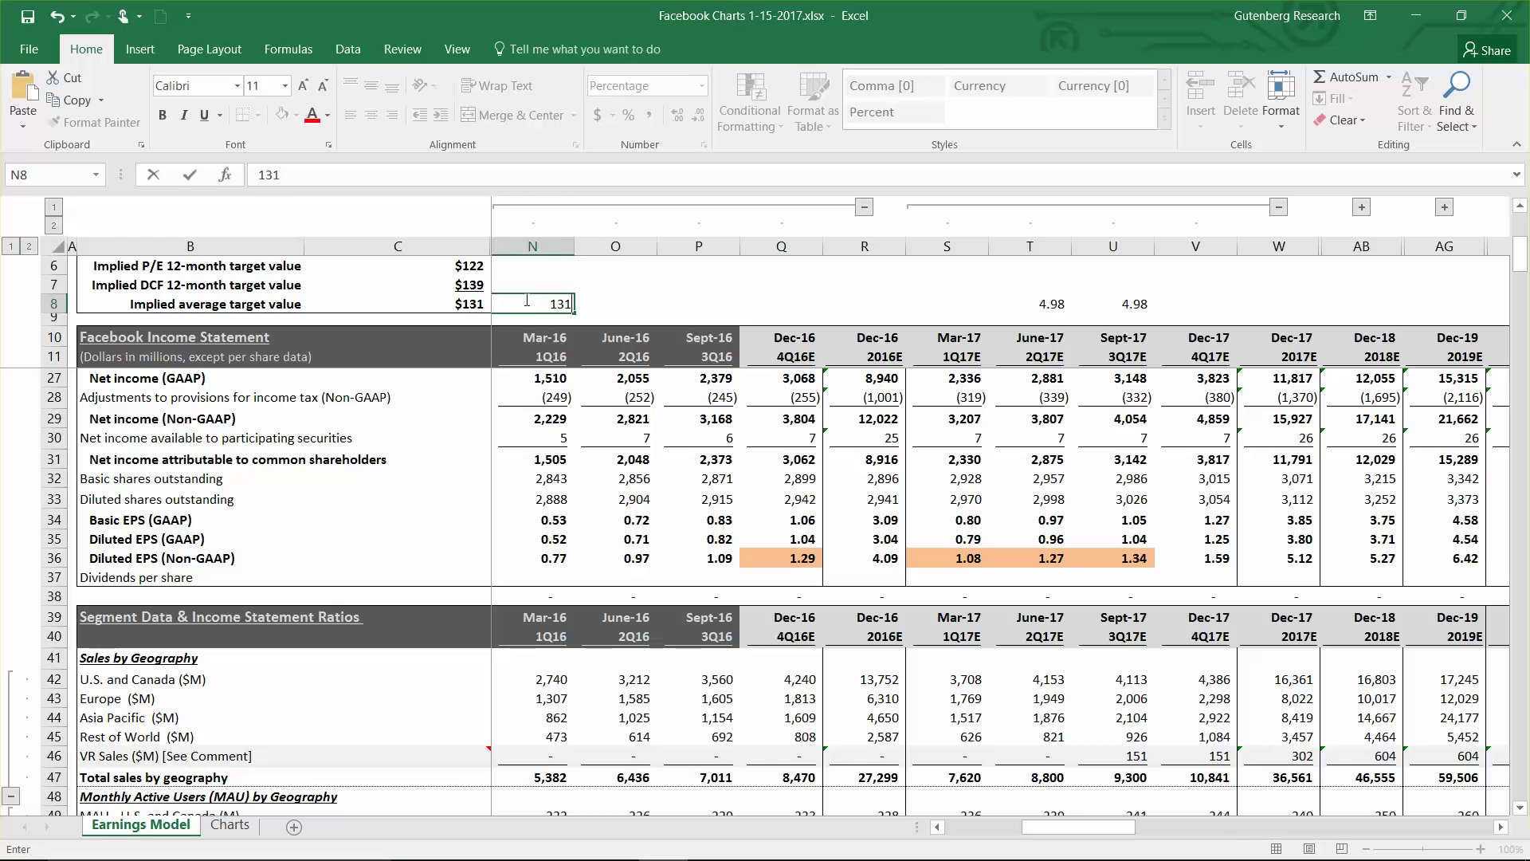
key(ctrl+Return)
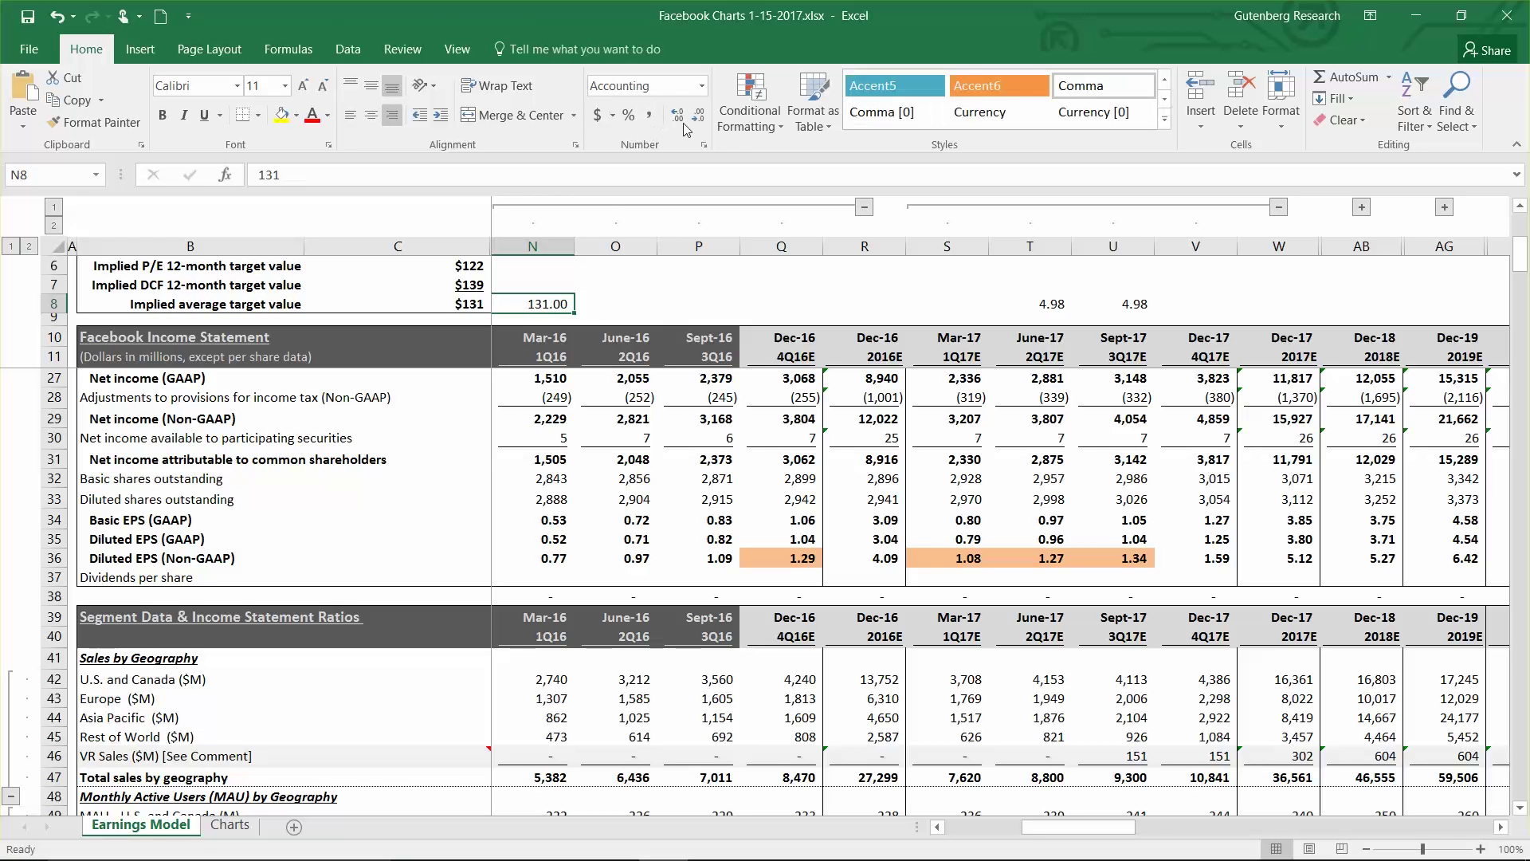
key(ctrl+z)
Step: Set the marketing and sales expense to revenue ratio to 15% for 4Q16E, 16% for 1Q17E, and 15% for 2Q17E through 4Q17E
scroll(1063, 406, down, 9)
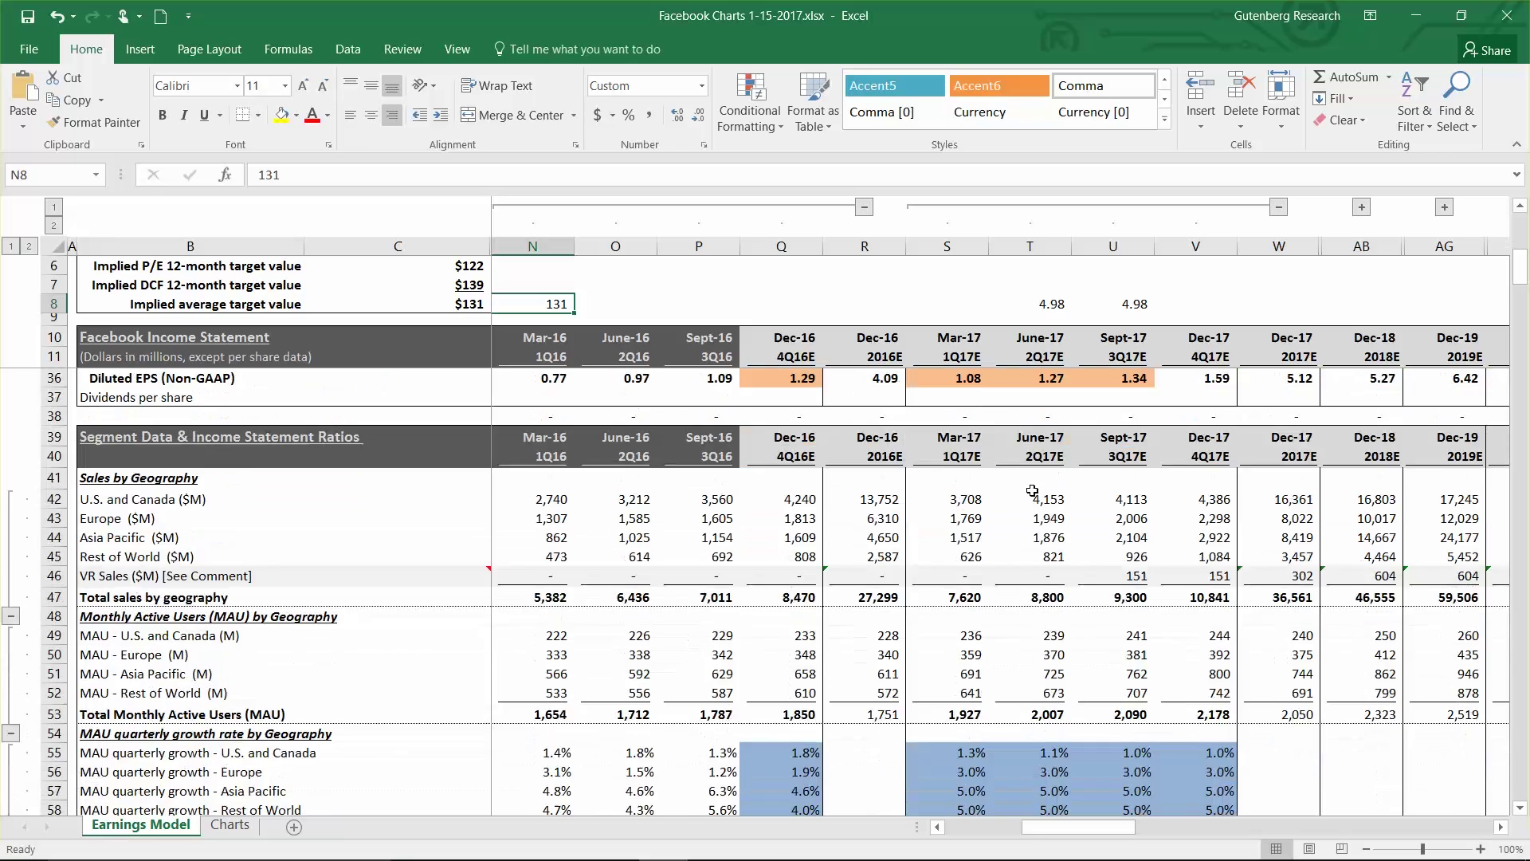
scroll(877, 638, up, 2)
scroll(848, 666, down, 8)
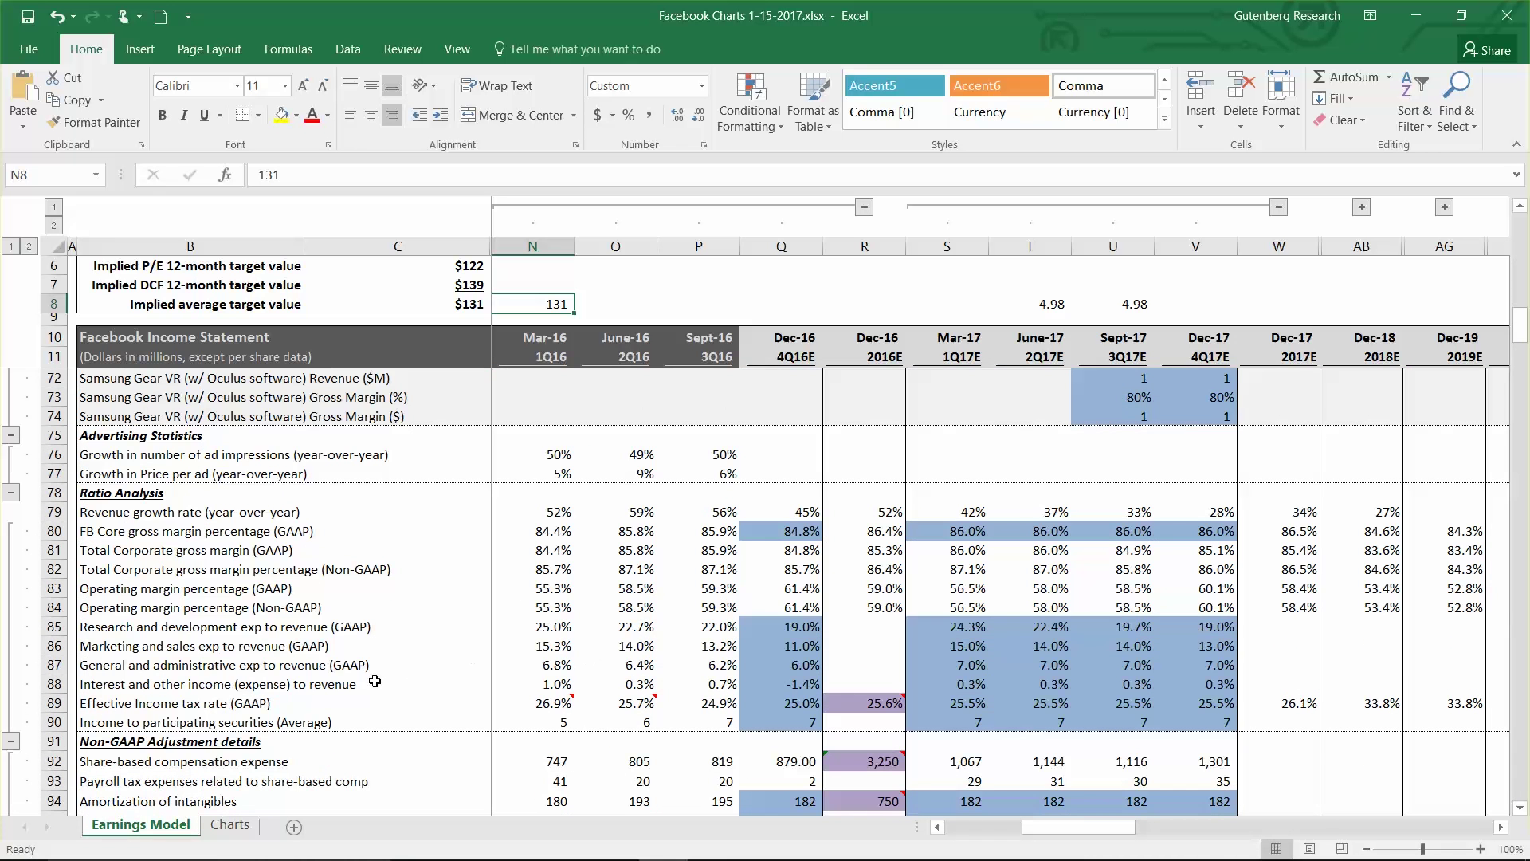
click(285, 643)
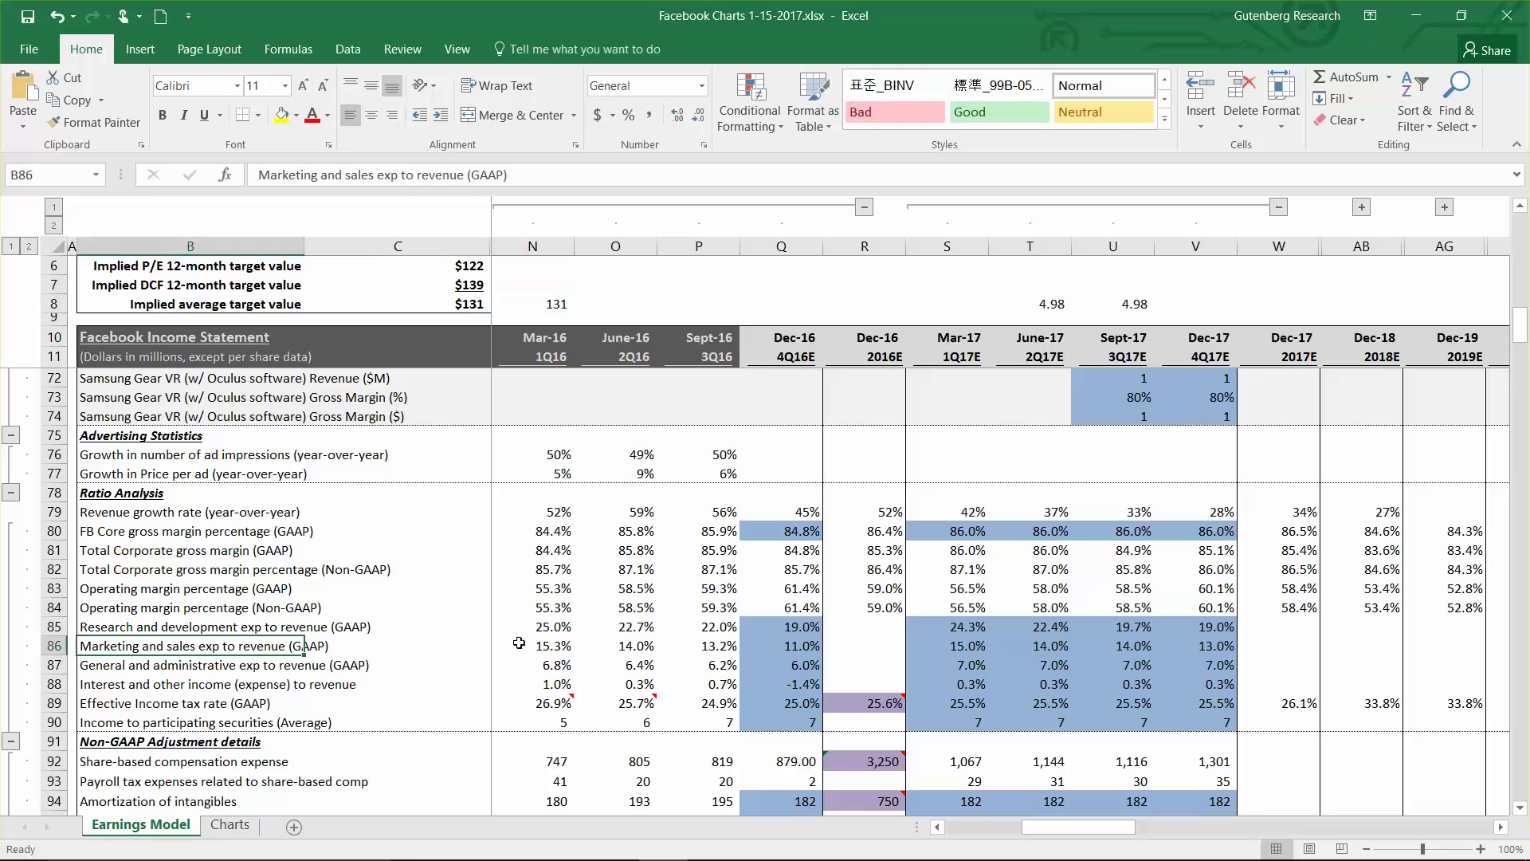
click(796, 646)
text(15)
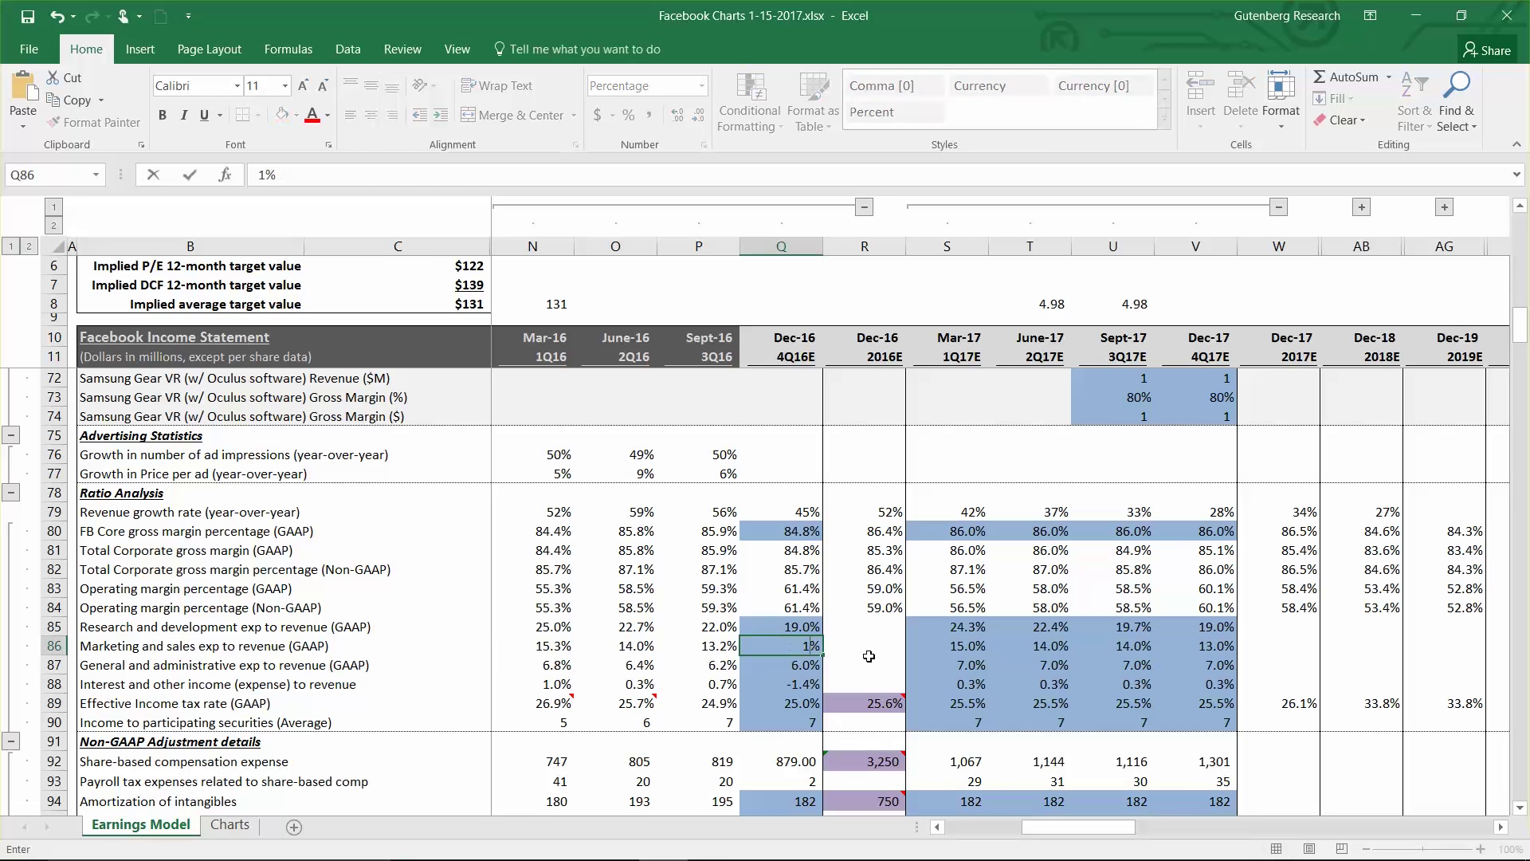
key(Right)
key(Right)
text(16)
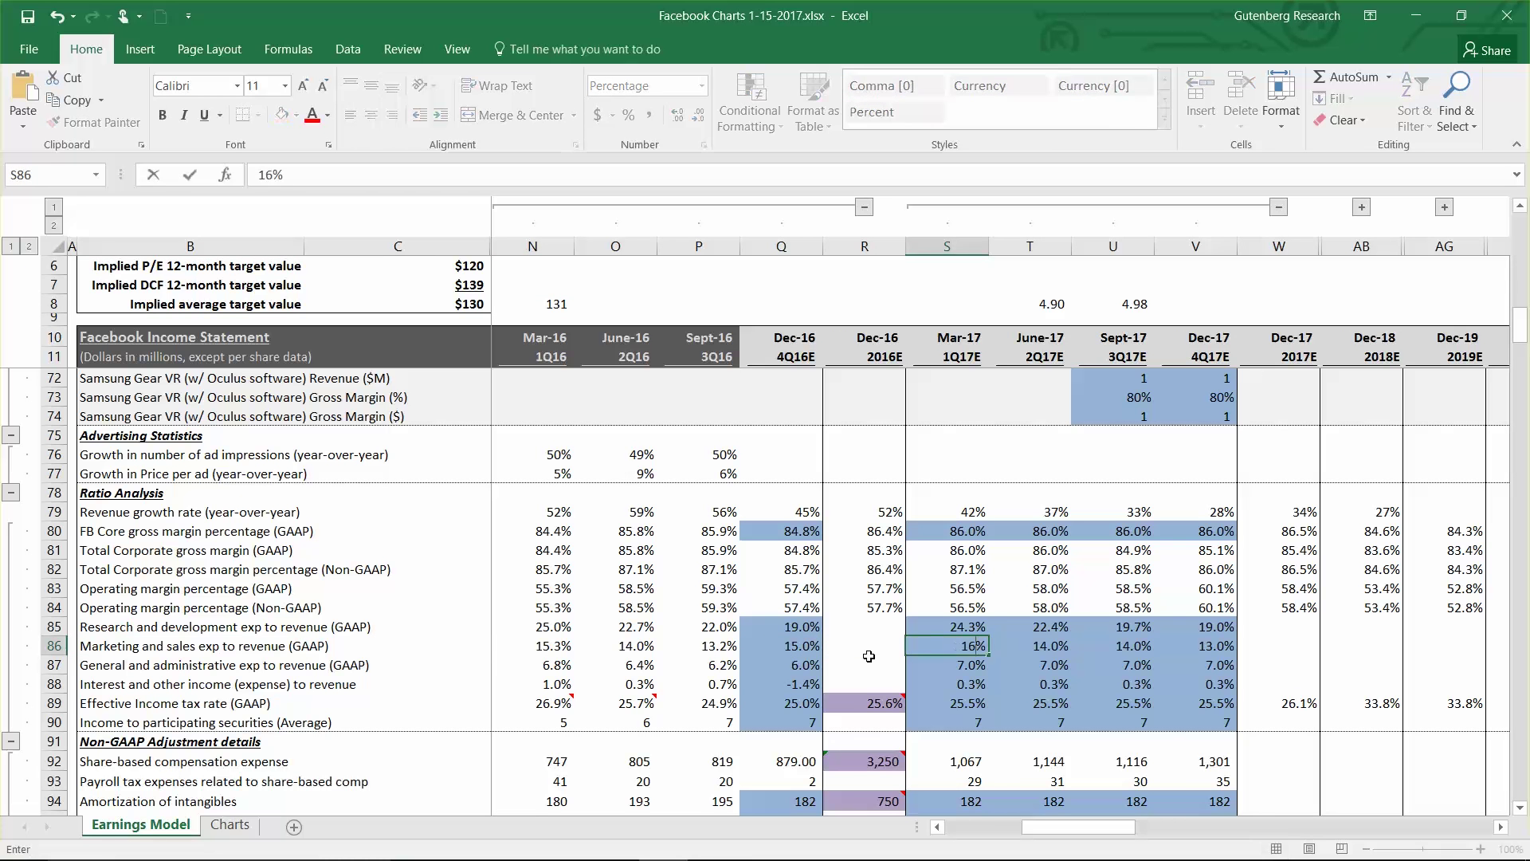
key(Right)
text(15)
key(Right)
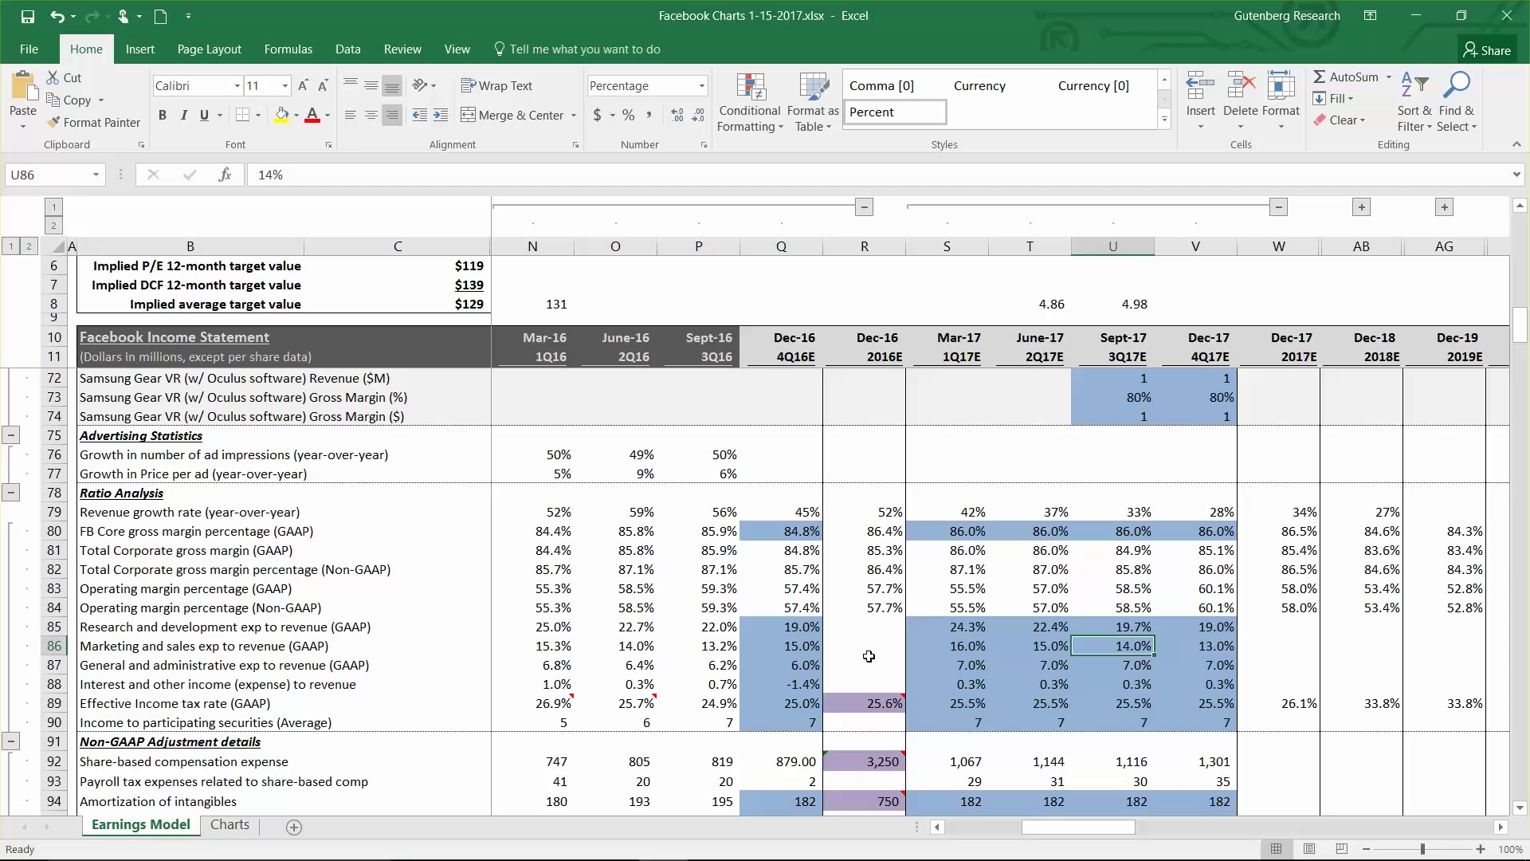
text(15)
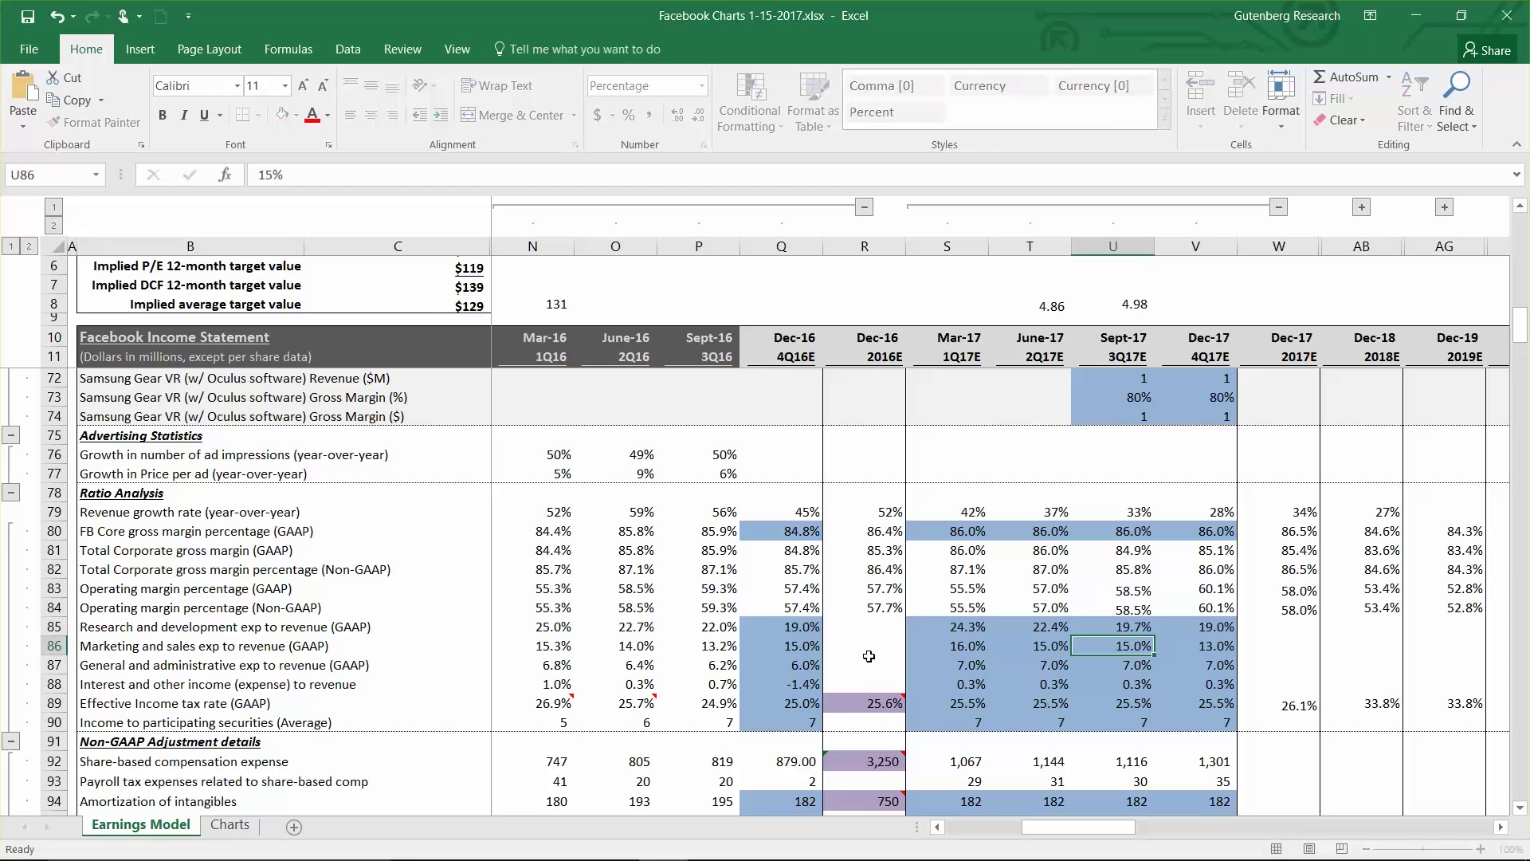
key(Right)
text(15)
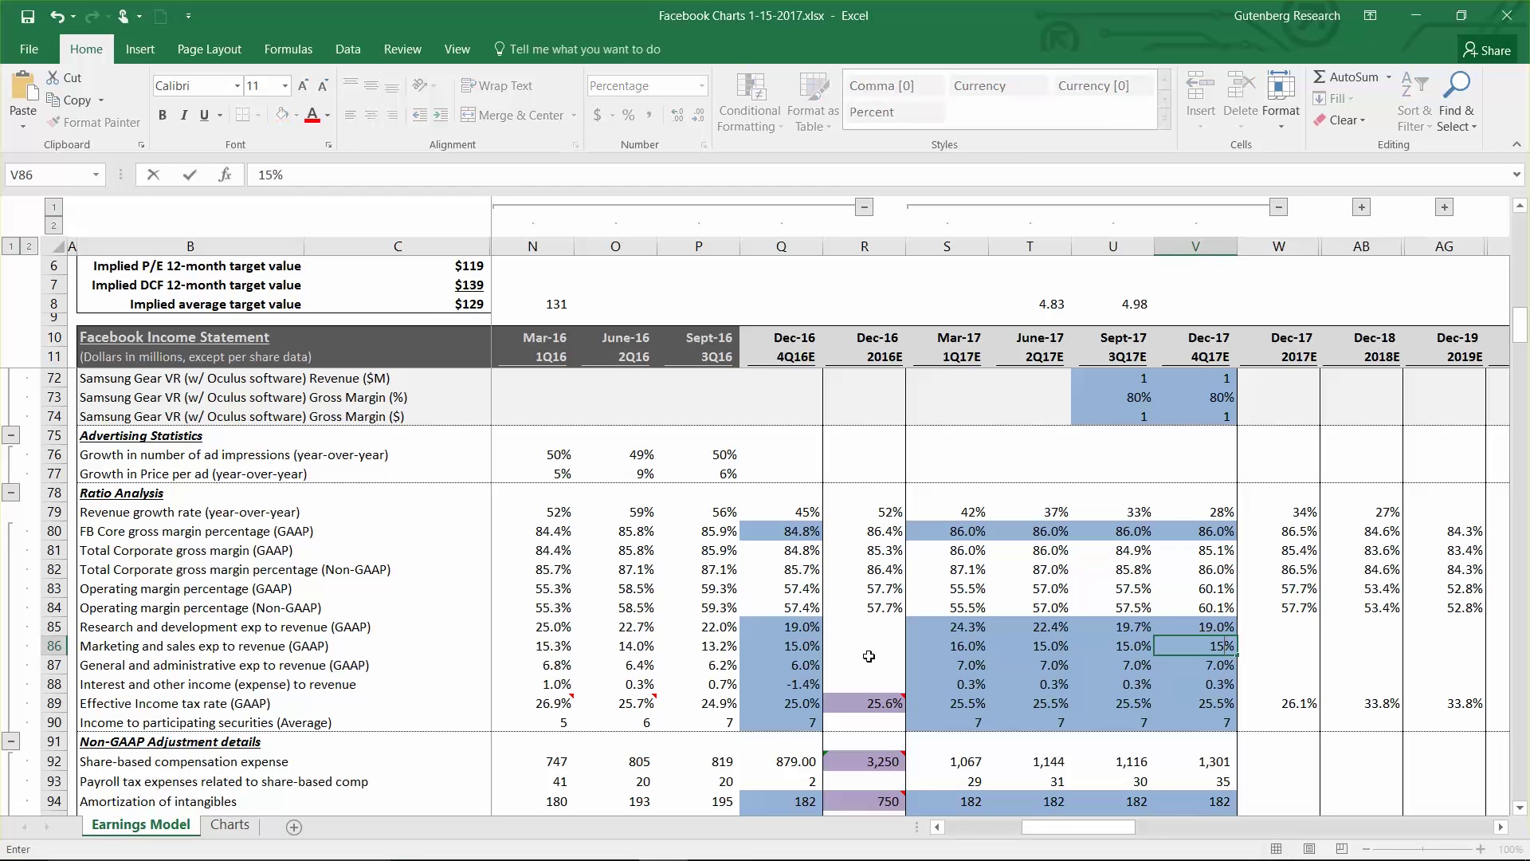
key(Right)
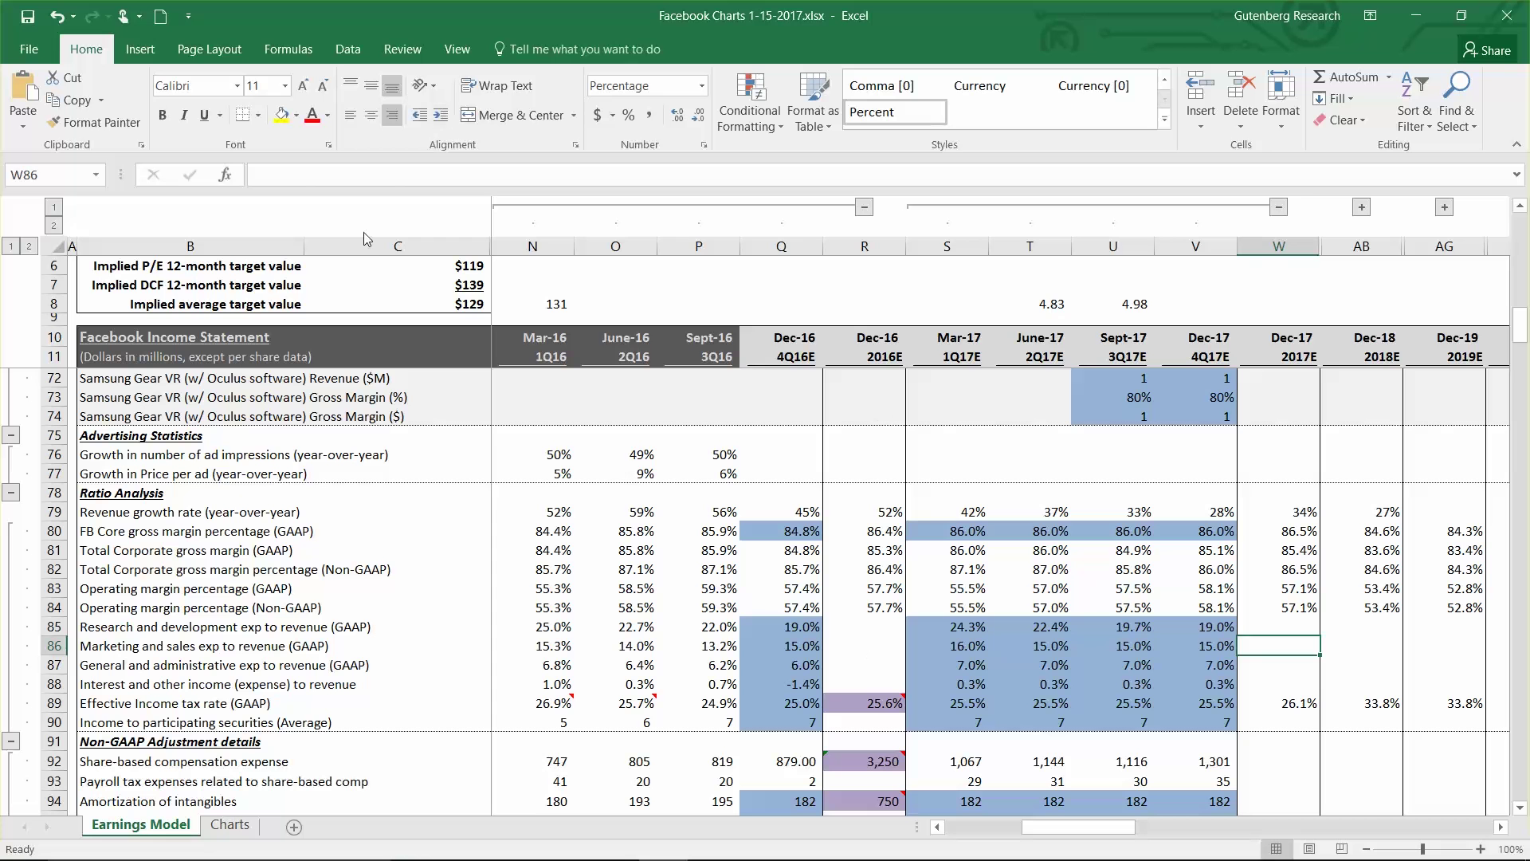
Step: Compare the live EPS sum and the implied average target value with their recorded reference values
click(1030, 305)
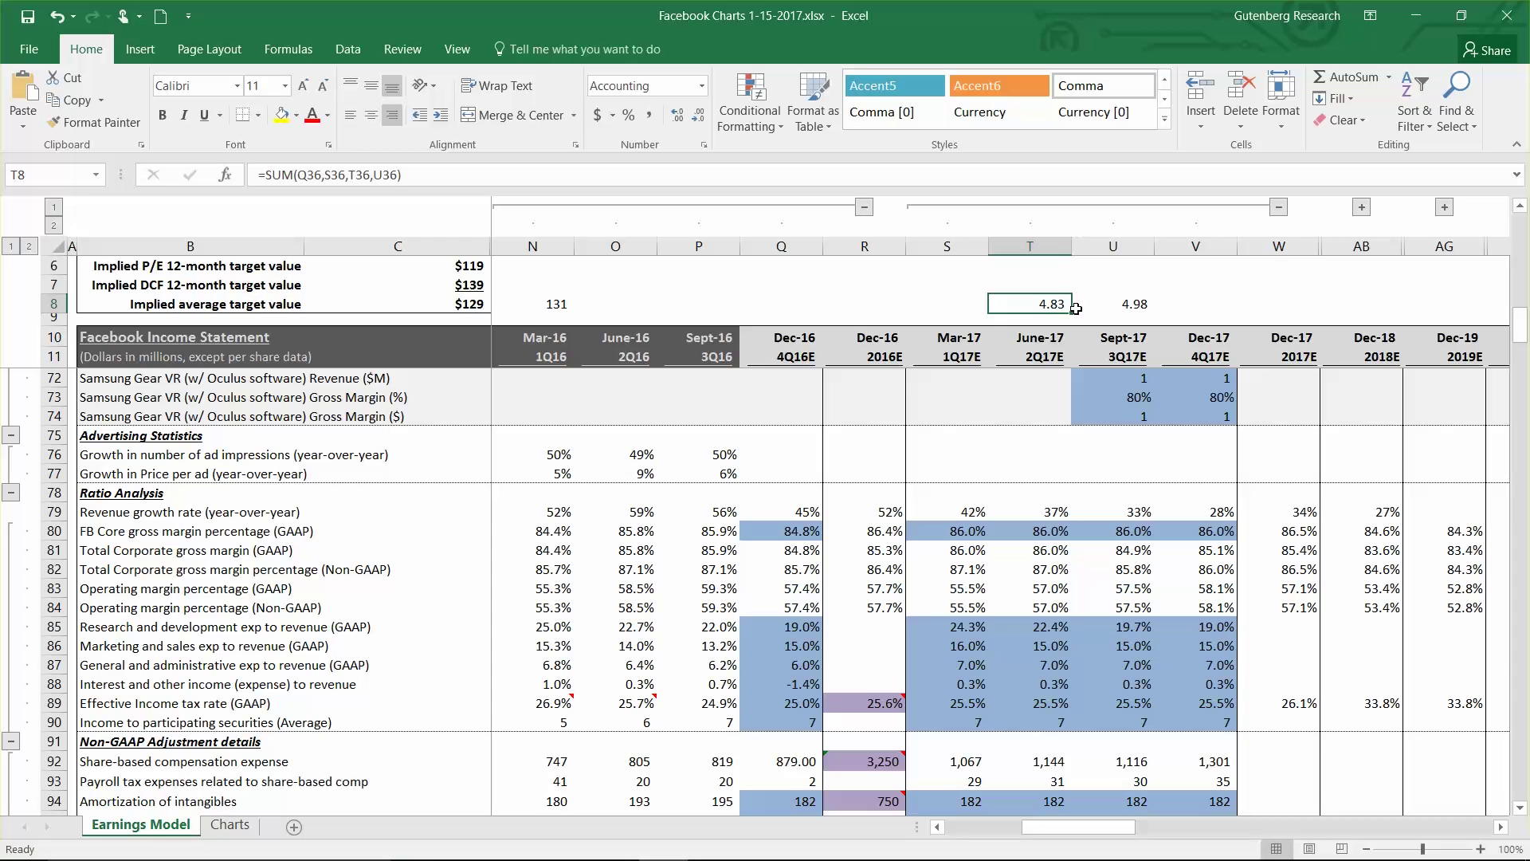
click(1119, 305)
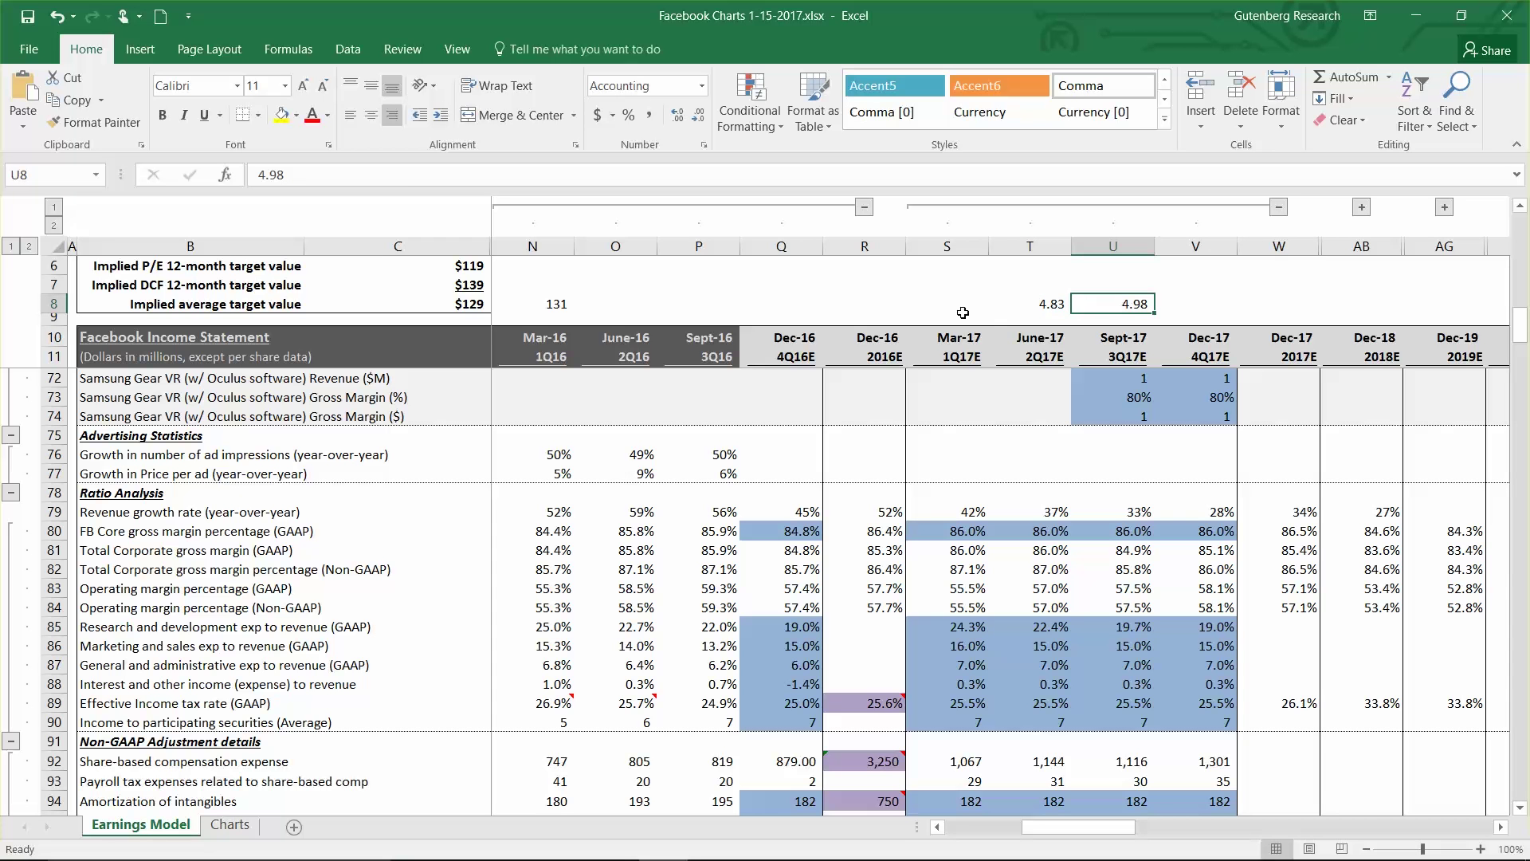
click(458, 308)
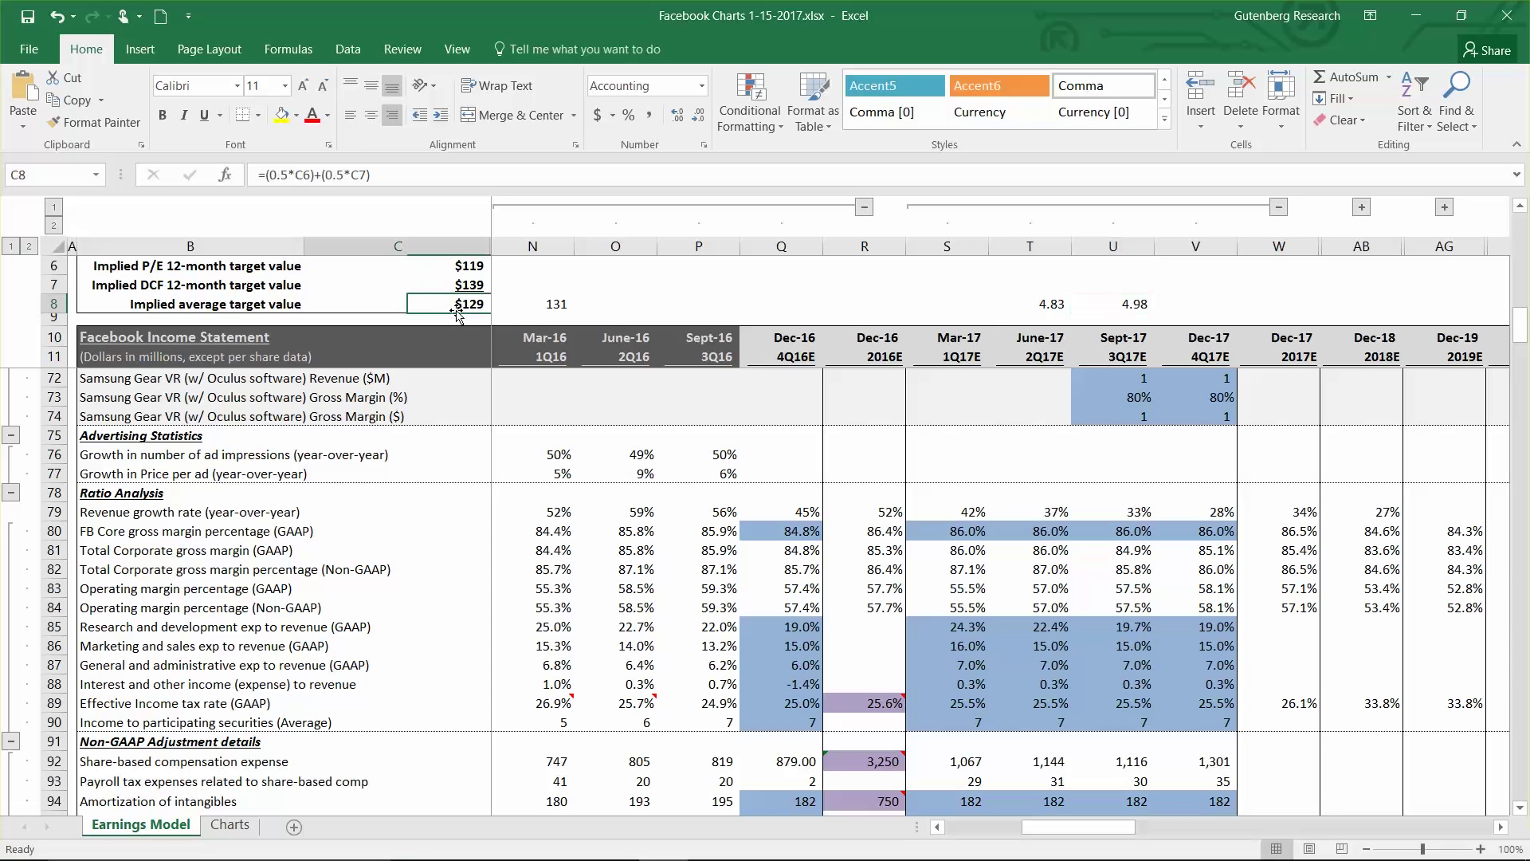
click(539, 307)
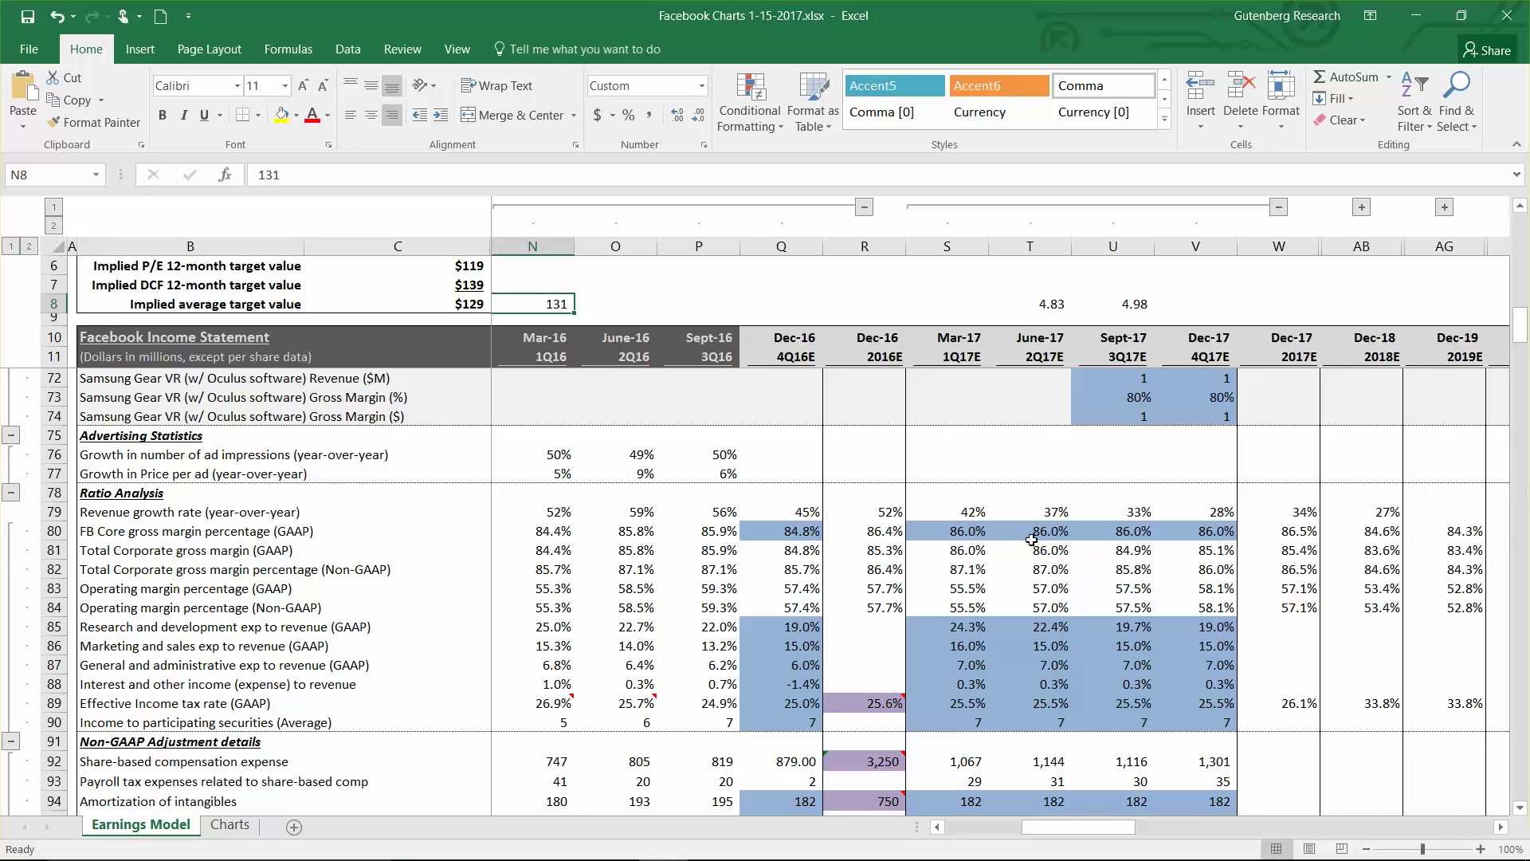
Step: Set U.S. and Canada MAU quarterly growth to 2% for 4Q16E, 1.5% for 1Q17E, and 2% for 2Q17E through 4Q17E
scroll(993, 544, up, 7)
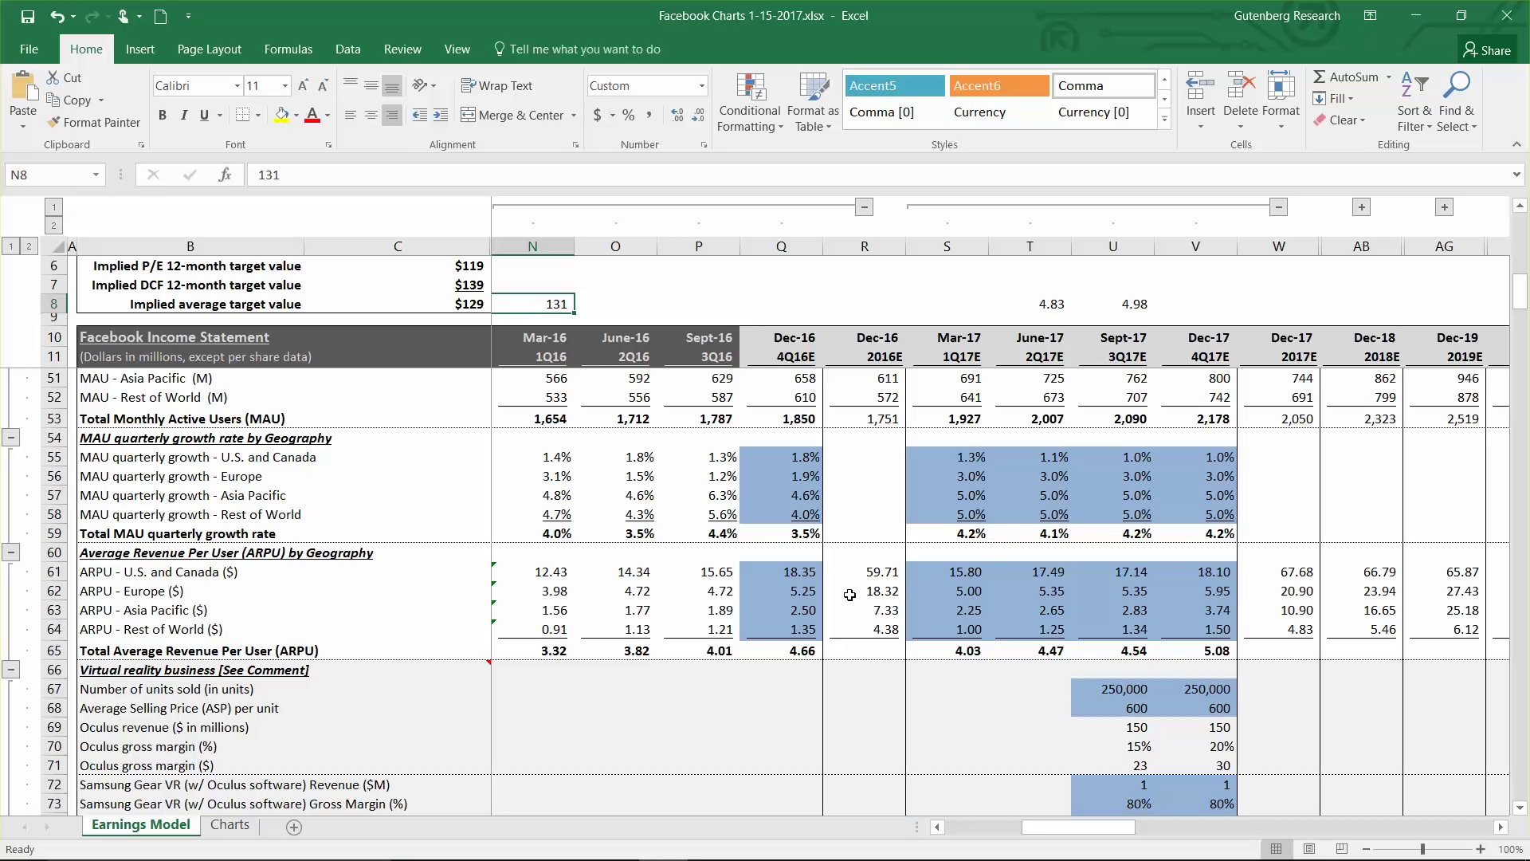
click(803, 456)
text(2)
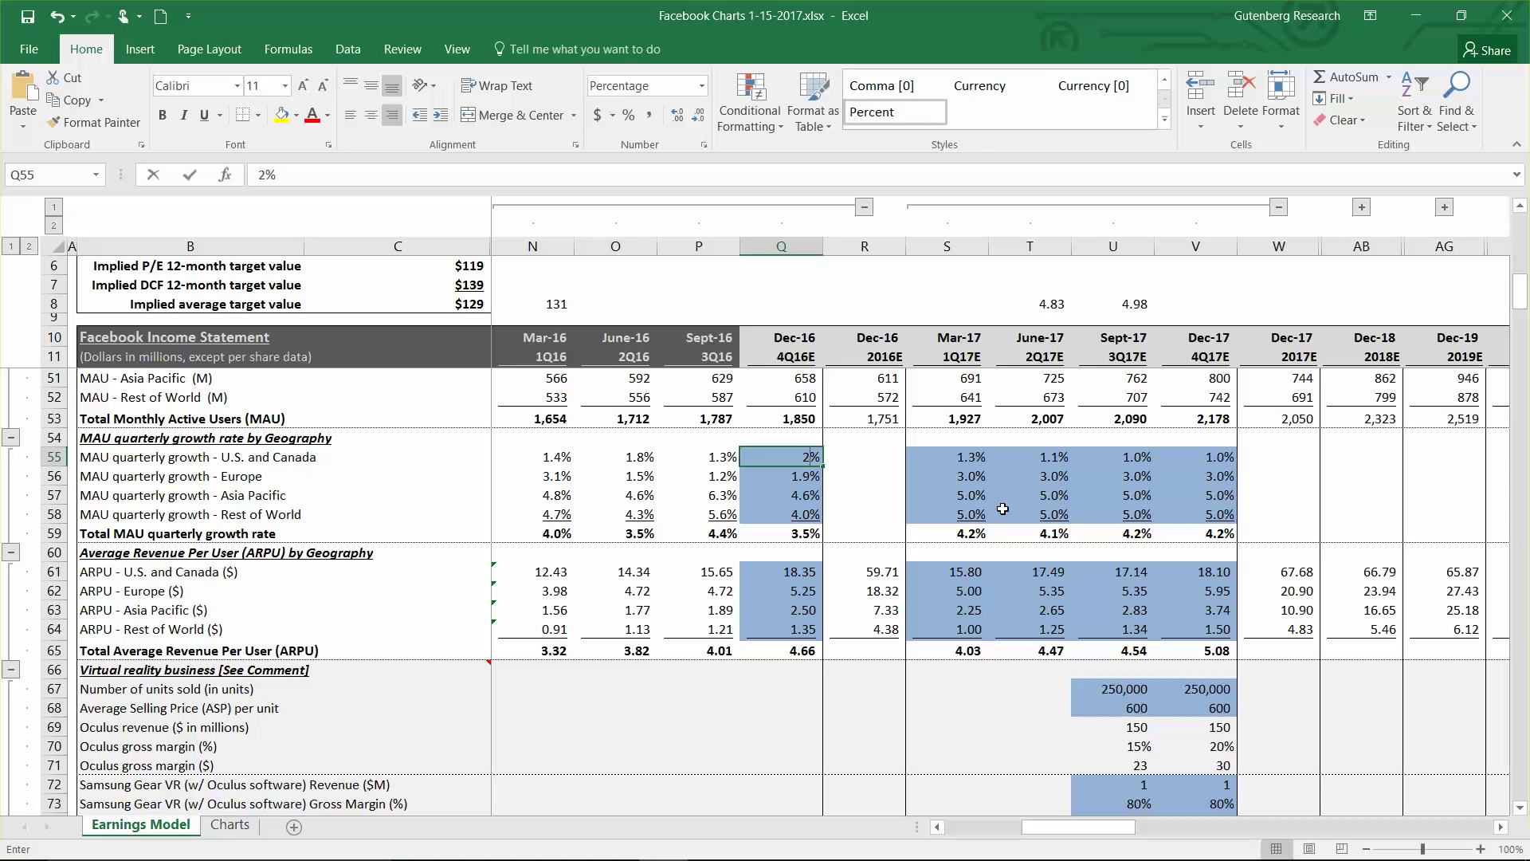
key(Tab)
key(Tab)
text(1.5)
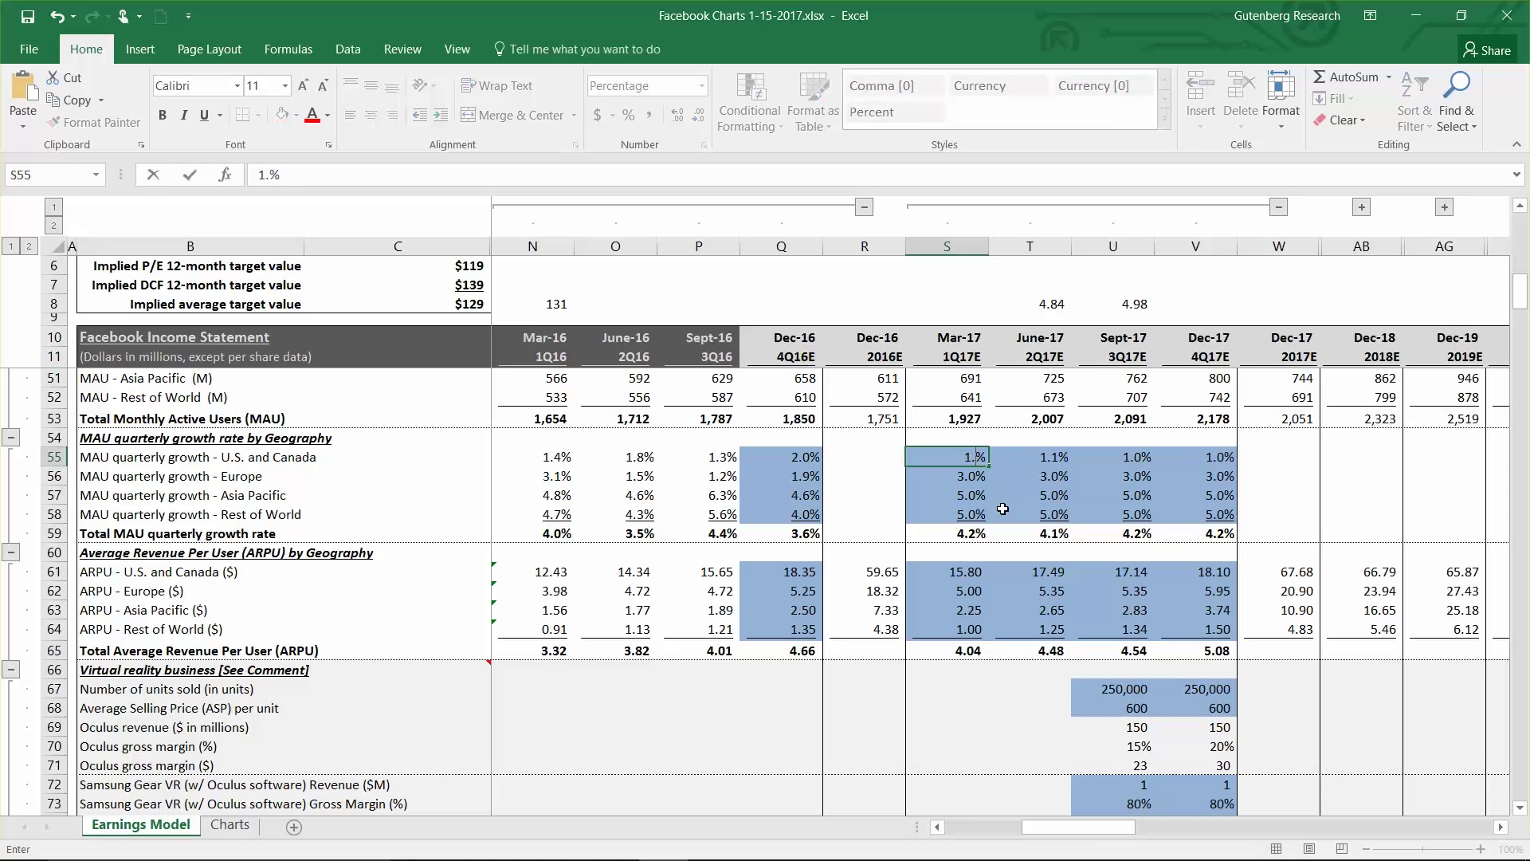
key(Tab)
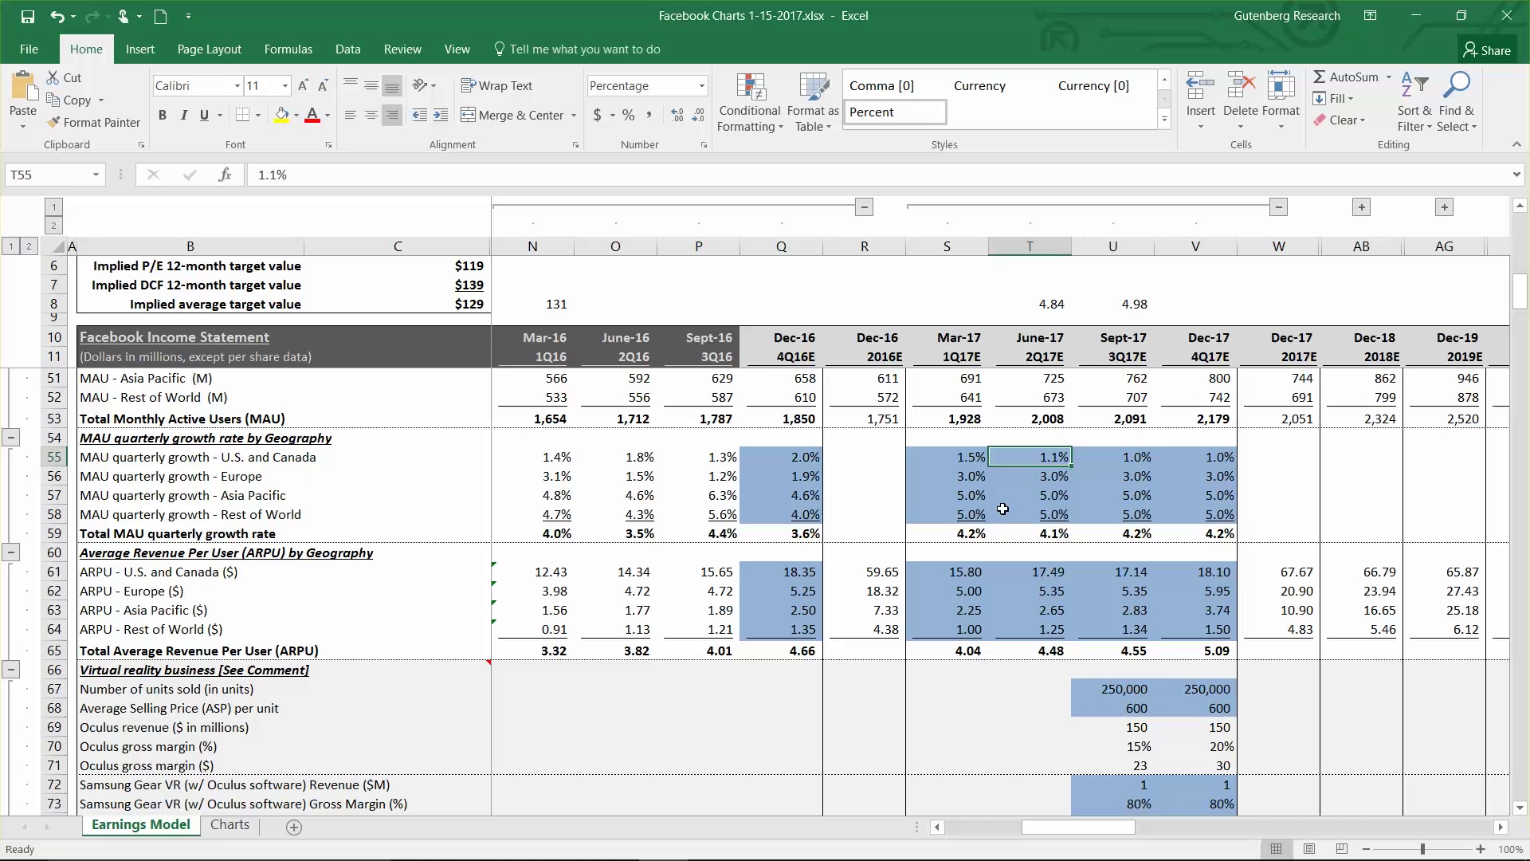
text(2)
key(Tab)
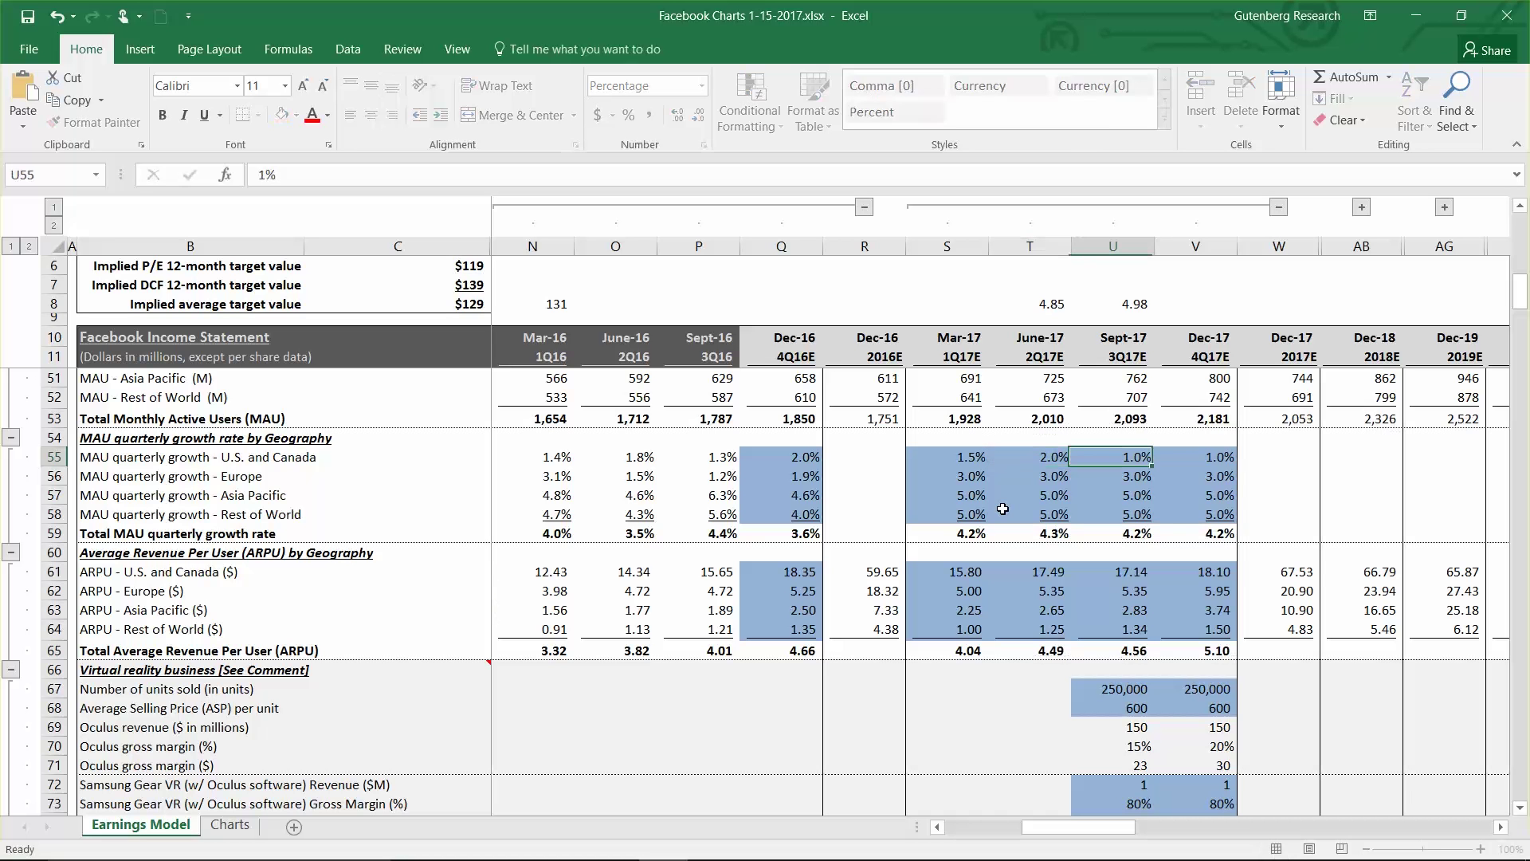
text(2)
key(Tab)
text(2)
key(Tab)
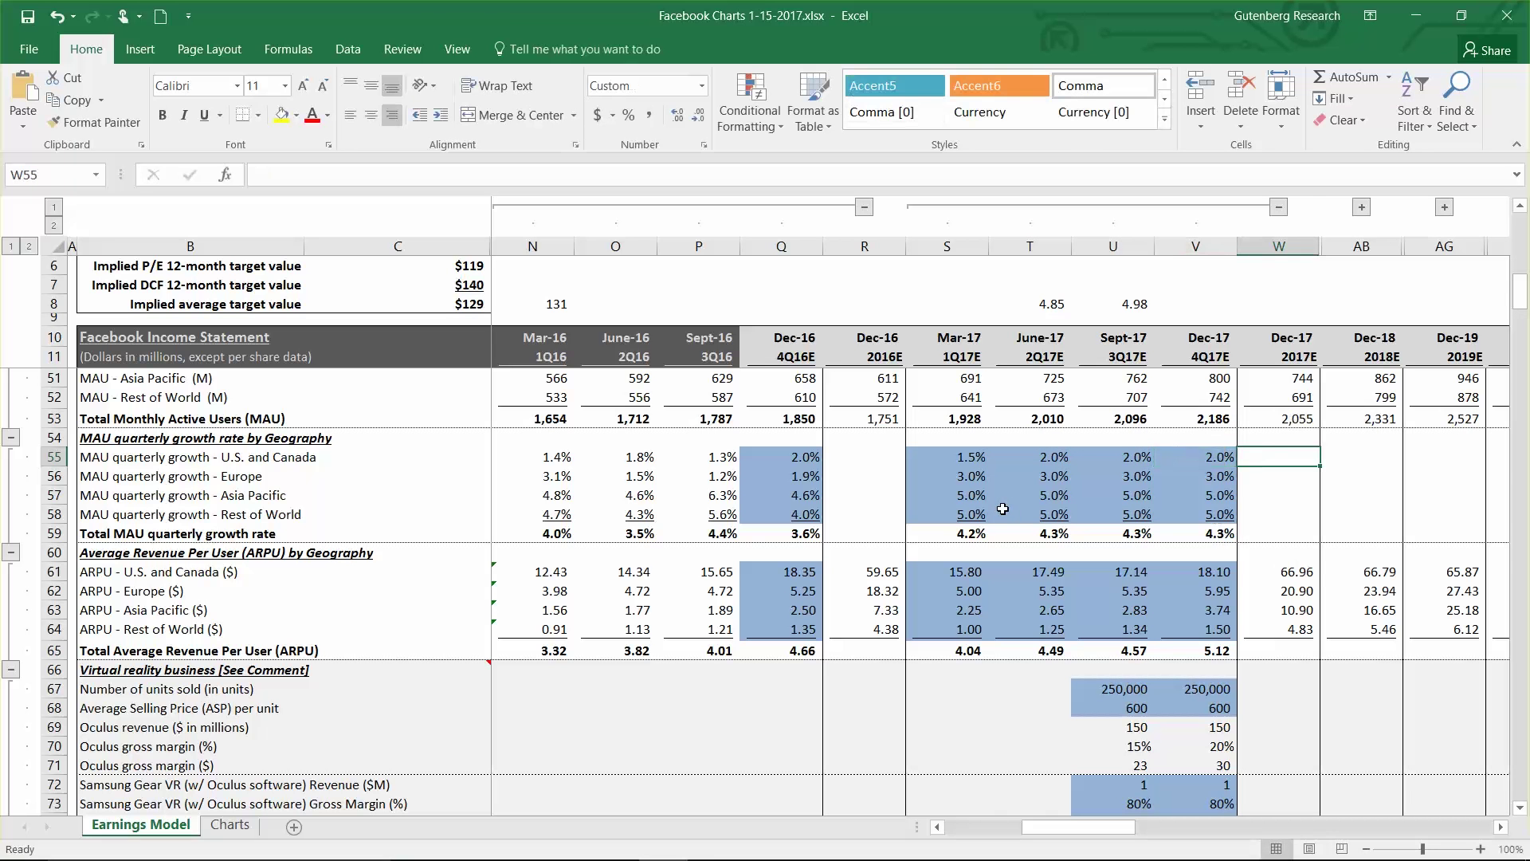
Step: Check the live four-quarter EPS sum in T8 and select the 4Q16E MAU quarterly growth assumption for Europe
click(1012, 475)
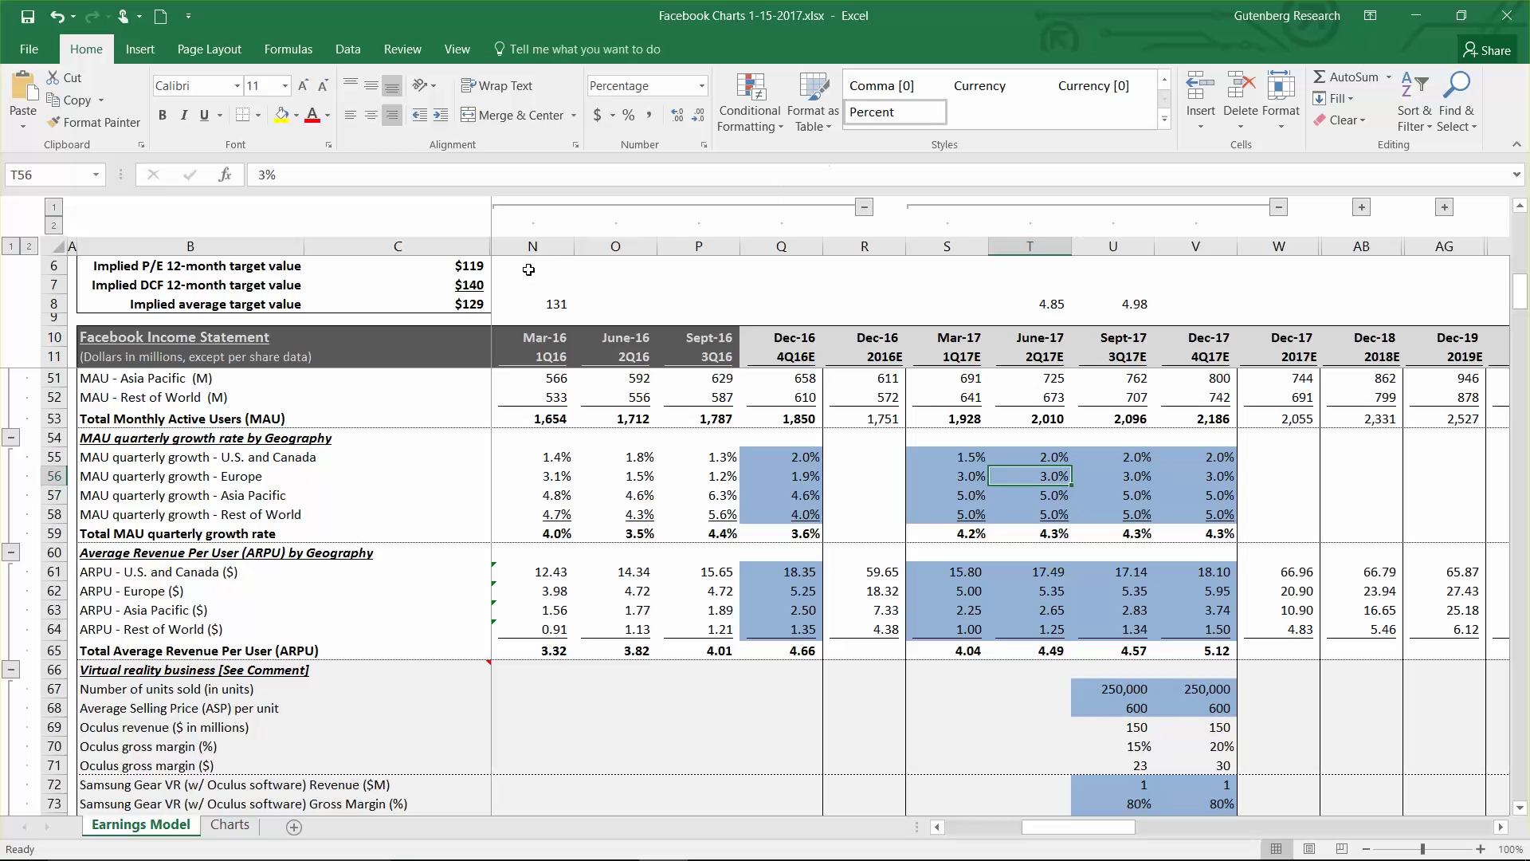
click(1057, 304)
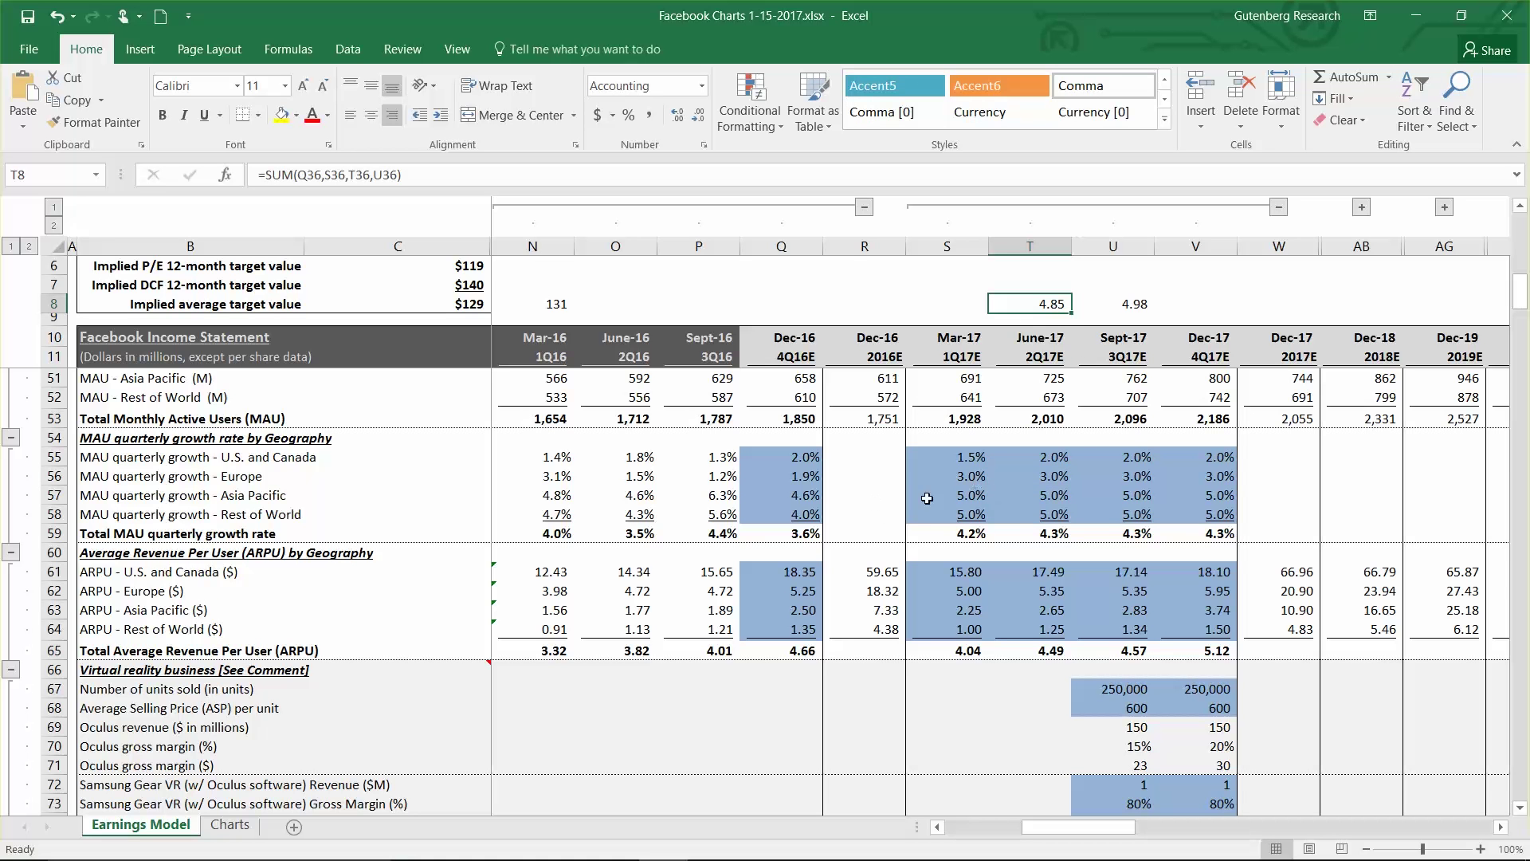
click(805, 478)
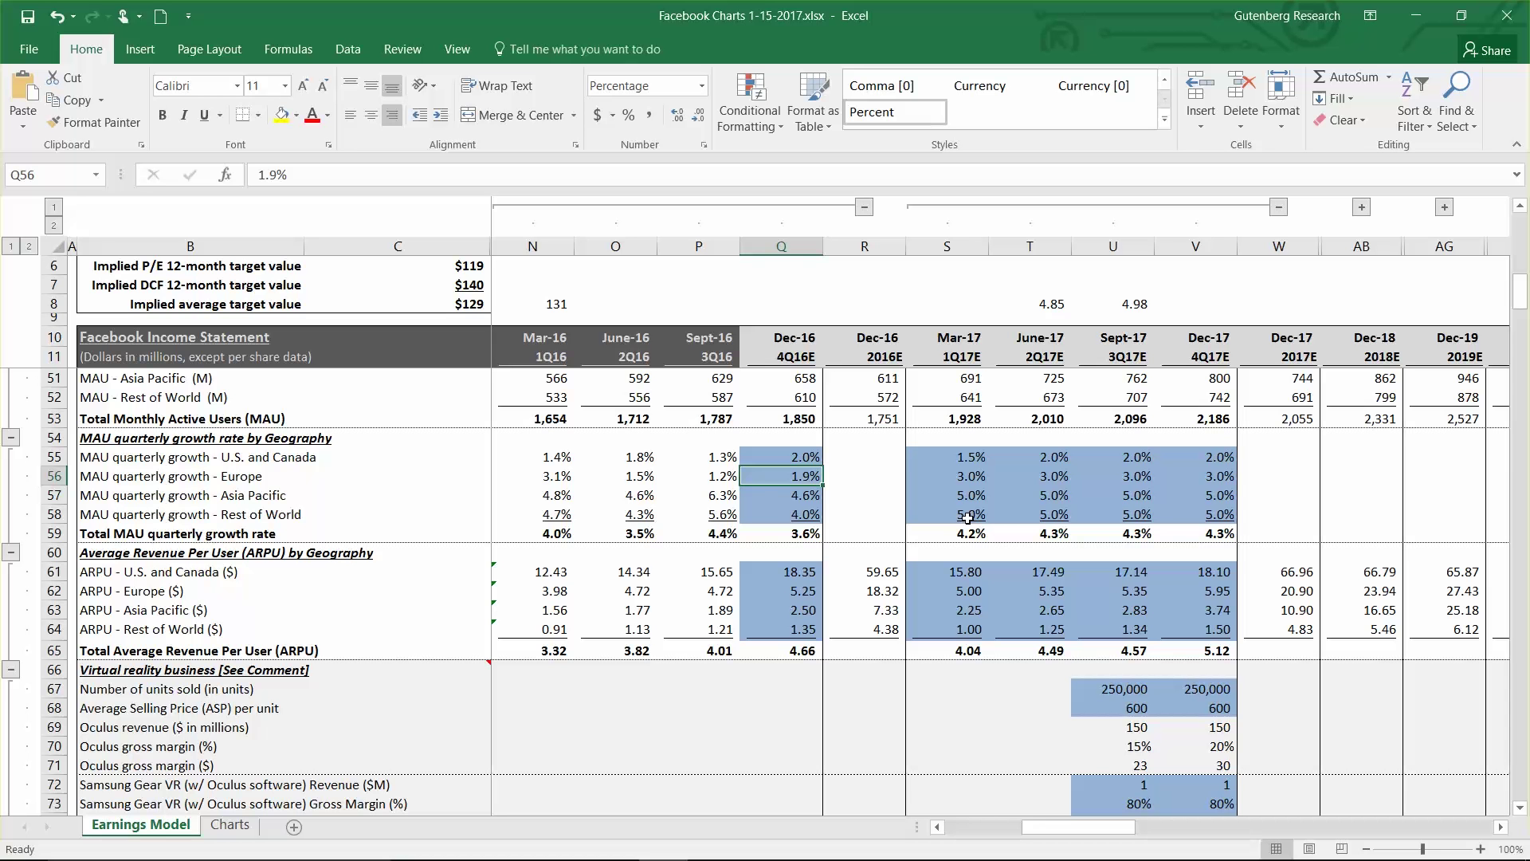
Step: Set the 4Q16E MAU quarterly growth to 5% for both Europe and Asia Pacific
text(5)
key(Return)
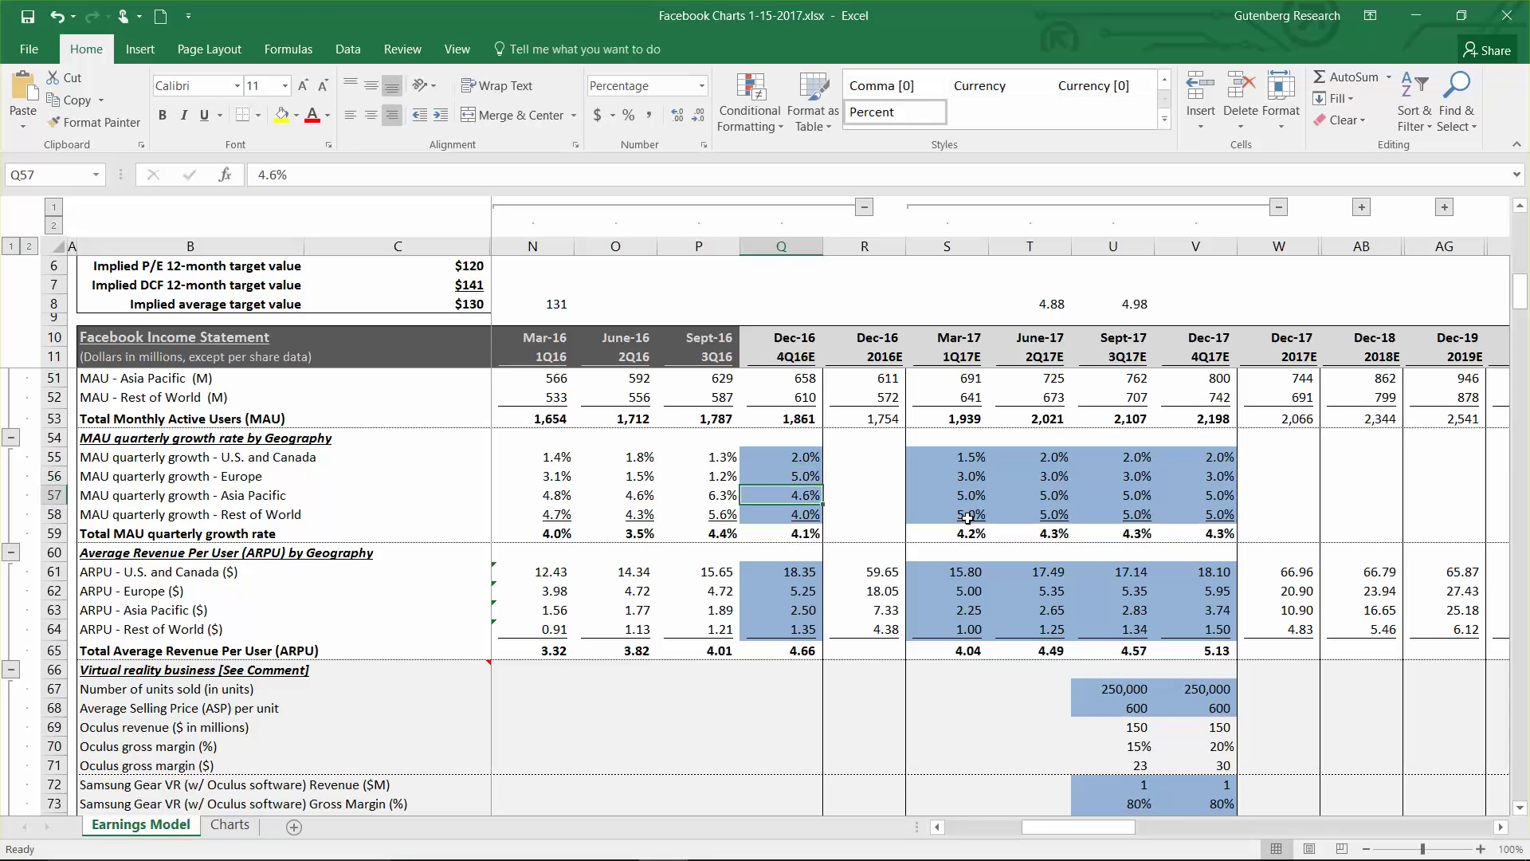
text(5)
key(Tab)
key(Tab)
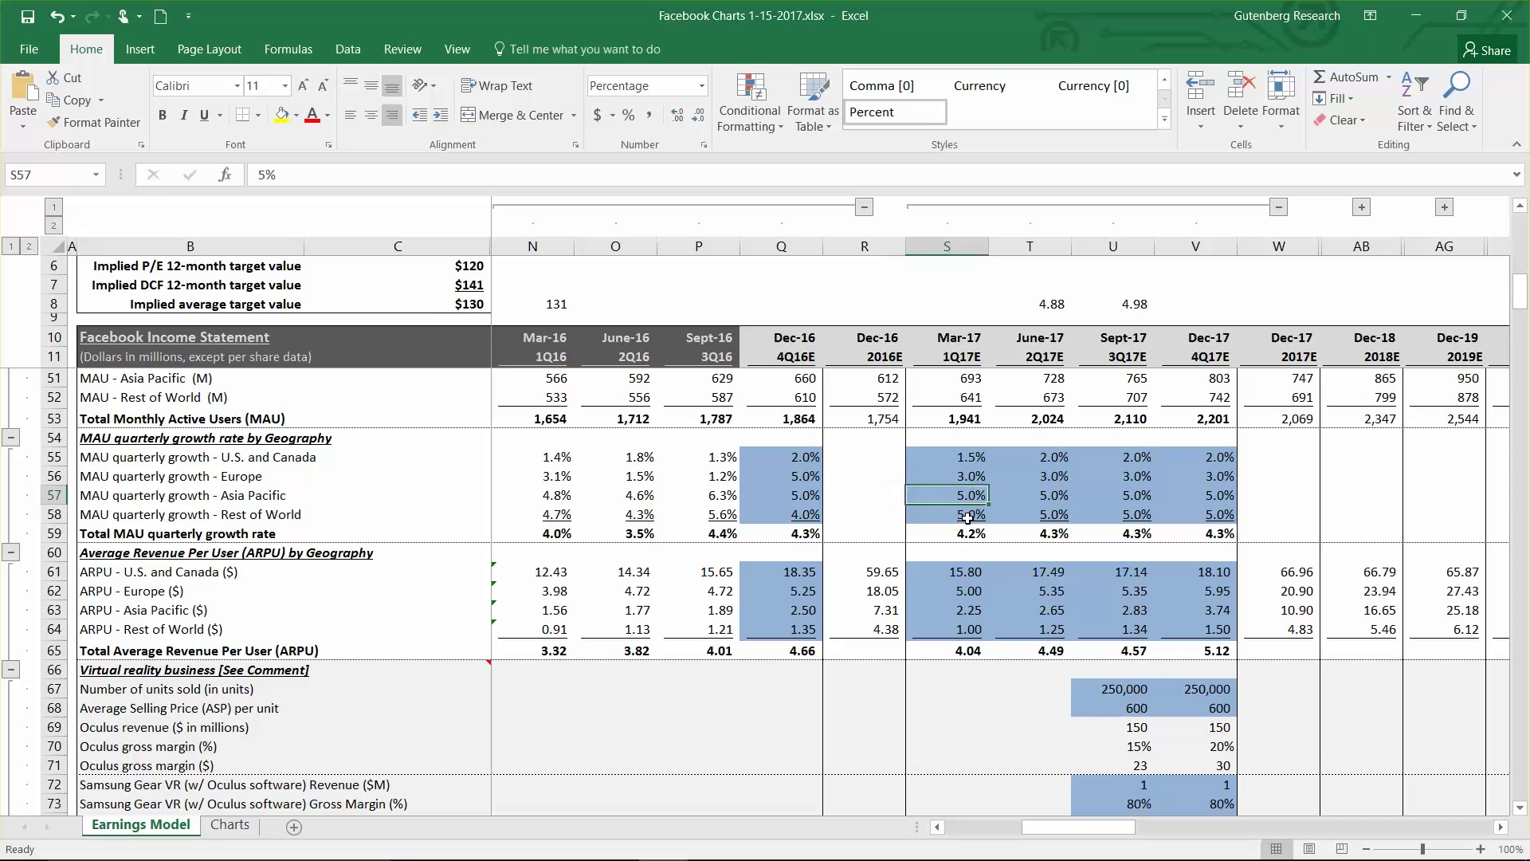
Step: Set Asia Pacific MAU quarterly growth to 6% for 1Q17E, 7% for 2Q17E, 8% for 3Q17E, and 10% for 4Q17E
text(6)
key(Tab)
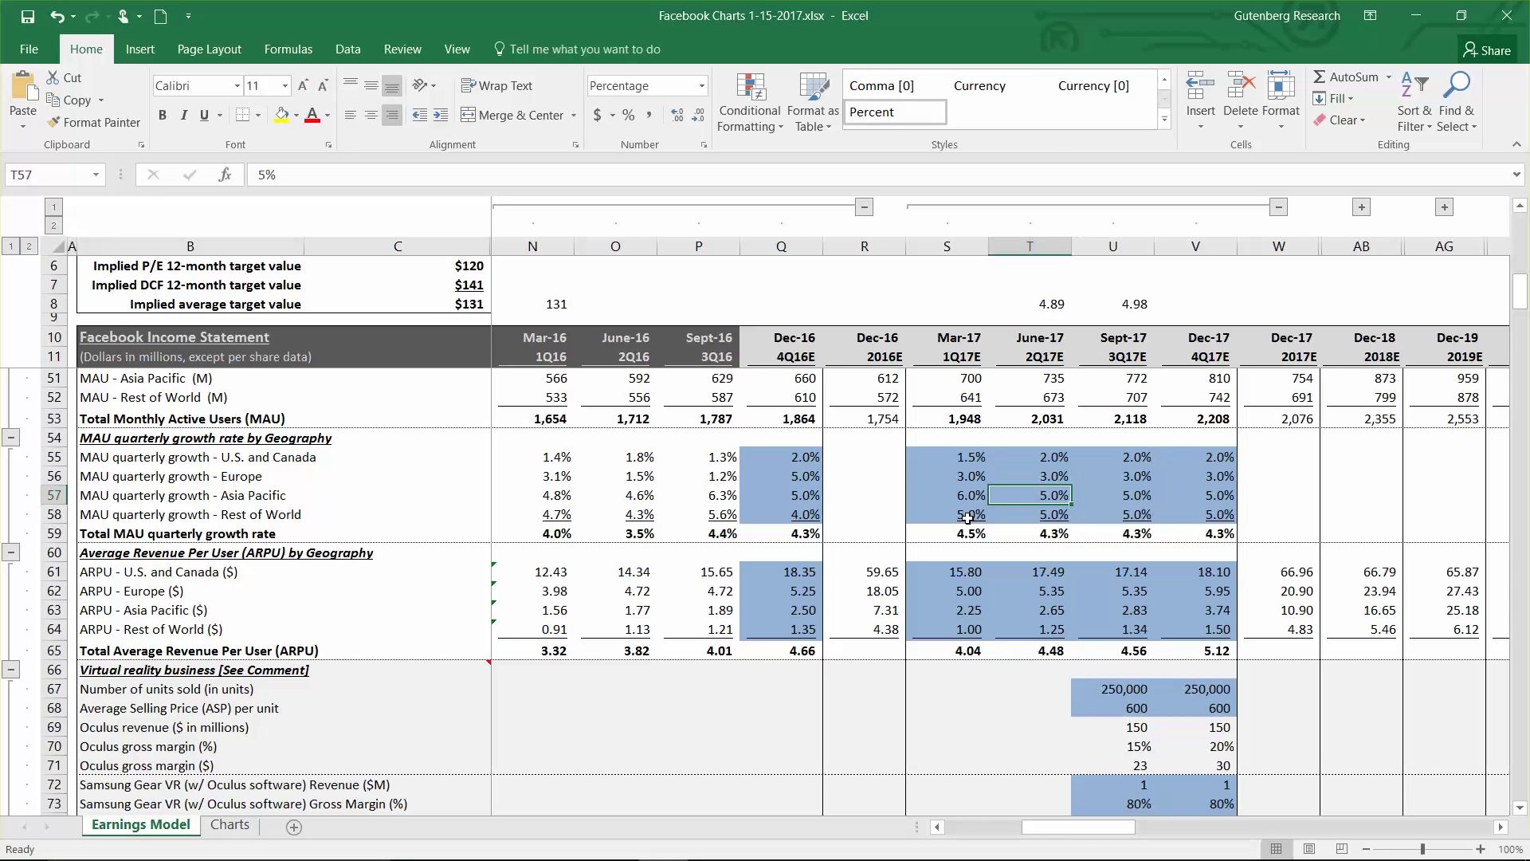
text(7)
key(Tab)
text(8)
key(Tab)
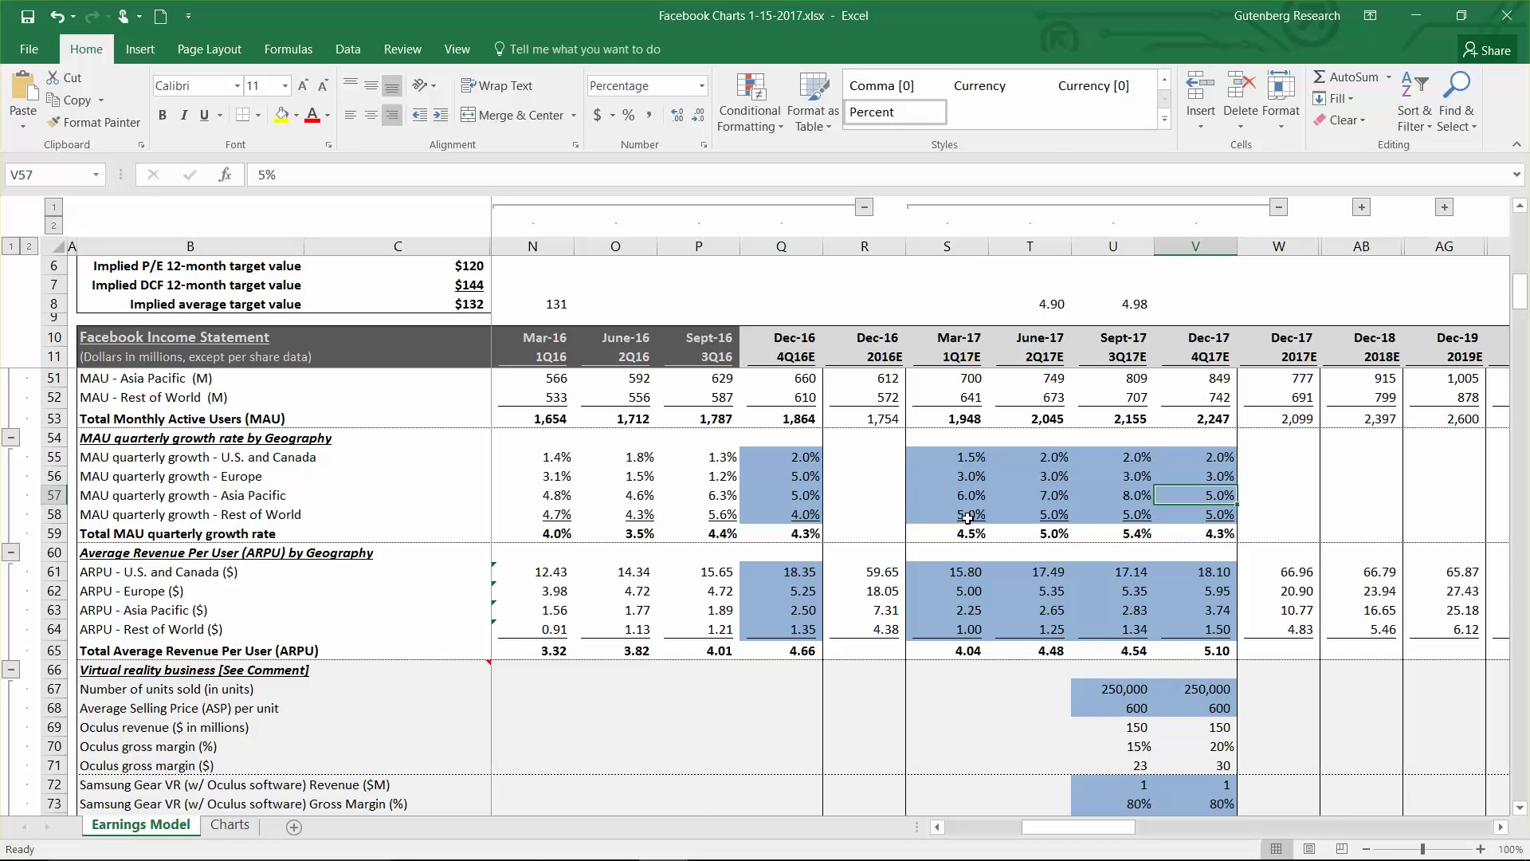
text(10)
key(Tab)
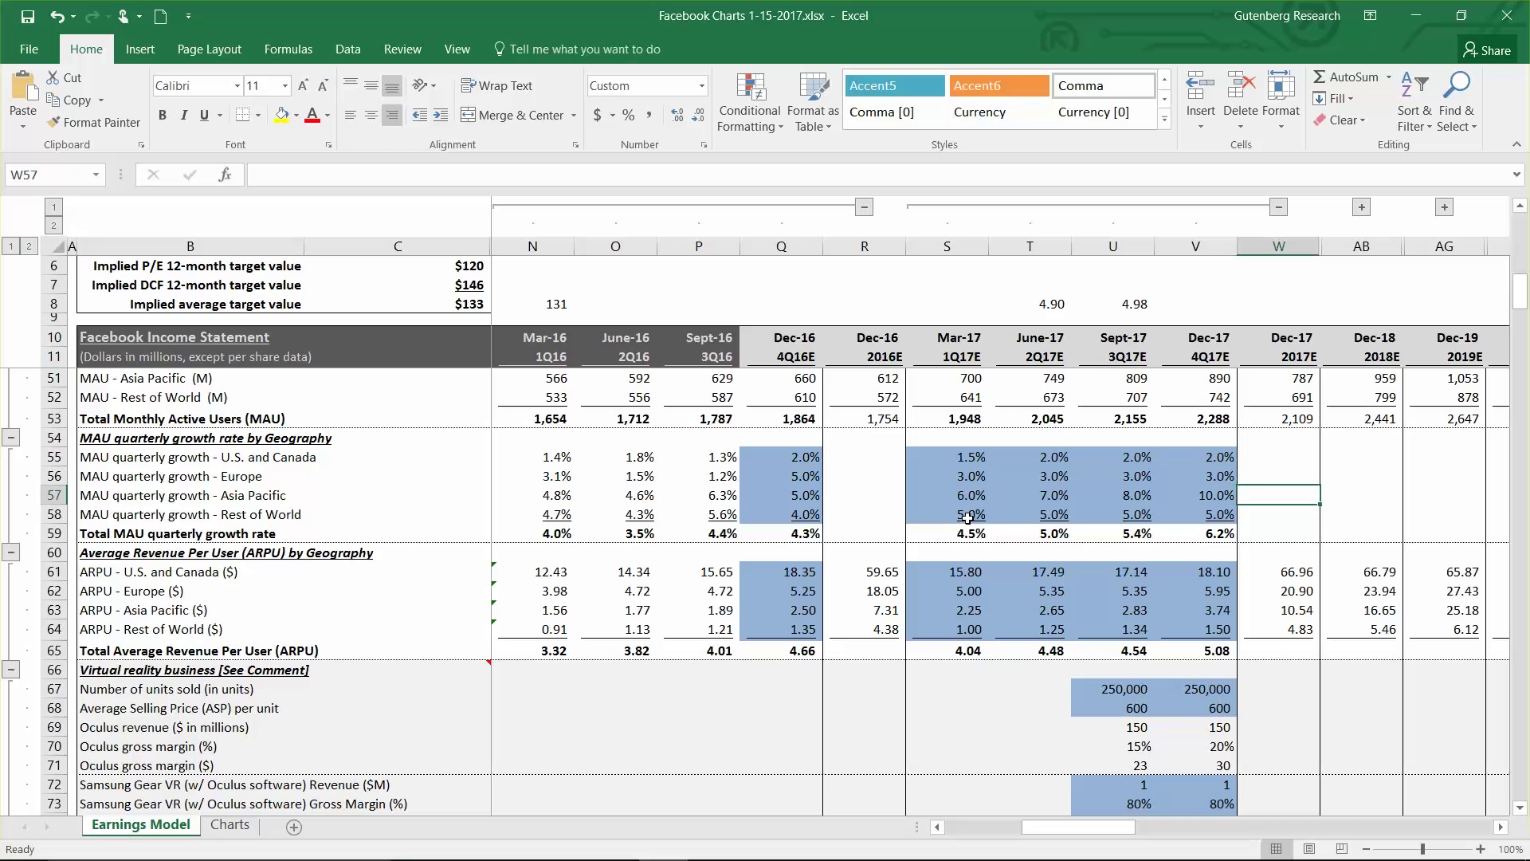
Step: Set Asia Pacific ARPU to $3 for 4Q16E through 3Q17E and $6 for 4Q17E
click(804, 607)
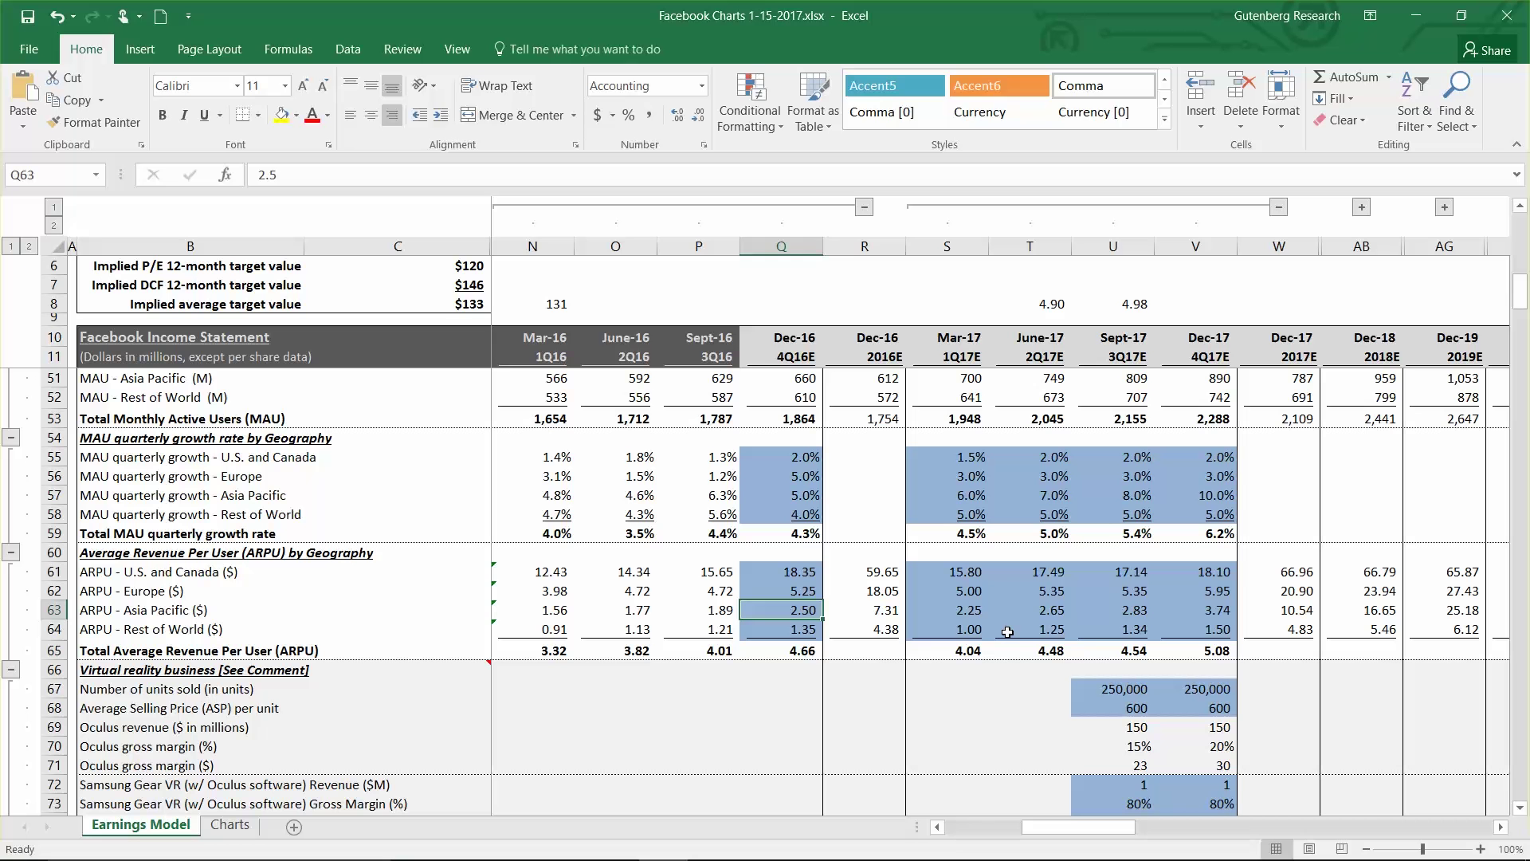
text(3)
key(Right)
key(Right)
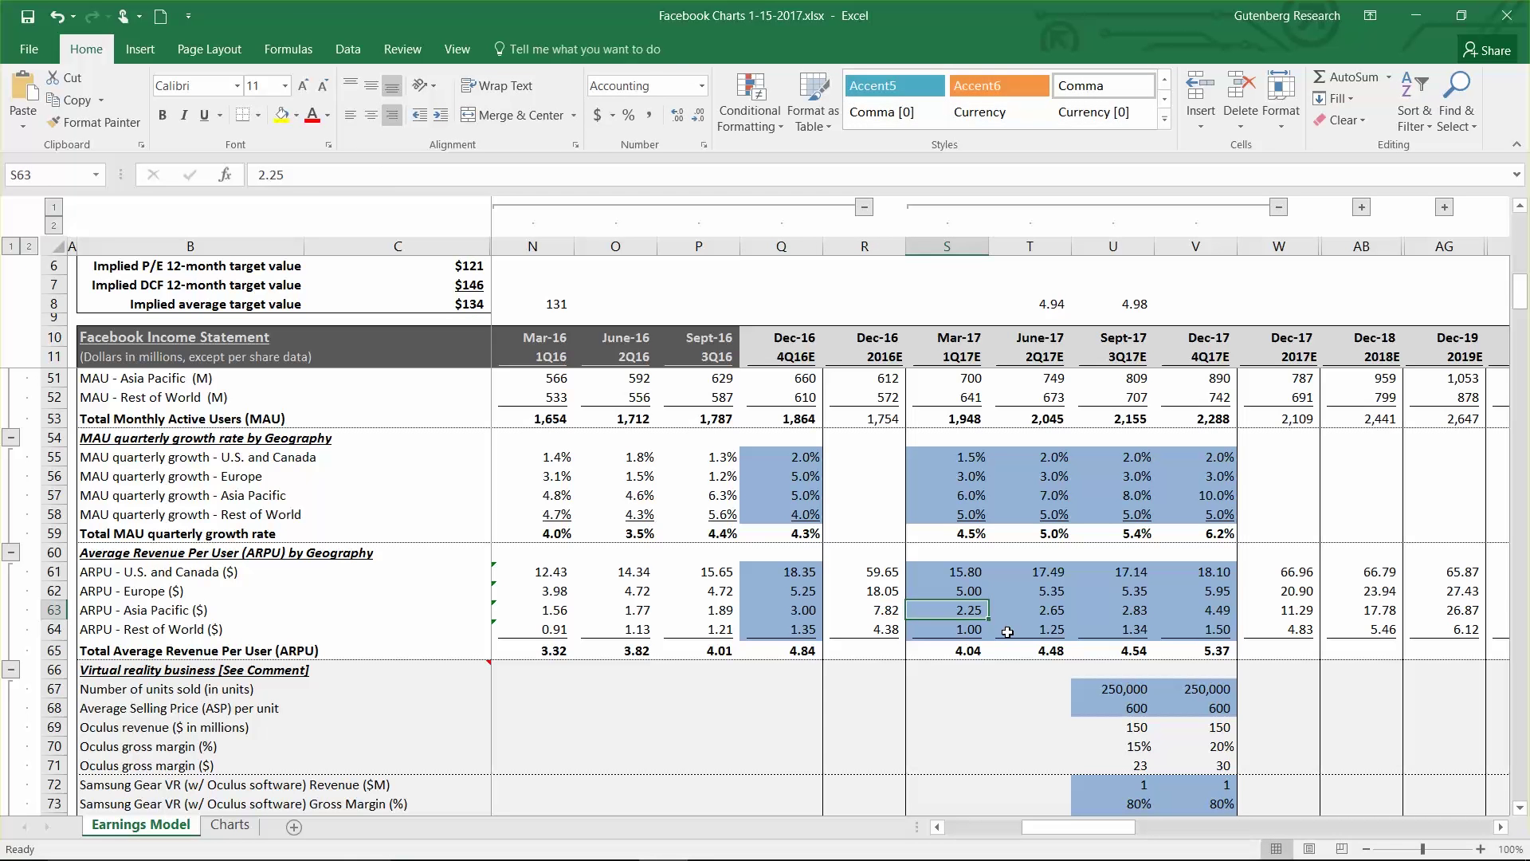
text(3)
key(Right)
key(Right)
text(3)
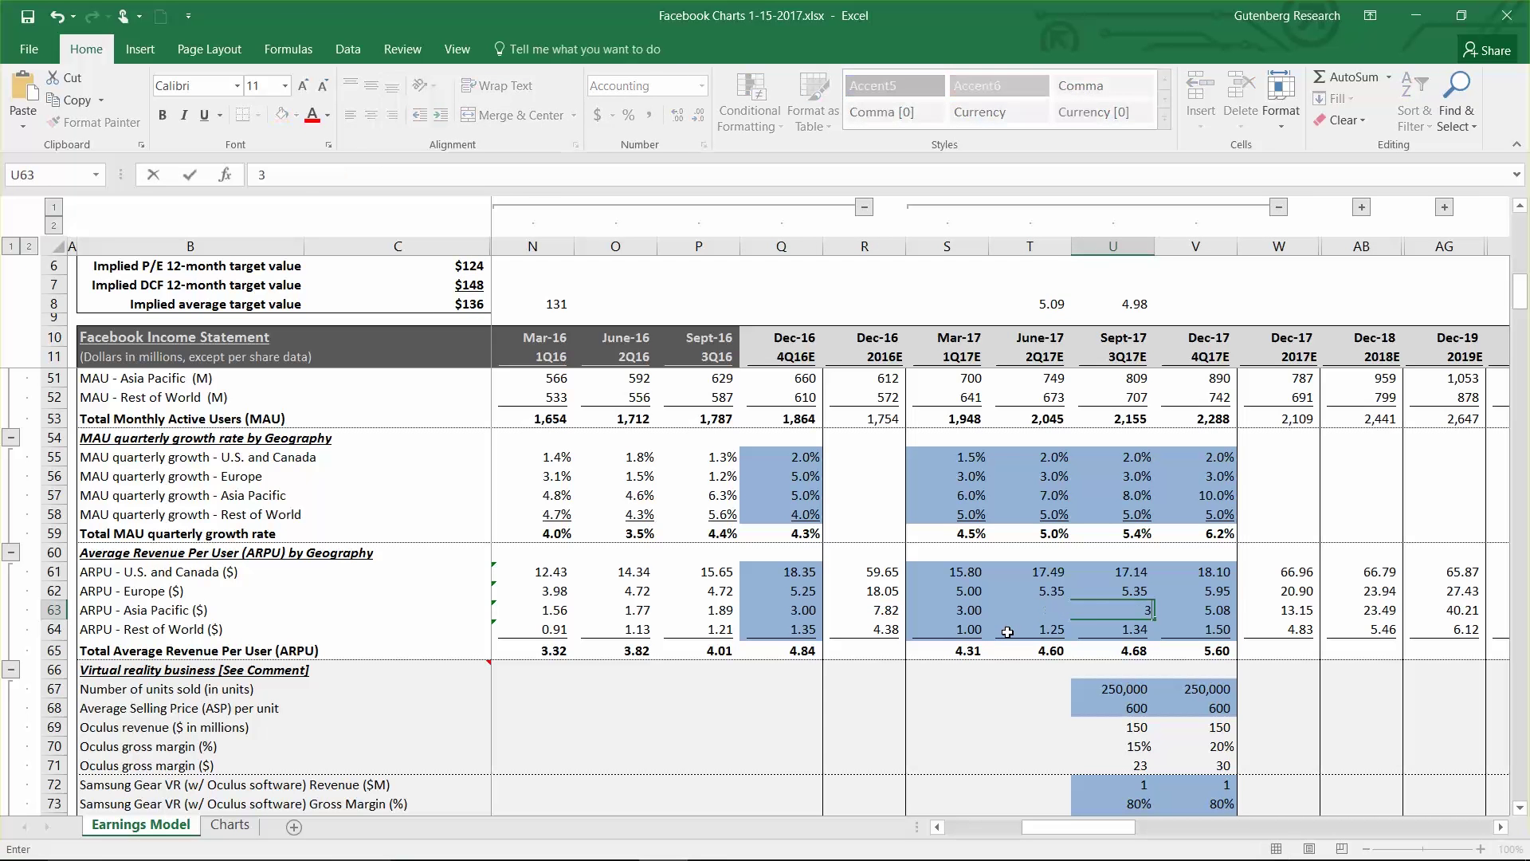
key(Right)
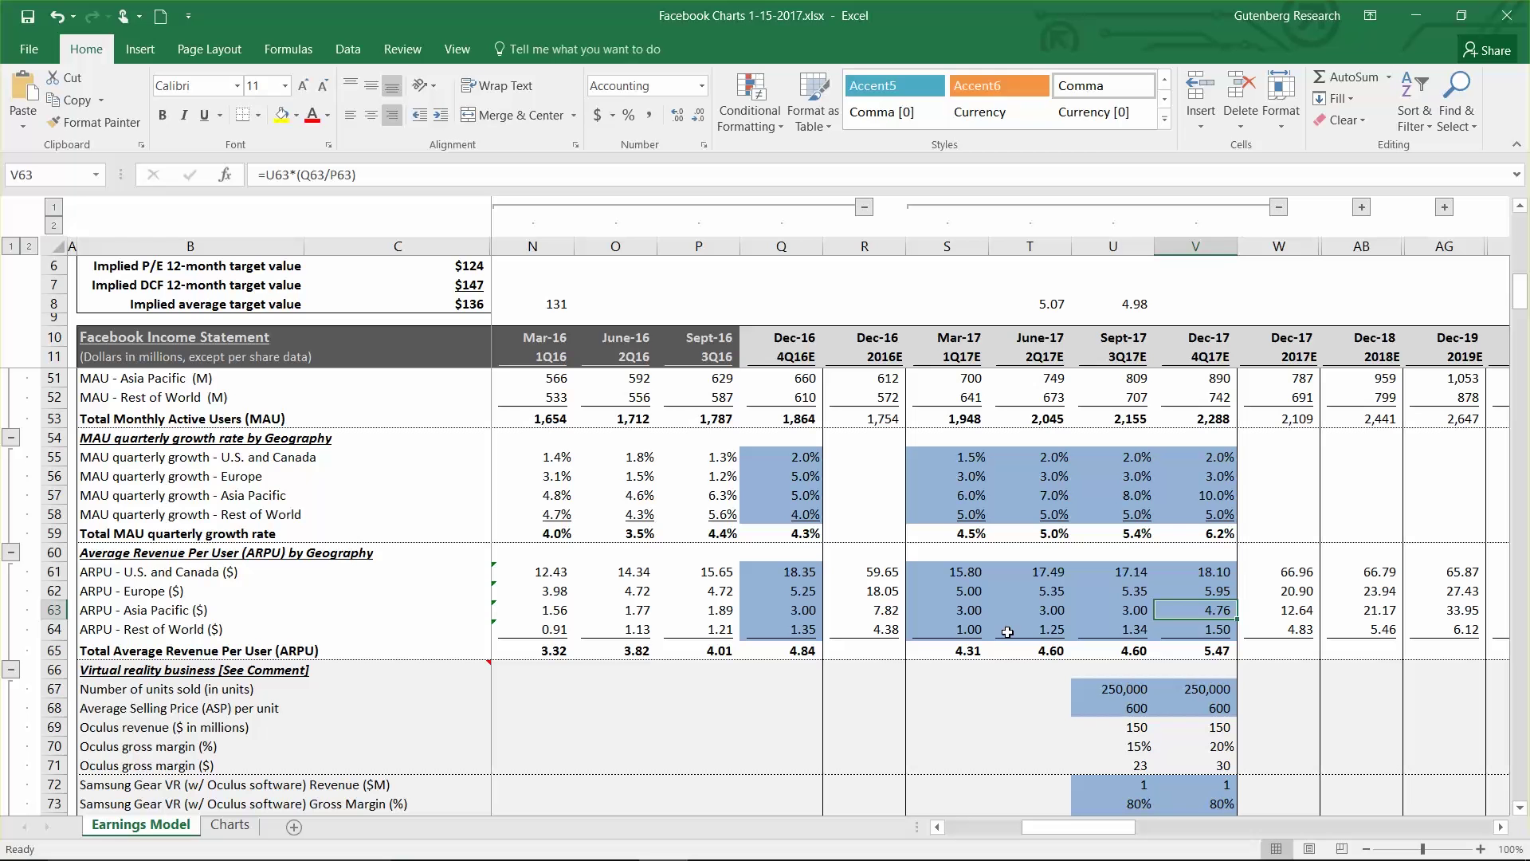
text(6)
key(Right)
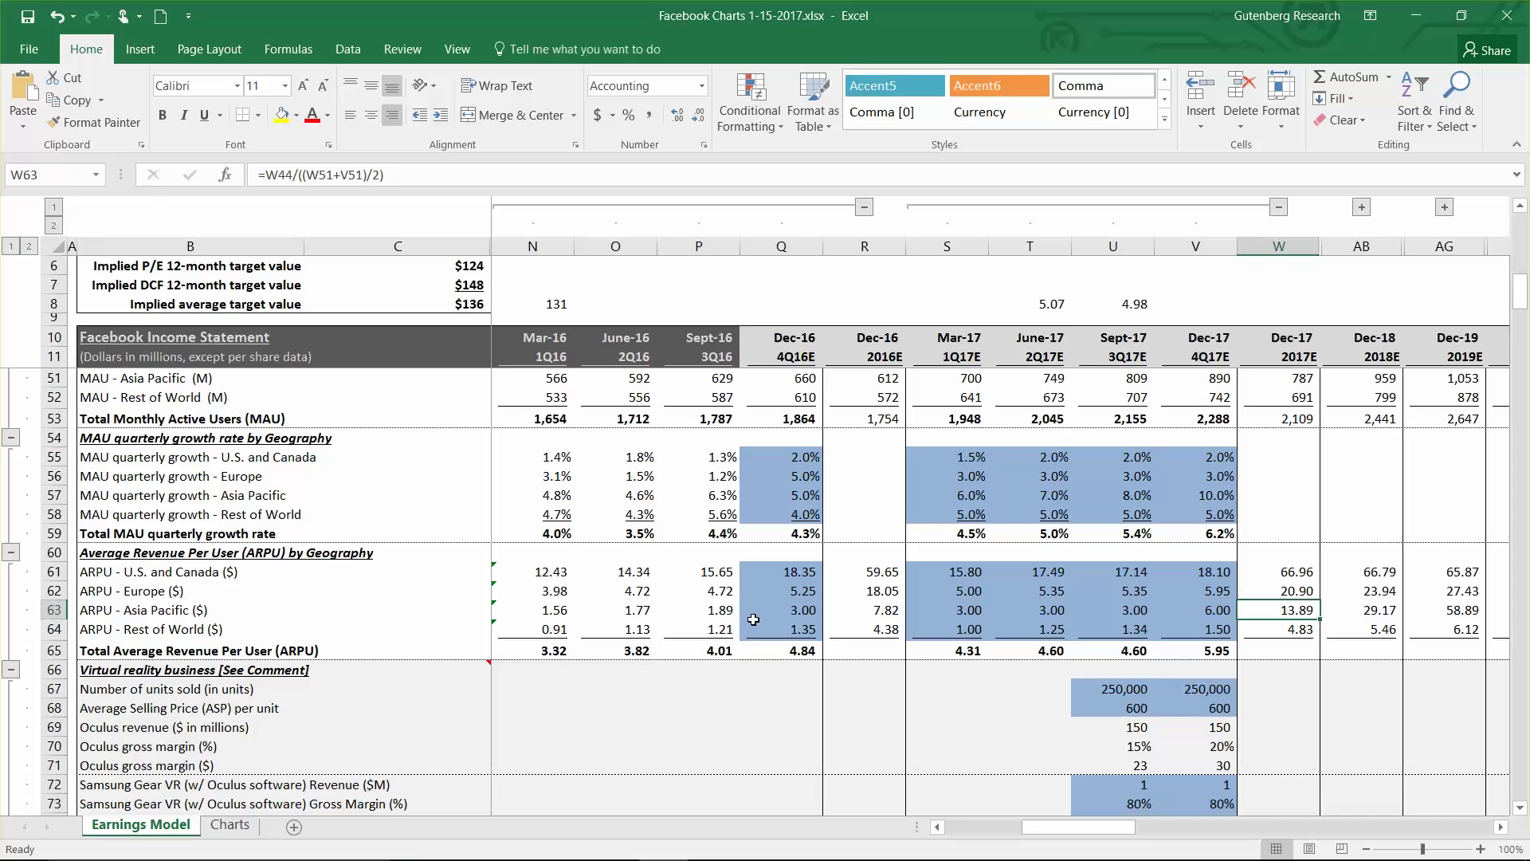
Step: Compare the live four-quarter EPS sum and implied average target value with the reference values recorded in U8 and N8
click(1063, 302)
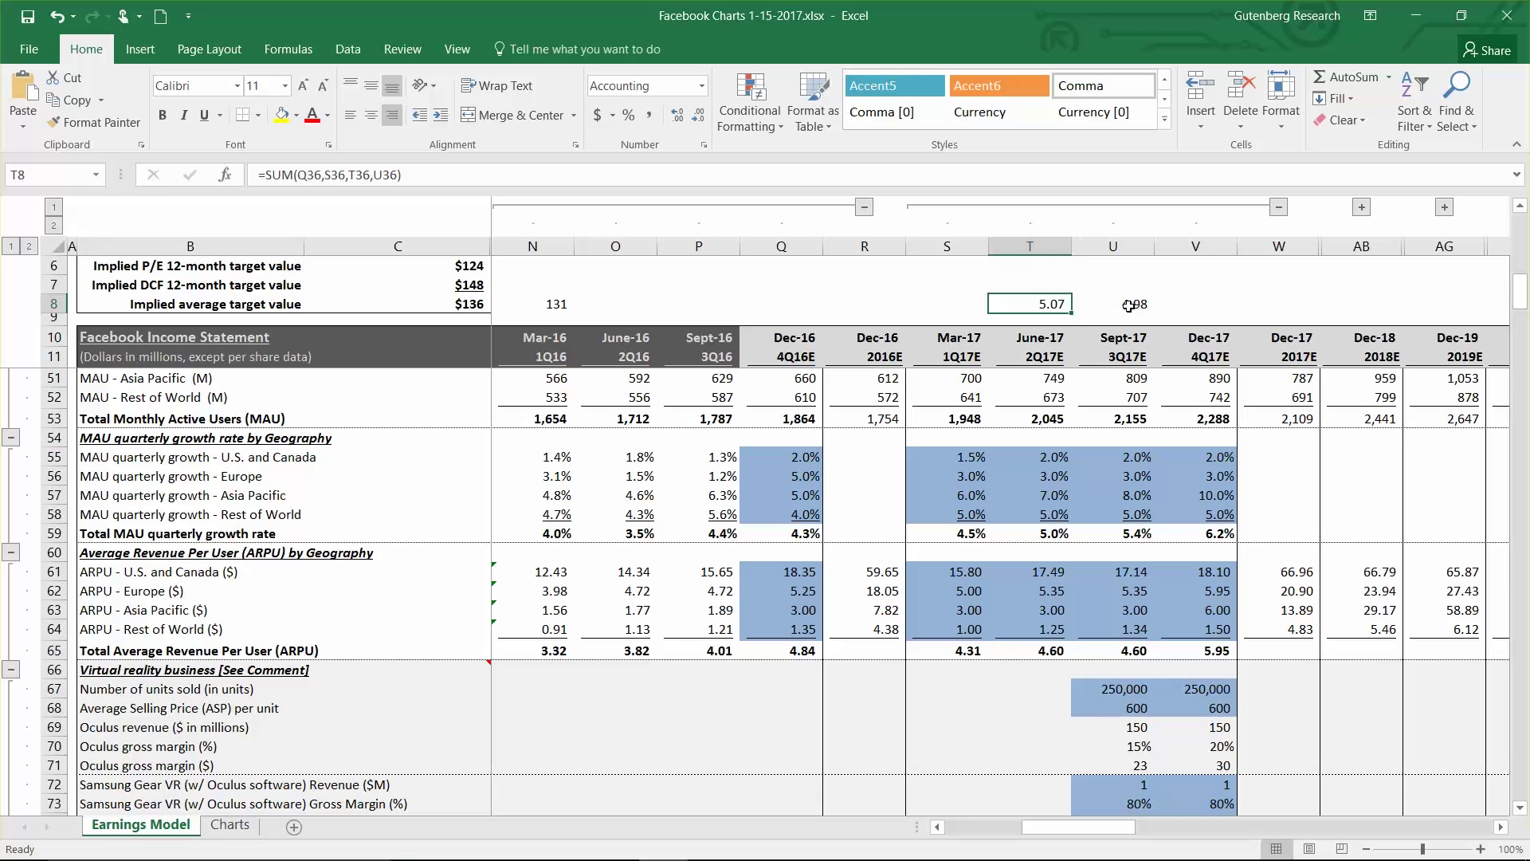
click(1114, 307)
click(1053, 306)
click(1090, 304)
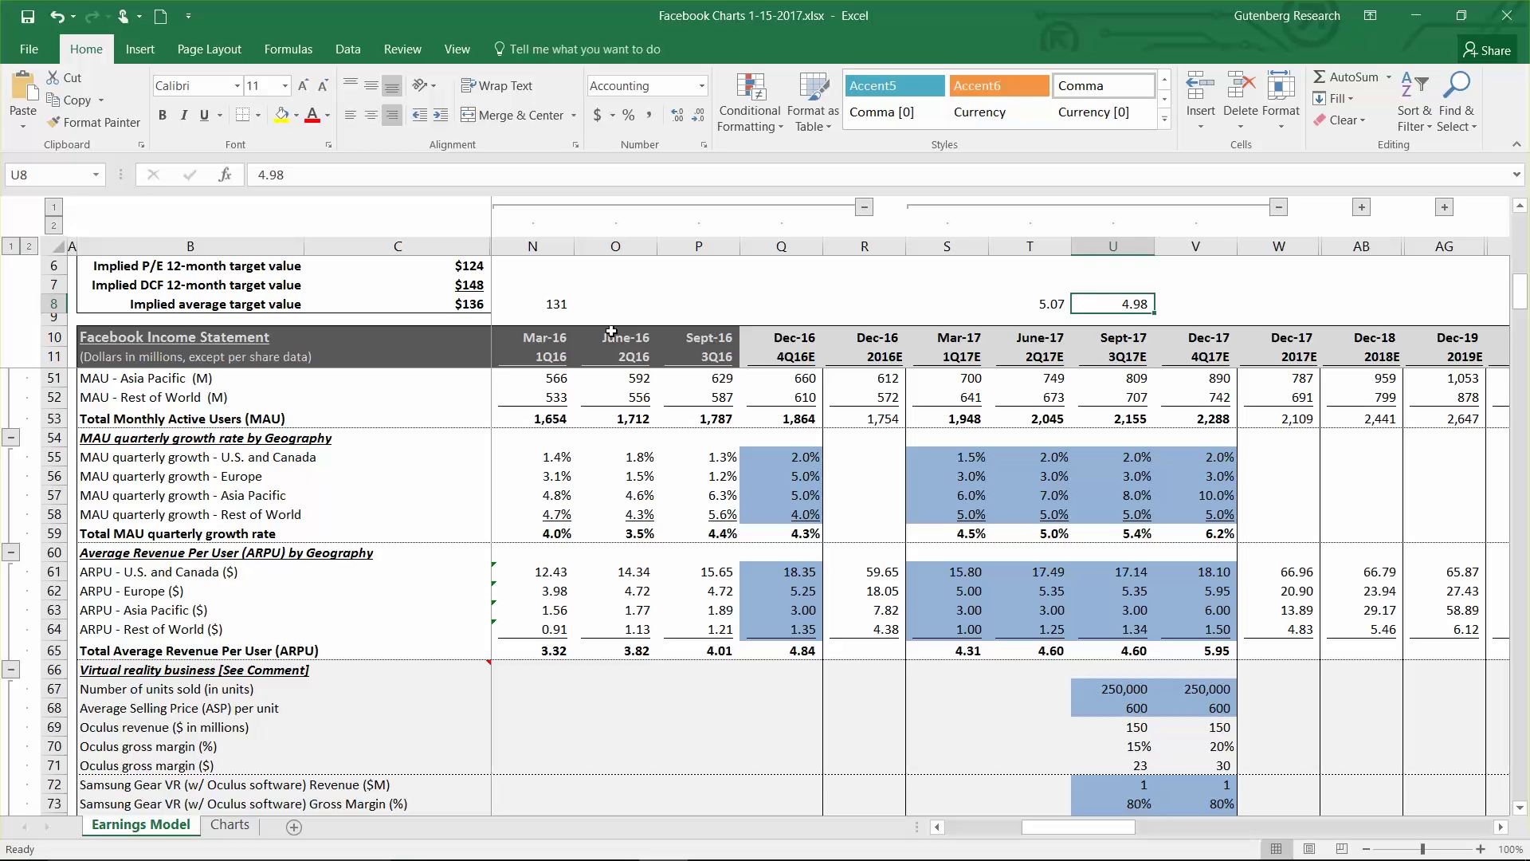
click(562, 301)
click(482, 302)
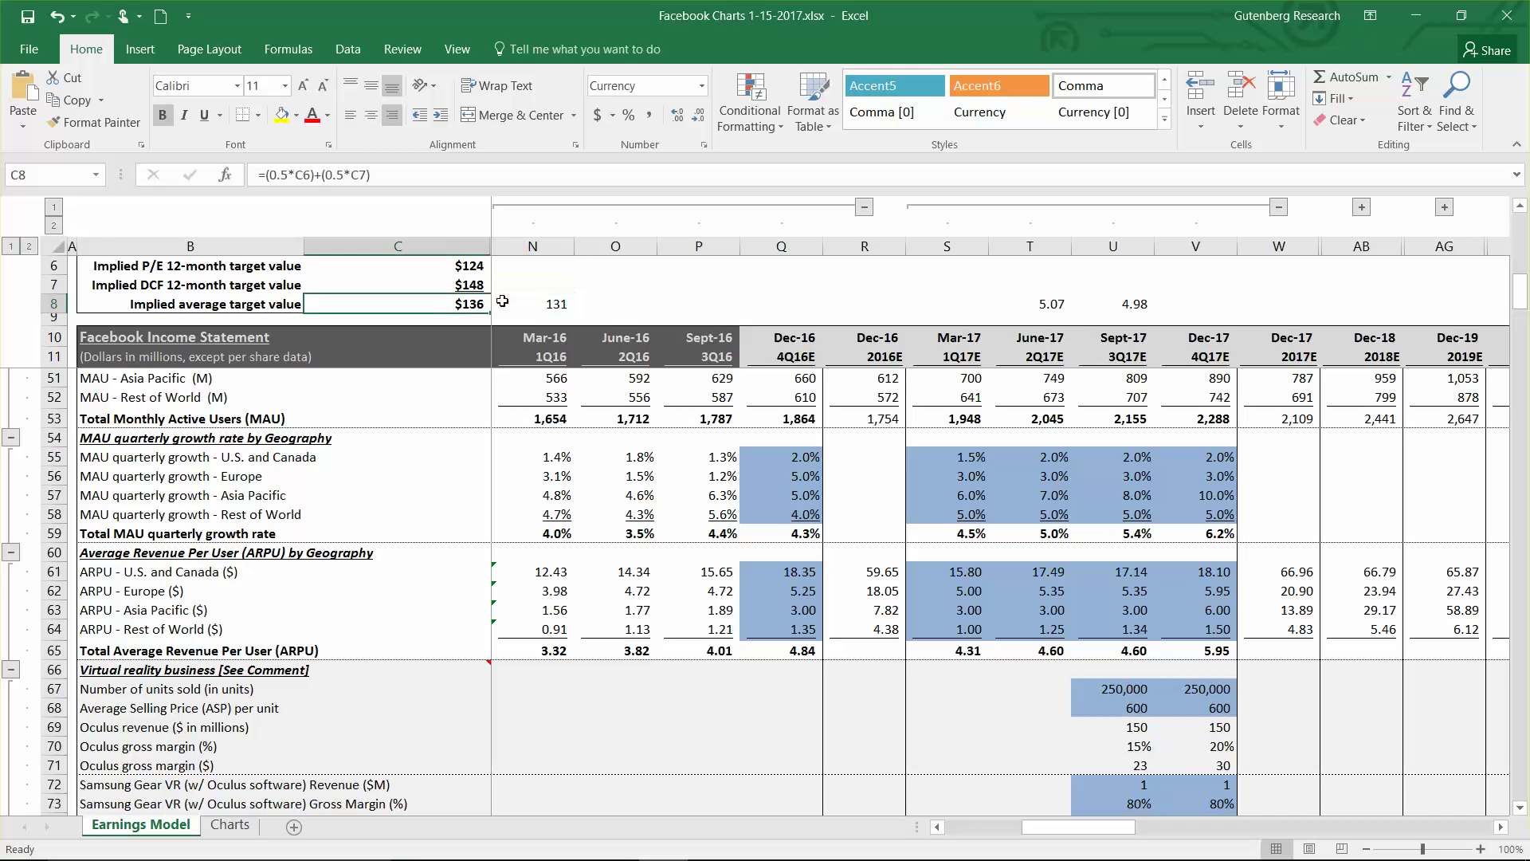
click(562, 303)
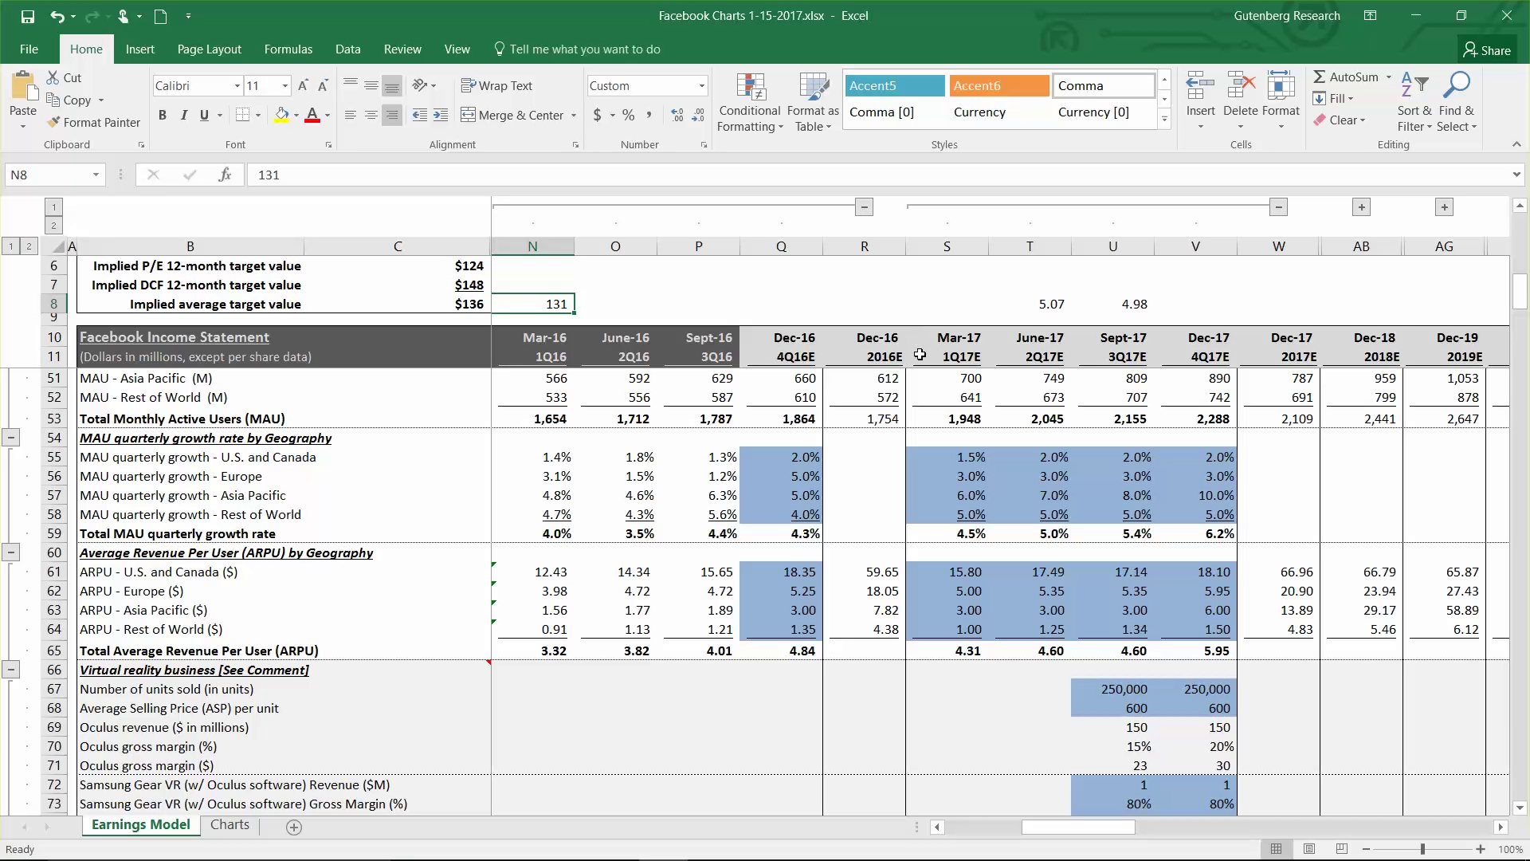
Step: Review the income statement forecasts from 4Q16E through 2017E and the implied average target value
scroll(896, 361, up, 3)
scroll(895, 360, up, 10)
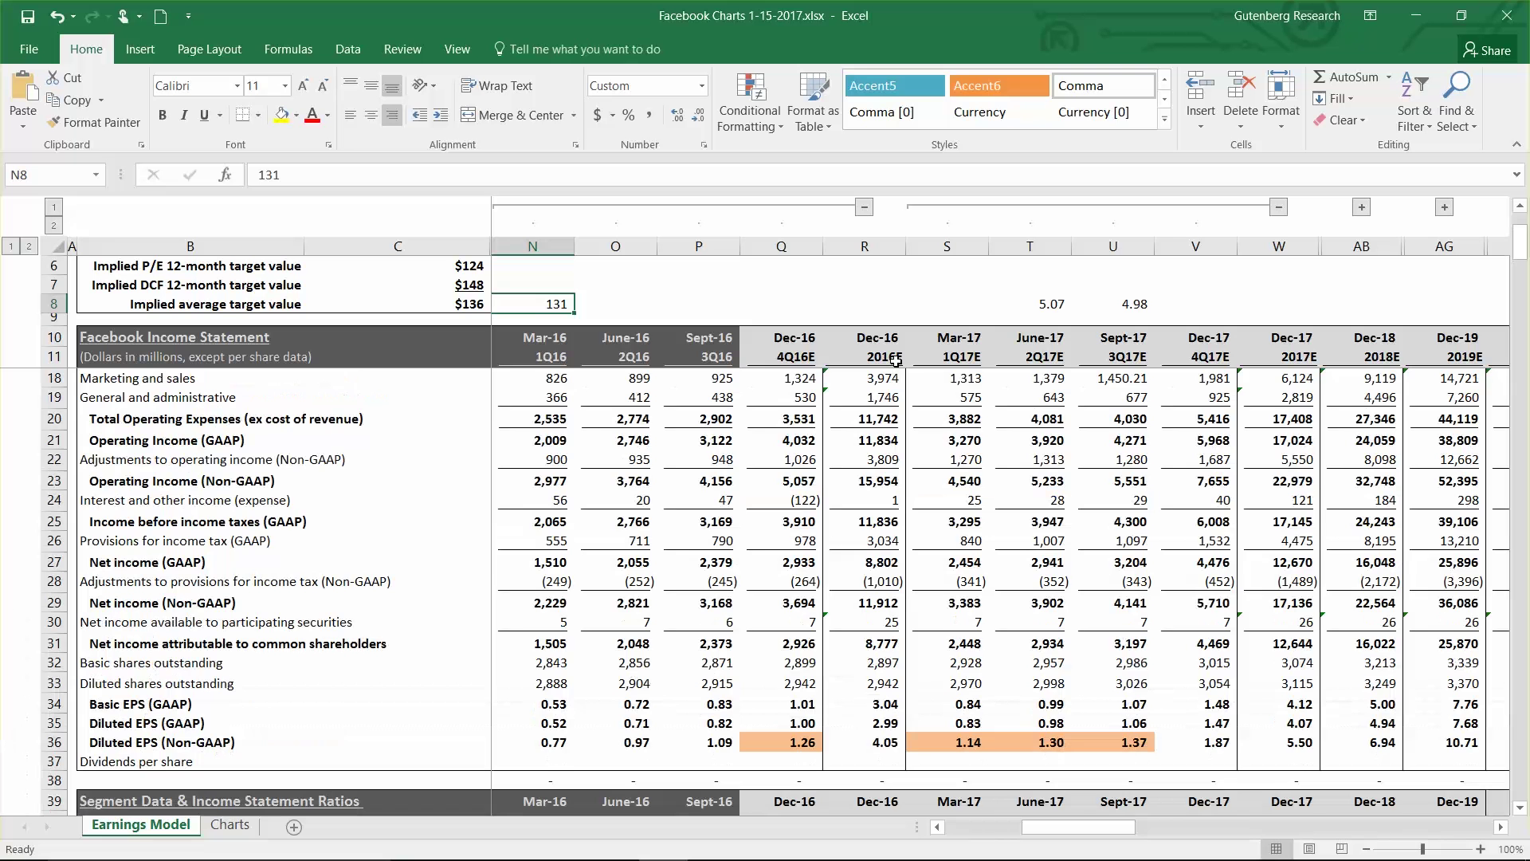
click(786, 252)
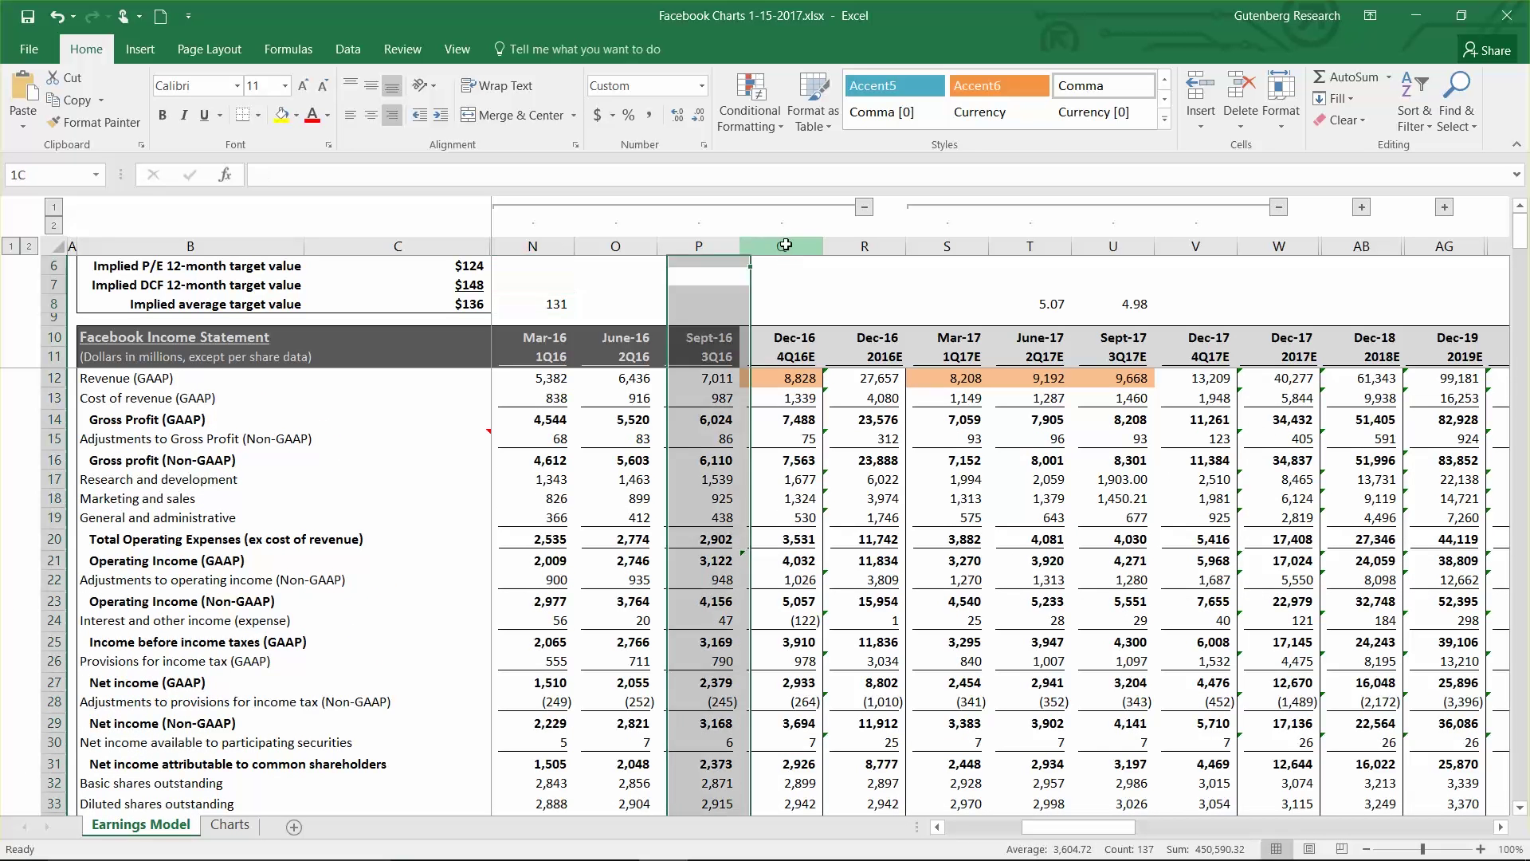
click(1275, 247)
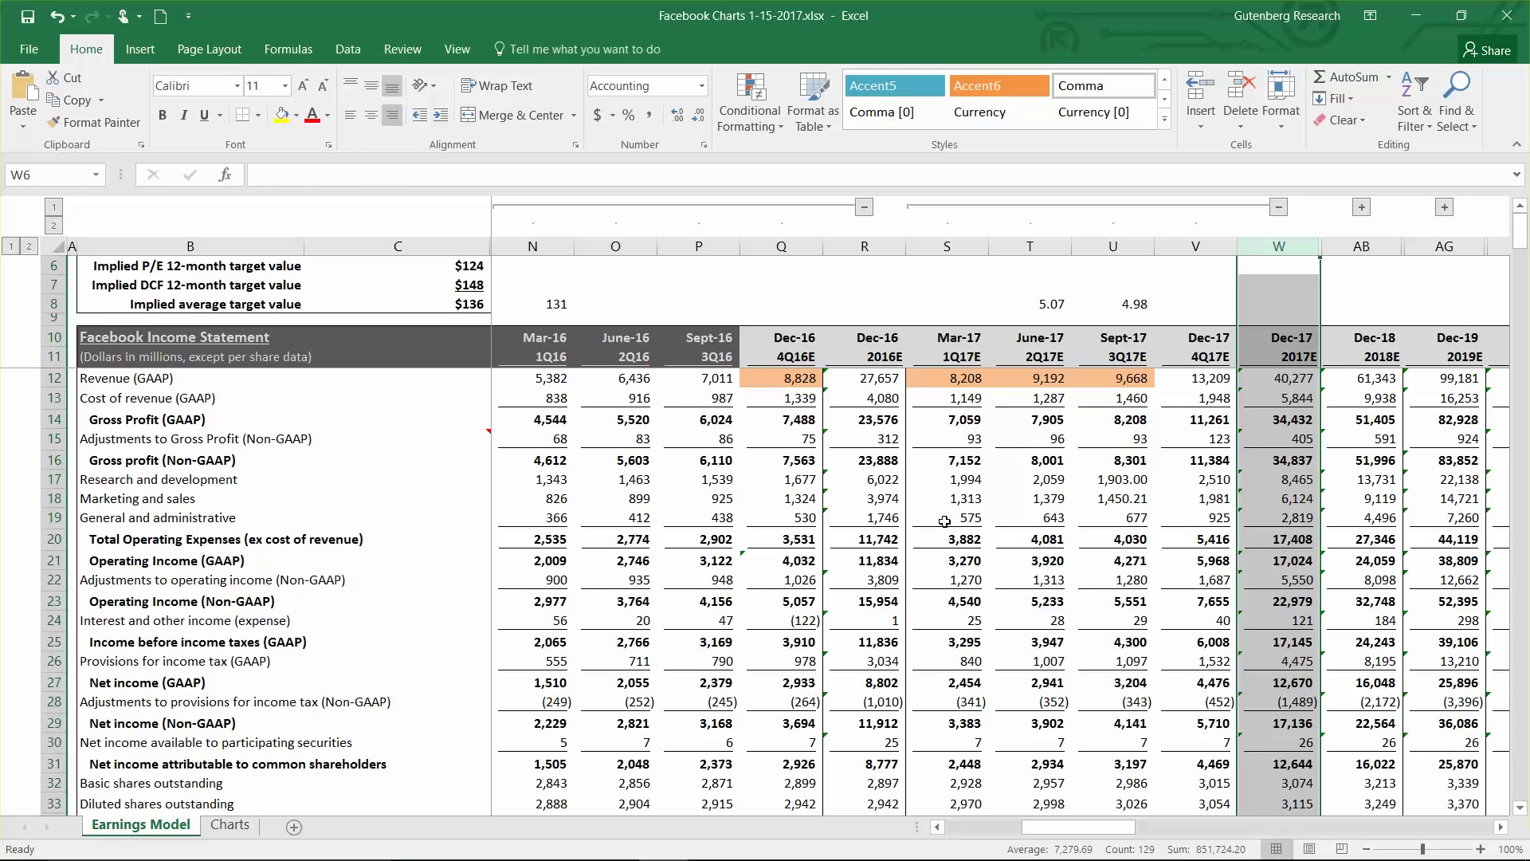
click(450, 306)
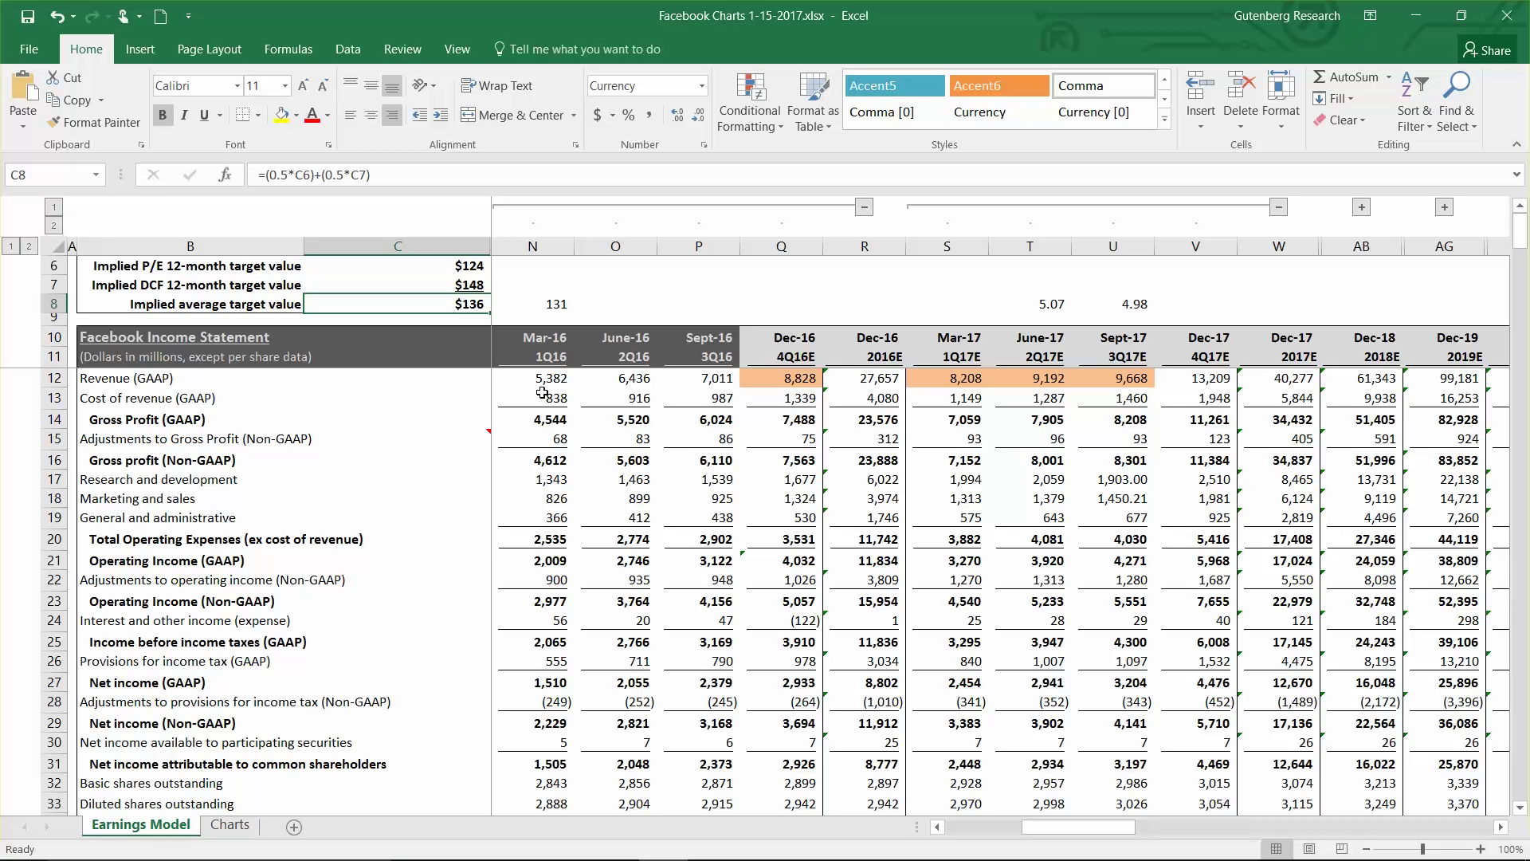
click(807, 306)
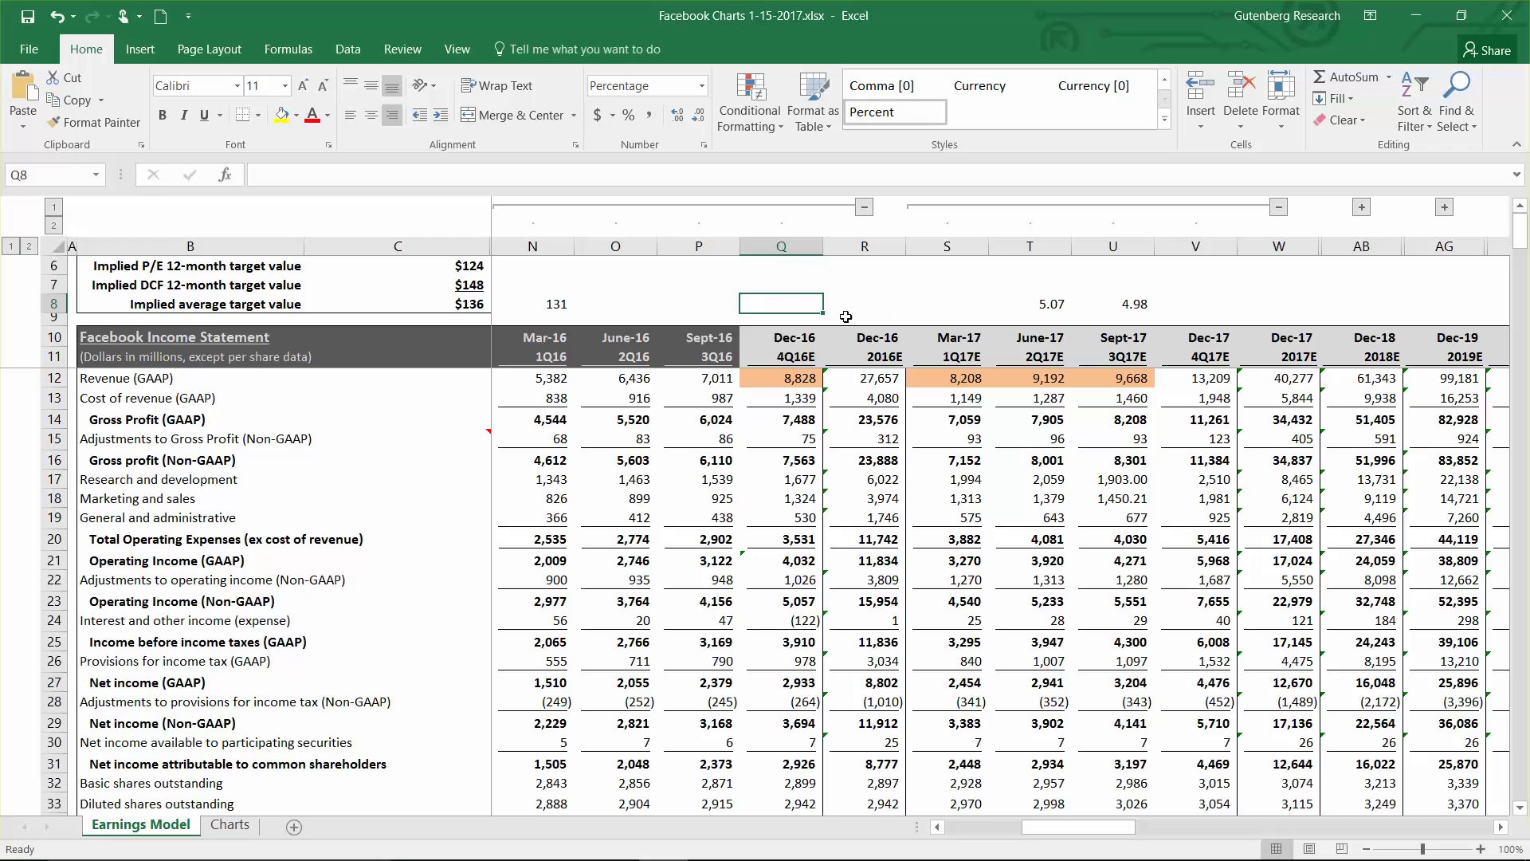